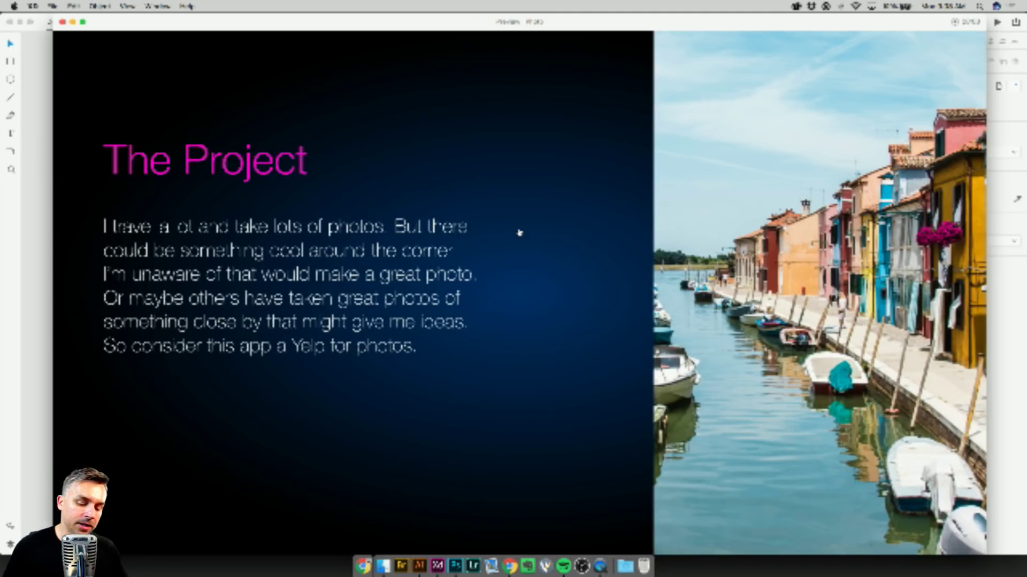
Advance the presentation preview through the Snapchat, Instagram and Behance slides and close the preview.
key(Right)
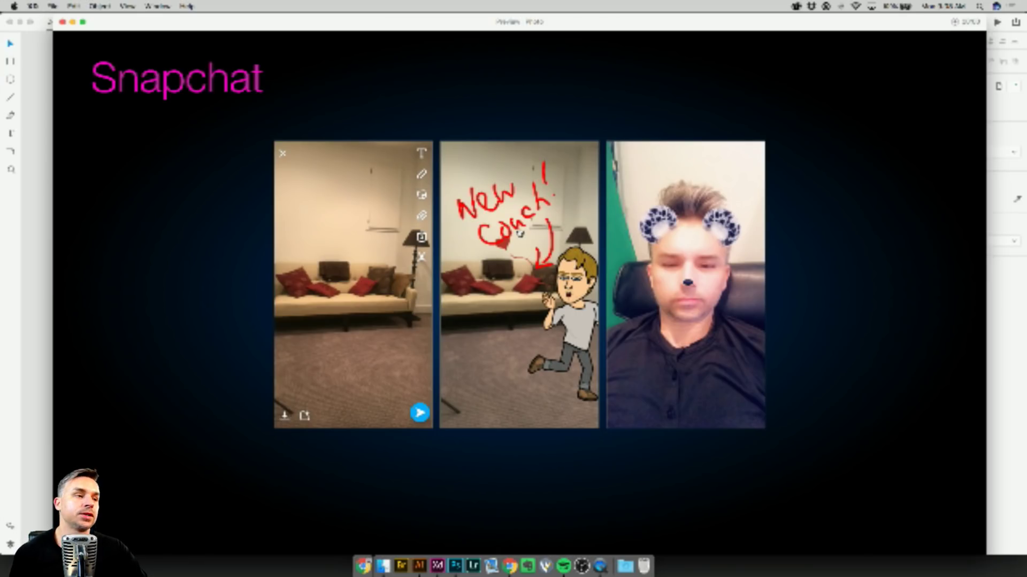
key(Right)
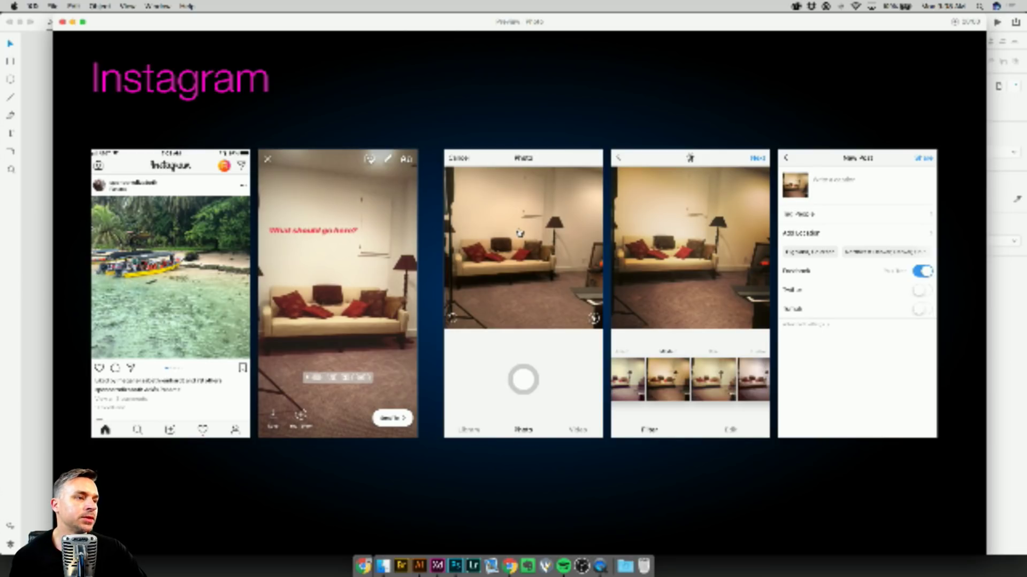
key(Right)
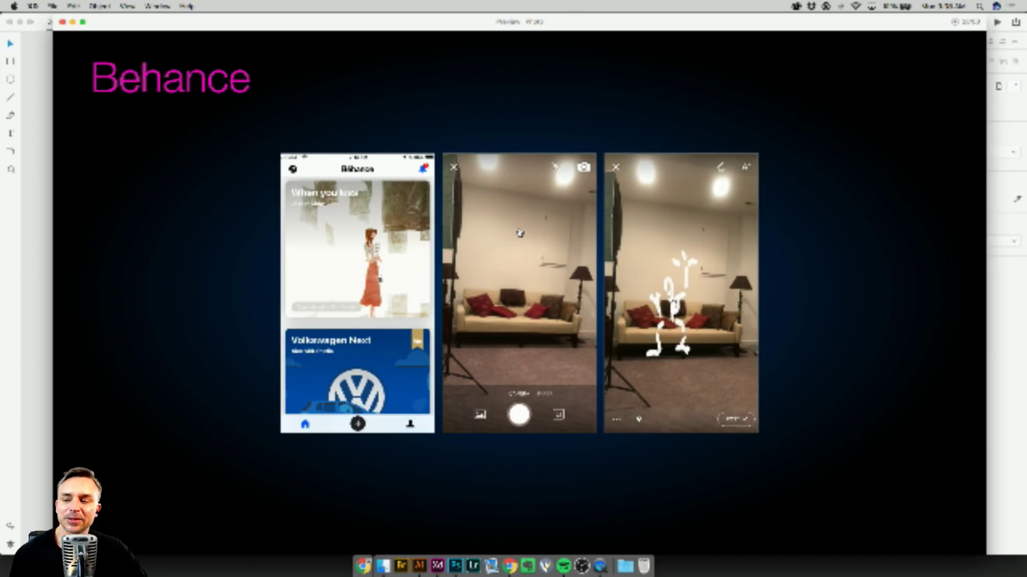
click(73, 22)
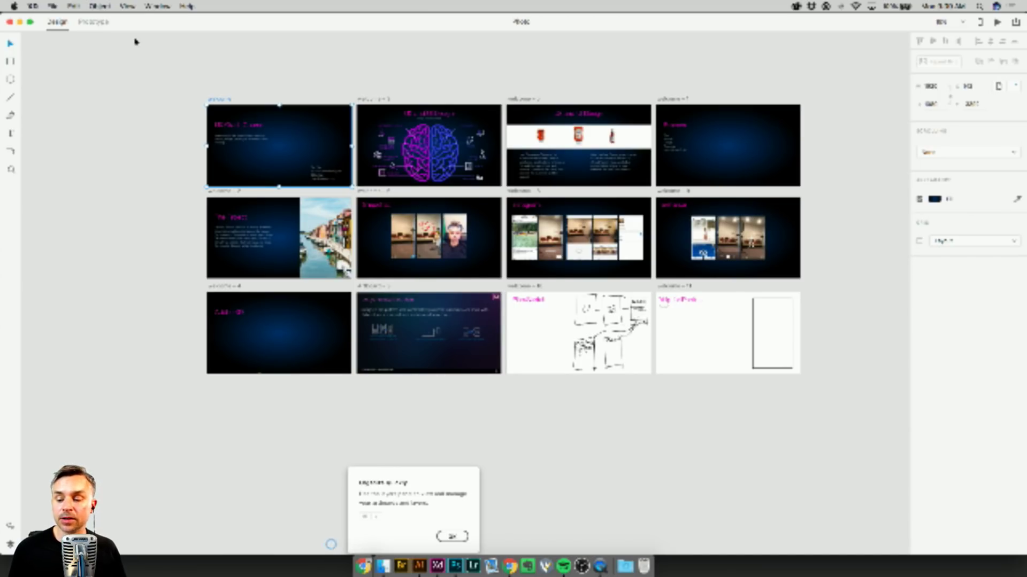
click(483, 56)
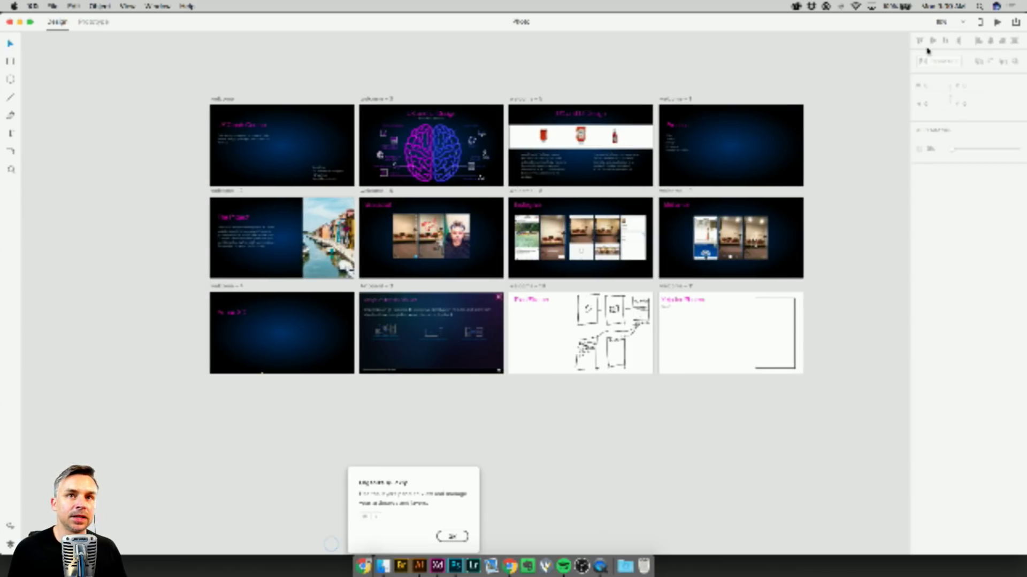
click(1016, 22)
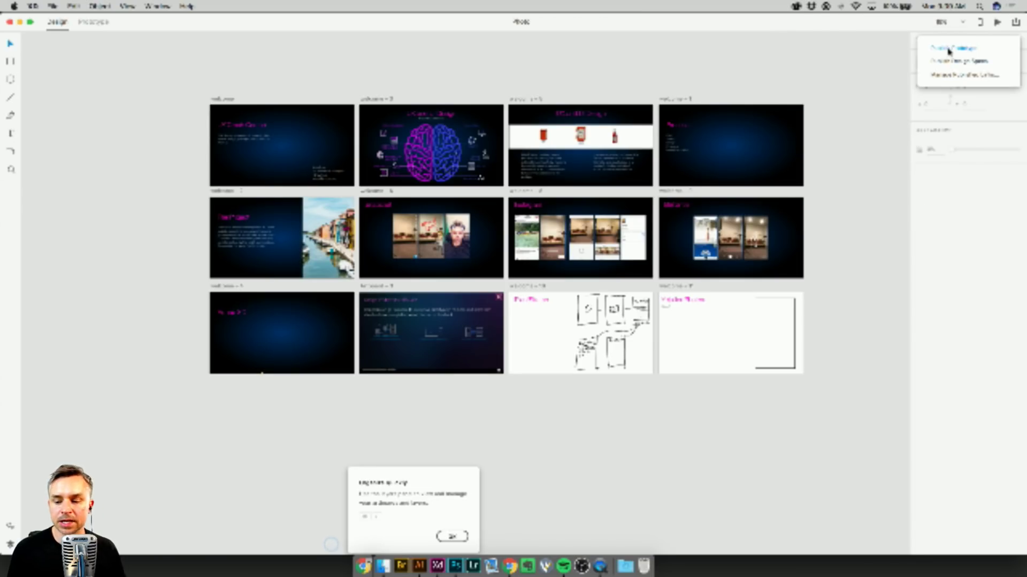
click(832, 78)
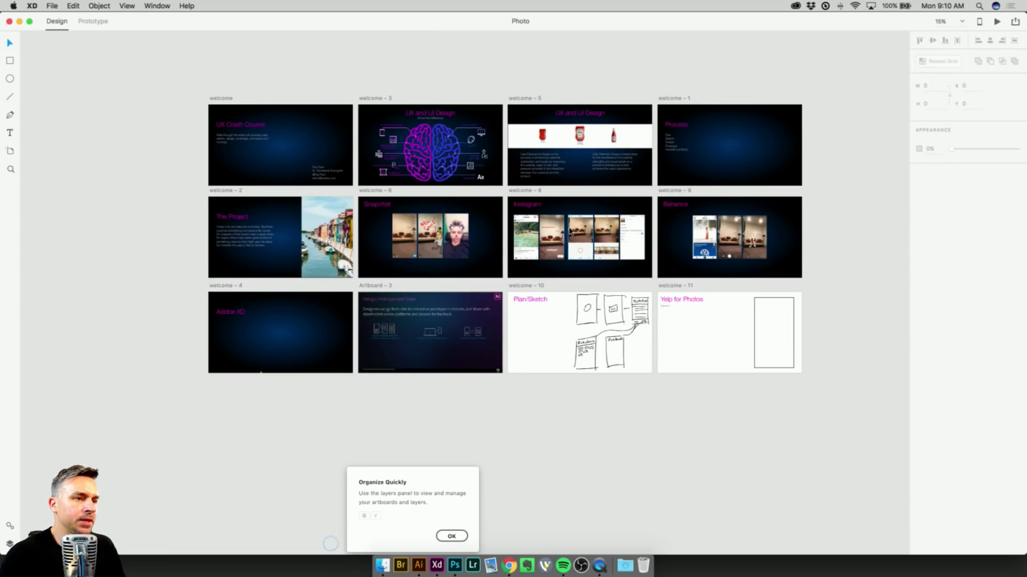
drag(803, 248, 363, 253)
click(663, 344)
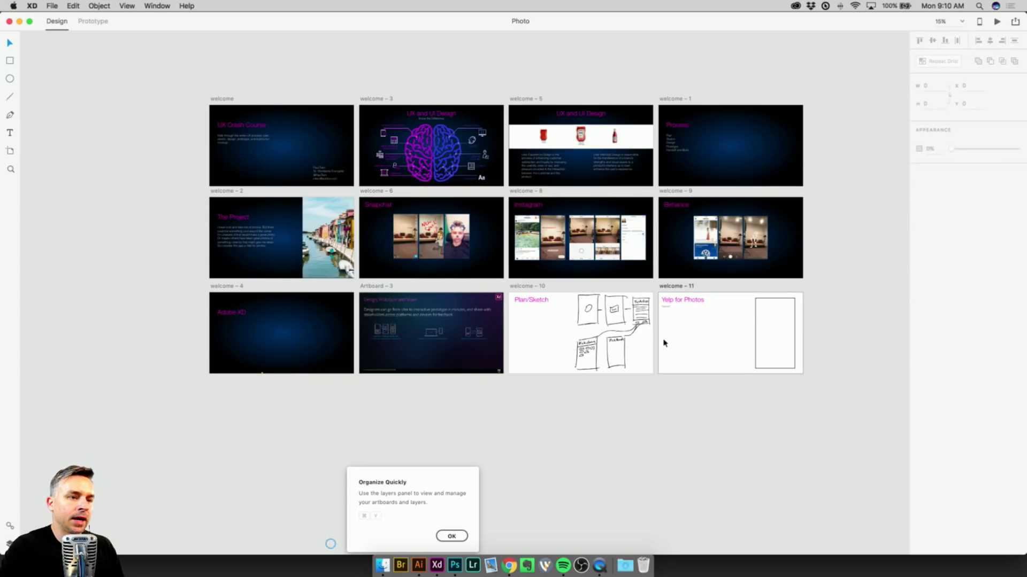
click(667, 289)
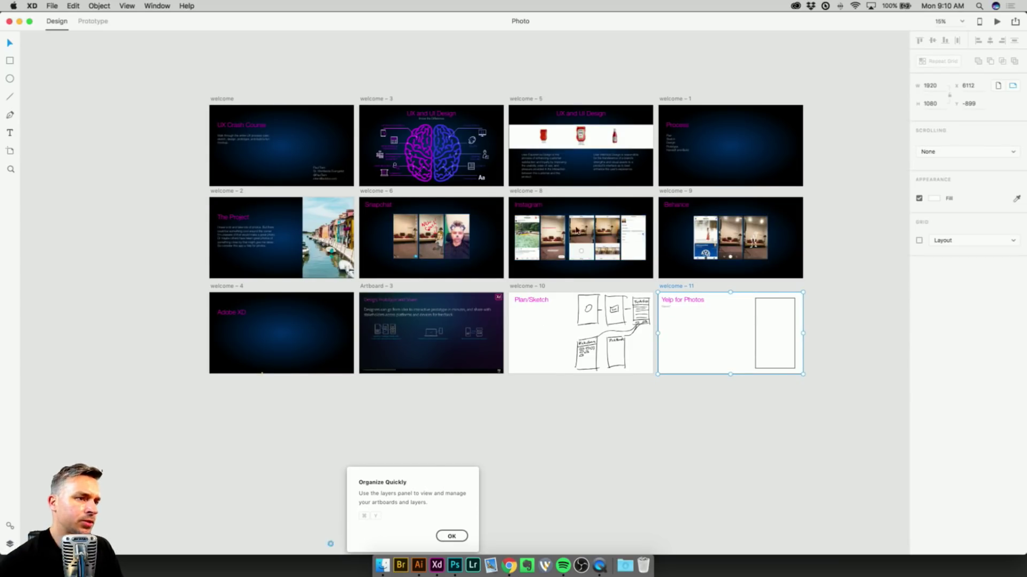
Copy the couch story screenshot from the Instagram artboard and place the copy on the pasteboard beside the Yelp for Photos artboard.
click(551, 246)
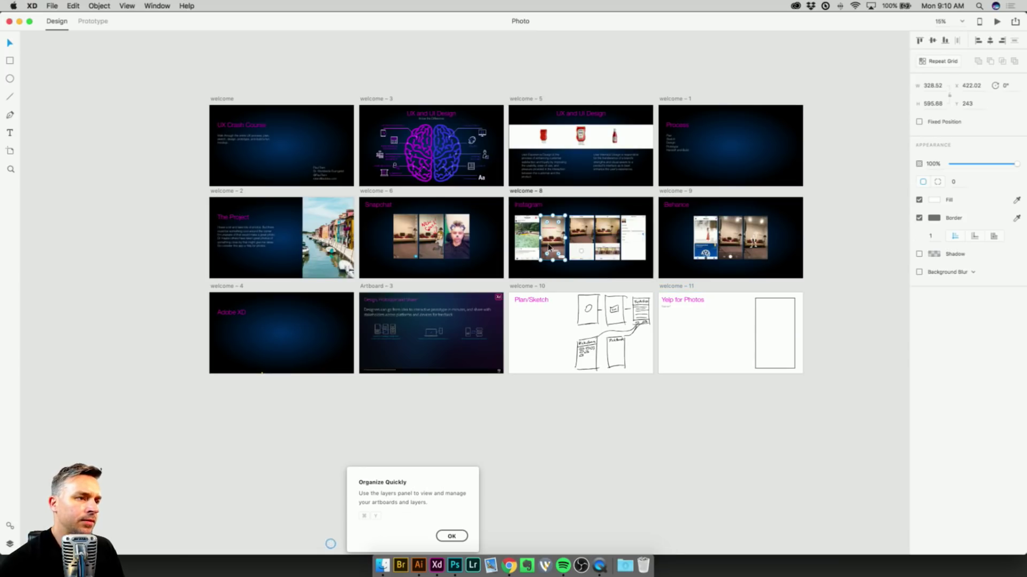
key(super+c)
key(super+v)
drag(551, 234, 821, 329)
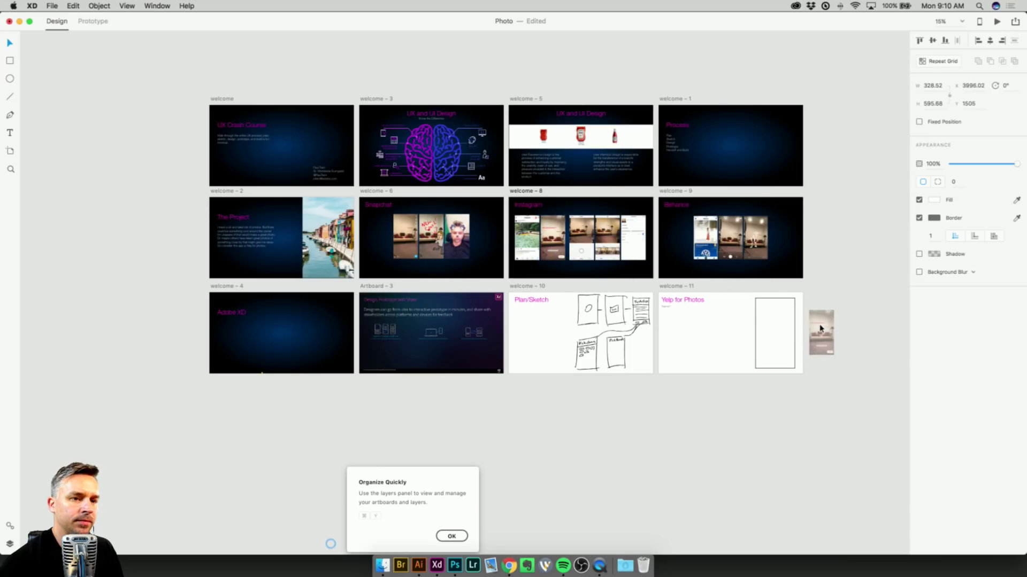
Place copies of the first Snapchat couch screenshot and the Behance camera screenshot on the pasteboard beside the Instagram copy.
click(406, 237)
drag(381, 246, 798, 387)
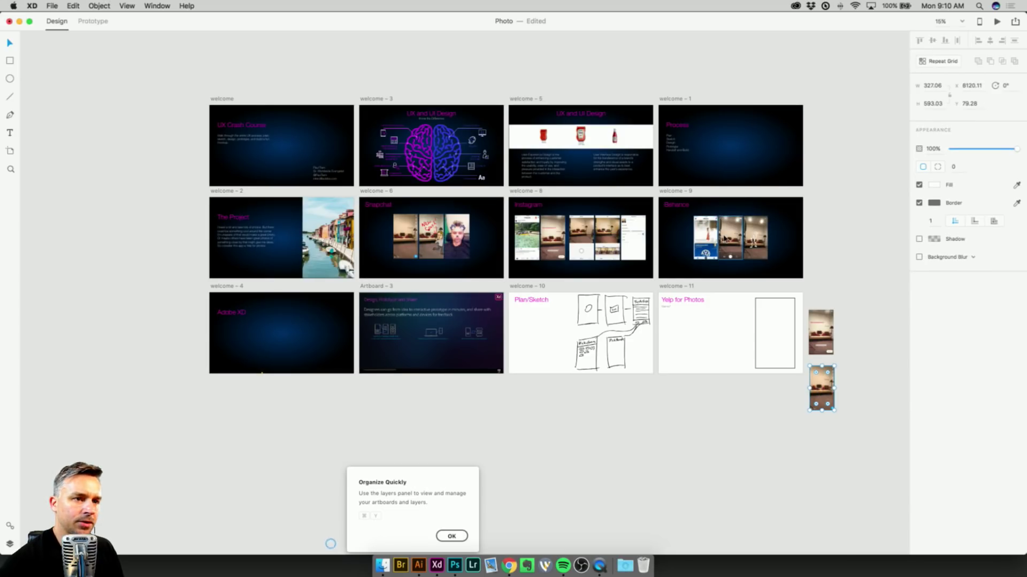
click(725, 239)
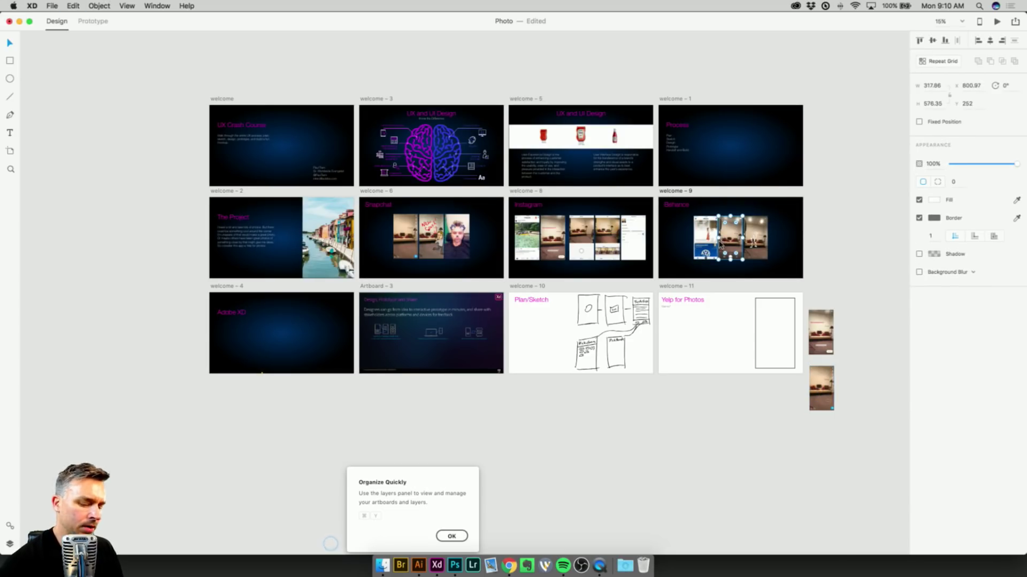
drag(730, 238, 852, 355)
click(786, 35)
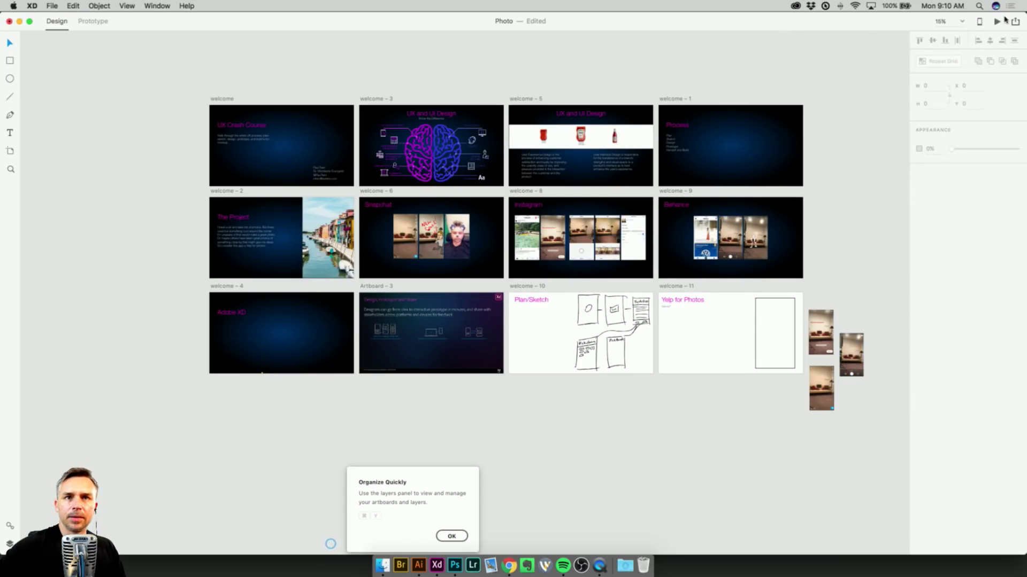
Switch to QuickTime Player to view the Behance app's photo posting flow on the mirrored phone, and return to Adobe XD.
mouse_move(1023, 14)
mouse_down()
mouse_move(803, 5)
mouse_move(1024, 16)
mouse_up()
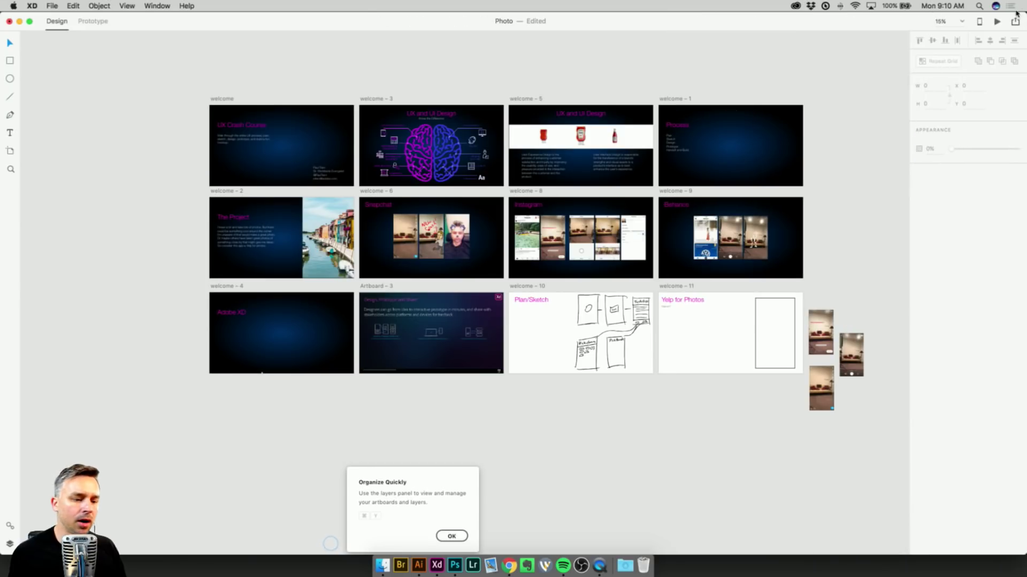
click(600, 565)
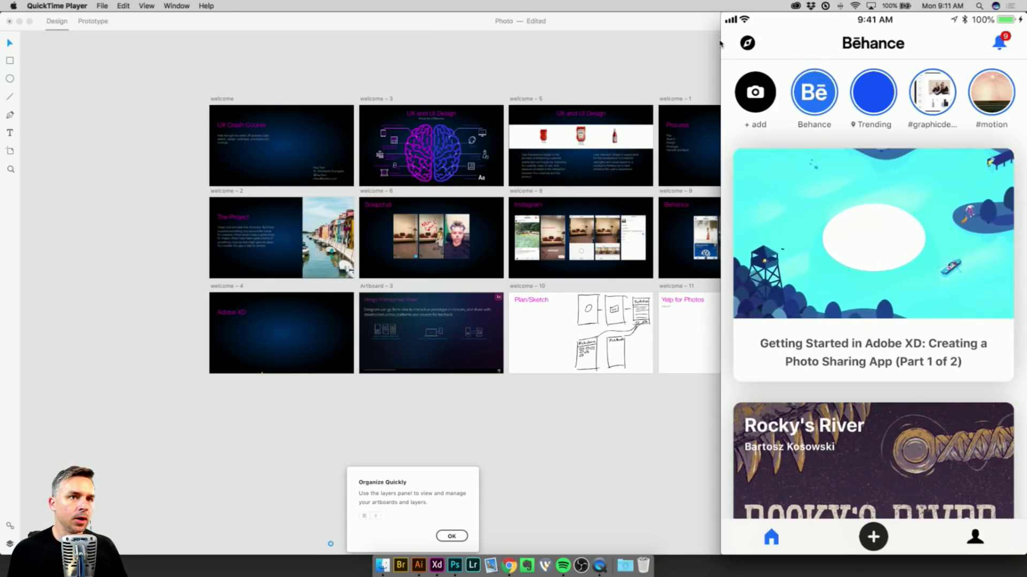
mouse_move(737, 48)
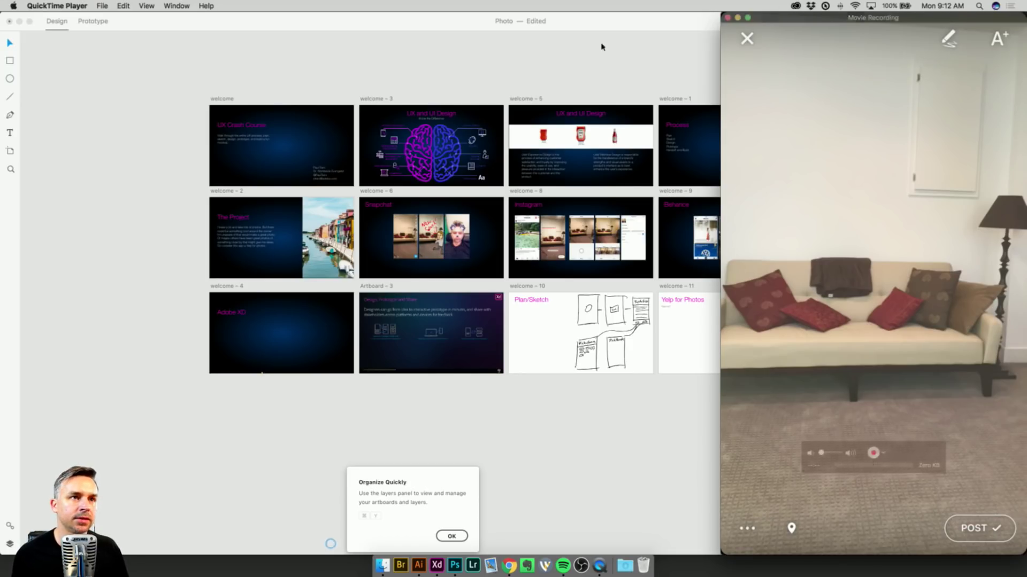
click(570, 48)
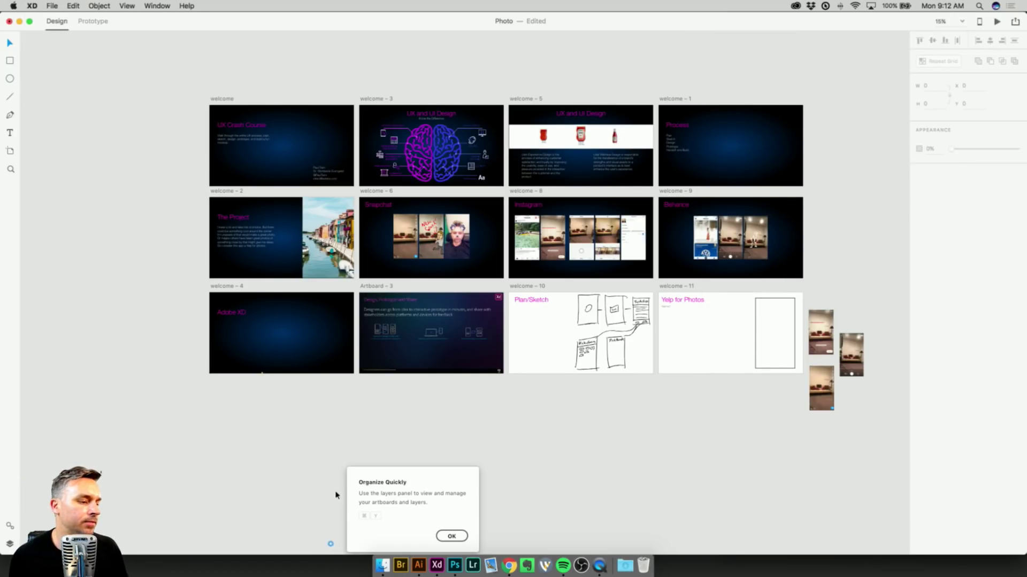
Dismiss the Organize Quickly tip and examine the Yelp for Photos artboard alongside the copied app screenshots.
click(451, 539)
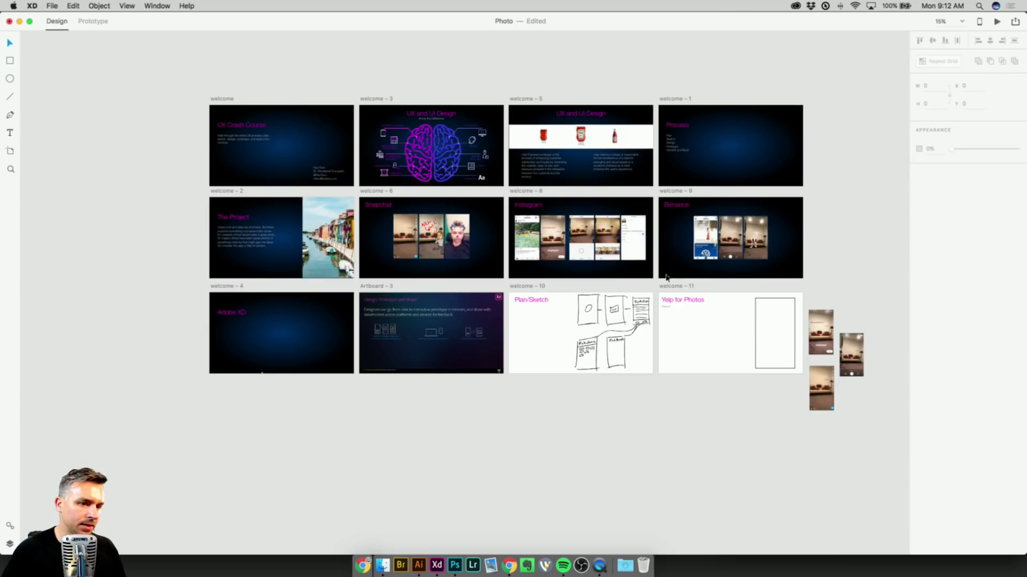
click(670, 288)
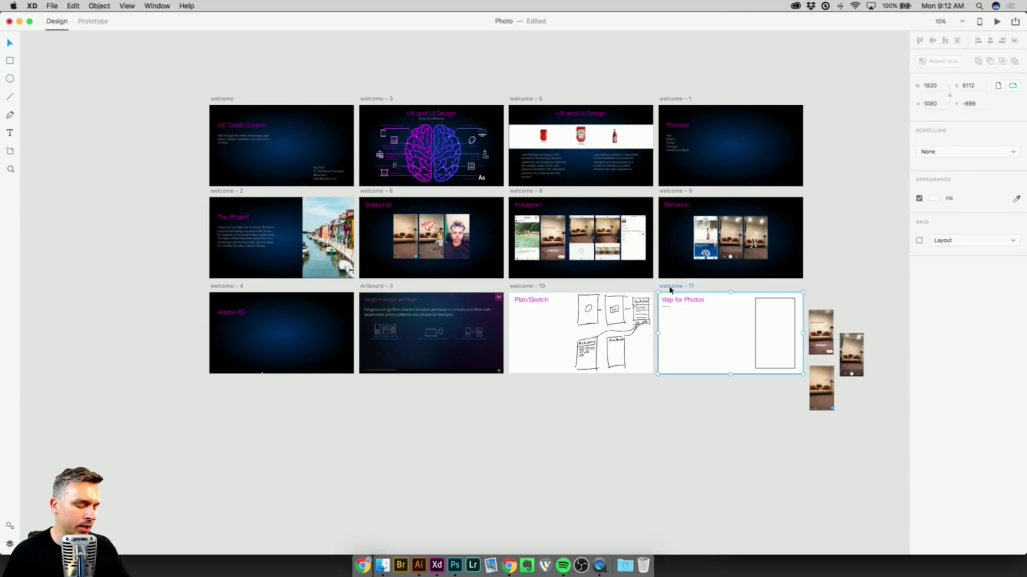
key(super+3)
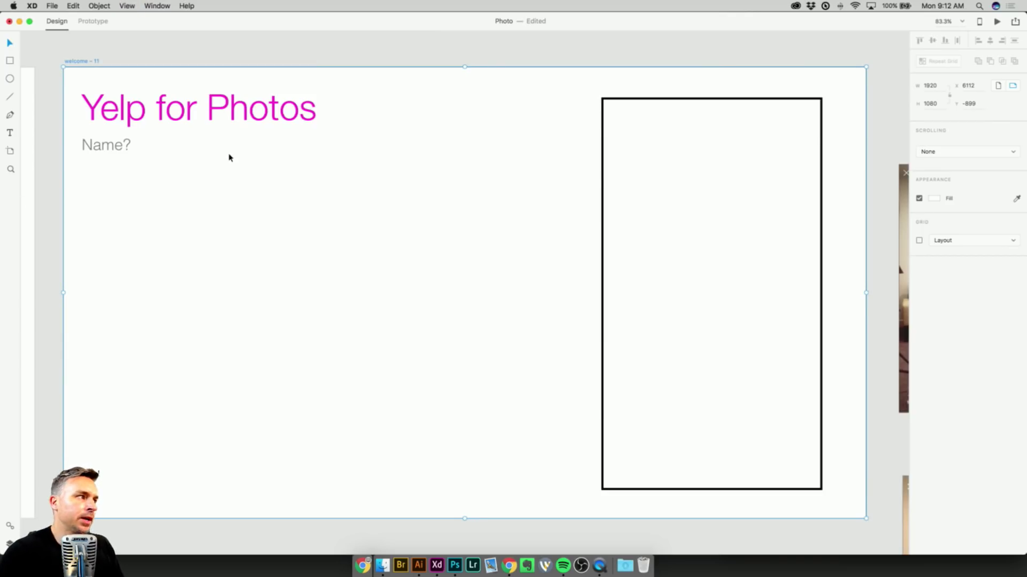
click(679, 204)
drag(710, 195, 527, 143)
click(732, 329)
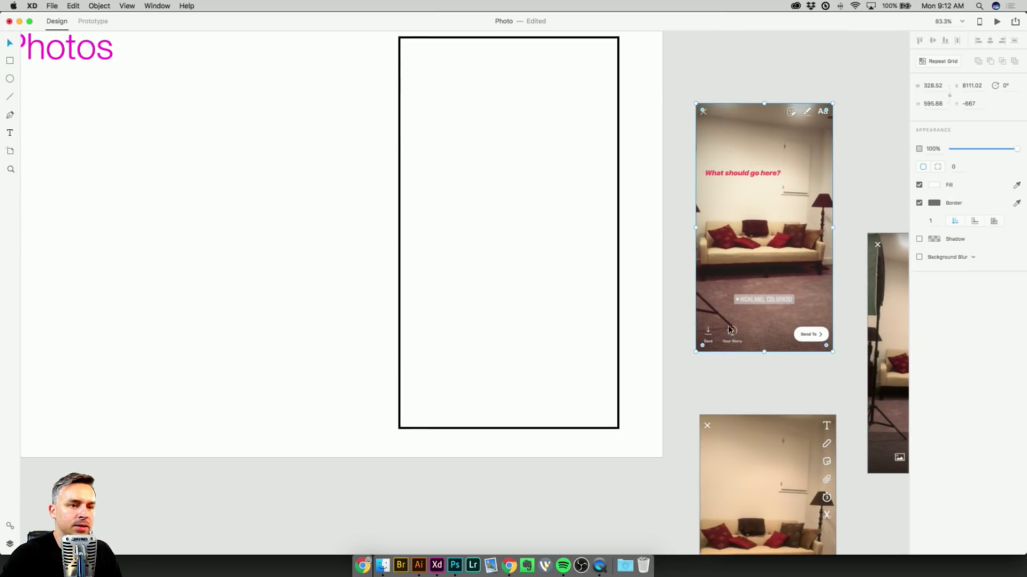
drag(306, 46, 500, 103)
click(113, 130)
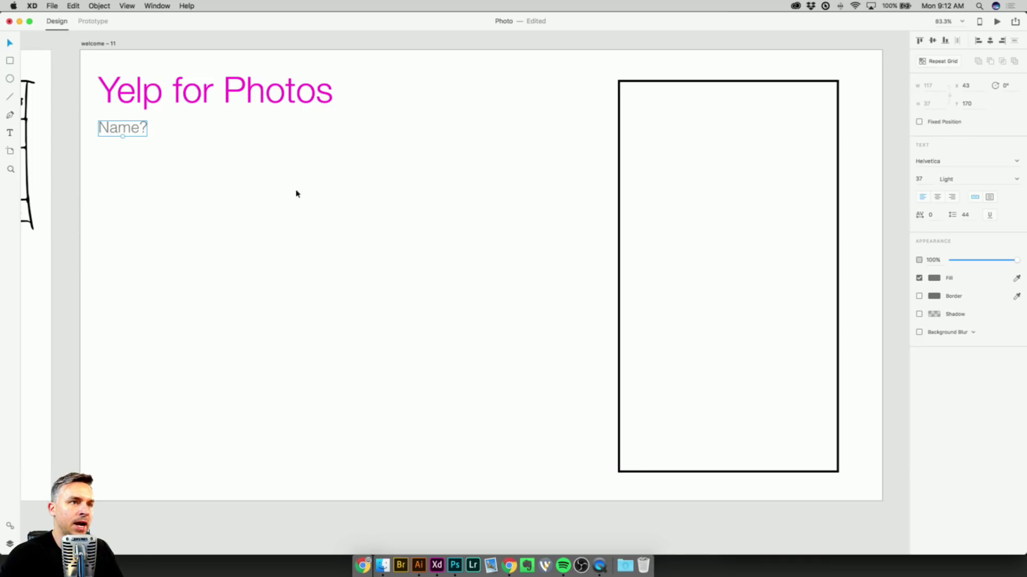
click(380, 207)
scroll(300, 182, right, 10)
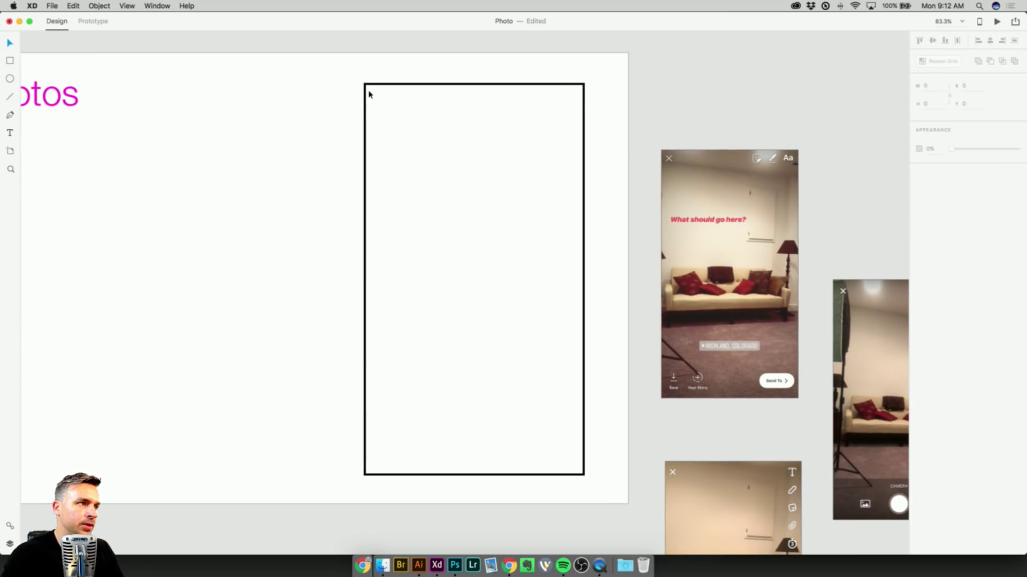
Delete the empty black-outlined phone frame rectangle from the Yelp for Photos artboard.
click(364, 92)
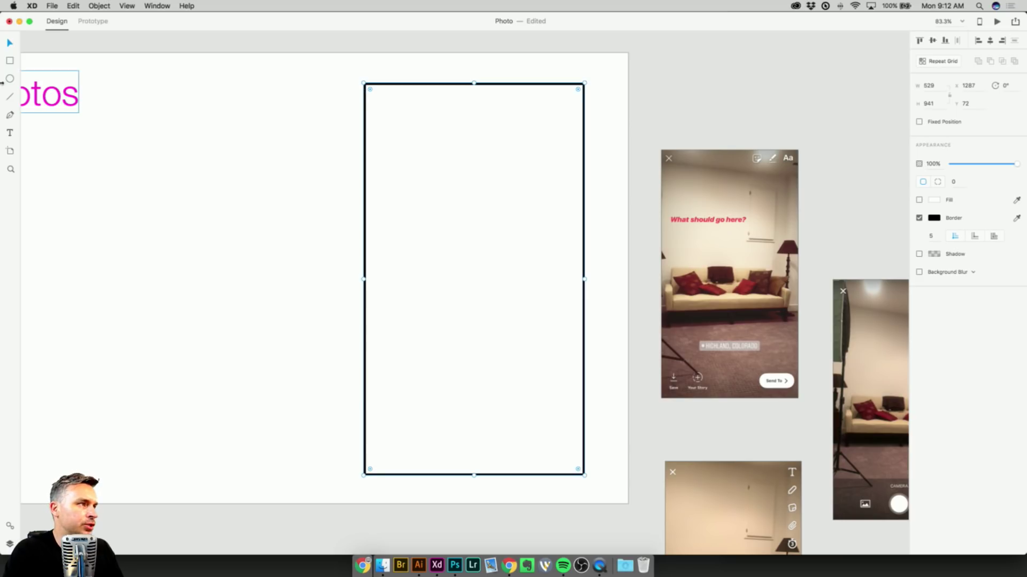
key(Delete)
key(r)
mouse_move(321, 76)
mouse_down()
mouse_move(497, 443)
mouse_move(557, 483)
mouse_move(586, 481)
mouse_move(578, 475)
mouse_up()
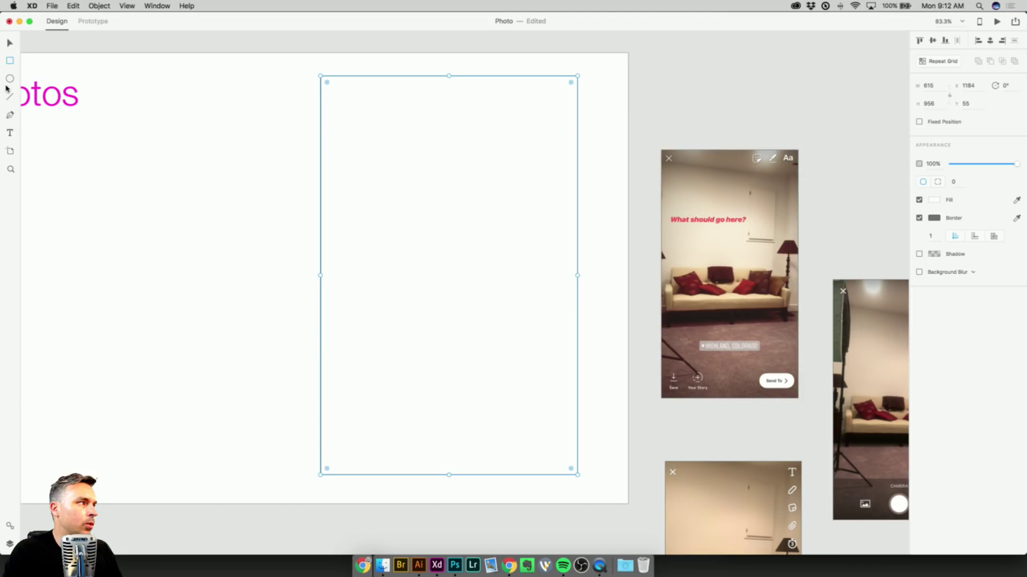
click(10, 44)
key(Delete)
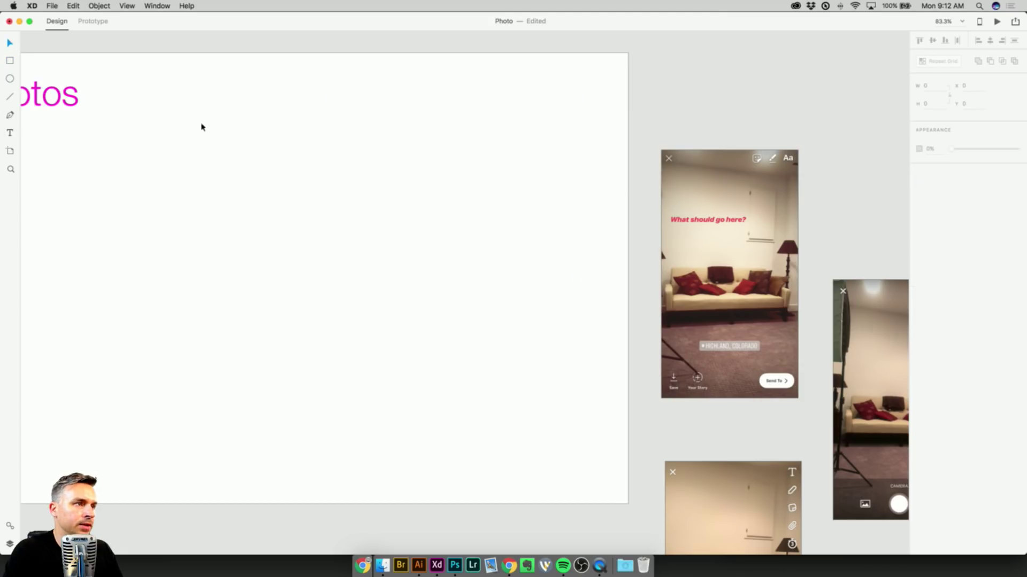
Create a new document with an iPhone 6/7/8 artboard.
click(52, 6)
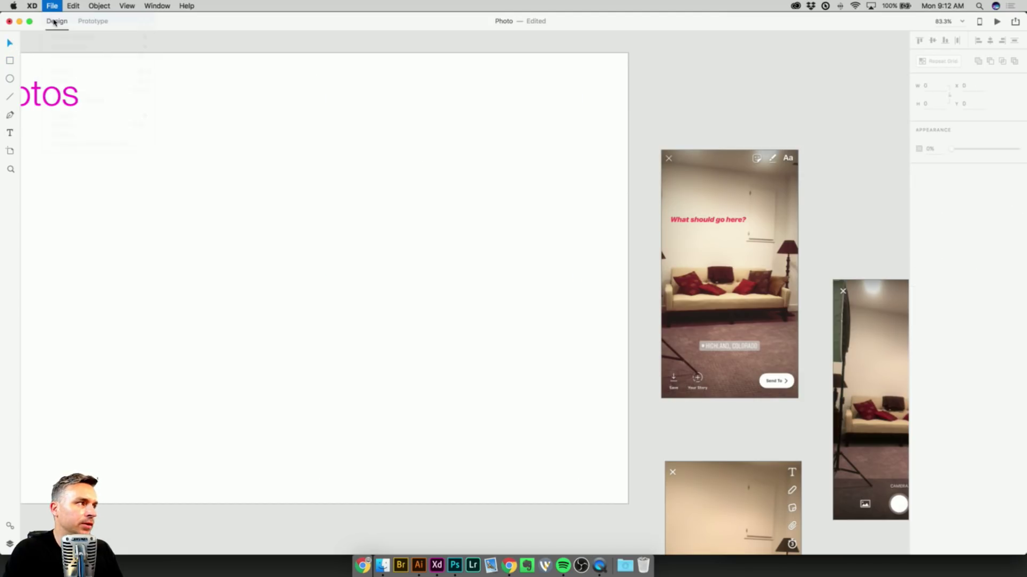
click(53, 22)
drag(463, 209, 357, 103)
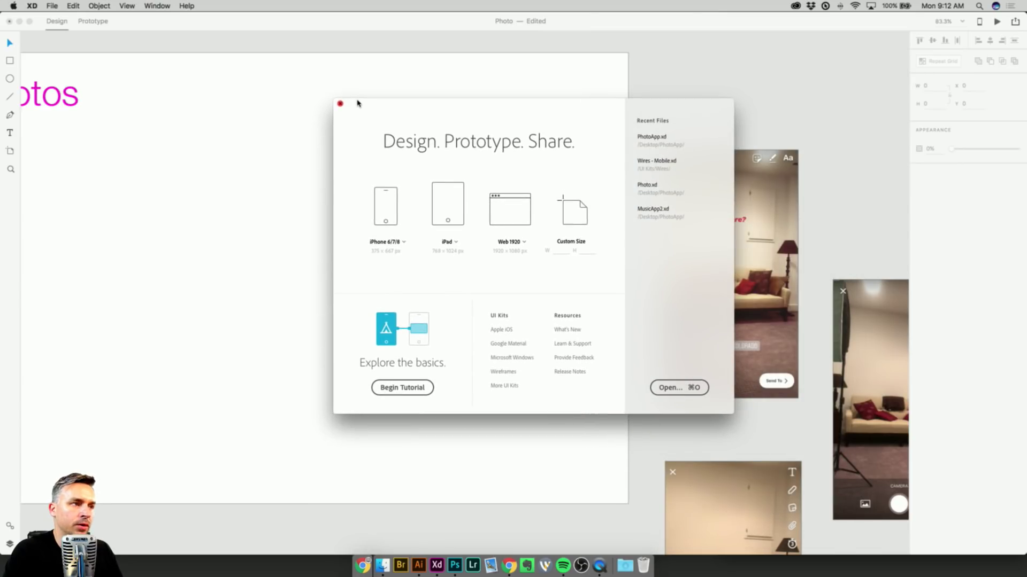
click(388, 212)
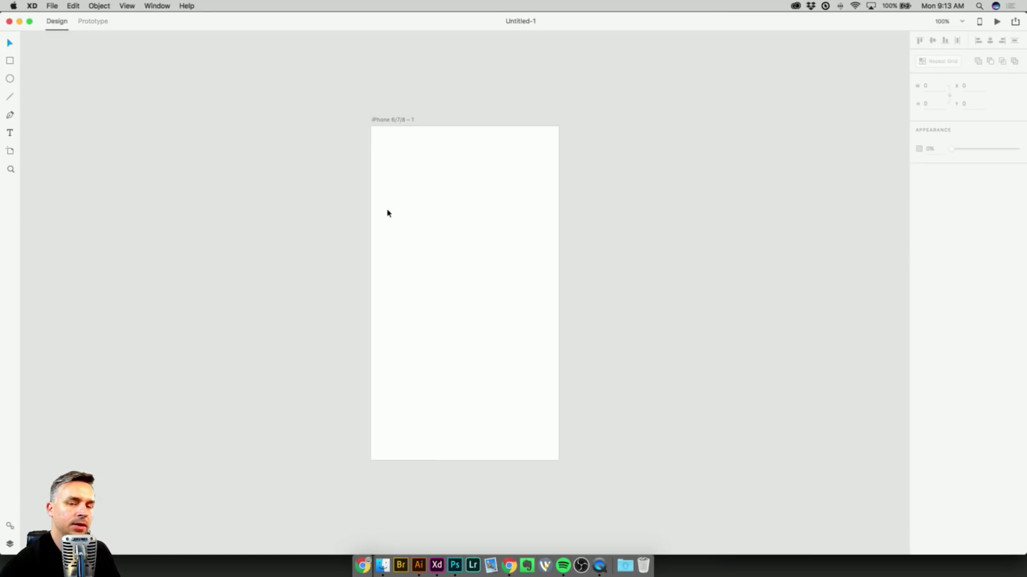
Rename the new iPhone artboard as Splash.
click(376, 120)
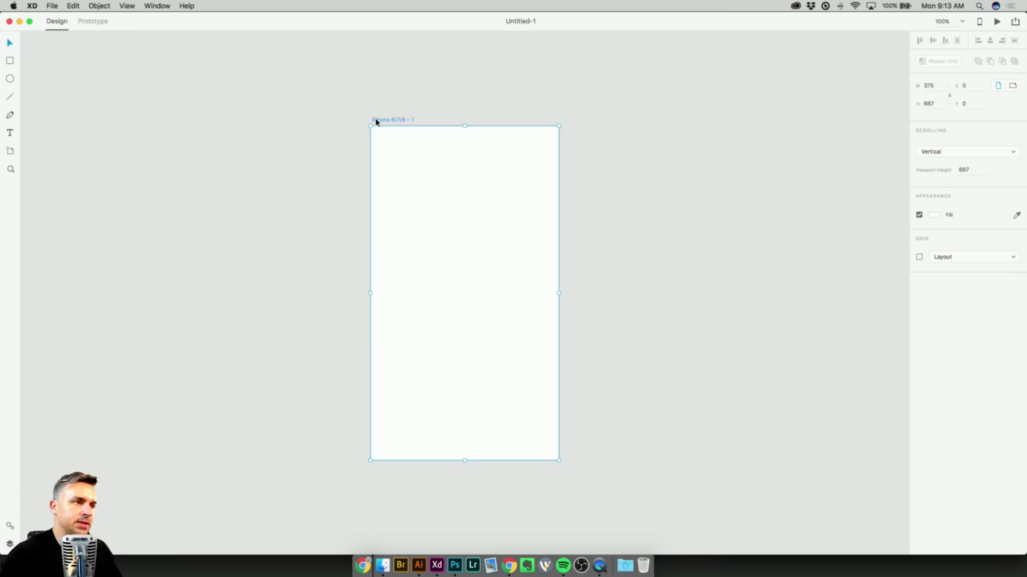
key(super+3)
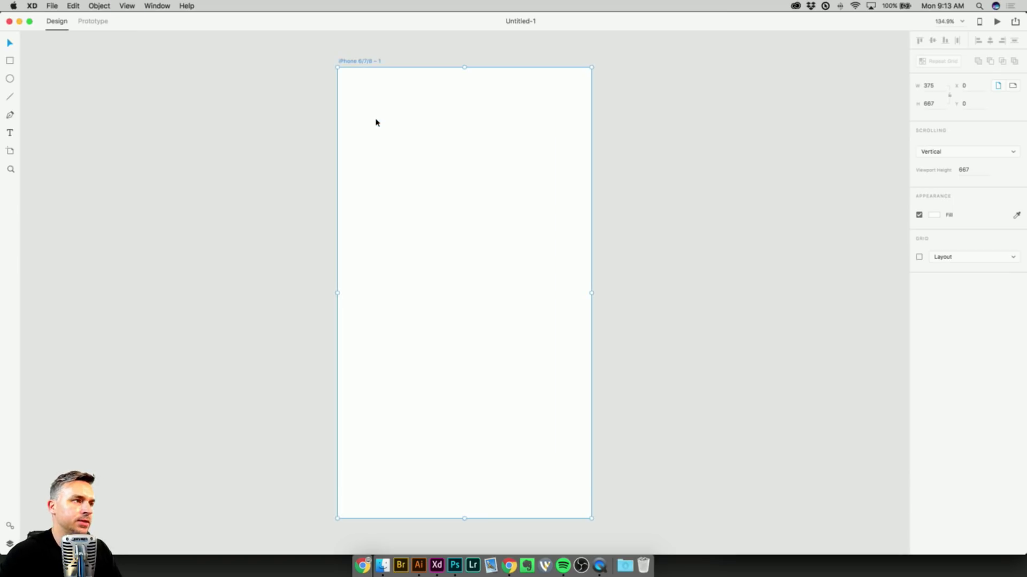
double_click(358, 61)
text(Splash)
key(Return)
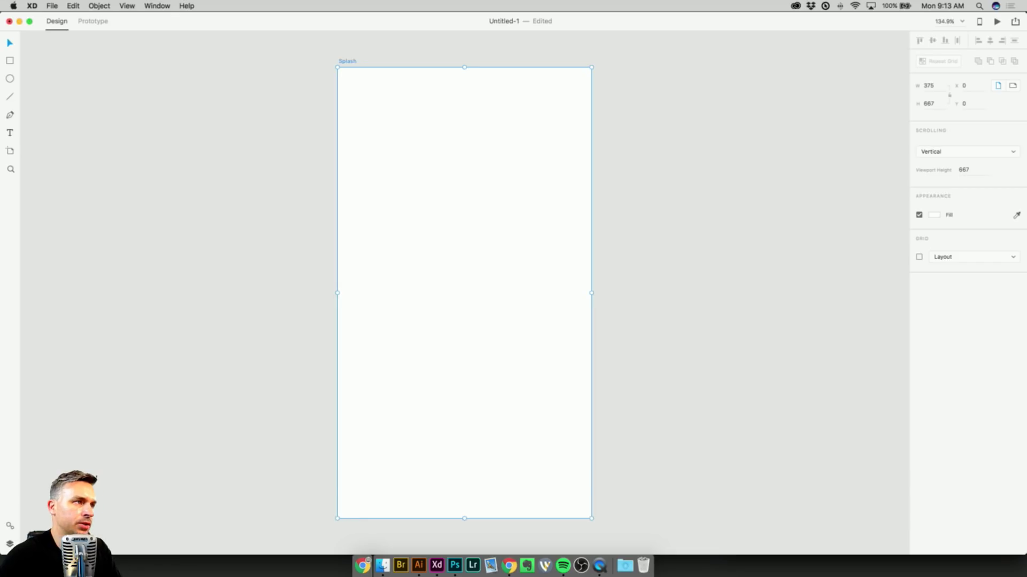
Draw a rectangle about 145 × 80 horizontally centred on the Splash artboard, slightly above its middle.
click(8, 61)
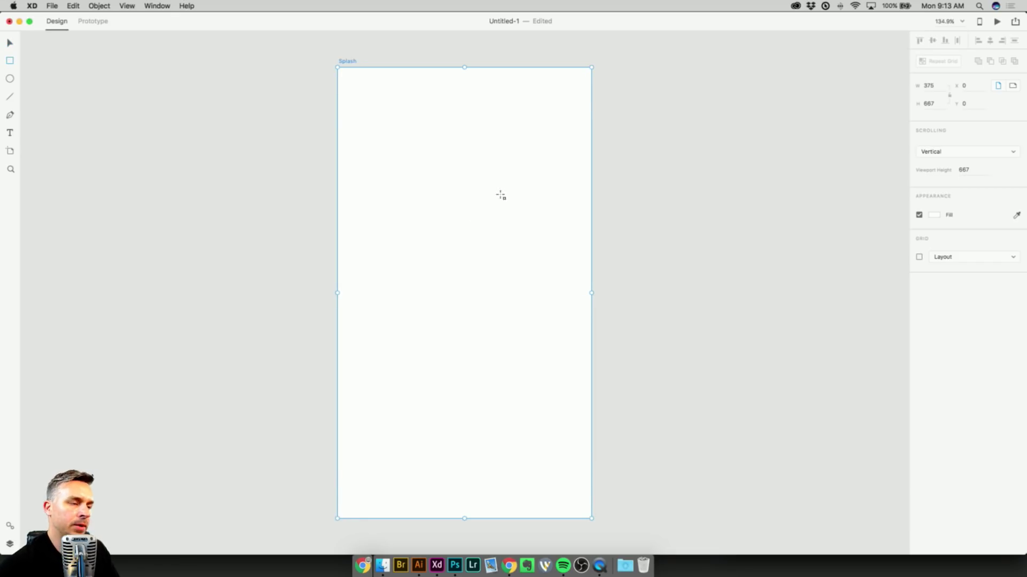
drag(415, 241, 513, 295)
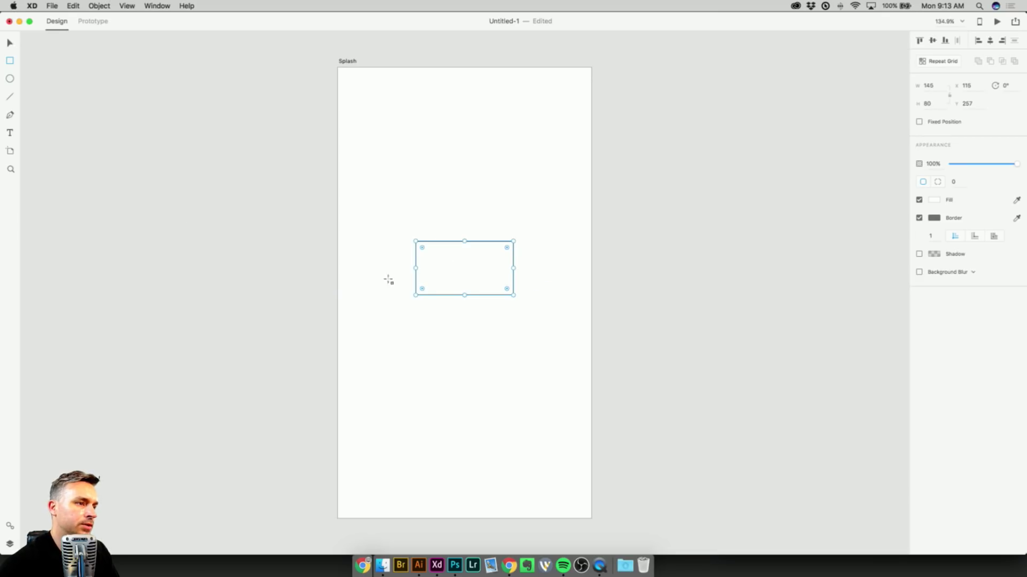
Round the rectangle's corners to a radius of about 13 and set its border thickness to 4.
drag(422, 289, 428, 289)
key(super+equal)
key(super+equal)
key(super+equal)
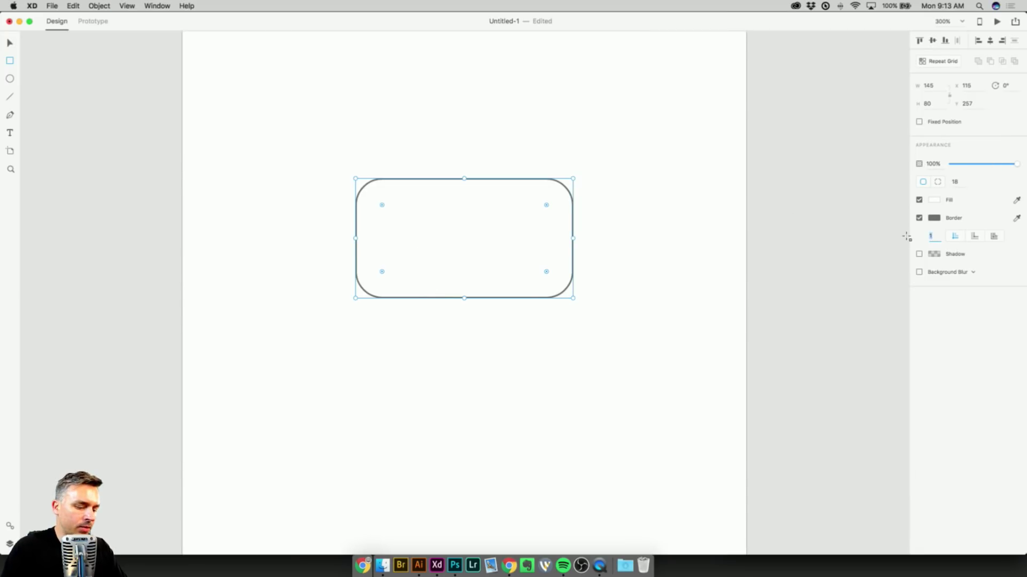
drag(906, 237, 915, 237)
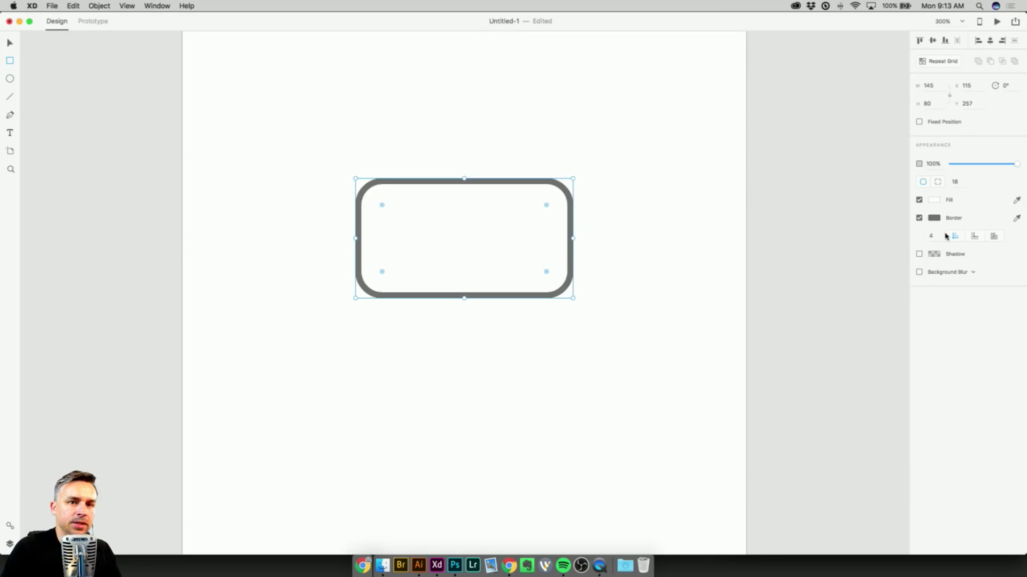
mouse_move(548, 209)
mouse_down()
mouse_move(516, 229)
mouse_move(553, 197)
mouse_up()
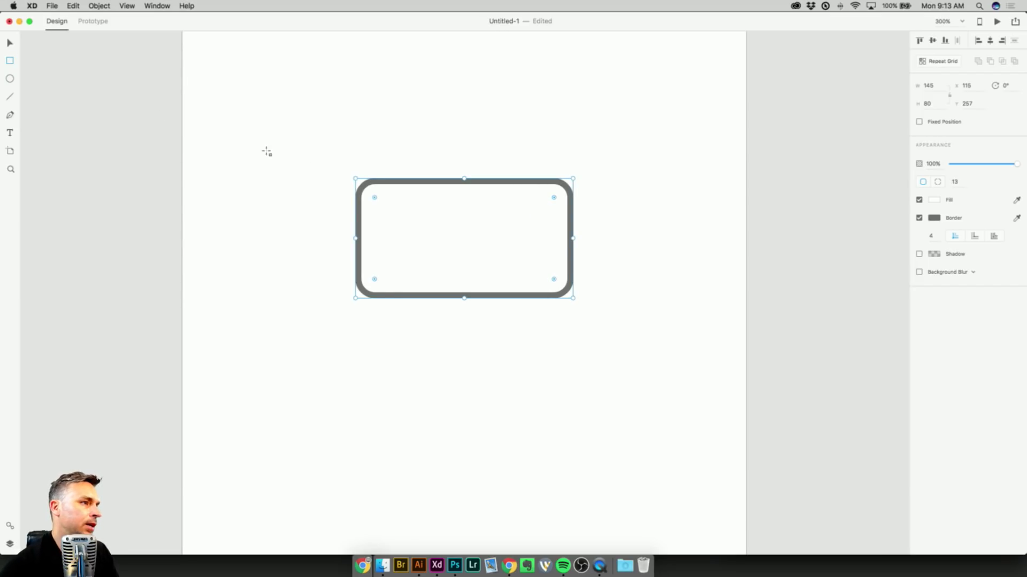
Draw a rectangle about 31 × 14 just above the rounded rectangle with a border of 4, placed at about X 128, Y 240.
drag(369, 152, 417, 173)
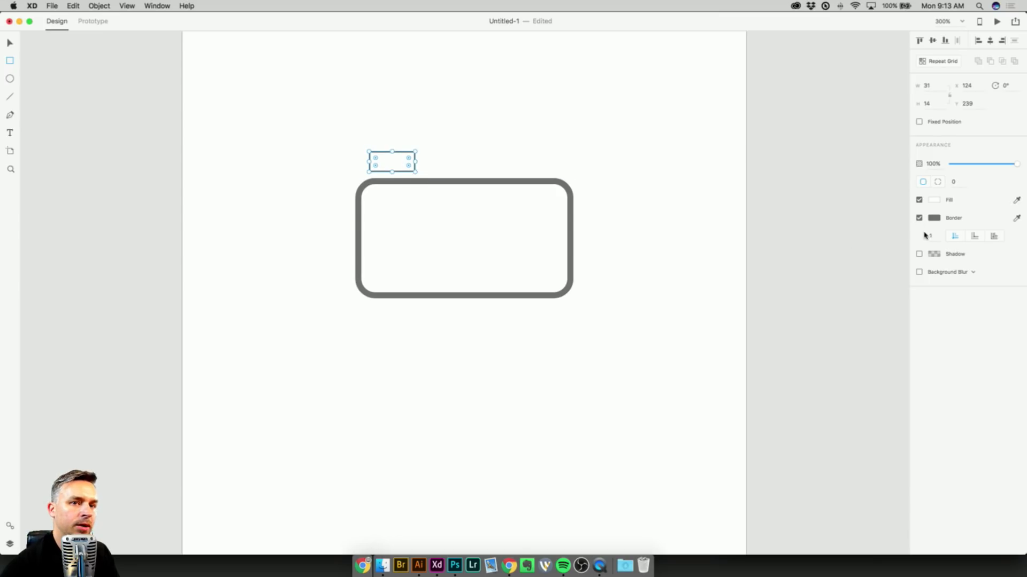
click(10, 43)
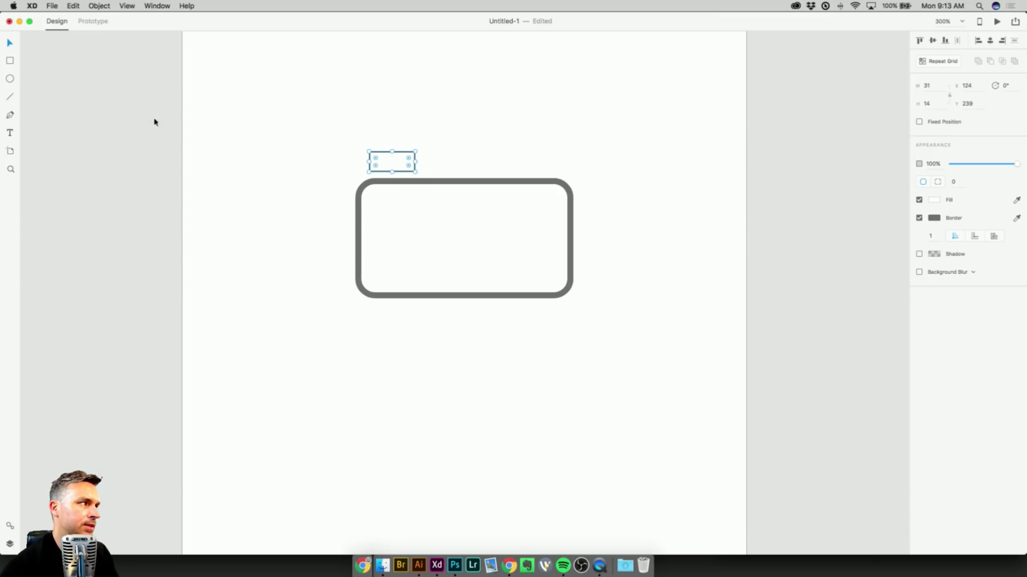
click(355, 200)
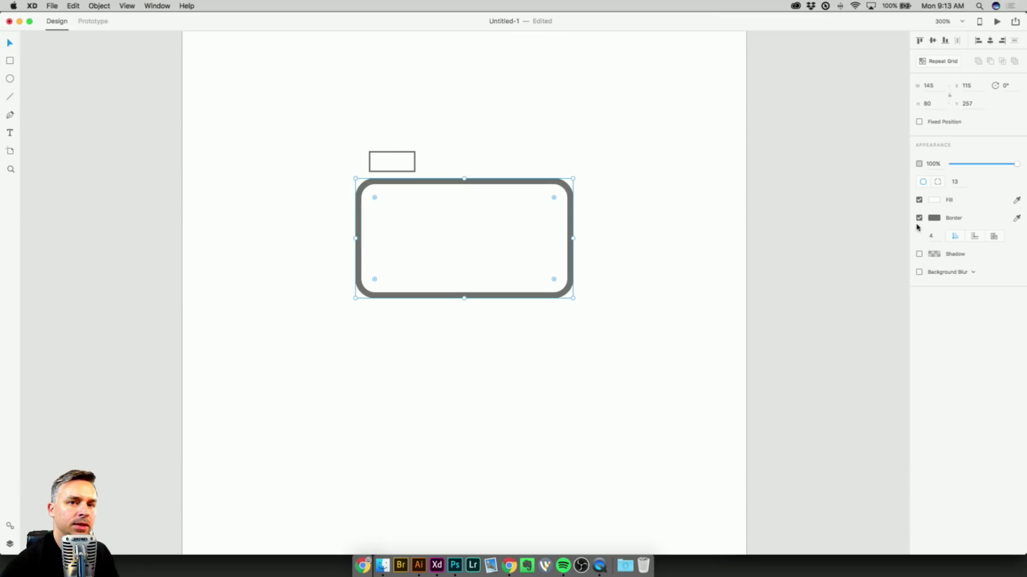
click(959, 183)
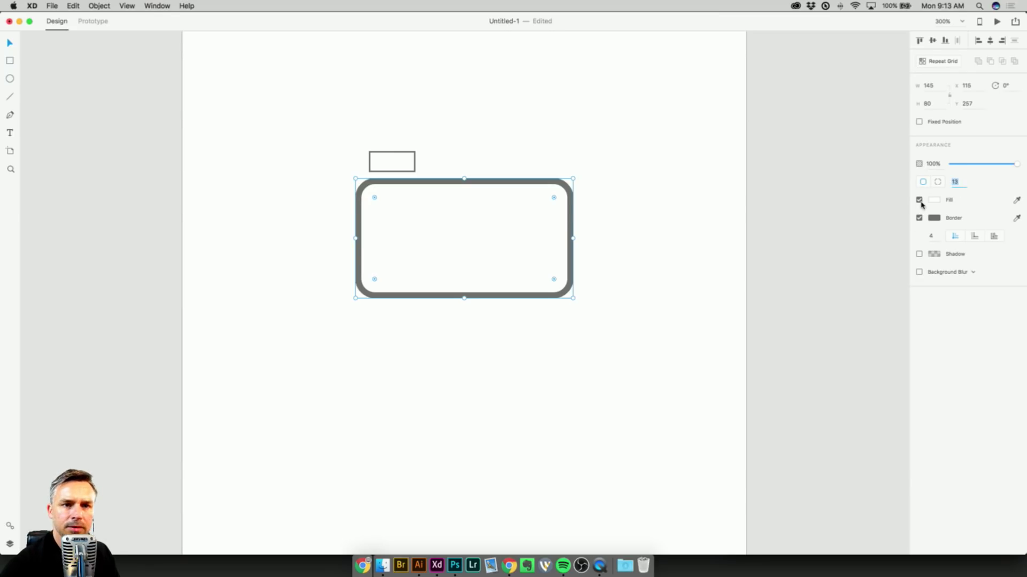
click(932, 236)
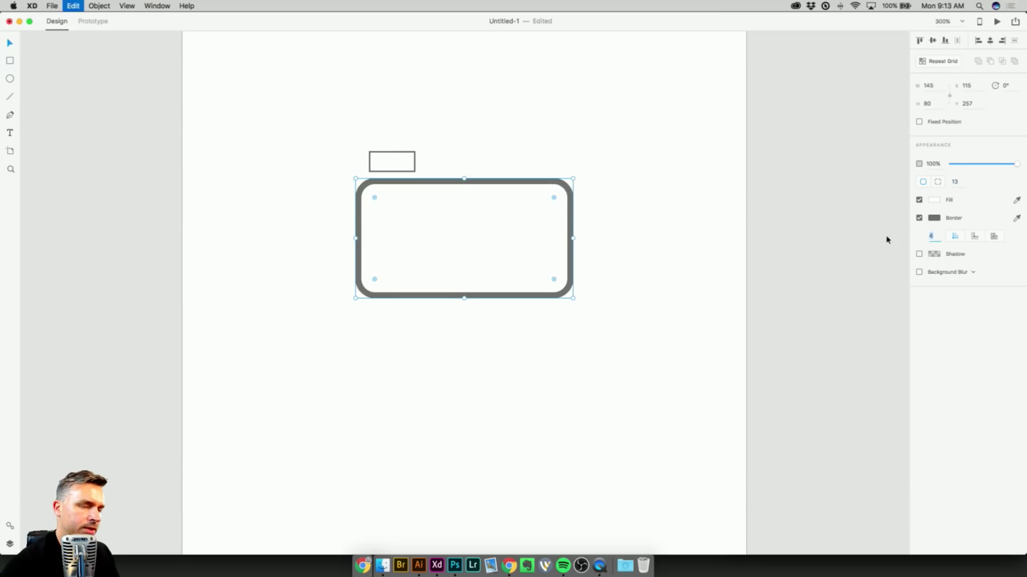
click(381, 157)
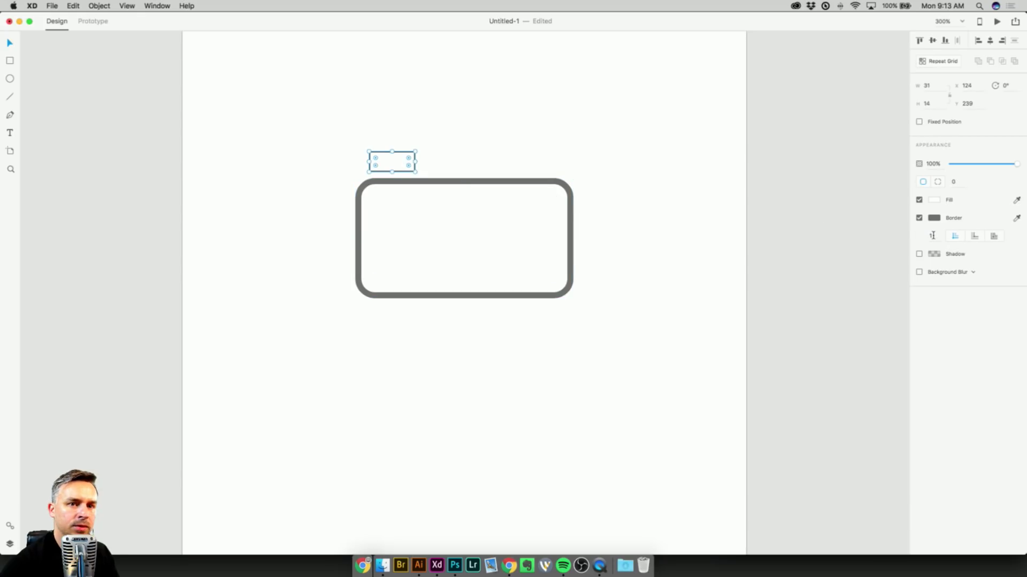
key(Return)
drag(381, 154, 389, 155)
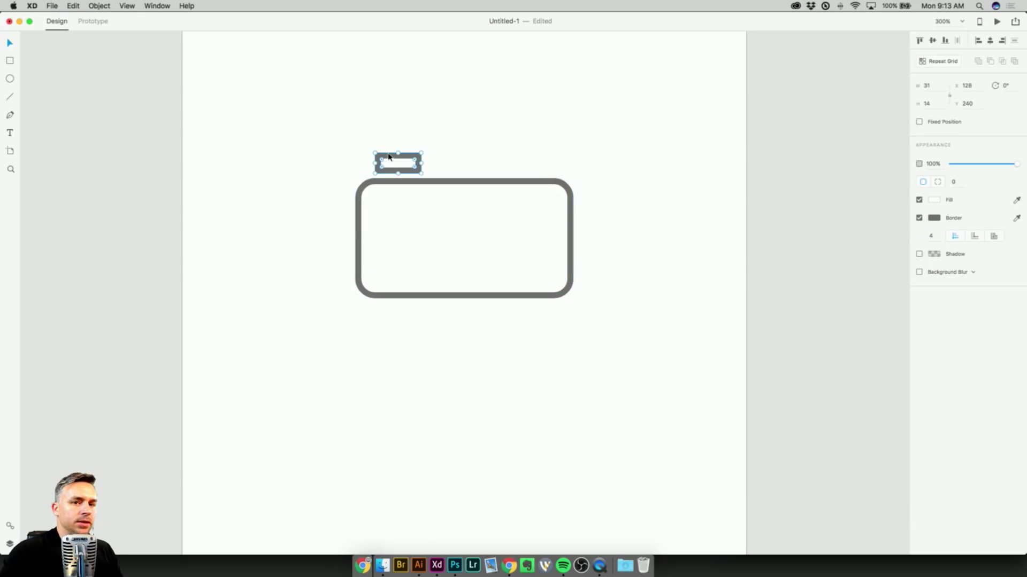
Try the other stroke alignments on the small rectangle's border and return to the inner stroke.
click(975, 239)
click(993, 237)
click(973, 237)
click(953, 238)
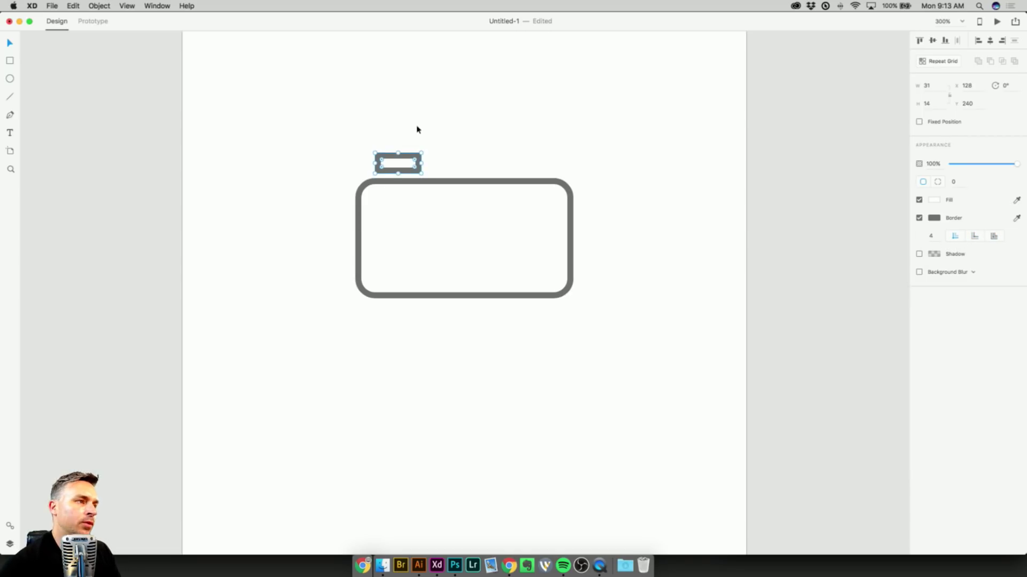
click(309, 168)
Draw a circle about 44 × 44 inside the camera body and set its border thickness to 4.
click(9, 79)
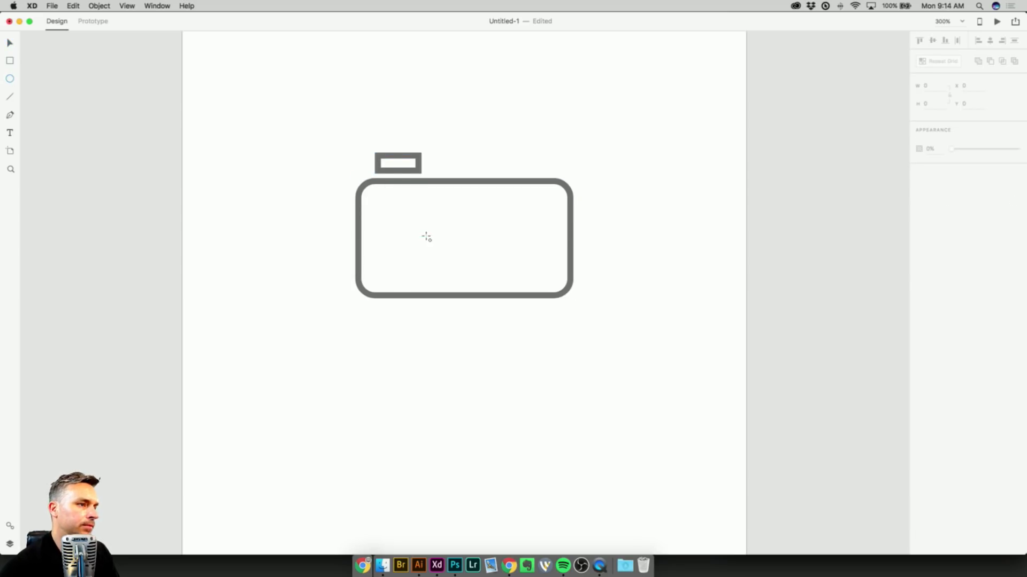
drag(464, 233, 499, 267)
key(alt)
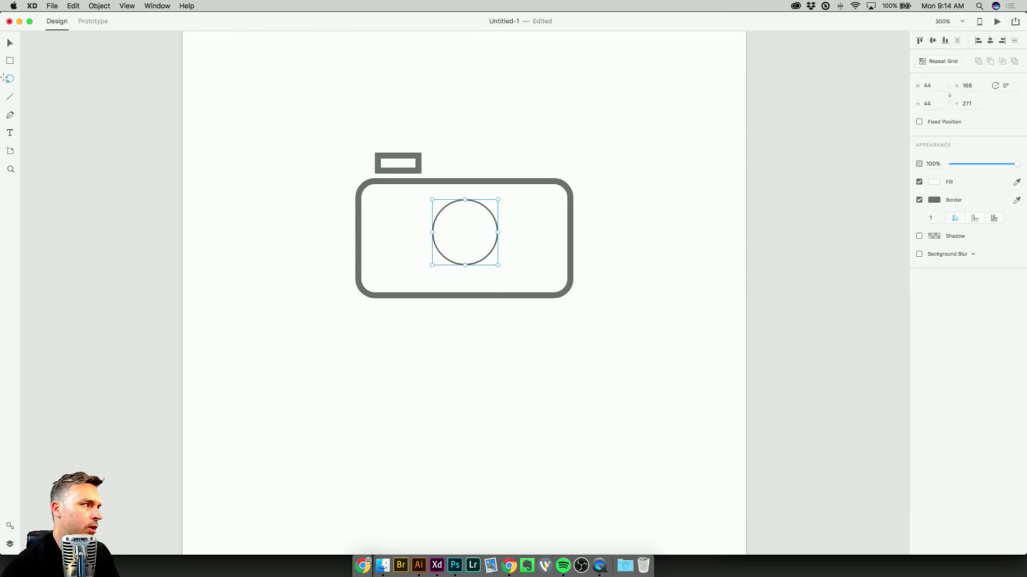
key(super+equal)
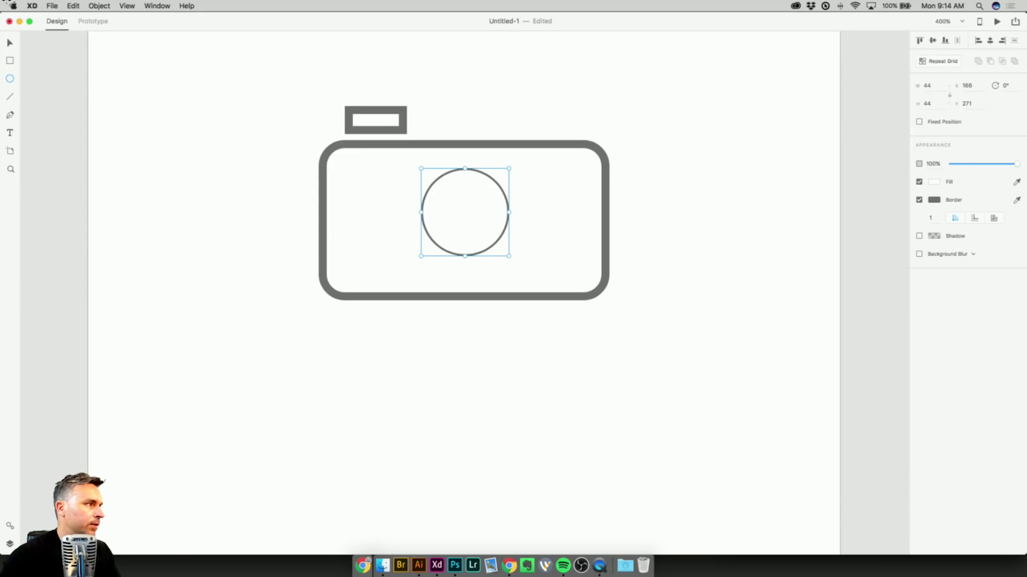
click(9, 43)
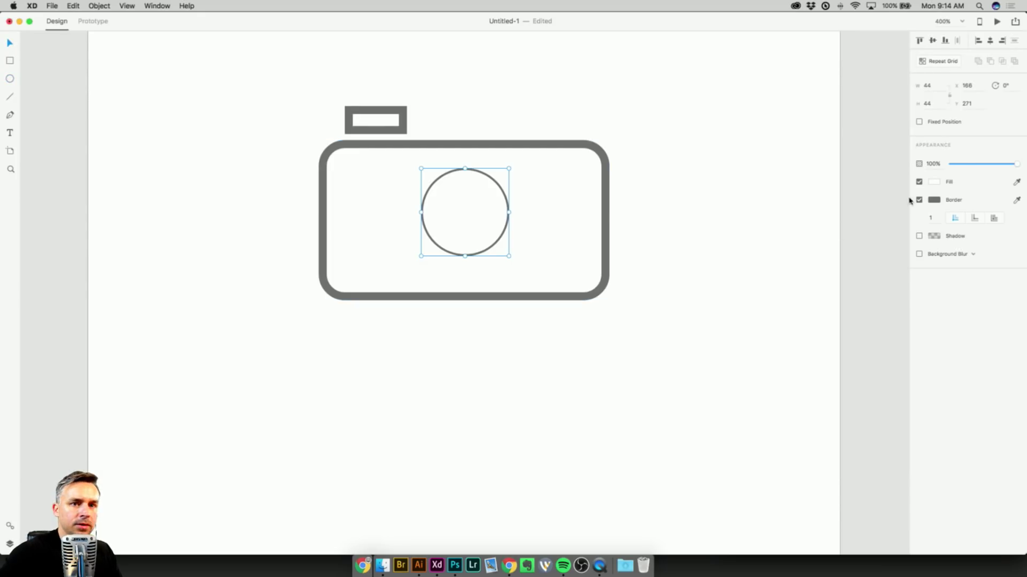
click(933, 218)
text(4)
click(866, 213)
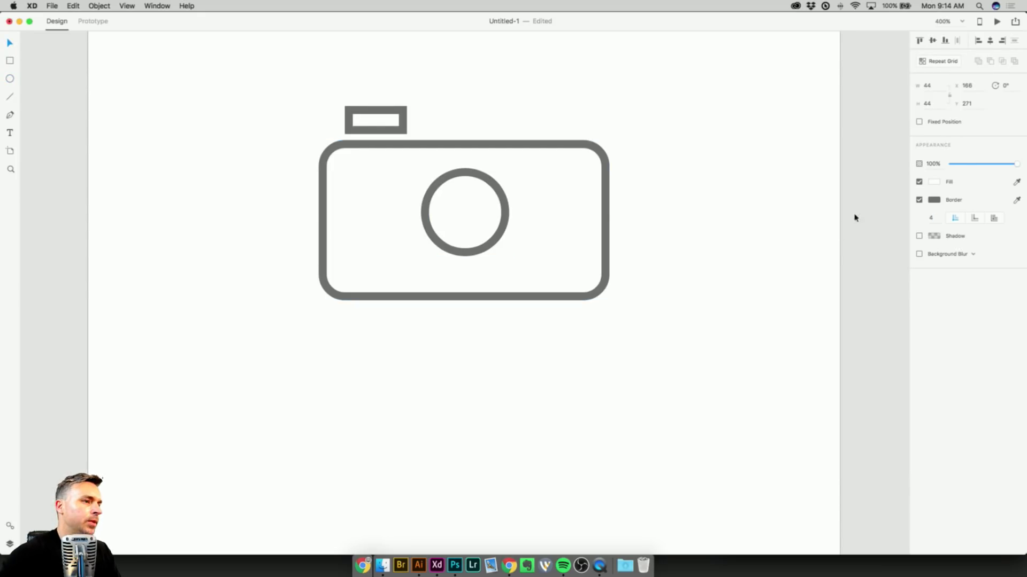
Move the lens circle slightly down to the vertical centre of the camera body.
click(266, 165)
scroll(260, 155, down, 2)
drag(425, 171, 426, 179)
Duplicate the whole camera drawing and place the copy directly below the original at about X 115, Y 349.
drag(303, 66, 642, 291)
drag(418, 267, 442, 488)
drag(331, 325, 362, 202)
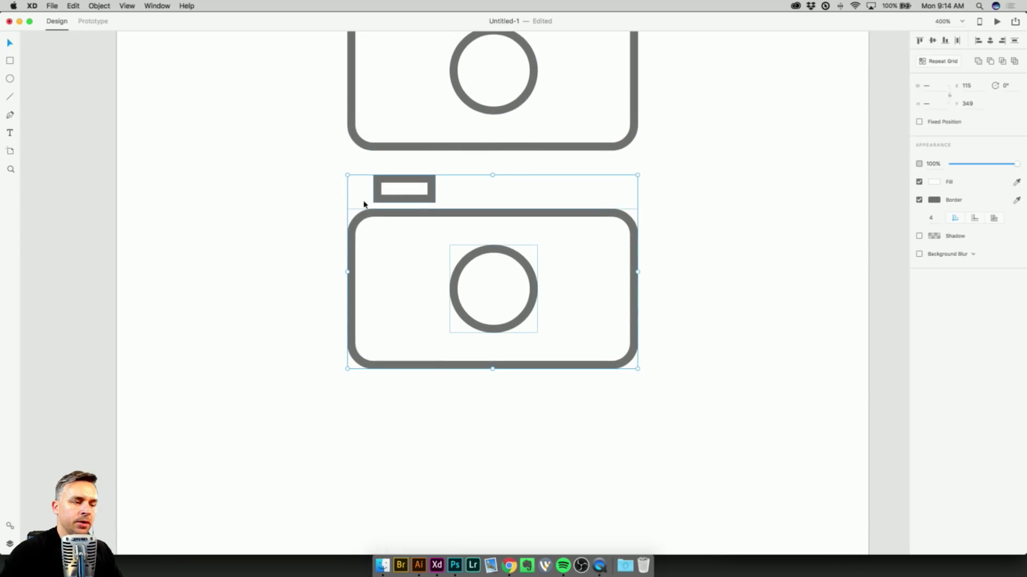
click(305, 204)
Reshape the lower camera's circle into a map pin by converting its bottom anchor to a corner and moving it down to about Y 440.
click(470, 262)
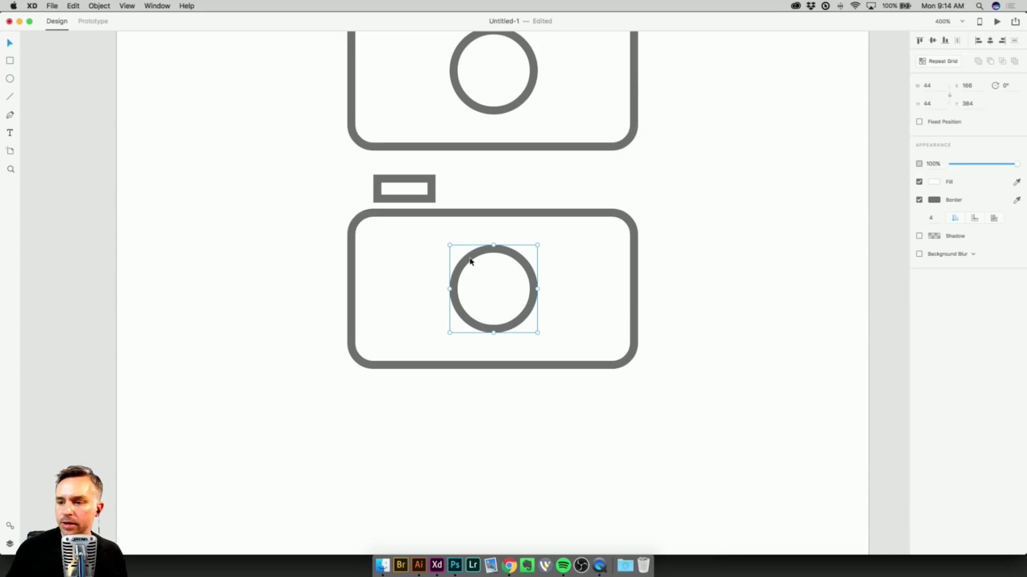
double_click(465, 267)
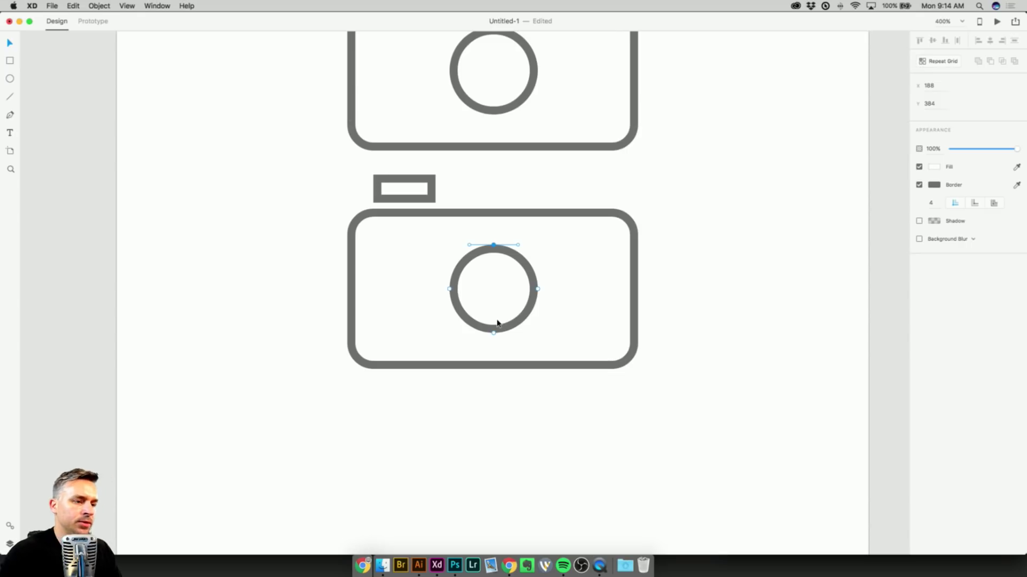
key(super+equal)
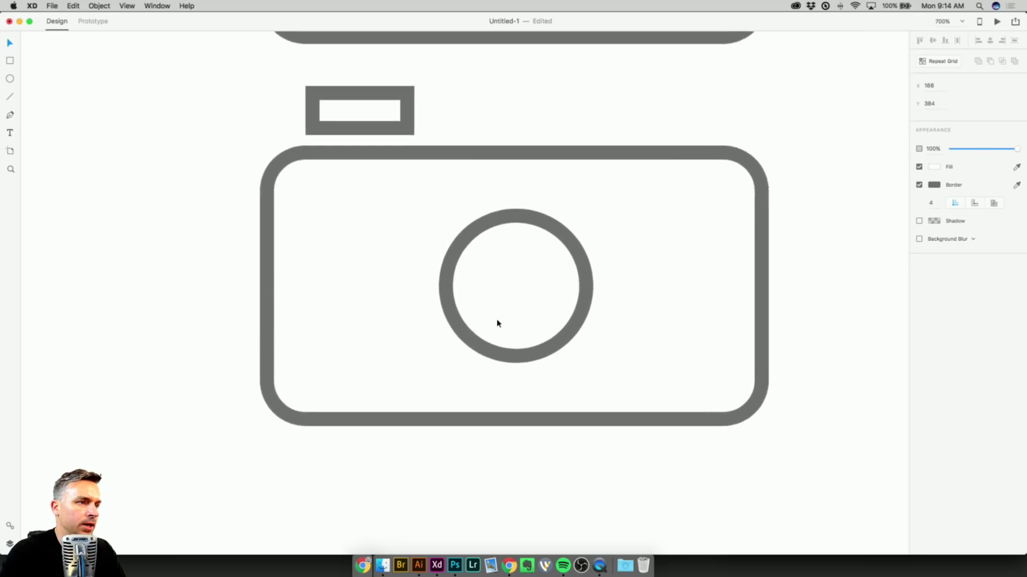
mouse_move(519, 220)
mouse_down()
mouse_move(399, 151)
mouse_move(464, 183)
mouse_up()
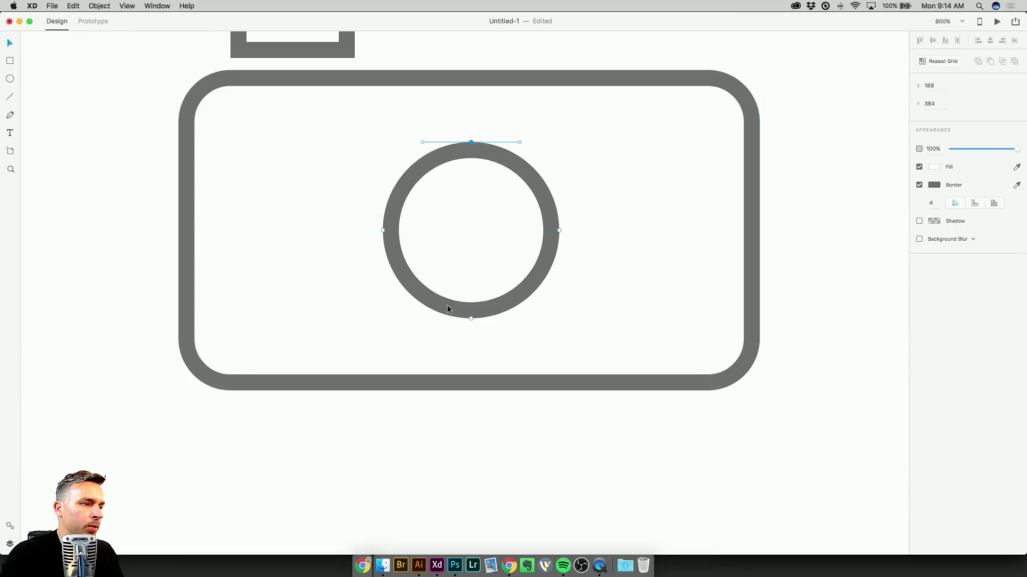
click(470, 318)
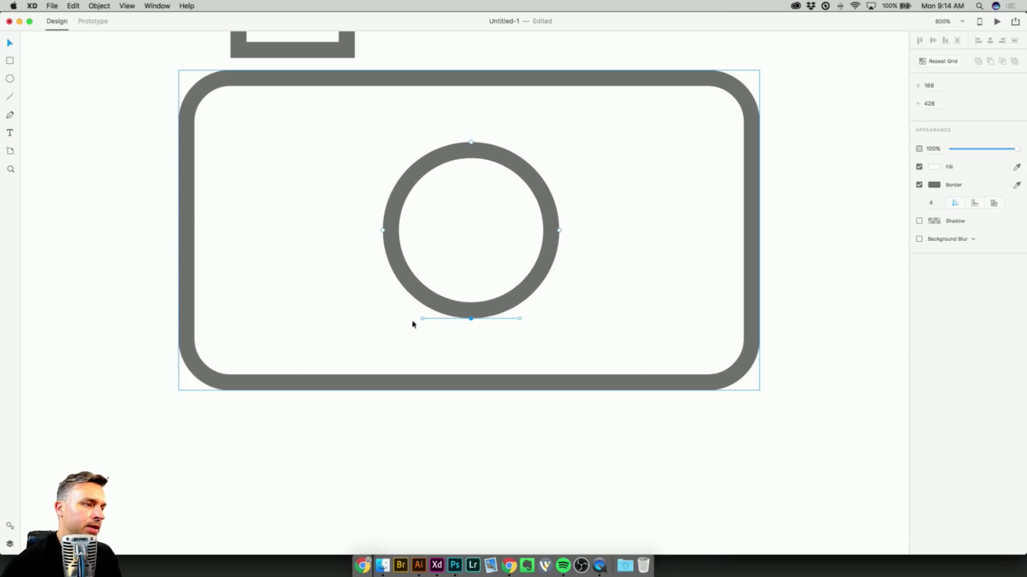
drag(420, 318, 448, 364)
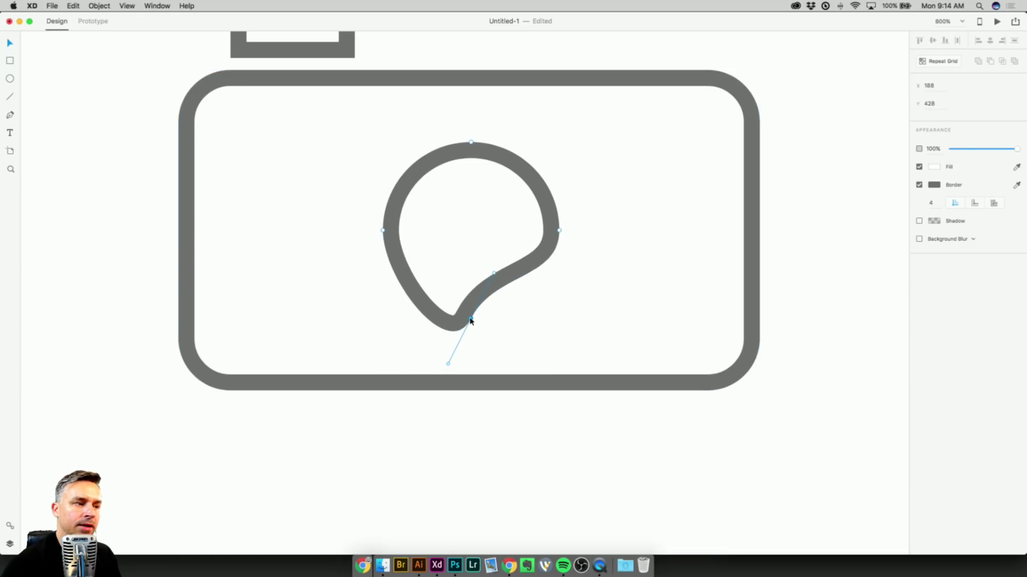
double_click(471, 320)
click(471, 320)
drag(470, 320, 473, 368)
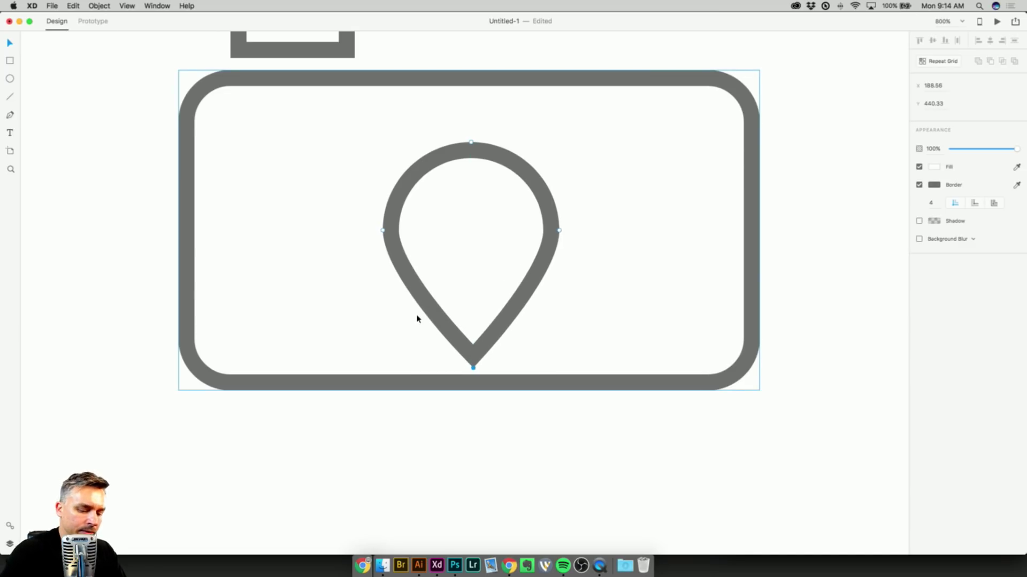
key(super+minus)
key(super+minus)
key(super+minus)
key(super+minus)
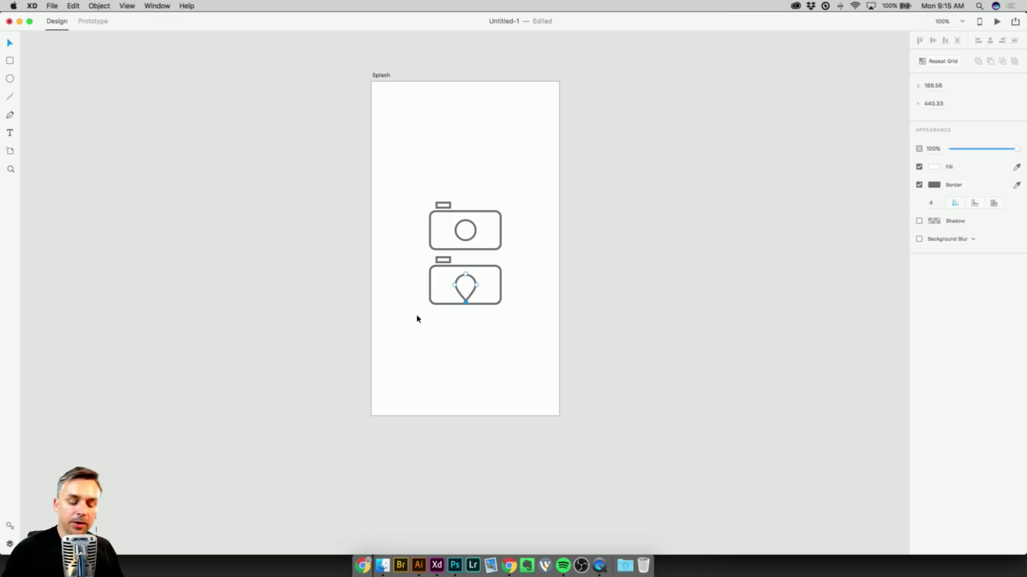
click(374, 243)
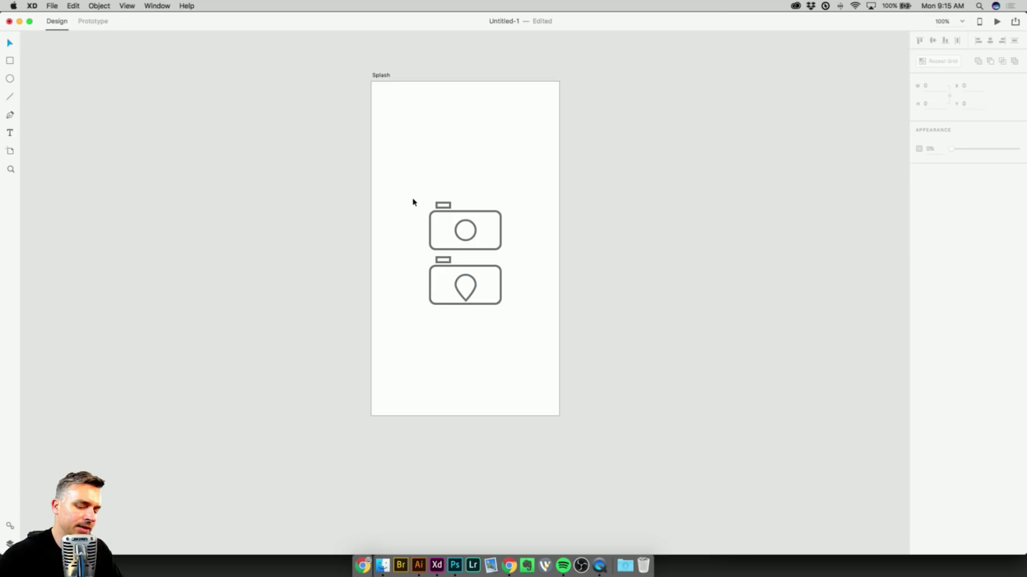
key(super+equal)
key(super+equal)
key(super+equal)
drag(218, 117, 225, 262)
key(super+1)
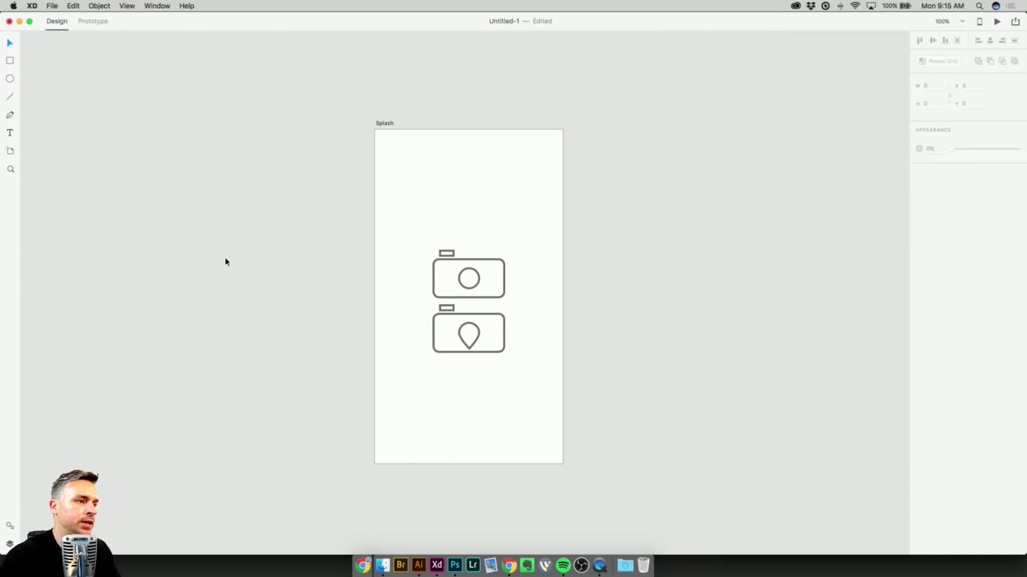
Open the Splash artboard's fill color.
click(378, 124)
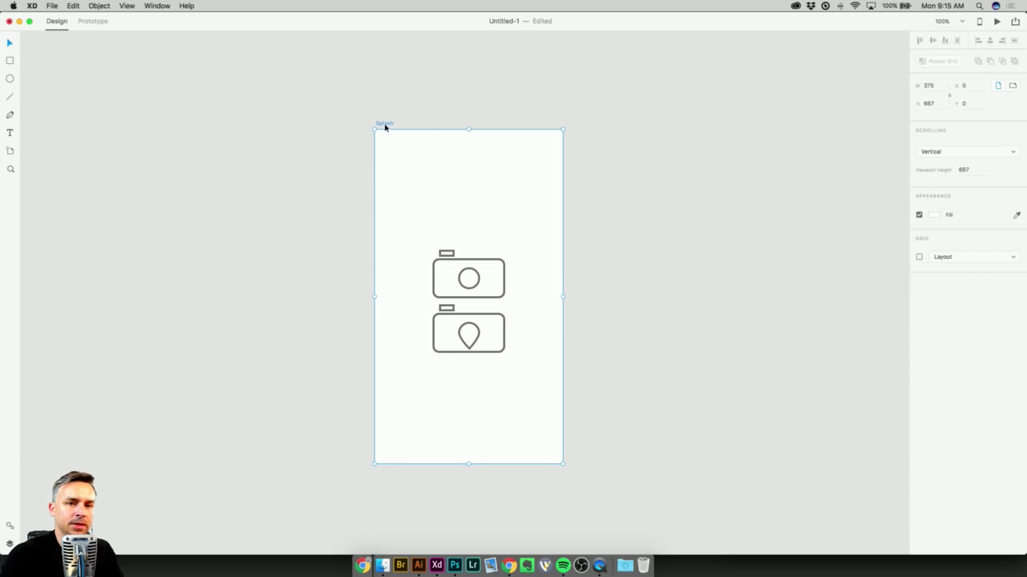
click(931, 215)
drag(855, 217, 796, 140)
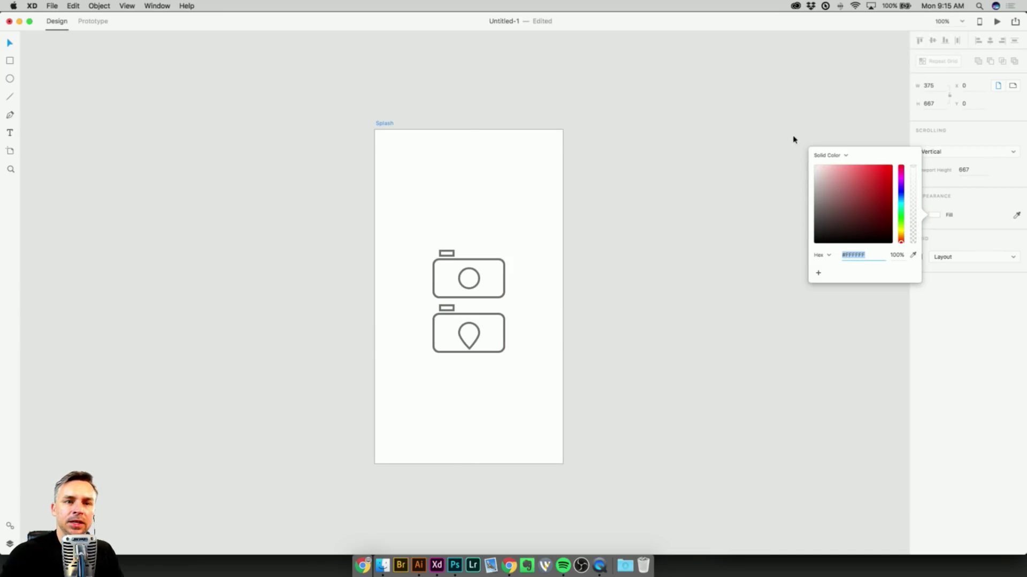
click(680, 148)
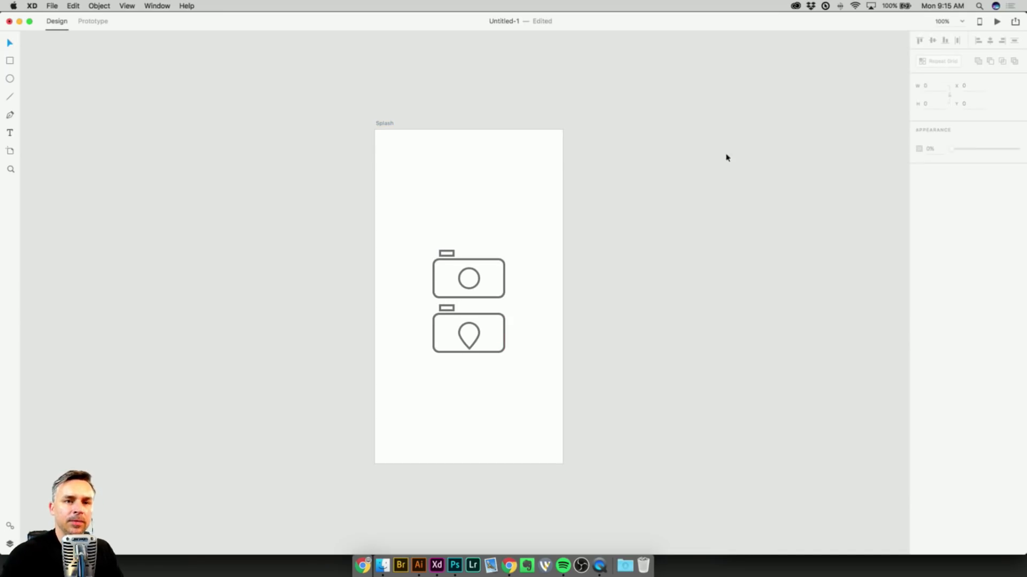
click(377, 124)
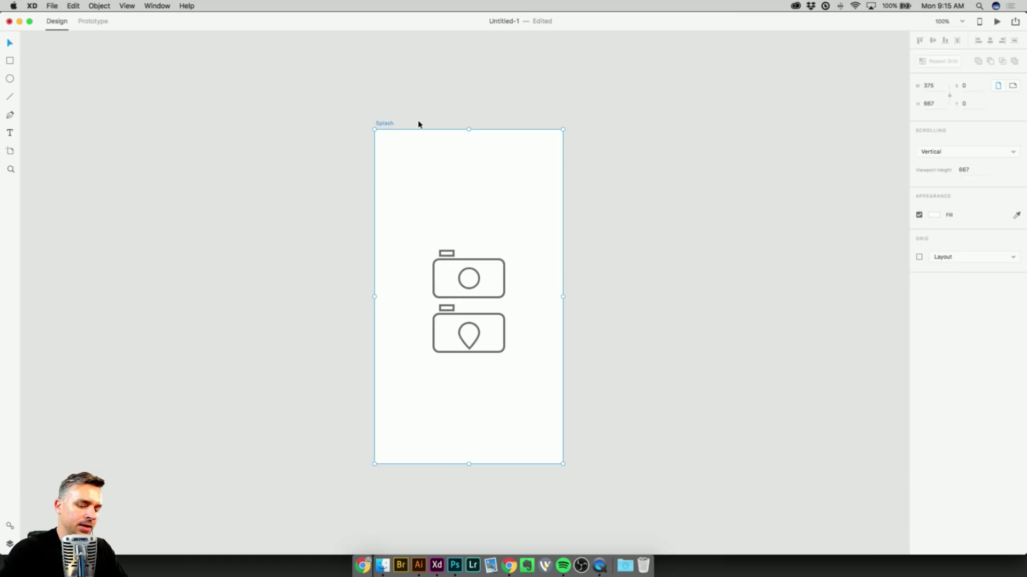
key(super+equal)
key(super+0)
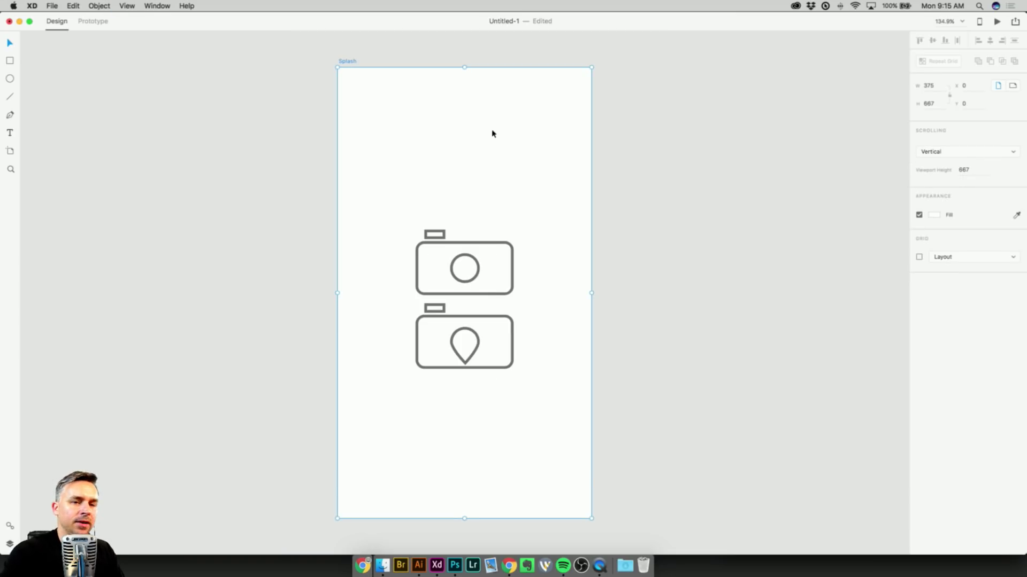
key(super+2)
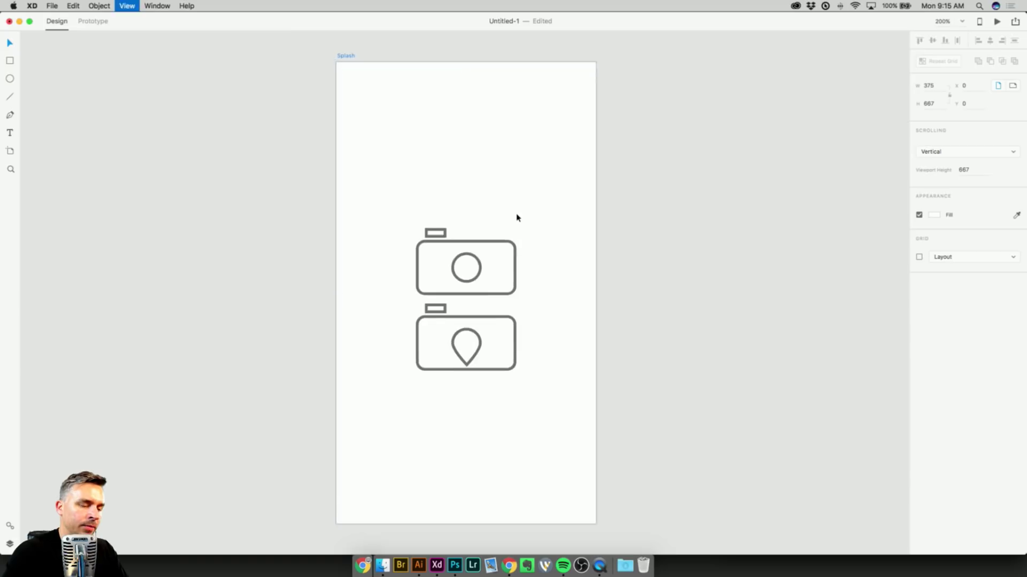
key(super+equal)
click(516, 218)
drag(318, 184, 353, 149)
click(336, 156)
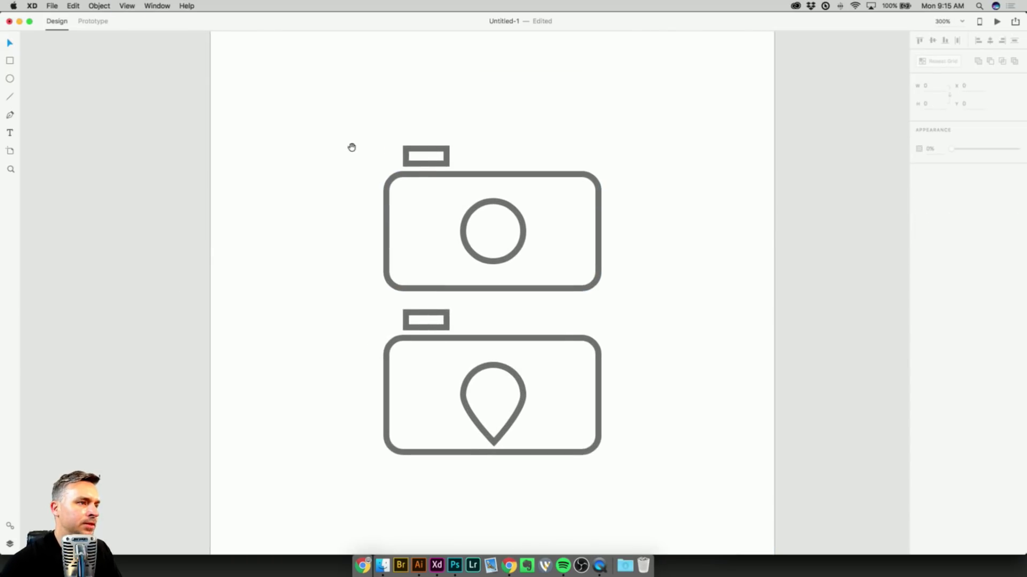
scroll(339, 122, down, 5)
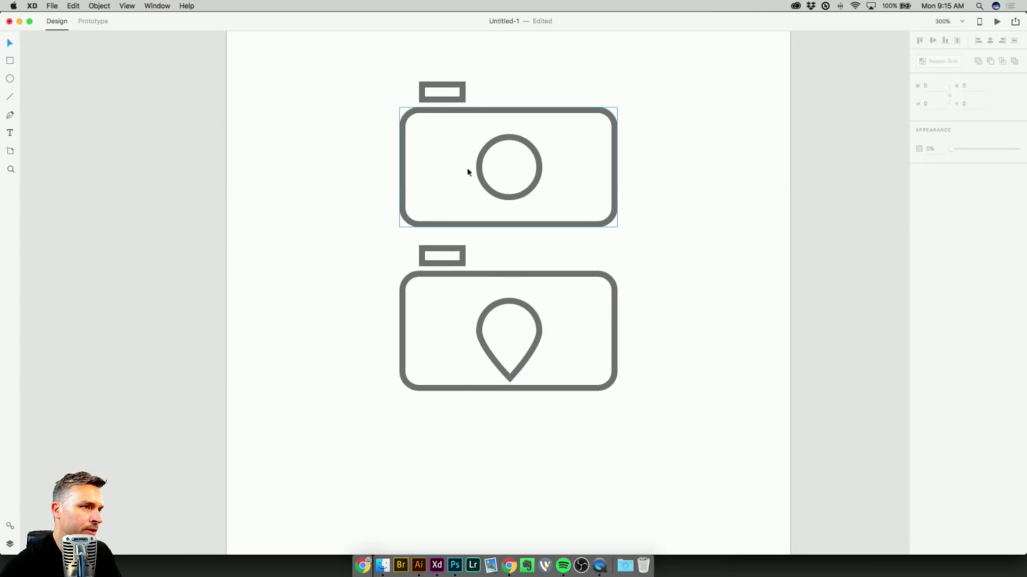
Duplicate the upper camera's lens circle and place the copy beside the lower camera at about X 280, Y 384.
click(483, 171)
drag(482, 171, 483, 321)
key(Escape)
click(483, 334)
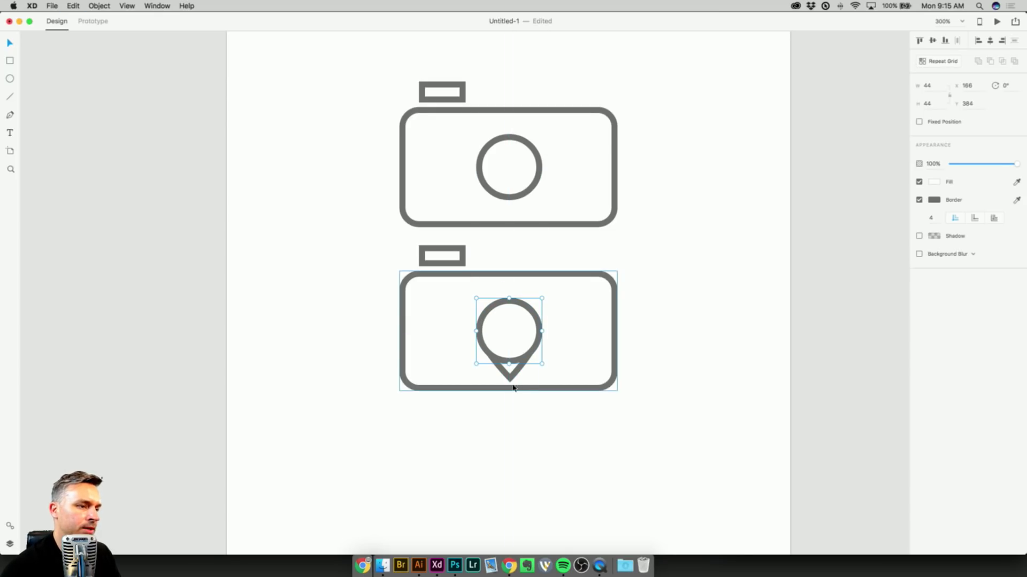
click(356, 310)
drag(503, 308, 673, 306)
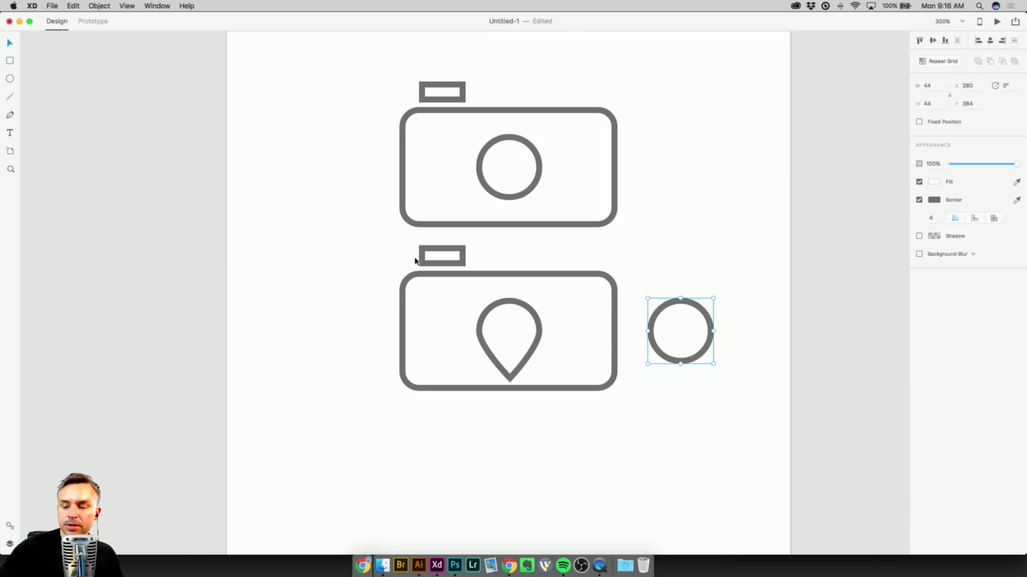
click(314, 283)
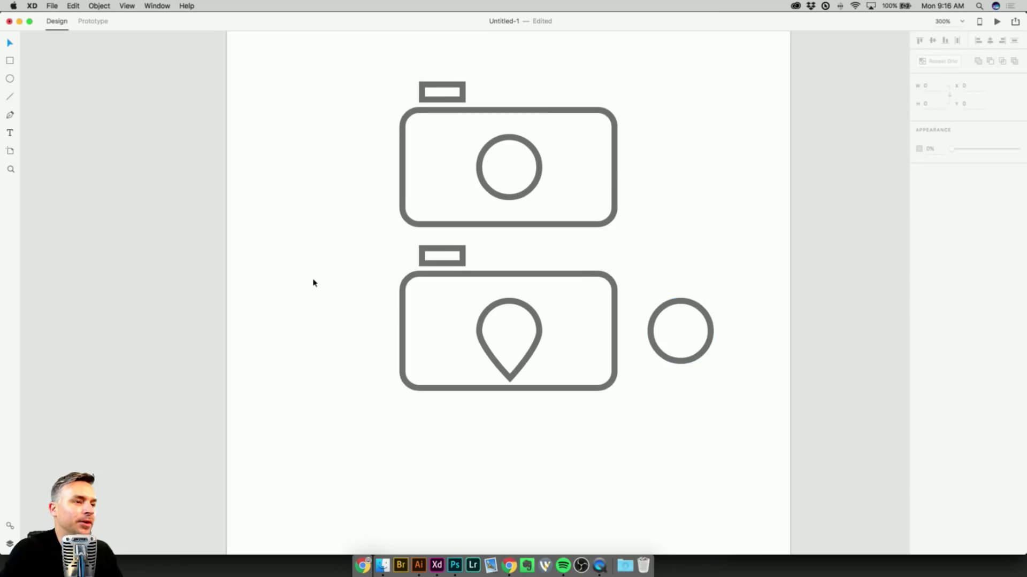
Add the text "GeoFoto" and place it centred below the lower camera at about X 149, Y 463.
click(11, 135)
click(245, 138)
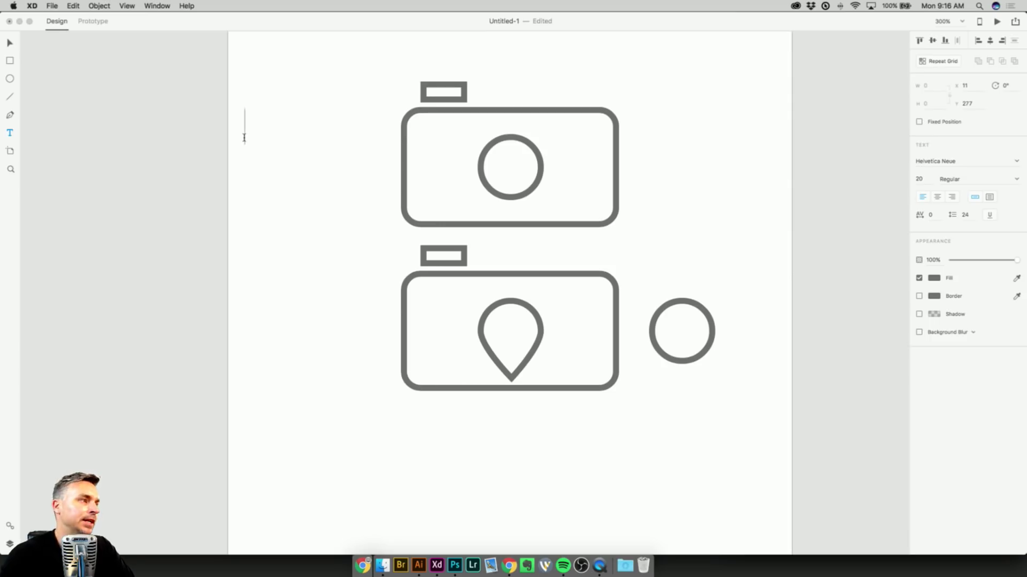
text(G)
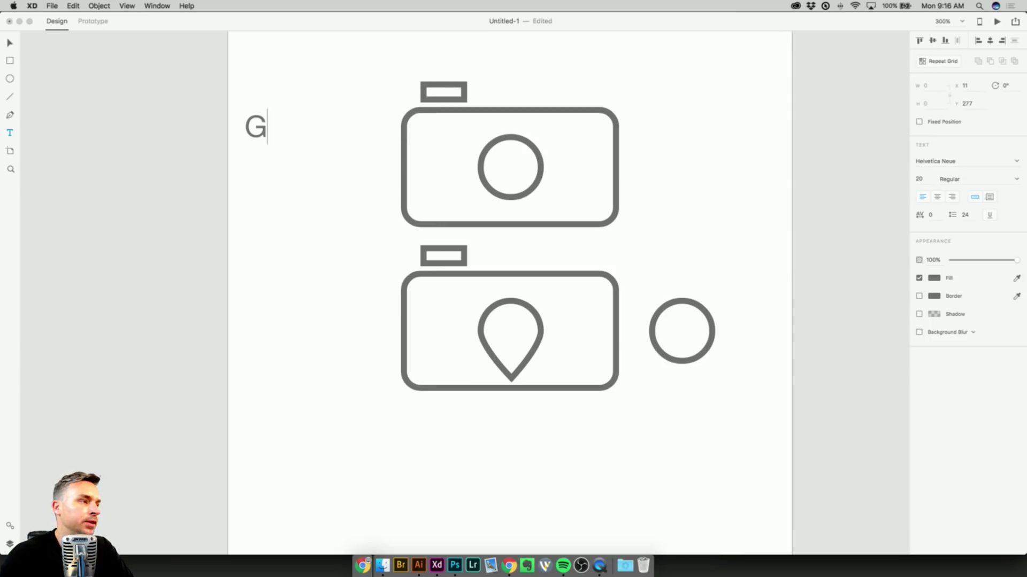
text(eo)
key(BackSpace)
text(eo)
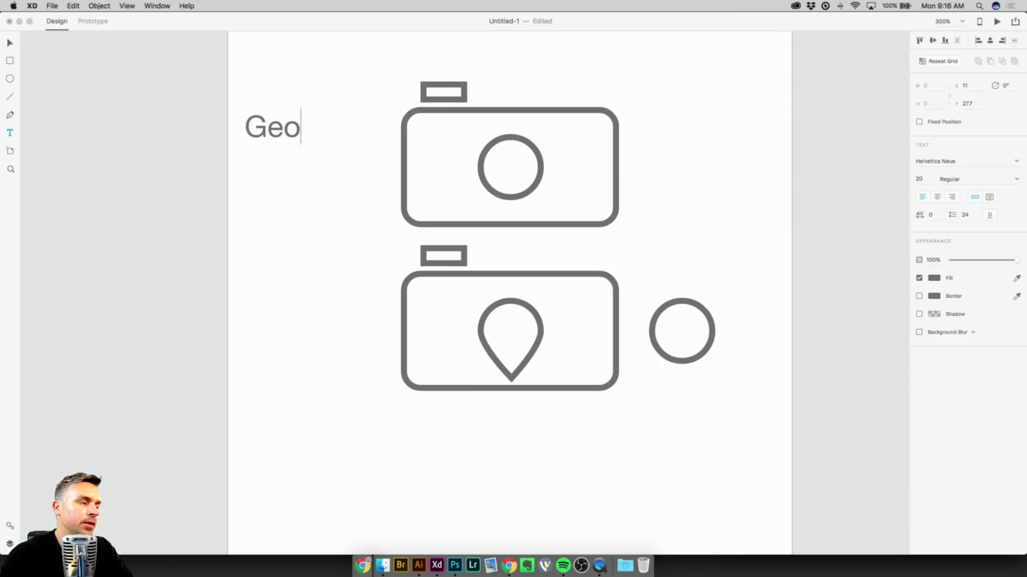
text(Foto)
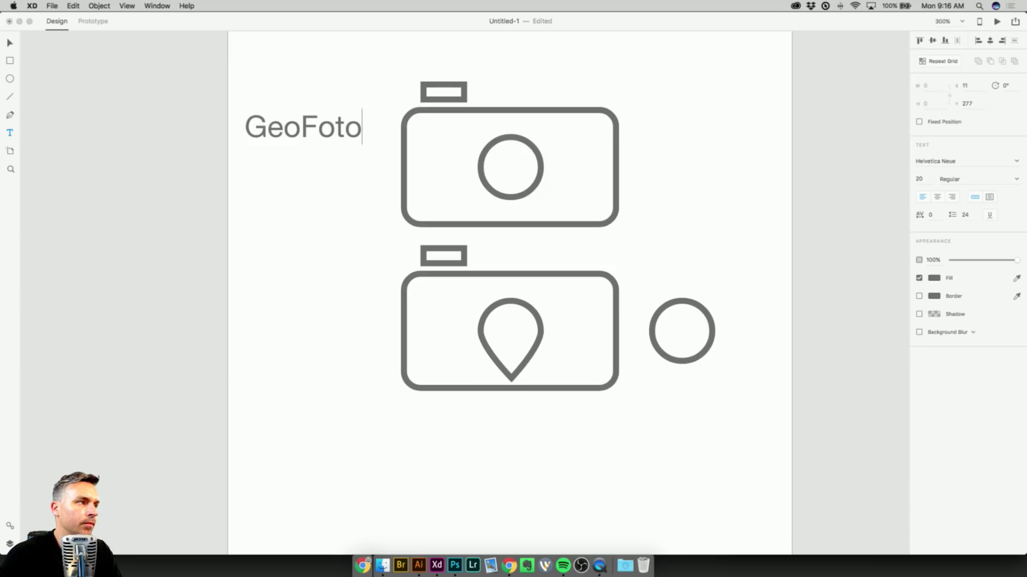
click(10, 42)
drag(296, 131, 509, 442)
Enlarge the GeoFoto text to size 35 and place it at about X 119, Y 466.
scroll(408, 213, down, 5)
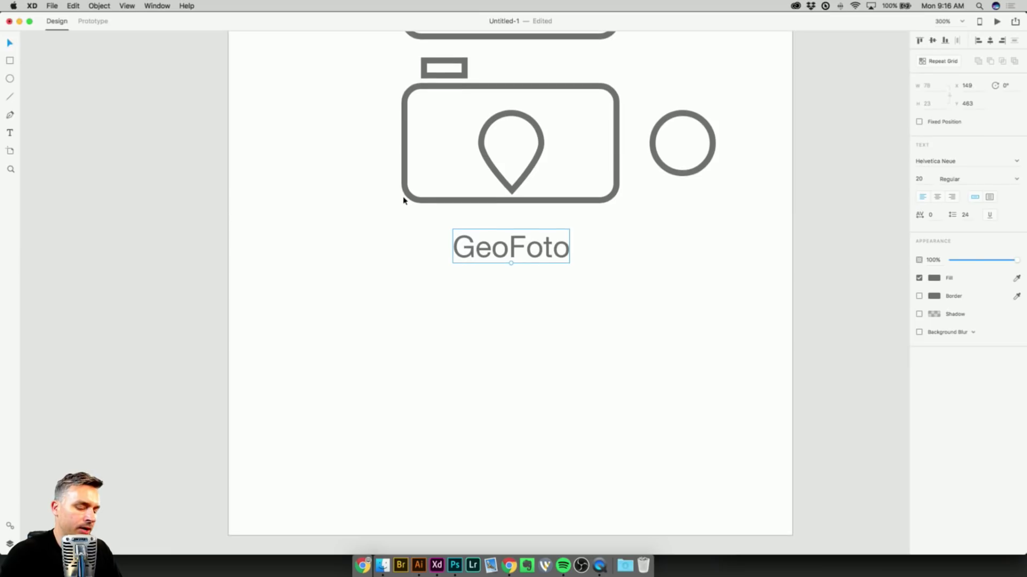
key(super+equal)
scroll(366, 236, up, 2)
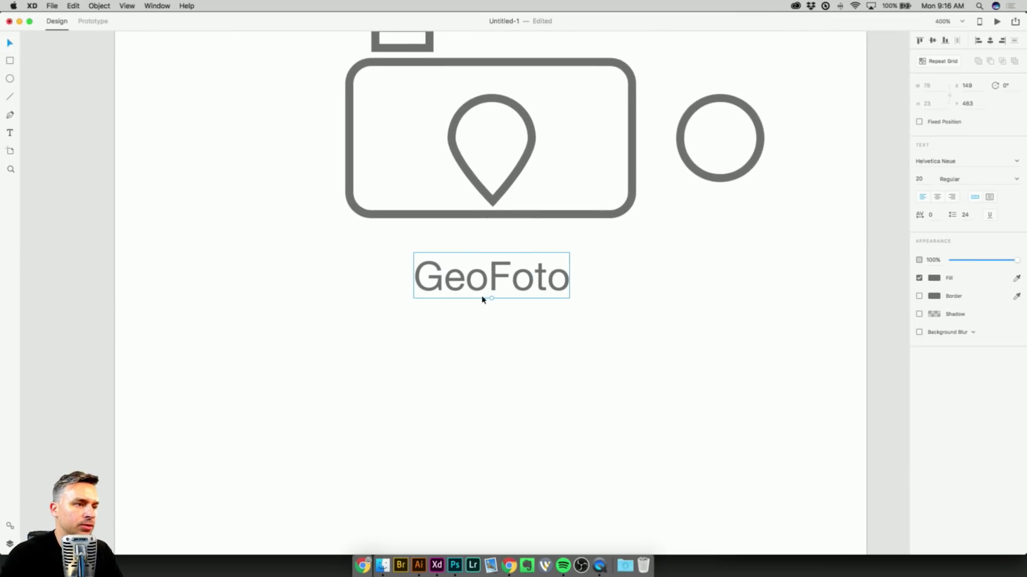
drag(494, 305, 500, 335)
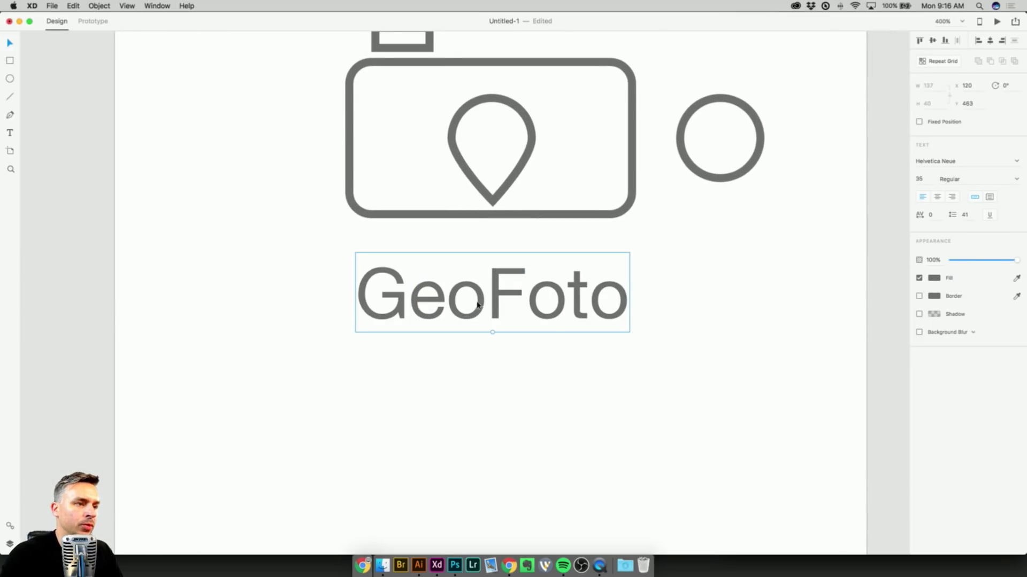
drag(496, 296, 494, 302)
Set the GeoFoto text to Hiragino Maru Gothic Pro, centre-align it, and place it at about X 114, Y 467.
click(981, 162)
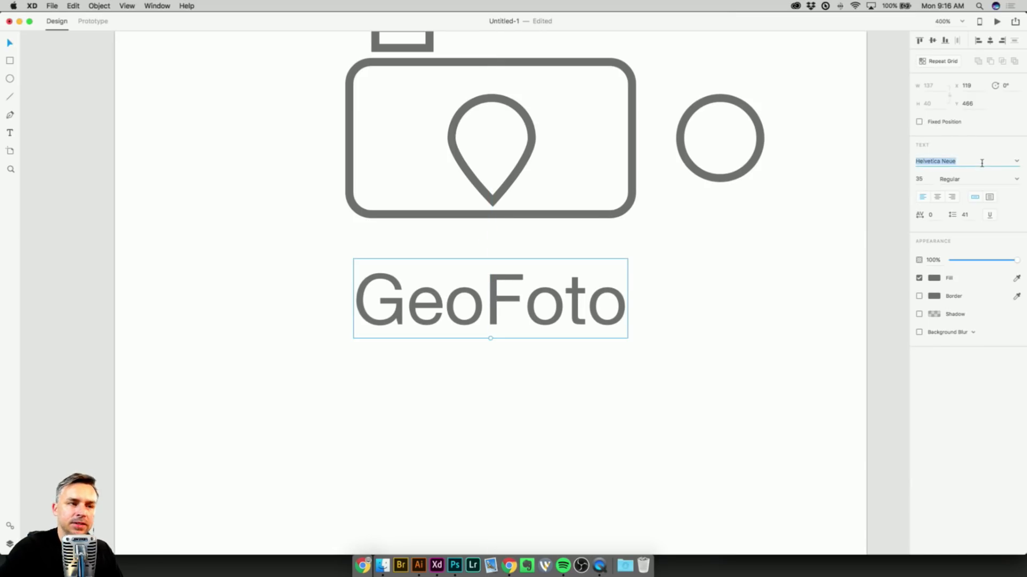
key(Down)
key(Down)
key(Down)
key(Down)
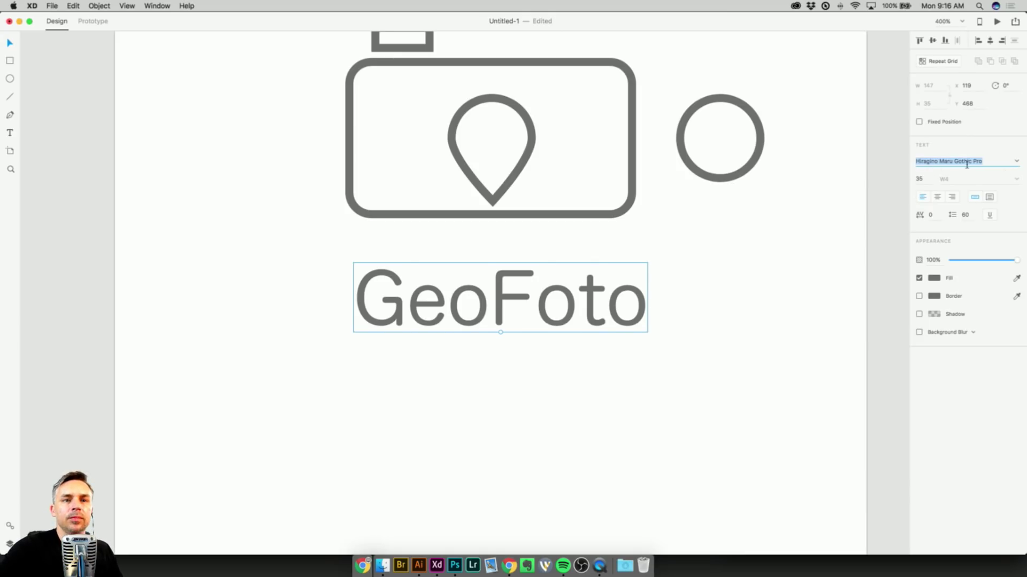
click(937, 197)
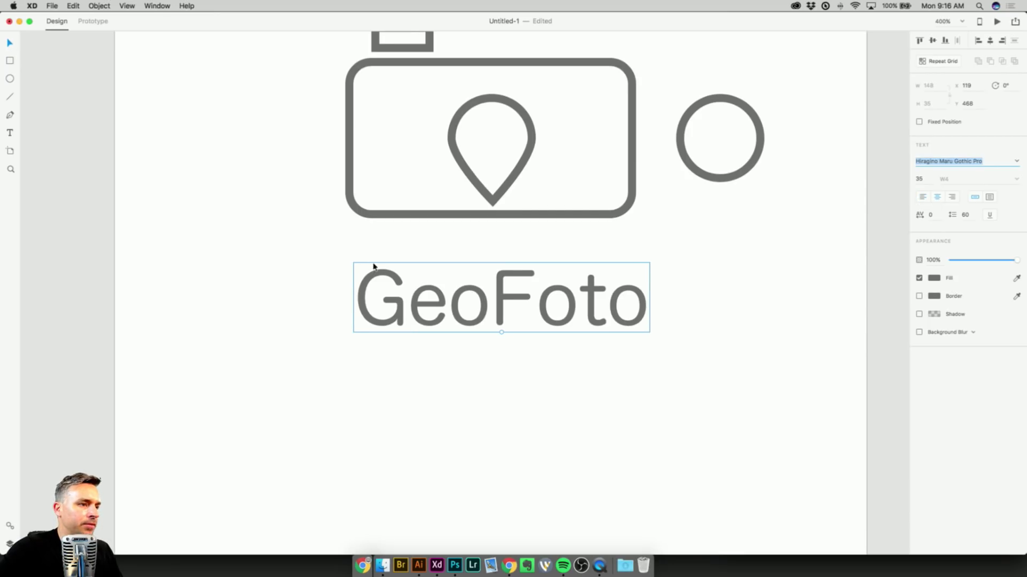
drag(460, 313, 445, 309)
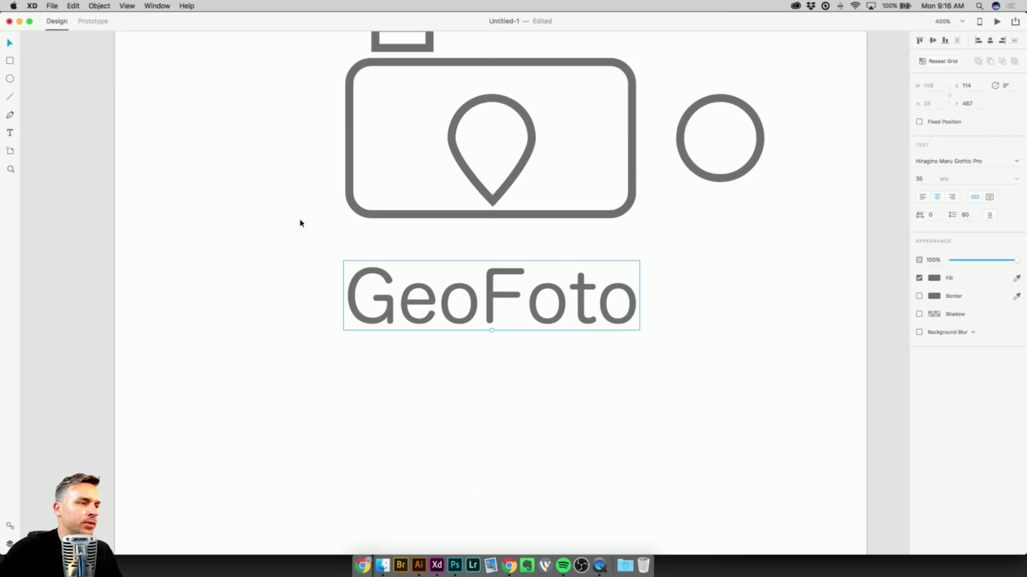
Duplicate the GeoFoto text and place the copy directly below the original at about Y 513.
click(349, 174)
click(339, 246)
click(357, 271)
key(super+minus)
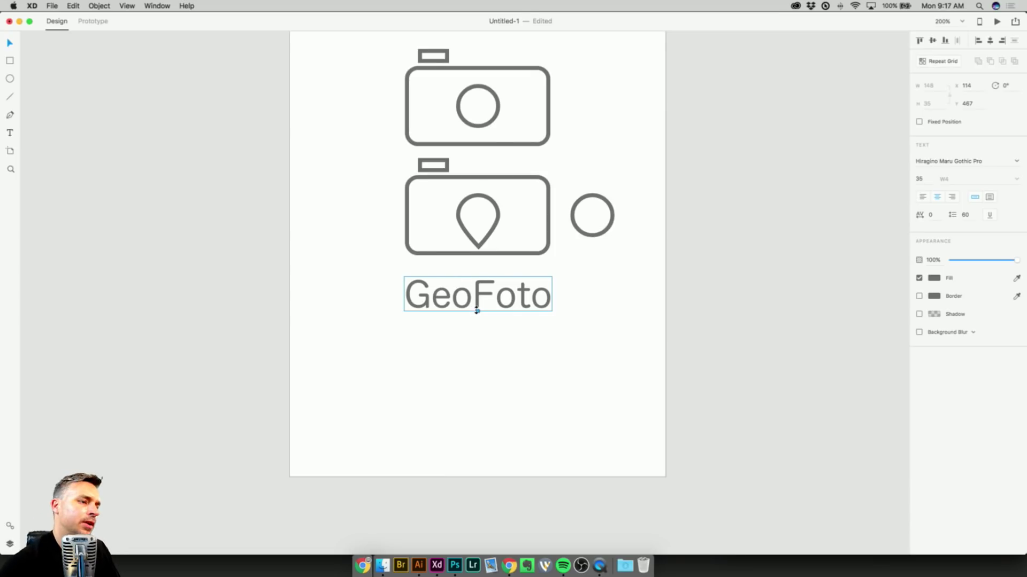
drag(477, 303, 477, 353)
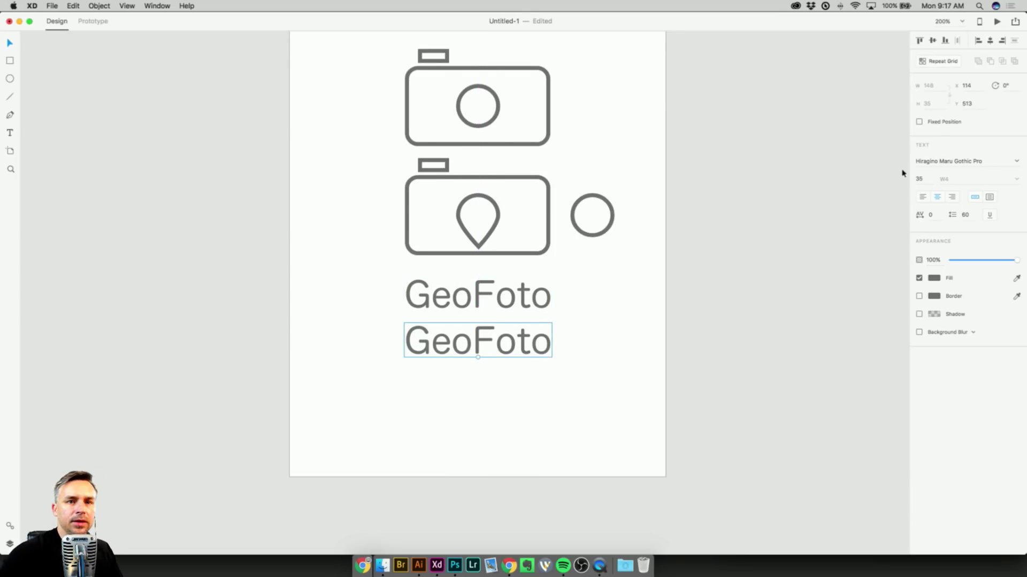
Try a succession of alternative fonts on the lower GeoFoto text, from Hiragino Maru Gothic ProN to Menlo and Mesquite Std.
click(992, 163)
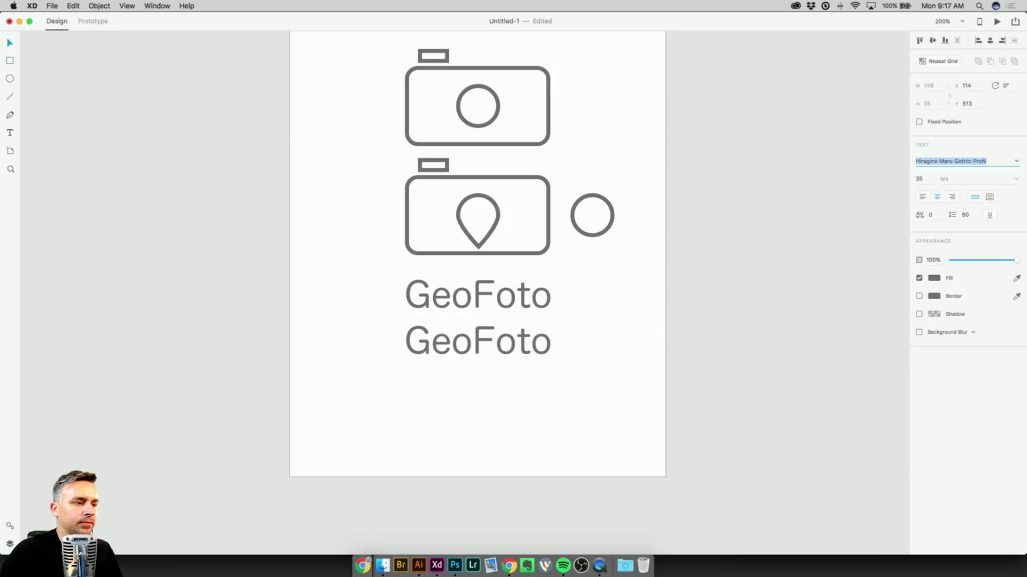
click(448, 341)
click(943, 164)
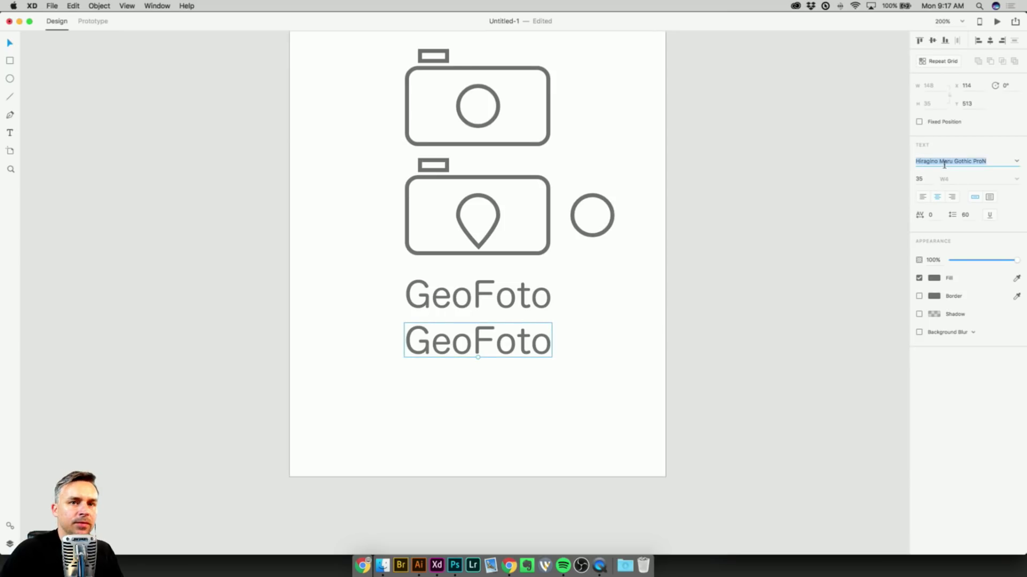
key(Down)
key(Down)
key(Down)
key(Down)
key(Down)
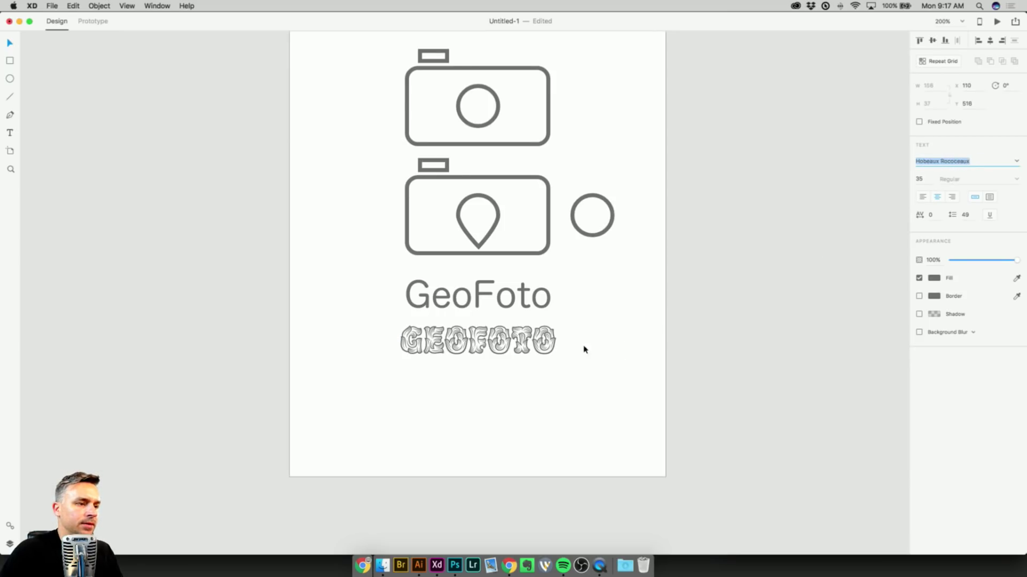
key(Down)
key(Down)
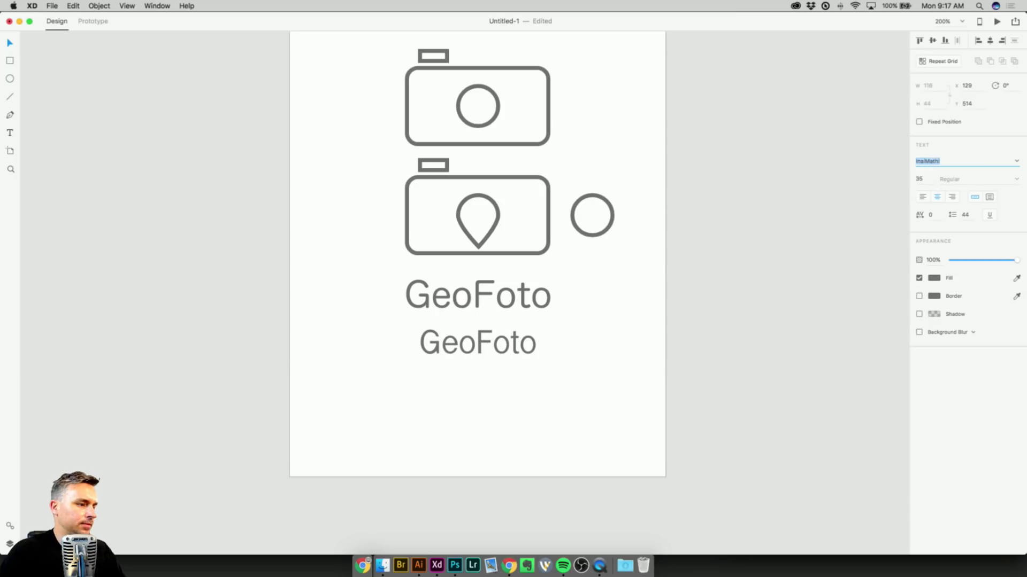
key(Down)
key(Down)
key(Down)
key(Down)
key(Down)
key(Down)
key(Down)
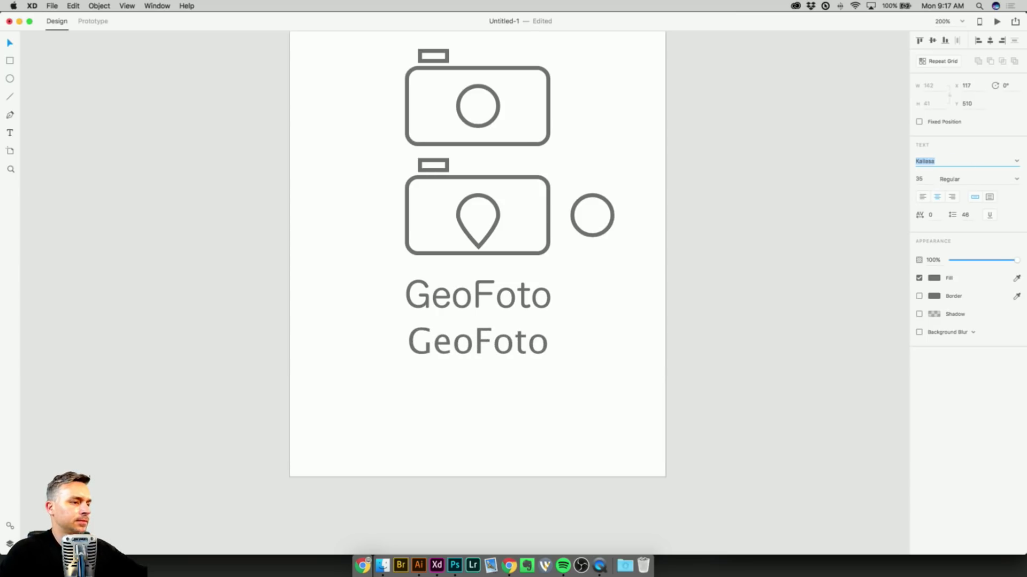
key(Down)
key(Down)
key(Down)
key(Down)
key(Down)
key(Down)
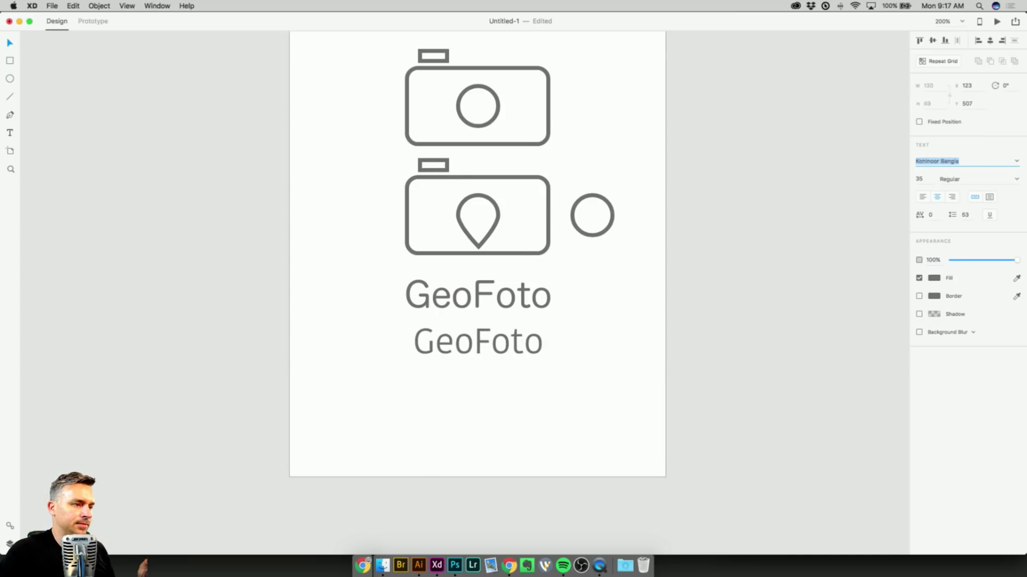
key(Down)
key(Down)
key(Down)
key(Down)
key(Down)
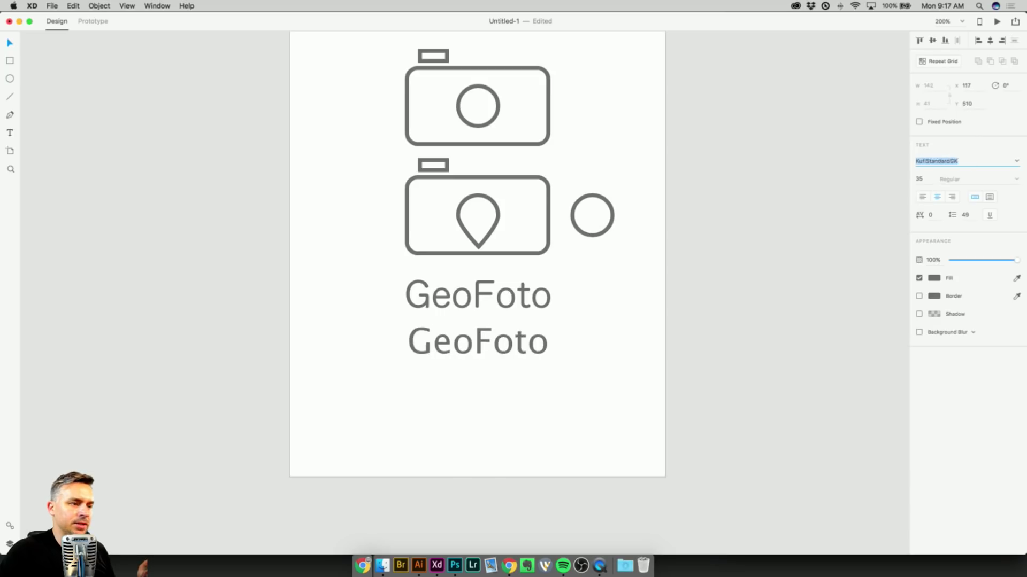
key(Down)
key(Down)
key(Down)
key(Down)
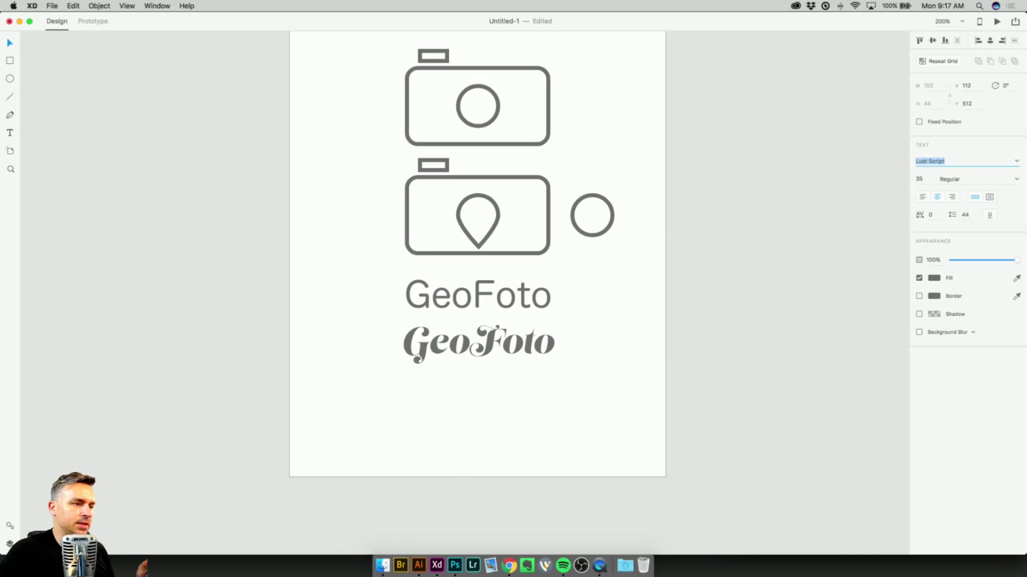
key(Down)
key(Down)
key(Down)
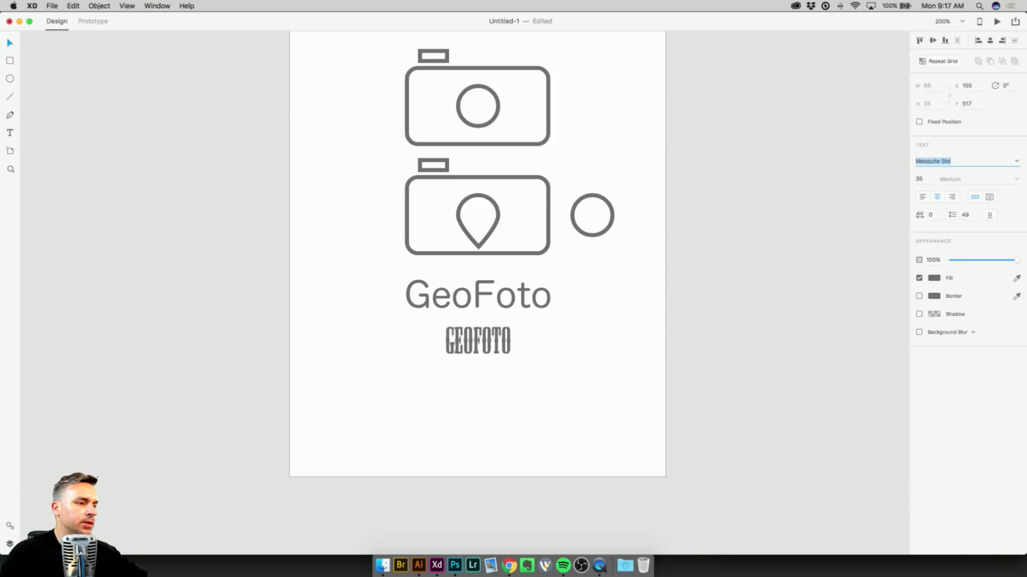
key(Down)
key(Up)
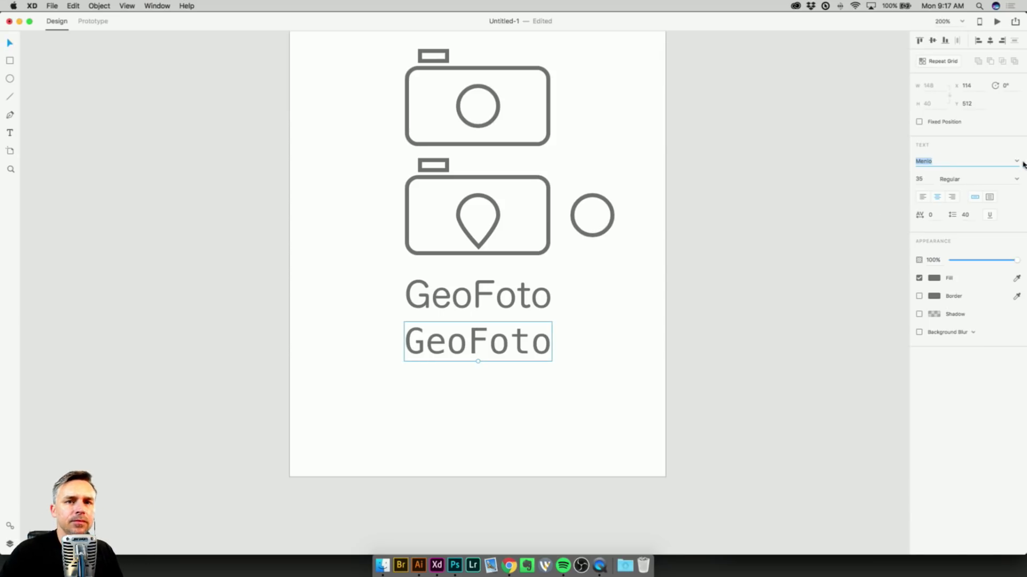
Set the lower GeoFoto text's font to Helvetica Neue in the Light weight.
click(1016, 161)
scroll(938, 246, up, 15)
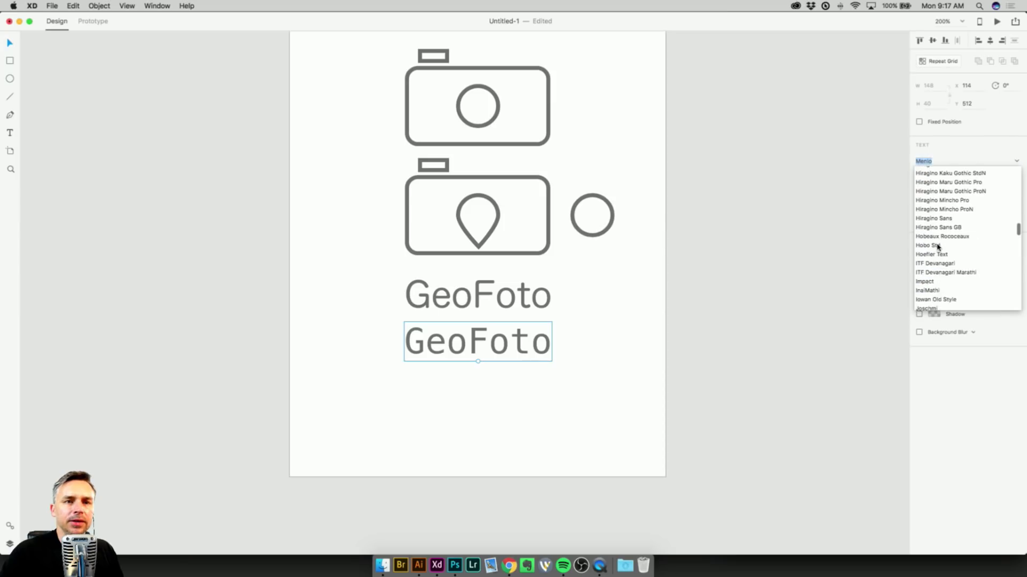
scroll(937, 247, down, 5)
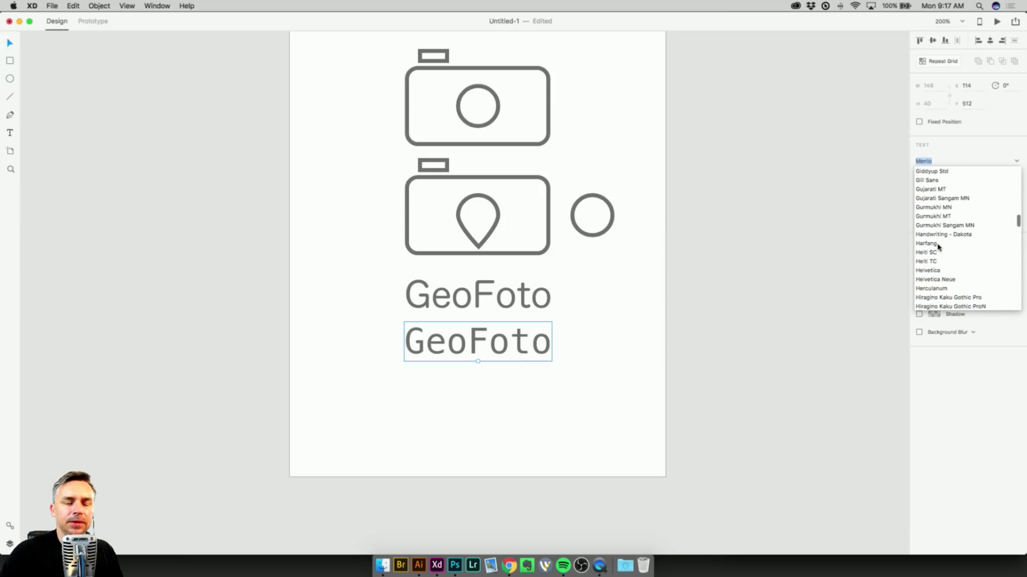
scroll(938, 247, down, 1)
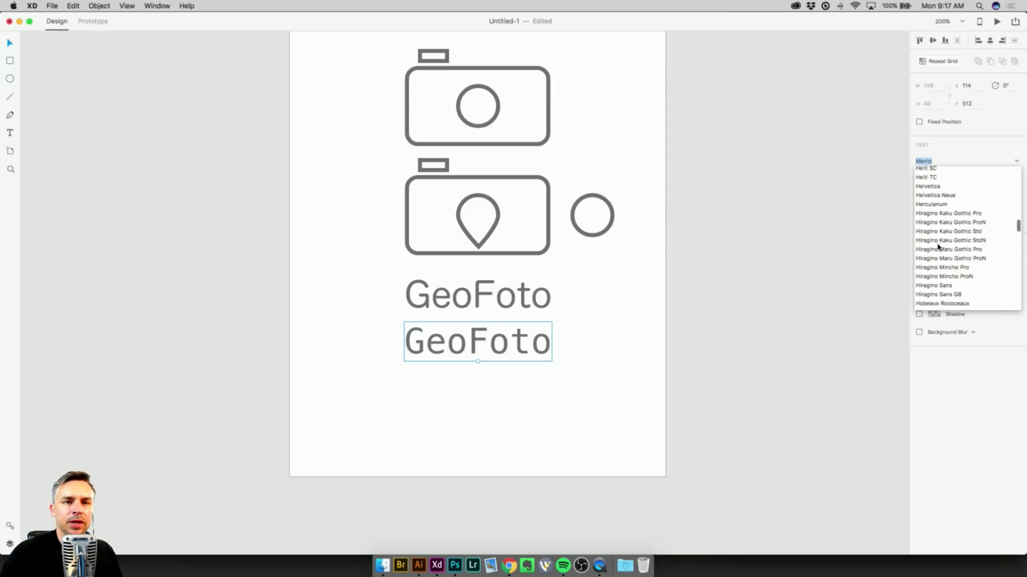
click(920, 195)
click(956, 179)
click(1017, 179)
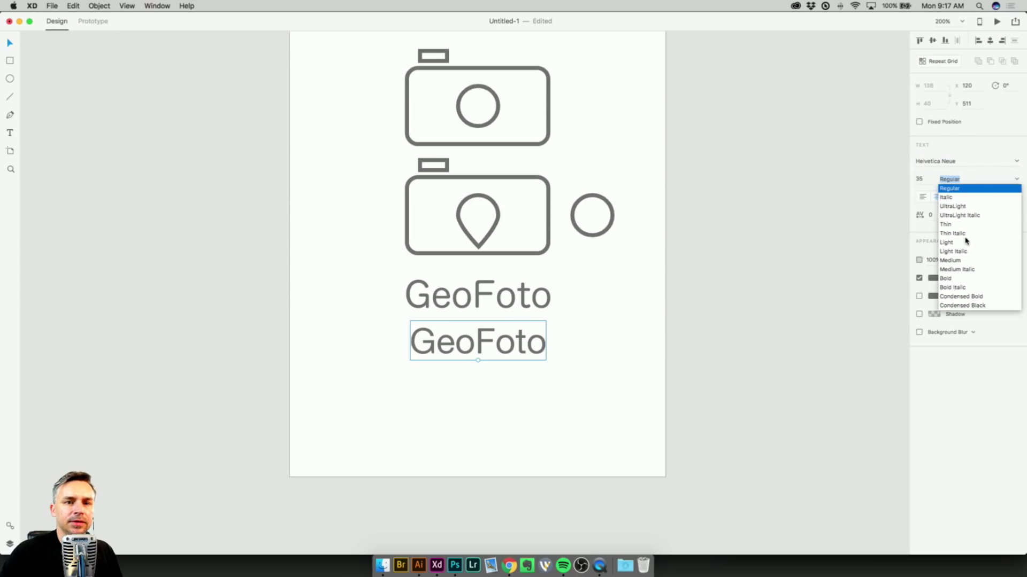
click(951, 243)
click(167, 297)
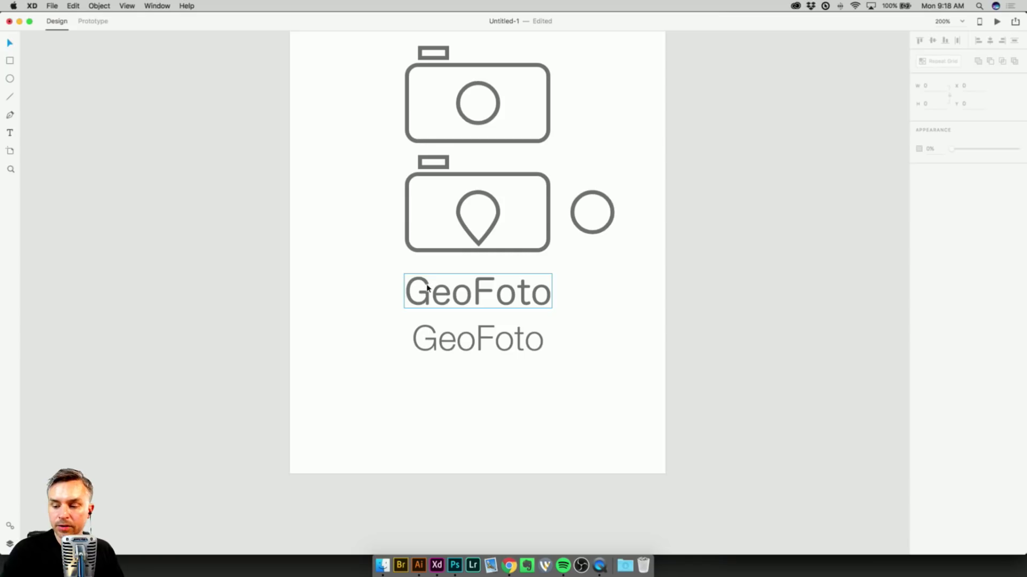
scroll(268, 186, up, 5)
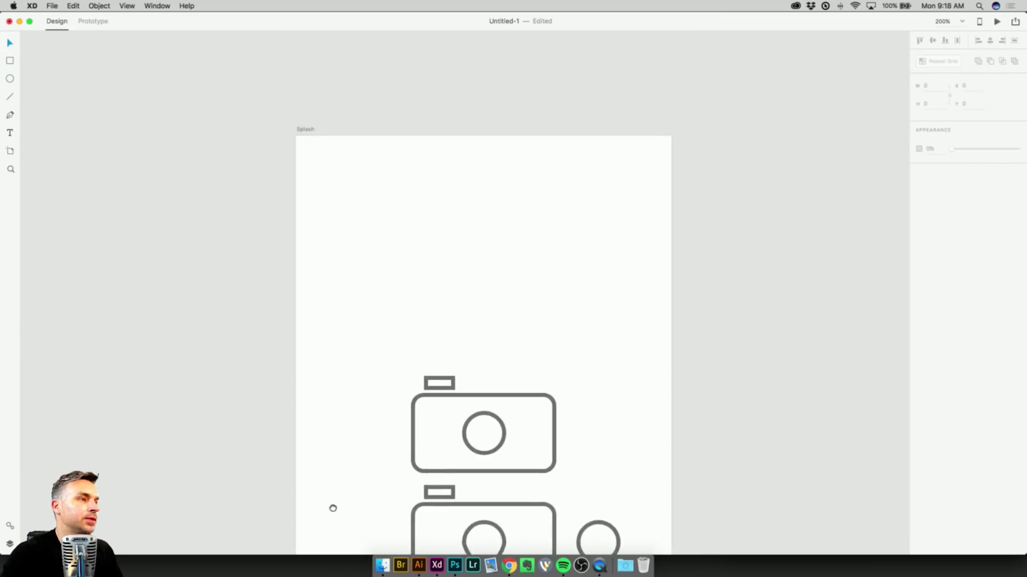
scroll(323, 484, down, 4)
click(451, 399)
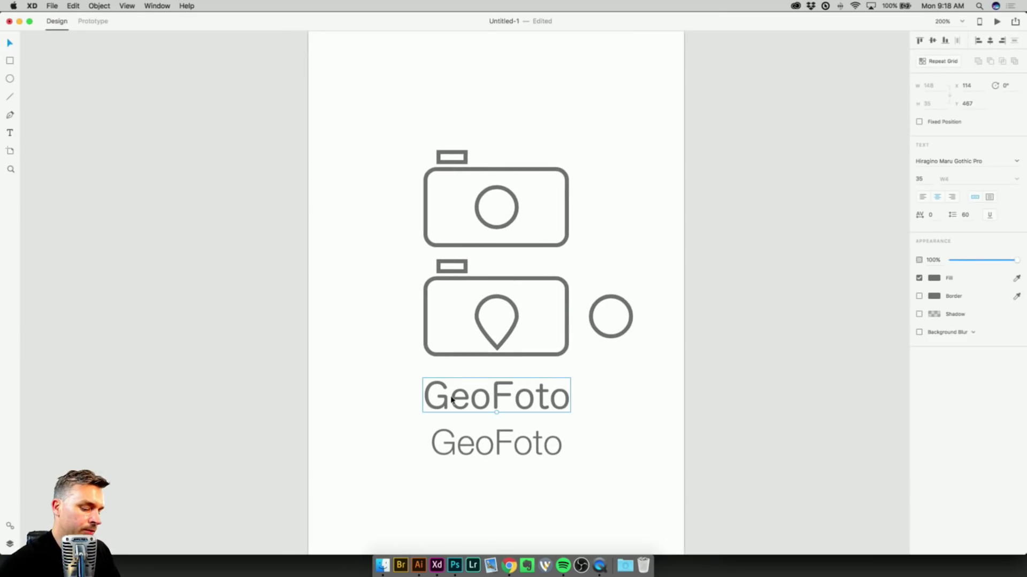
click(337, 321)
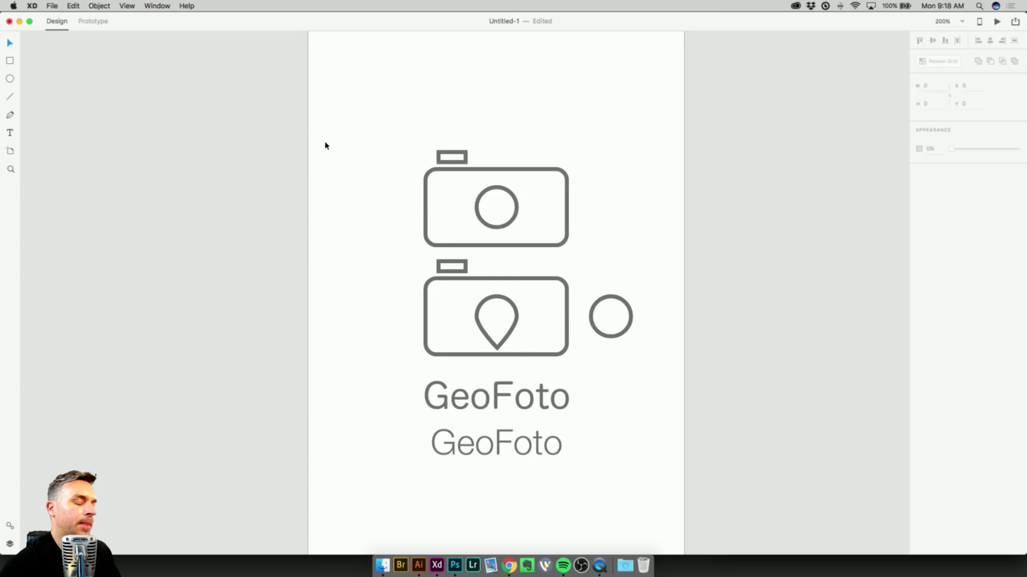
click(464, 445)
click(355, 303)
scroll(357, 306, down, 3)
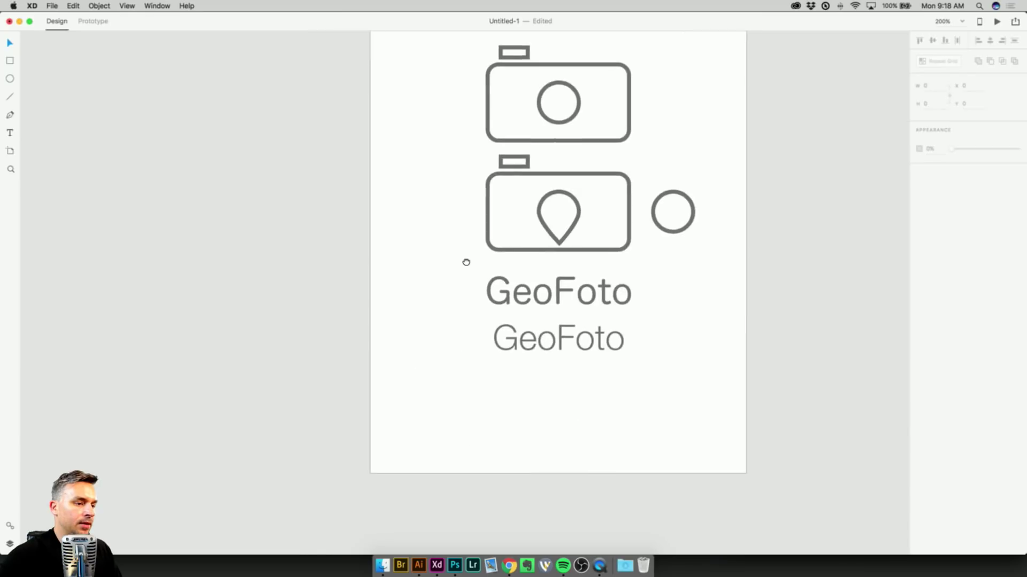
Duplicate the light-weight GeoFoto text and place the copy above the upper camera on the Splash artboard.
scroll(465, 262, up, 3)
click(500, 437)
drag(487, 441, 471, 99)
scroll(470, 99, up, 5)
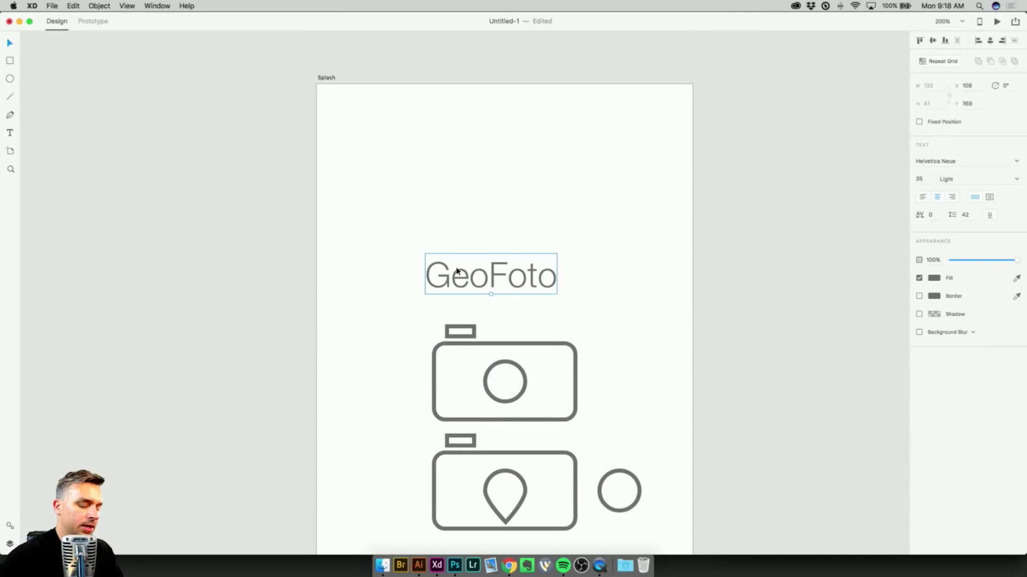
scroll(457, 271, up, 5)
drag(456, 263, 481, 236)
Draw a square about 58 by 58 beside the top GeoFoto text and round its corners fully to radius 29.
click(10, 62)
mouse_move(259, 145)
mouse_down()
mouse_move(367, 257)
mouse_move(359, 270)
mouse_up()
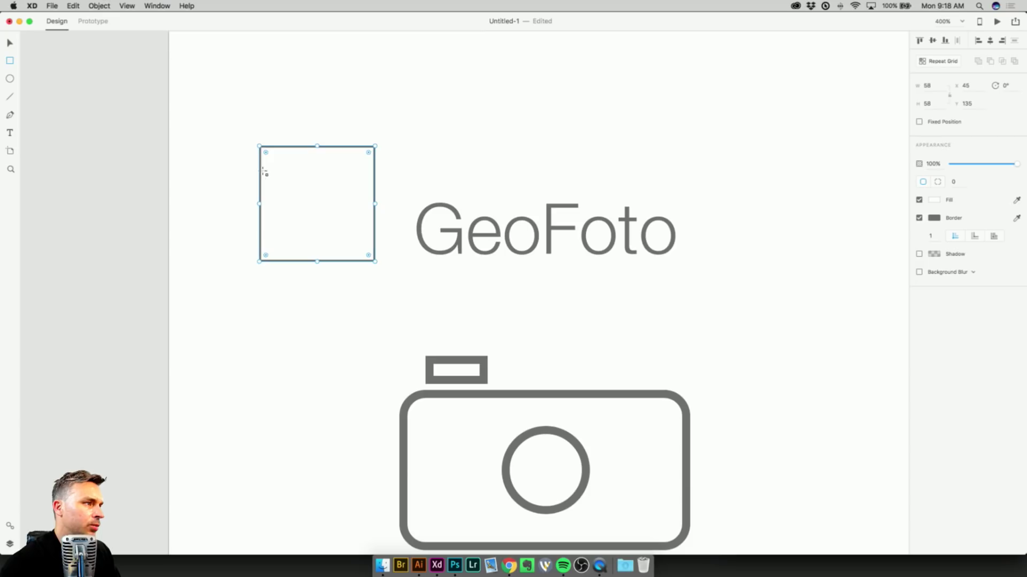
drag(266, 153, 362, 257)
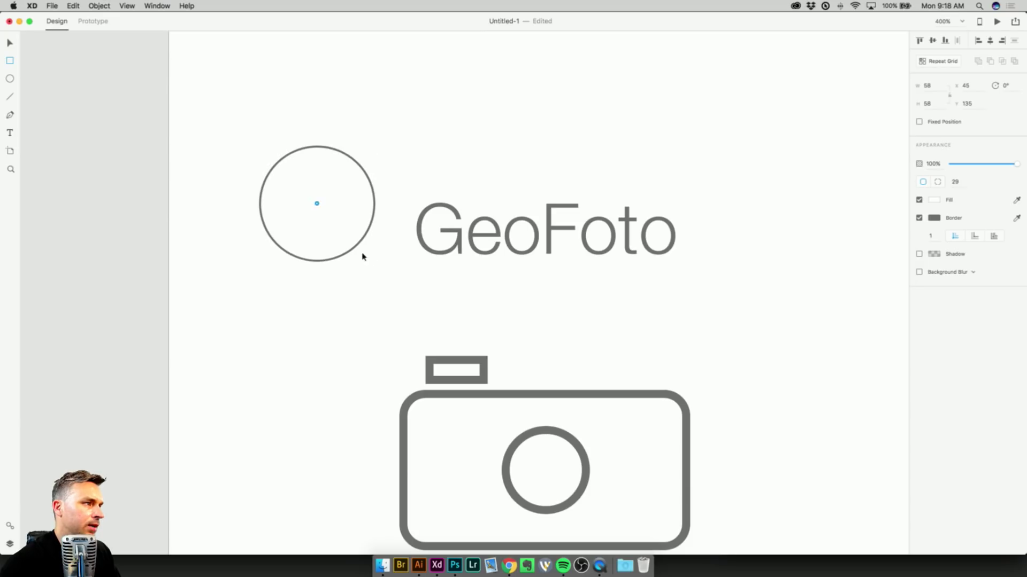
click(9, 45)
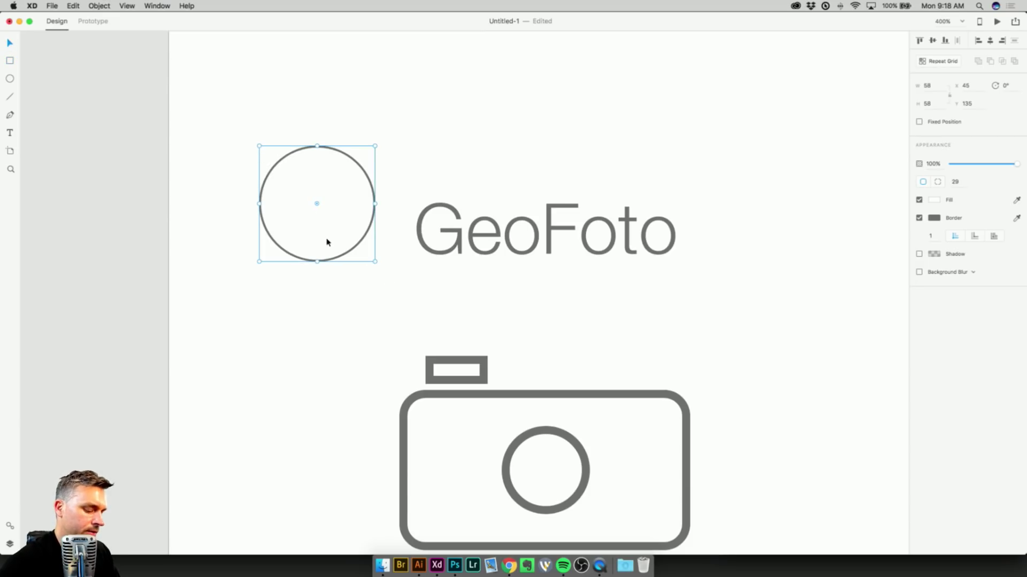
Turn the circle into a map pin by setting one corner's radius to 0 and rotating it 45°, and shift it away from the text.
drag(317, 205, 392, 277)
drag(255, 146, 316, 133)
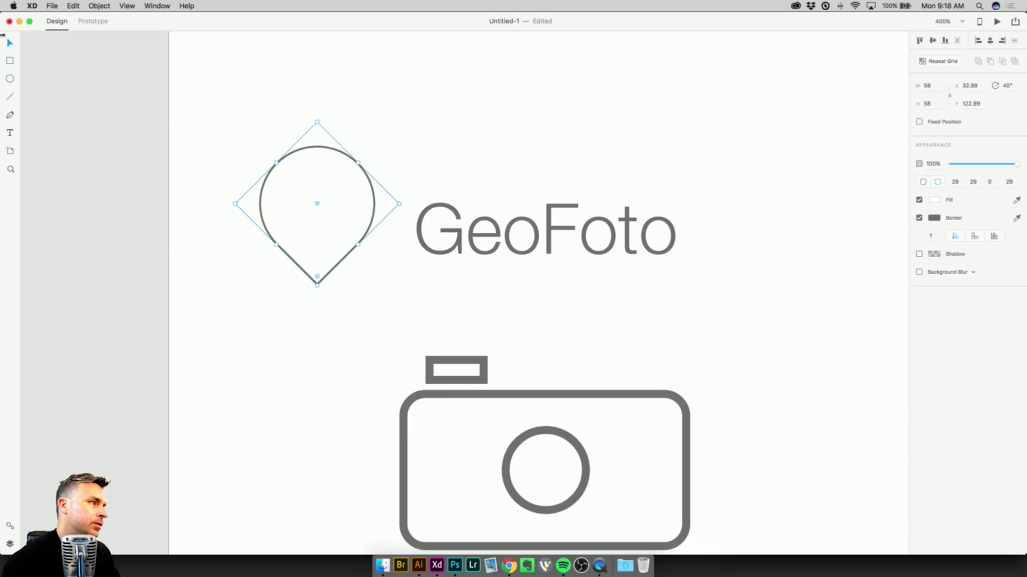
drag(299, 268, 249, 271)
Copy the map pin from the lower camera and place the duplicate just below the top GeoFoto text.
scroll(472, 413, down, 5)
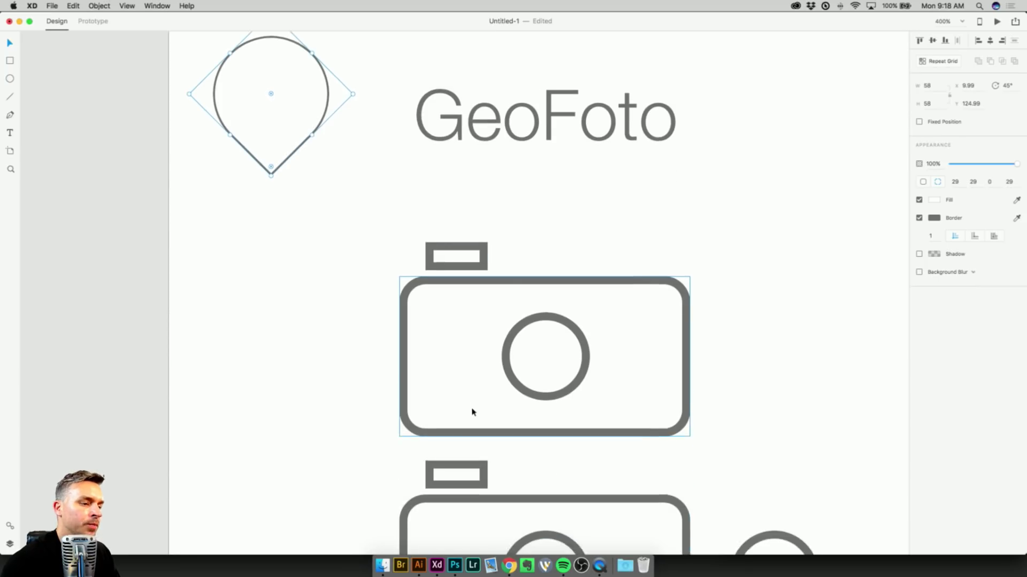
scroll(472, 413, down, 3)
click(533, 342)
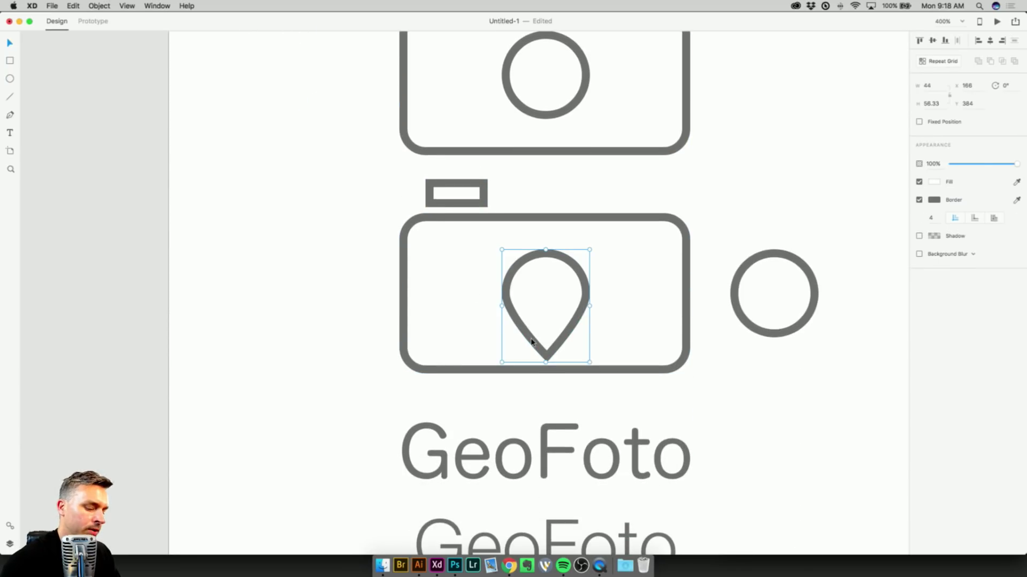
scroll(422, 188, up, 3)
key(super+c)
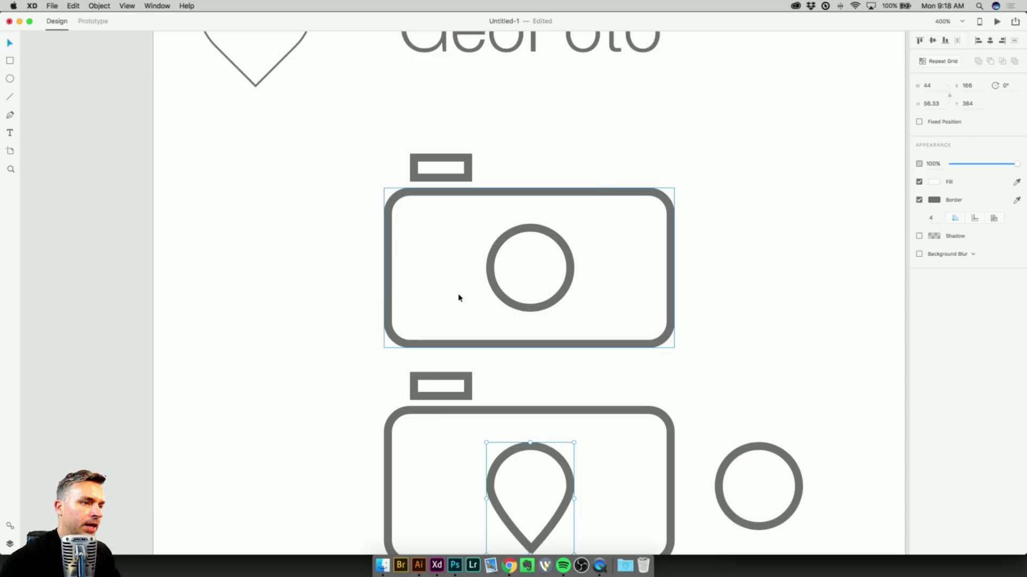
key(super+v)
drag(491, 503, 562, 133)
scroll(471, 176, up, 1)
scroll(471, 177, up, 5)
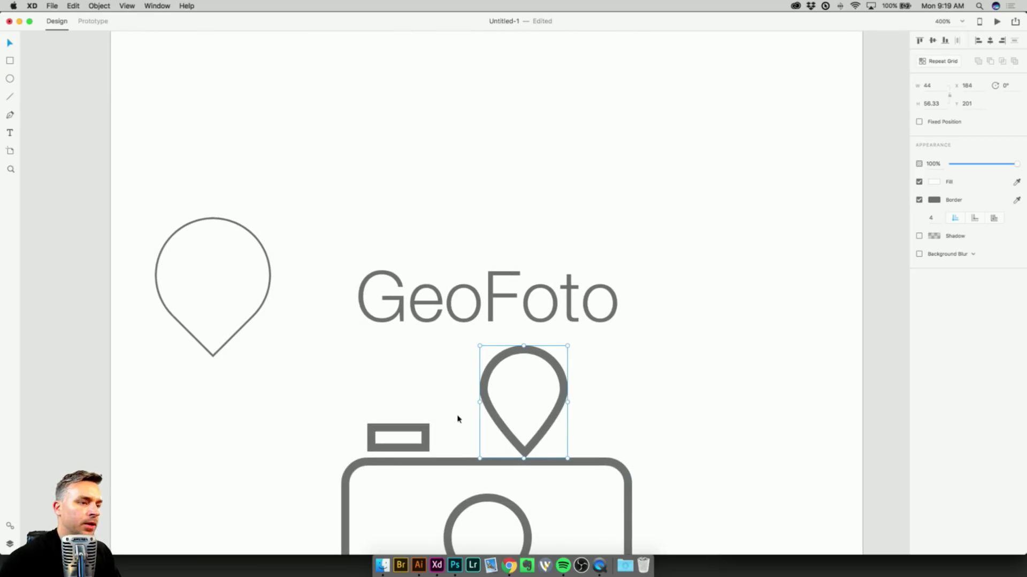
Scale the copied pin to about 26 by 33, place it over the last letter of "Geo", and set its border to 2.
drag(480, 458, 518, 369)
drag(572, 402, 563, 390)
drag(514, 366, 442, 326)
click(931, 218)
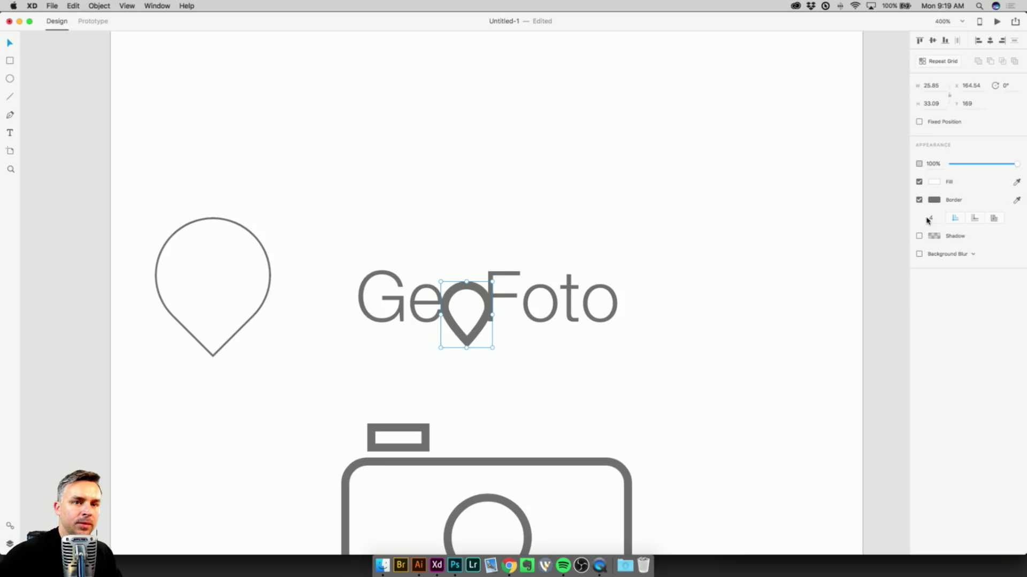
key(Return)
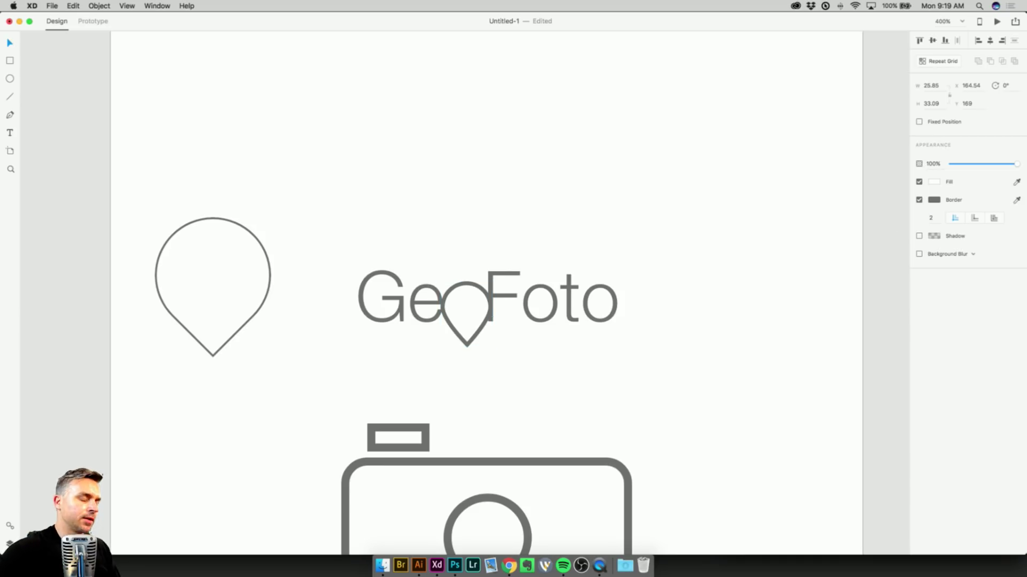
Shrink the pin to about 21 by 27 and place it over the first "o" of "Foto" in the top wordmark.
drag(492, 348, 531, 326)
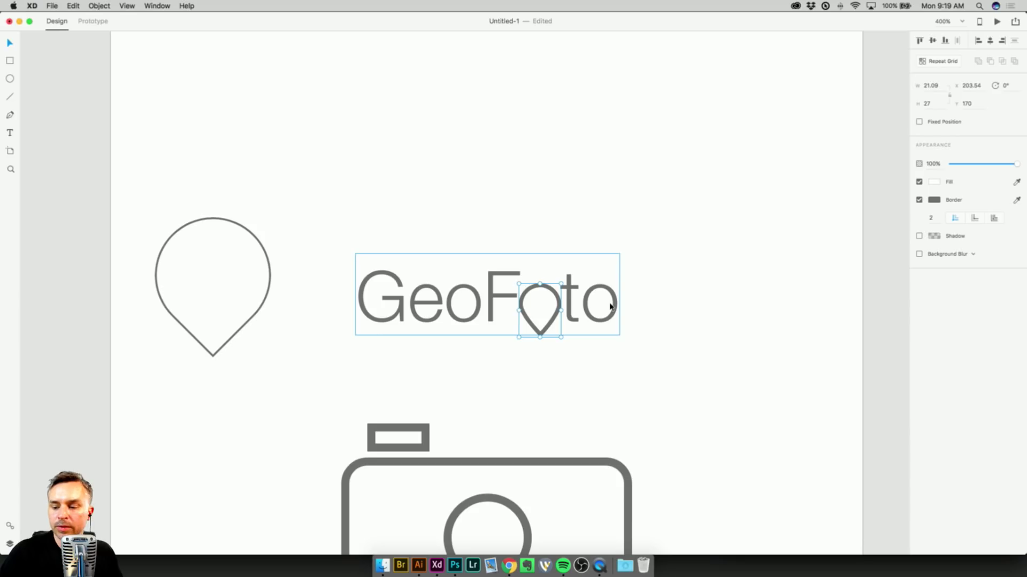
click(503, 366)
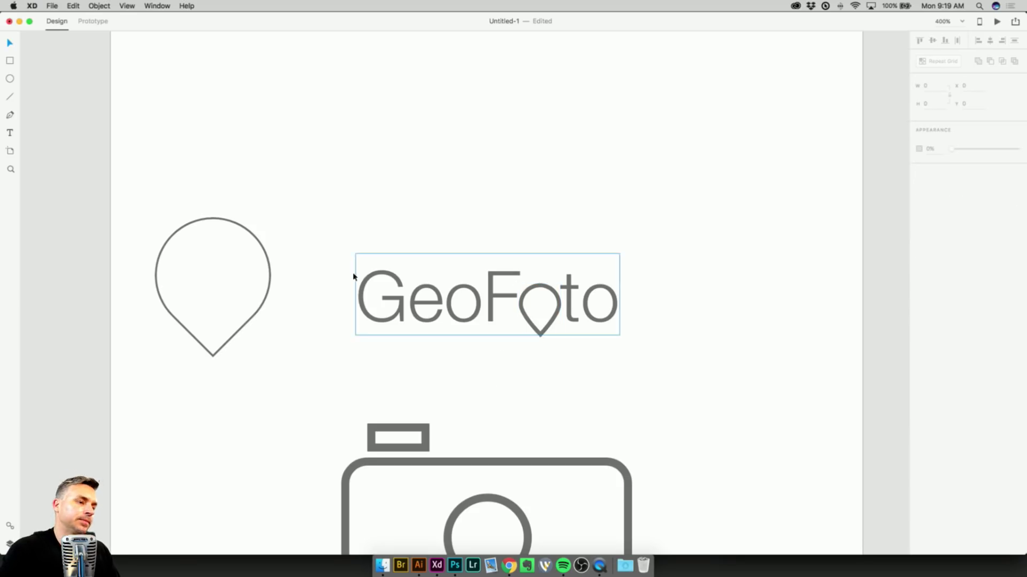
key(super+minus)
key(super+minus)
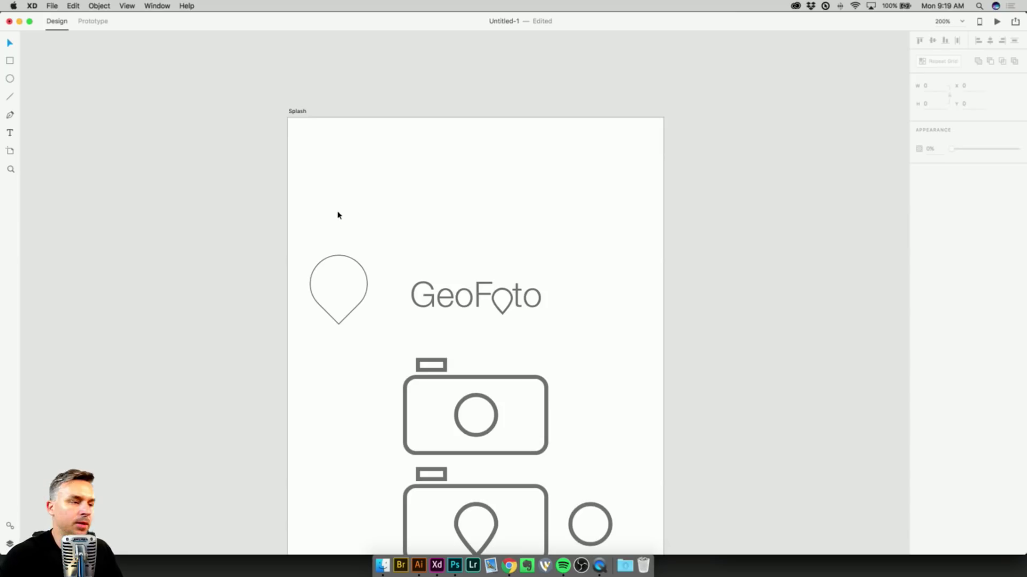
Move the heavier GeoFoto text, the loose circle and the large pin shape off the Splash artboard onto the pasteboard.
drag(331, 204, 401, 108)
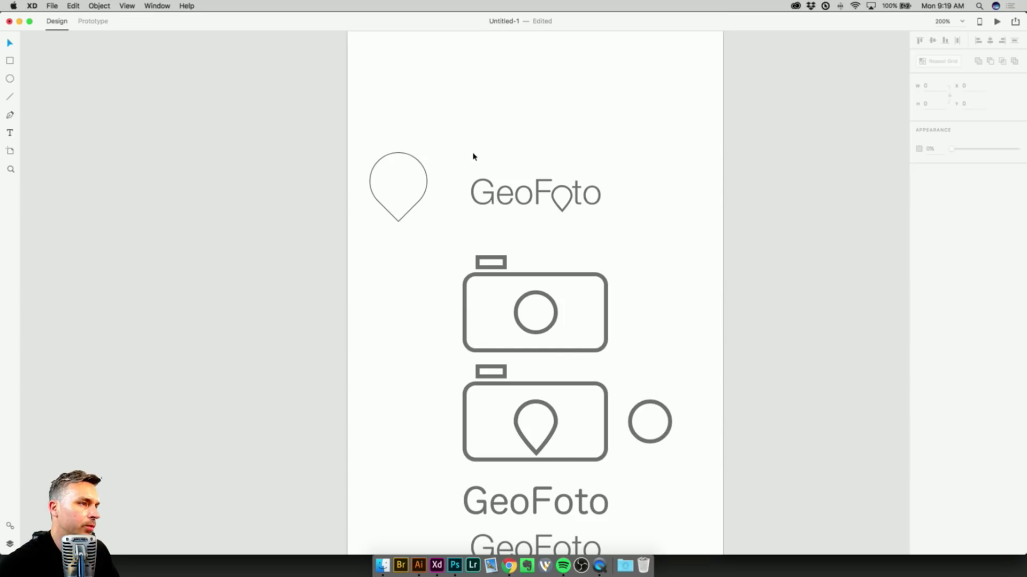
drag(456, 209, 364, 156)
key(super+1)
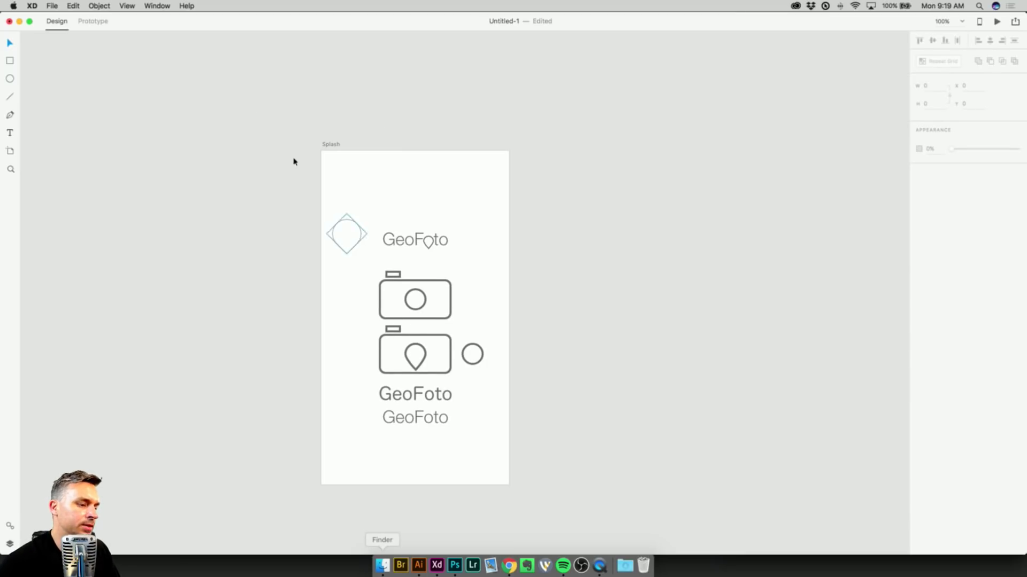
click(434, 567)
click(323, 146)
mouse_move(294, 200)
mouse_down()
mouse_move(474, 254)
mouse_move(340, 187)
mouse_move(312, 198)
mouse_up()
drag(394, 396, 252, 369)
drag(471, 364, 264, 341)
drag(343, 247, 247, 274)
Place the plain light GeoFoto text right under the pin camera and move both together onto the pasteboard beside the artboard.
click(398, 418)
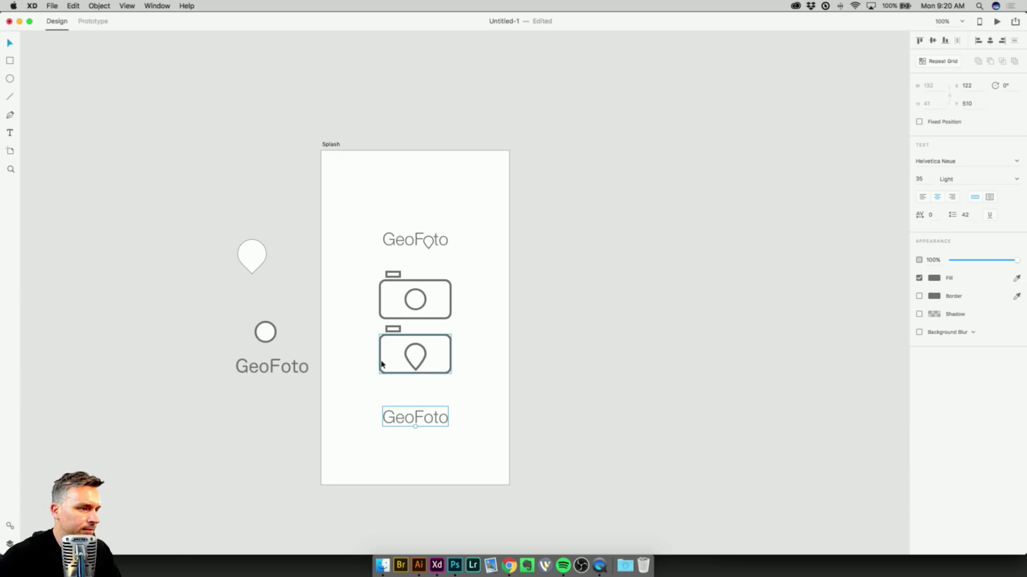
drag(394, 418, 394, 389)
drag(361, 324, 483, 425)
drag(409, 360, 262, 169)
click(324, 273)
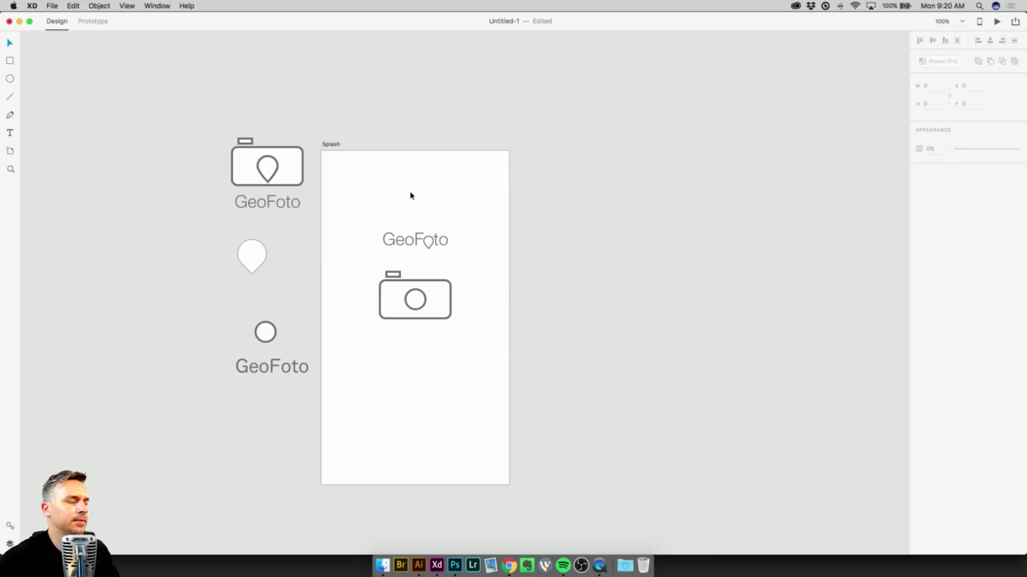
Move the GeoFoto wordmark together with its pin directly beneath the remaining outline camera, at about X 122, Y 337.
drag(401, 243, 399, 343)
key(super+z)
drag(385, 213, 422, 332)
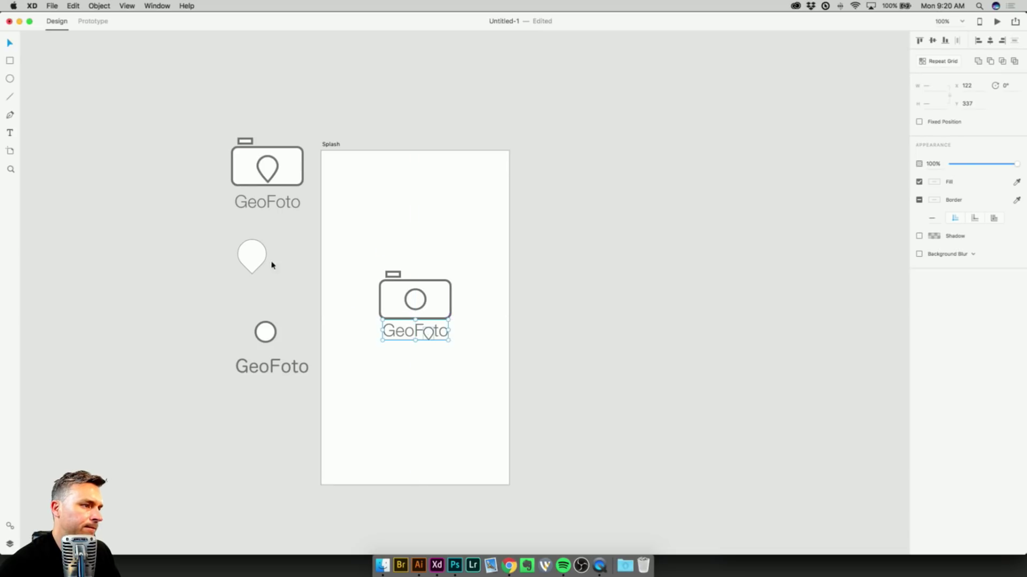
click(332, 253)
key(super+equal)
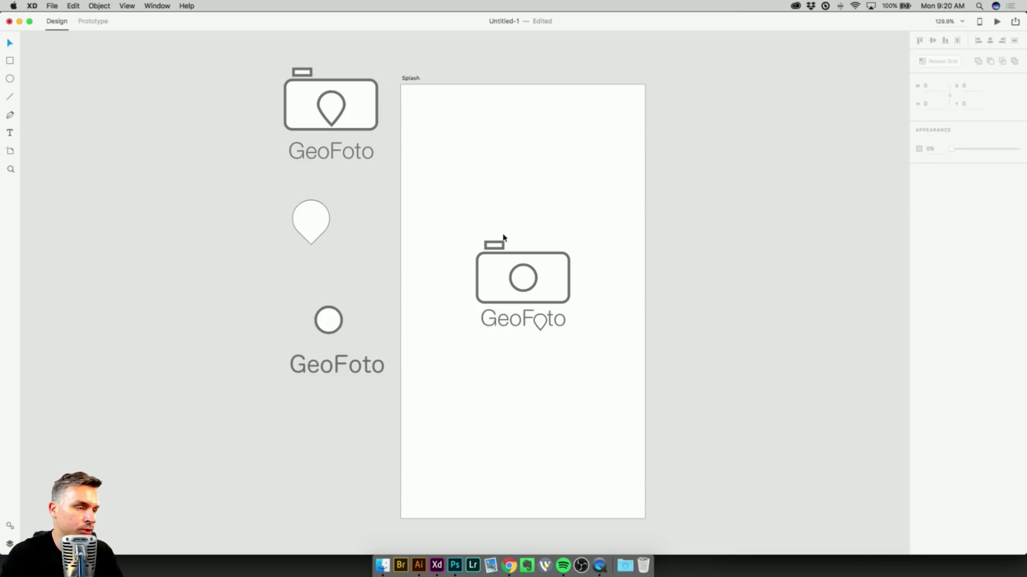
drag(458, 228, 595, 361)
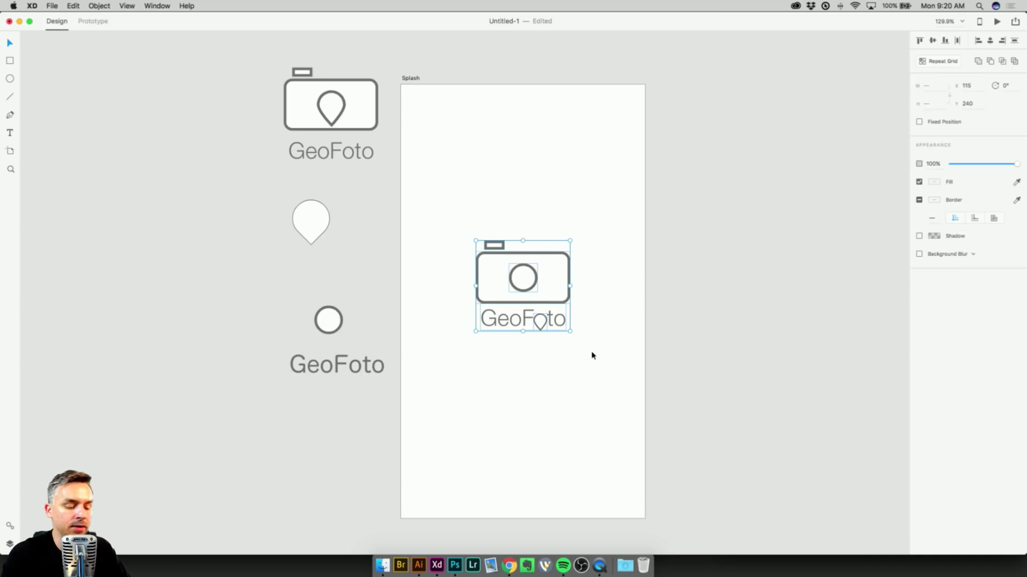
key(super+3)
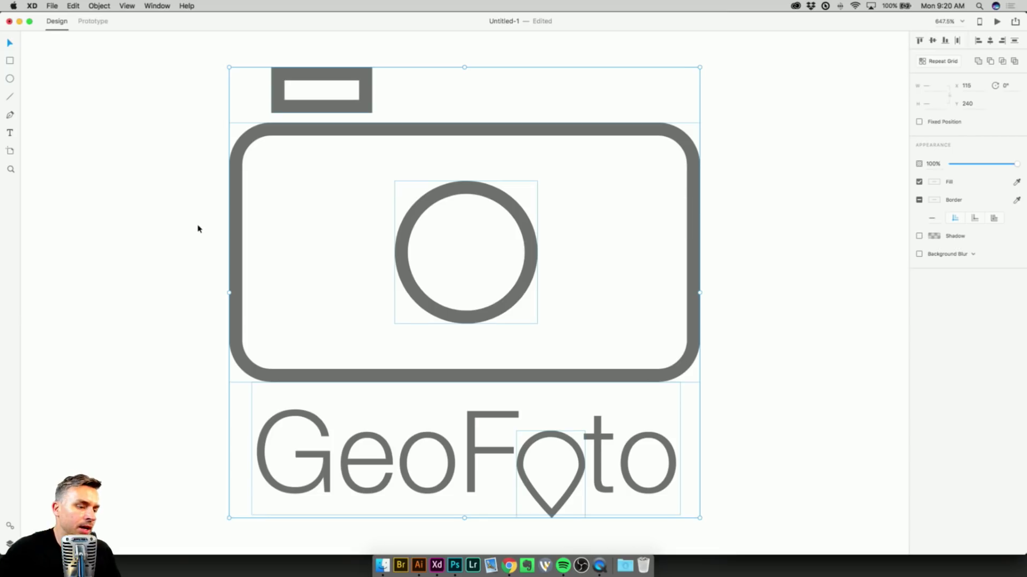
key(super+minus)
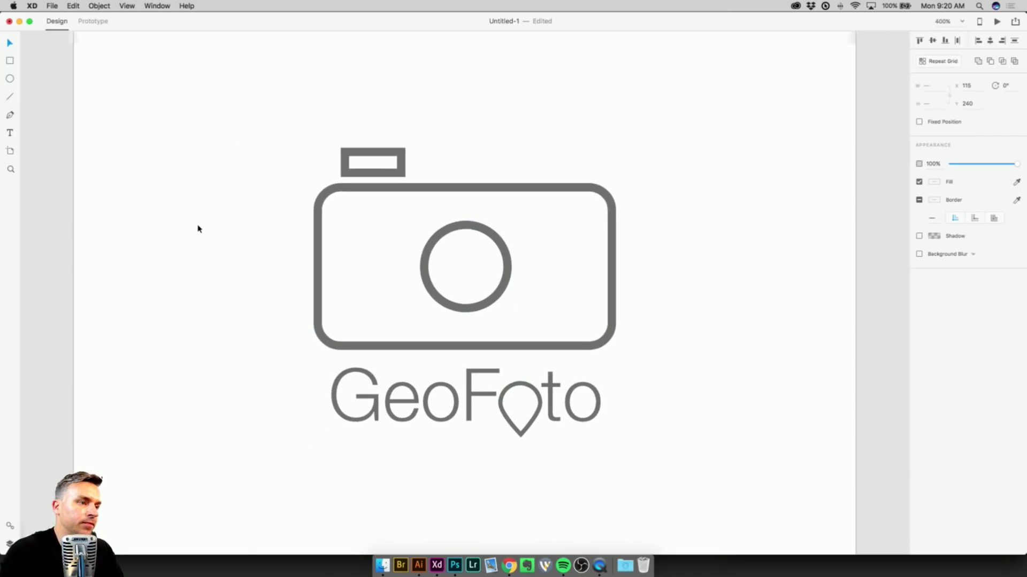
click(212, 271)
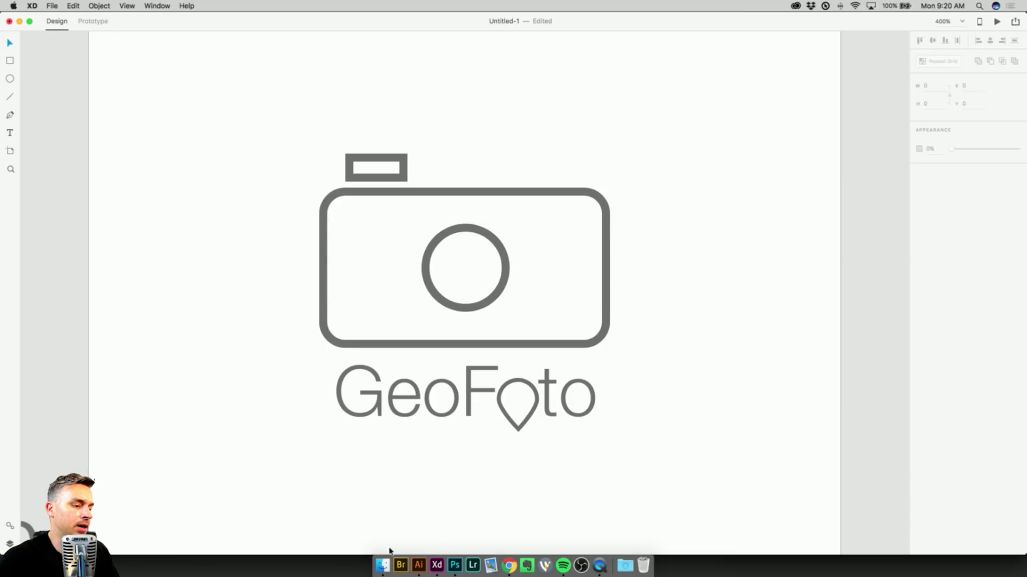
Switch to Illustrator and copy the solid black camera icon.
click(419, 568)
drag(289, 217, 314, 140)
key(super+plus)
click(385, 412)
key(a)
drag(393, 380, 342, 286)
key(v)
Switch back to Adobe XD, paste the solid black camera above the outline camera, and select its inner lens circle.
click(434, 566)
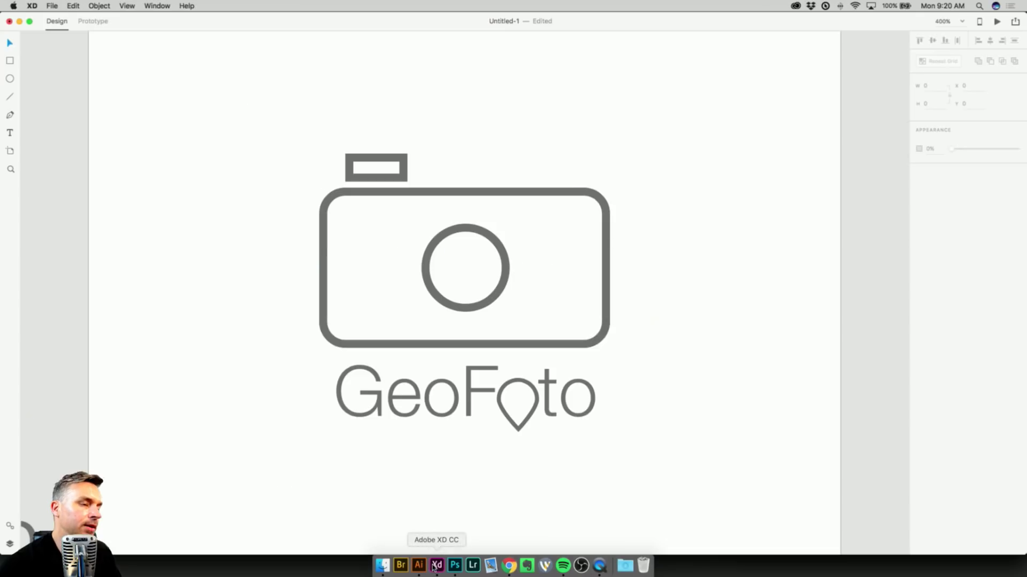
key(super+v)
scroll(399, 280, up, 2)
drag(407, 341, 528, 97)
double_click(597, 152)
click(598, 151)
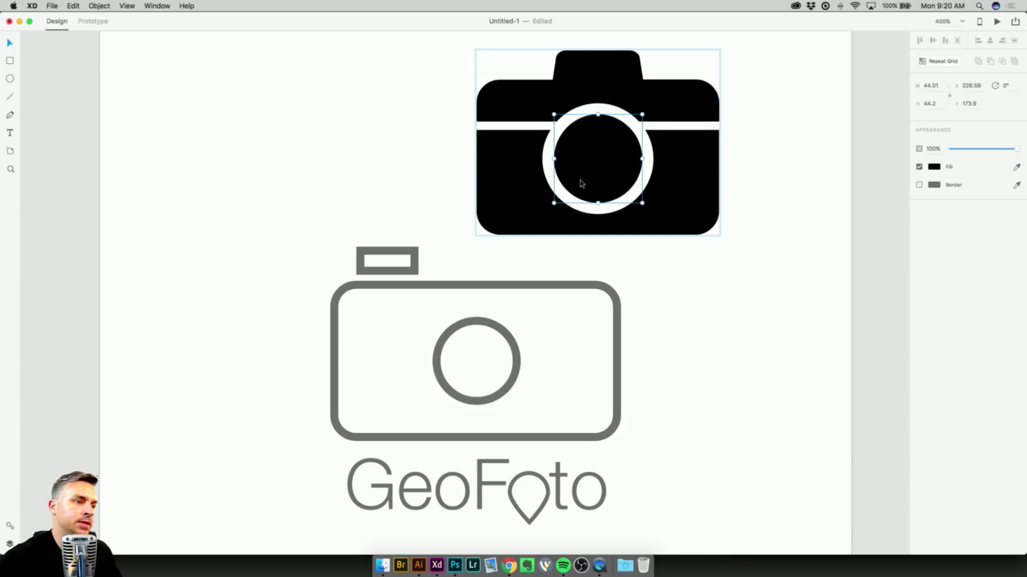
Copy the map pin from the outline camera on the pasteboard.
drag(332, 101, 668, 366)
click(181, 140)
key(super+c)
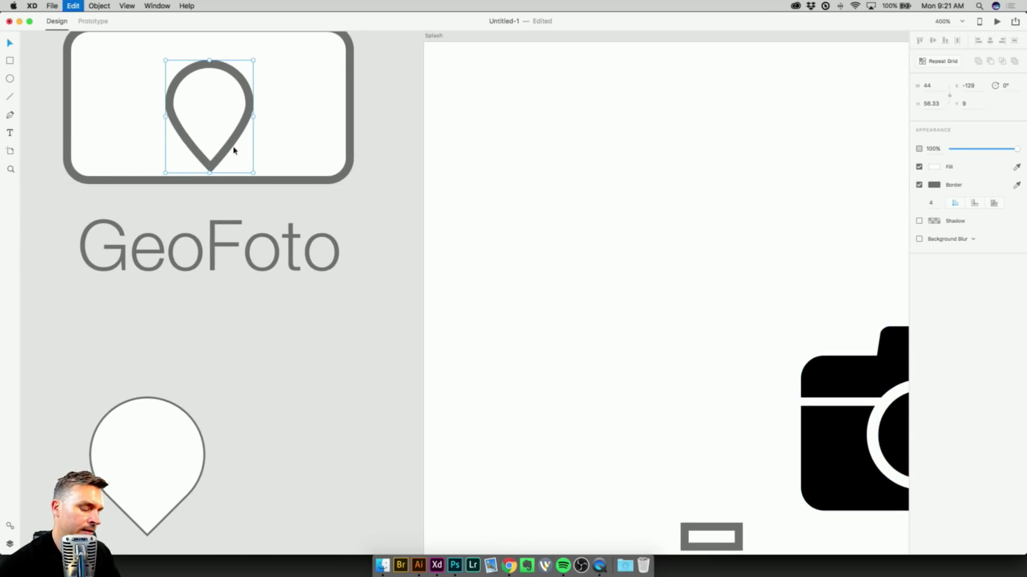
Duplicate the solid black camera and place the copy near the artboard's upper-left corner at X 16, Y 76.
click(607, 195)
drag(672, 218, 364, 135)
drag(434, 170, 769, 377)
drag(610, 334, 312, 172)
drag(516, 141, 171, 232)
Ungroup the duplicated black camera and delete its inner lens circle.
right_click(263, 193)
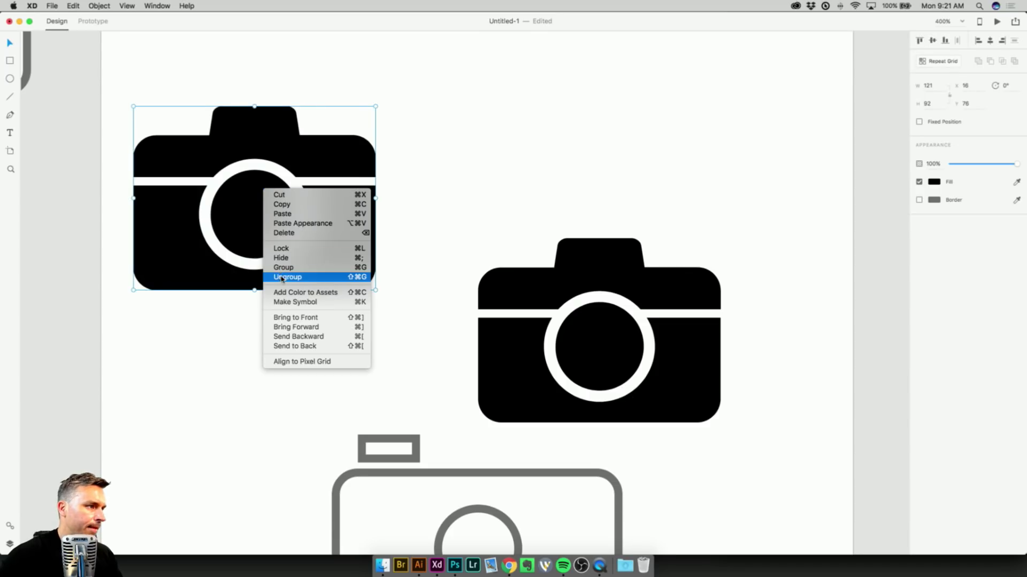
click(281, 276)
click(263, 202)
key(Delete)
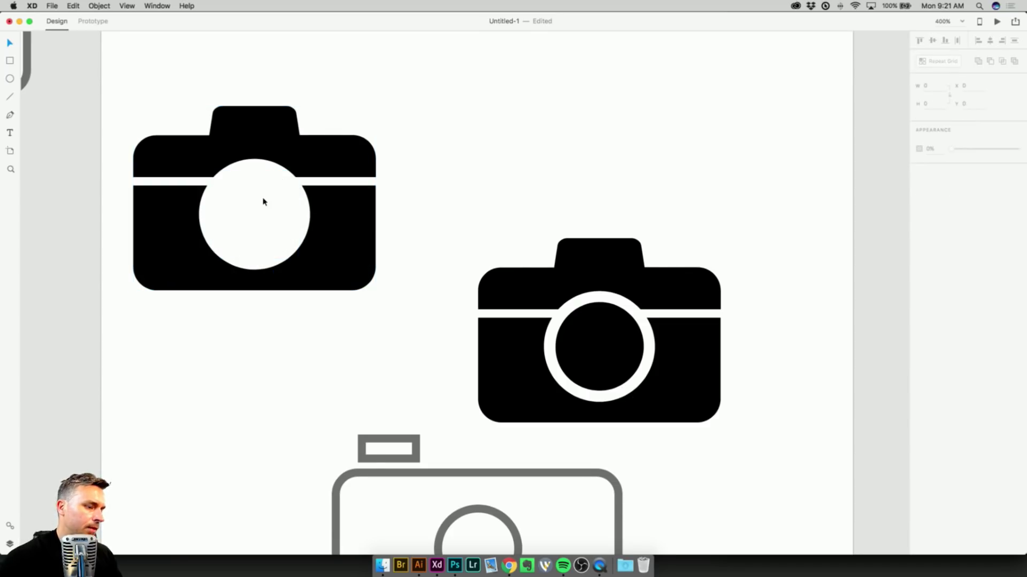
Paste the map pin into the empty lens at about X 55, Y 107 and set its border colour to black (#000000).
key(cmd+v)
drag(441, 285, 221, 217)
drag(221, 218, 221, 217)
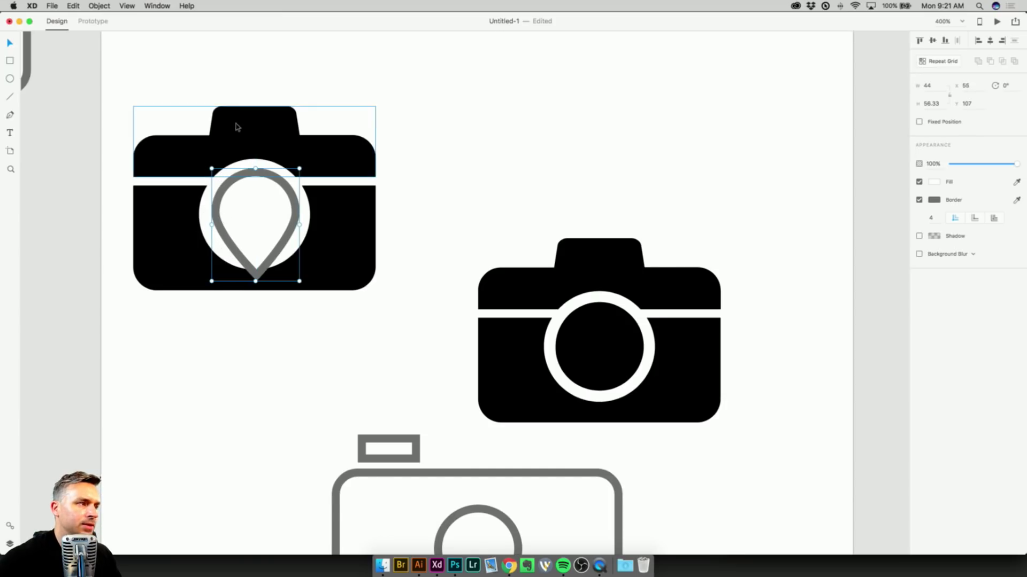
click(934, 199)
drag(852, 200, 763, 246)
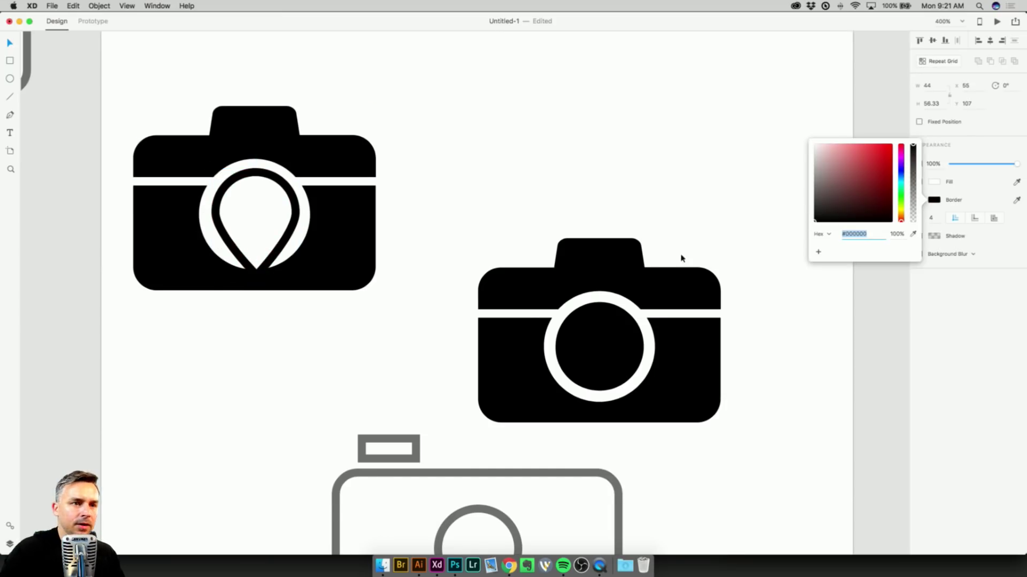
key(Escape)
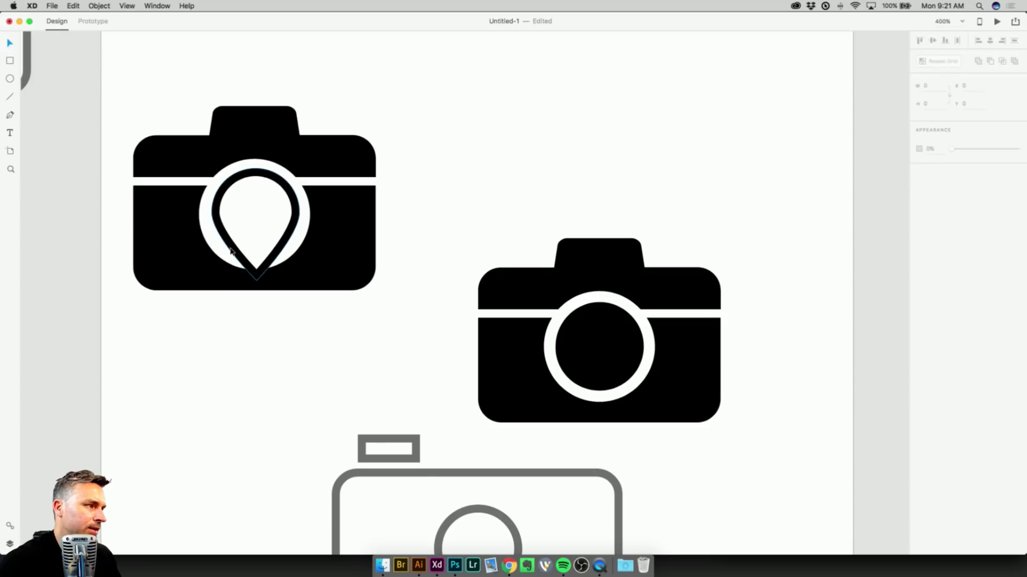
Shrink the pin to about 37 by 47 so that it fits inside the white lens circle, and select it.
drag(211, 281, 218, 271)
click(148, 96)
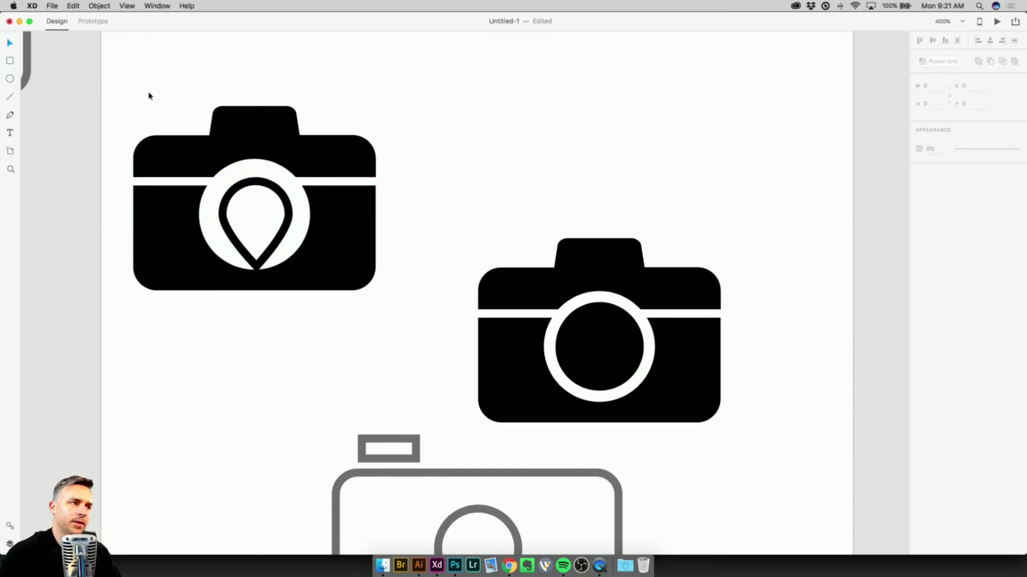
key(super+minus)
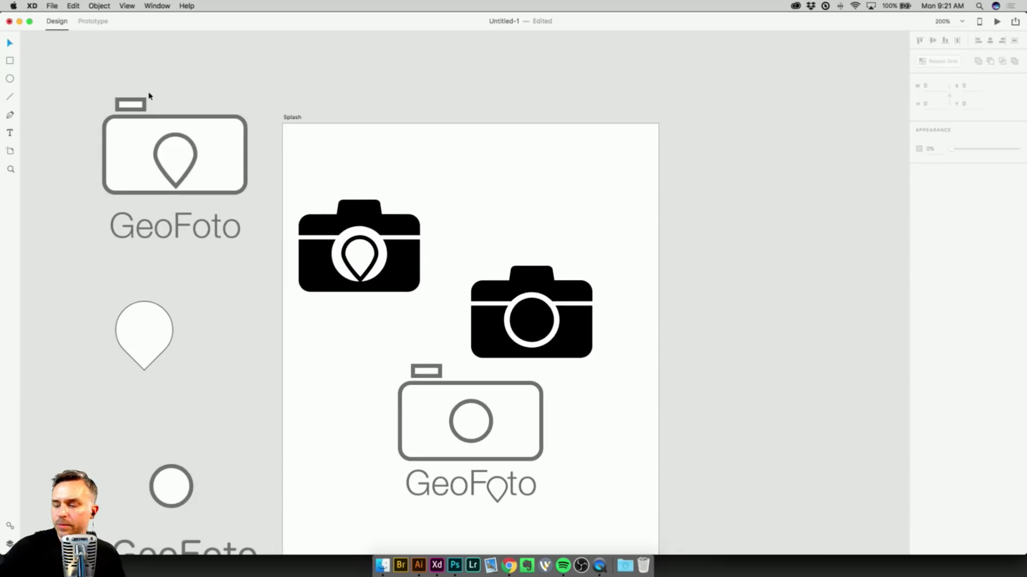
click(367, 242)
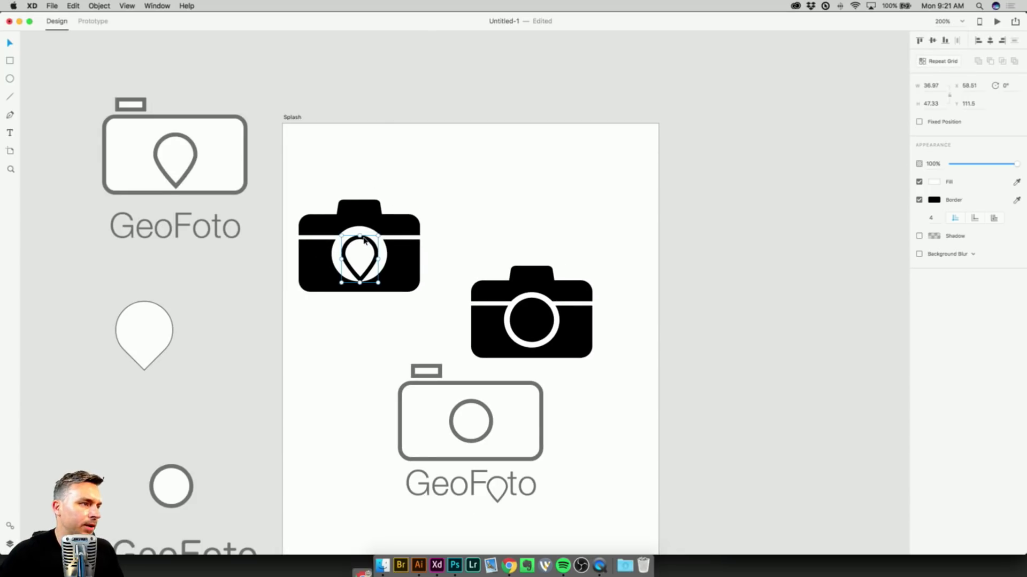
Fill the lens pin with black (#000000) and nudge it up to Y 110.5.
click(934, 182)
drag(856, 181, 764, 259)
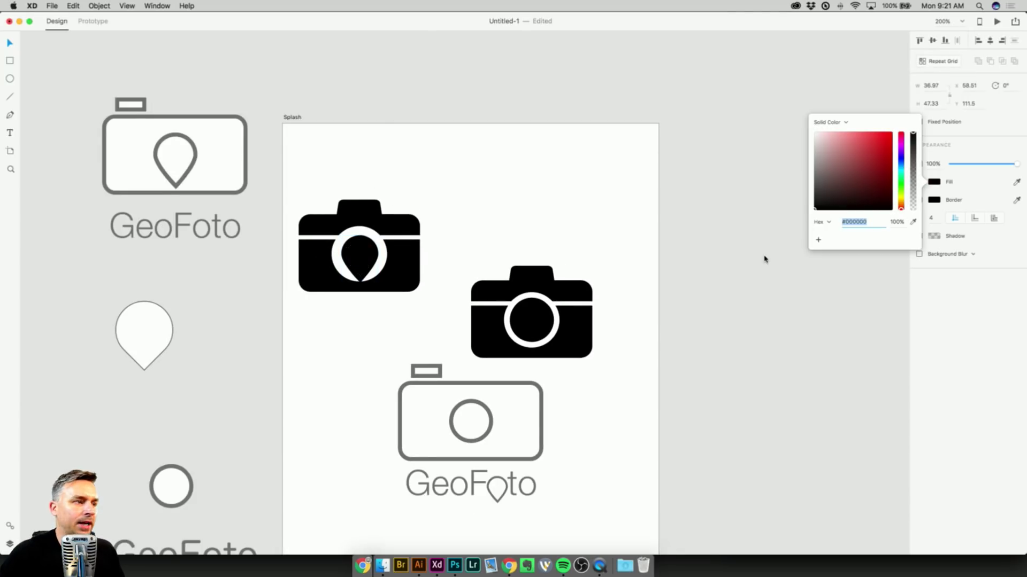
click(539, 145)
click(364, 252)
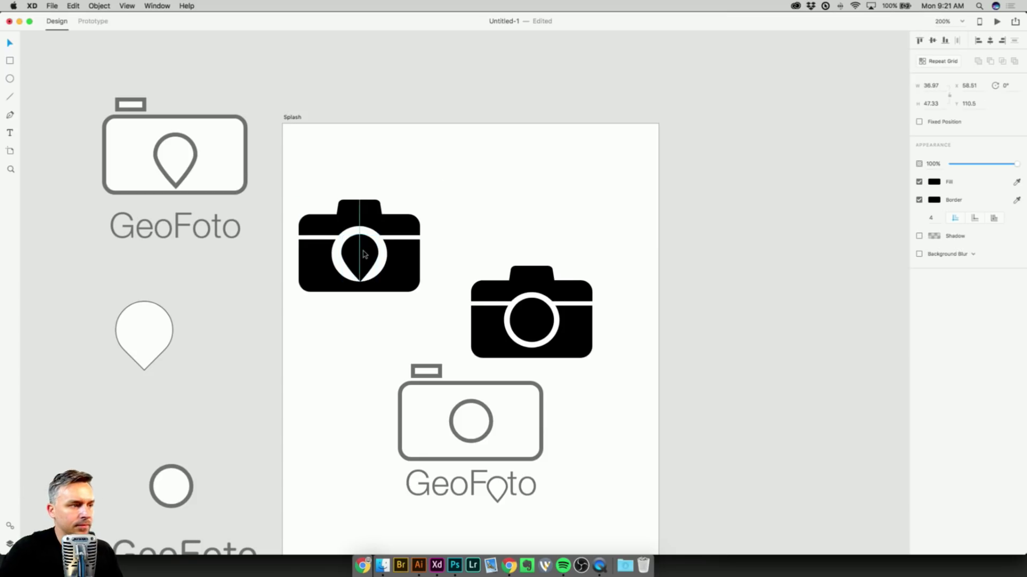
click(483, 136)
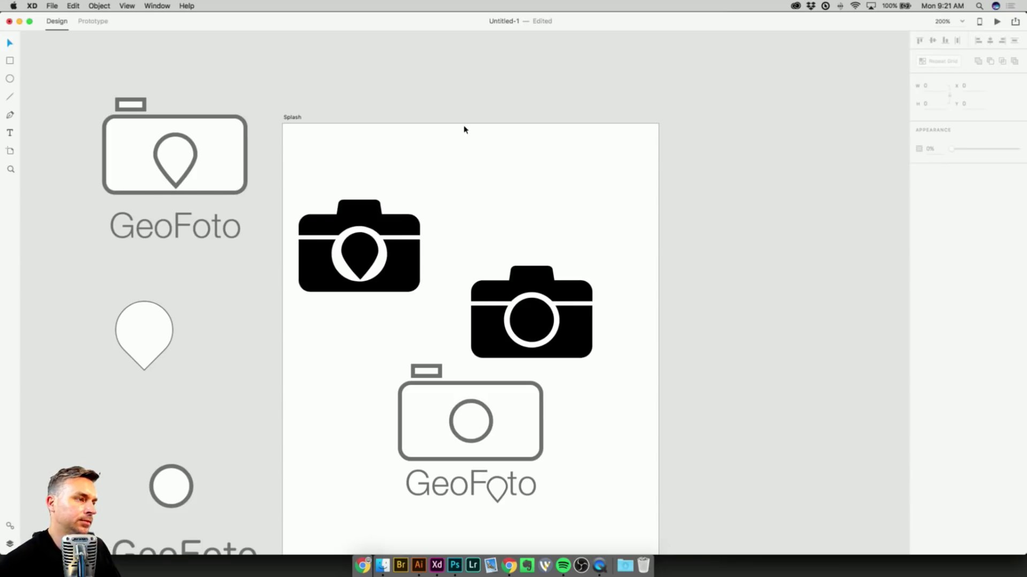
drag(449, 227, 520, 130)
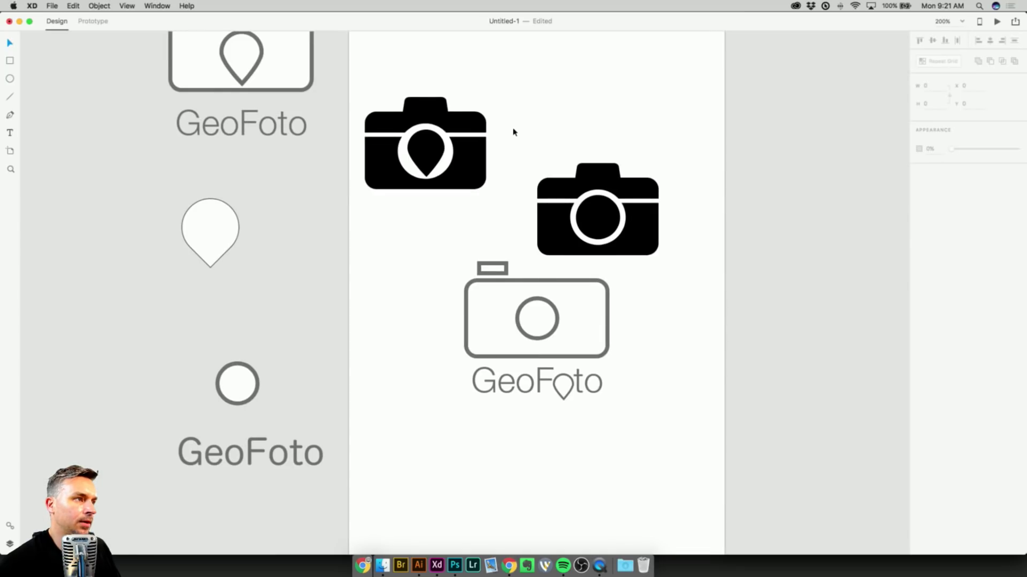
click(257, 92)
drag(355, 155, 357, 292)
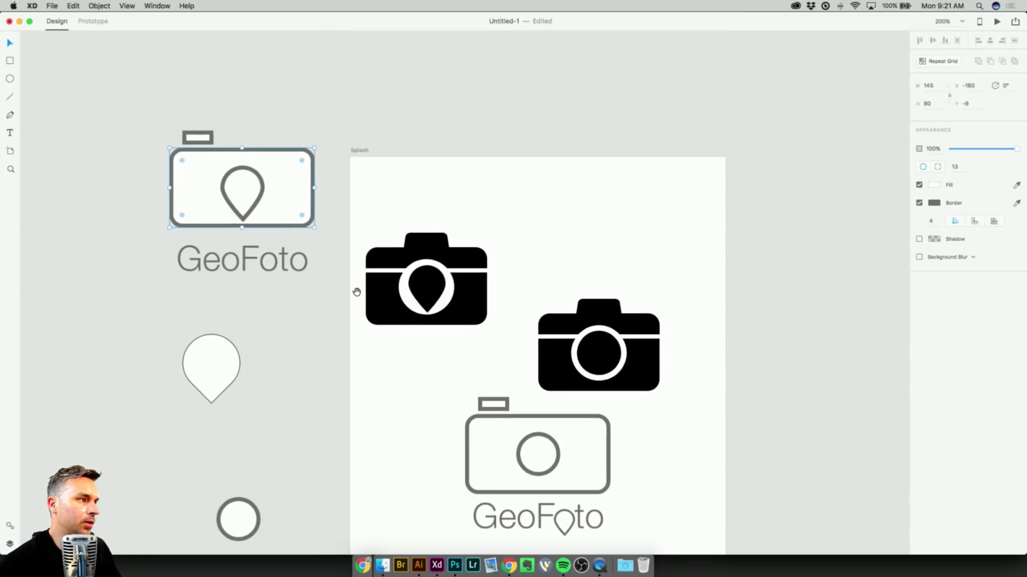
drag(388, 367, 394, 257)
click(419, 352)
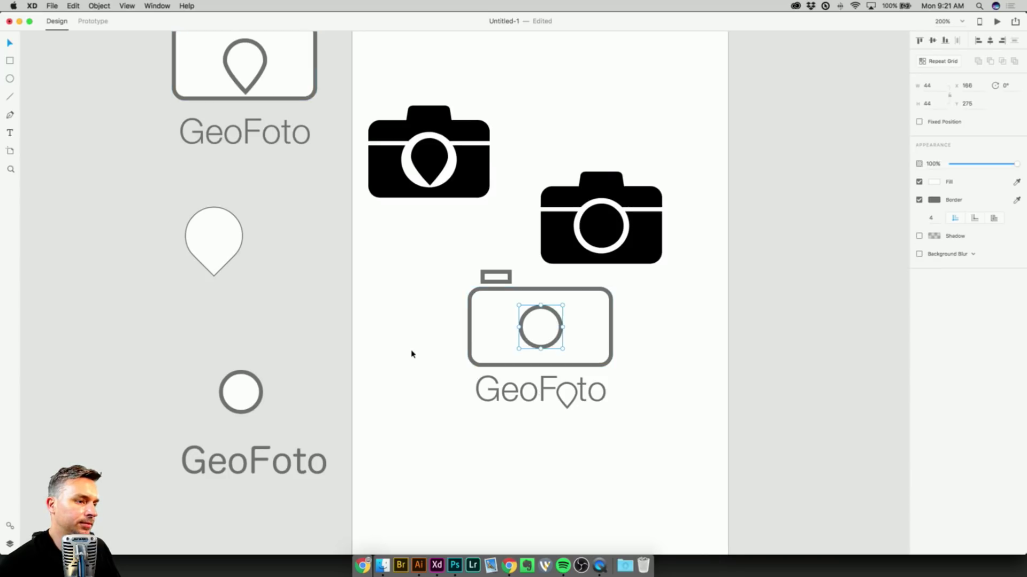
click(568, 408)
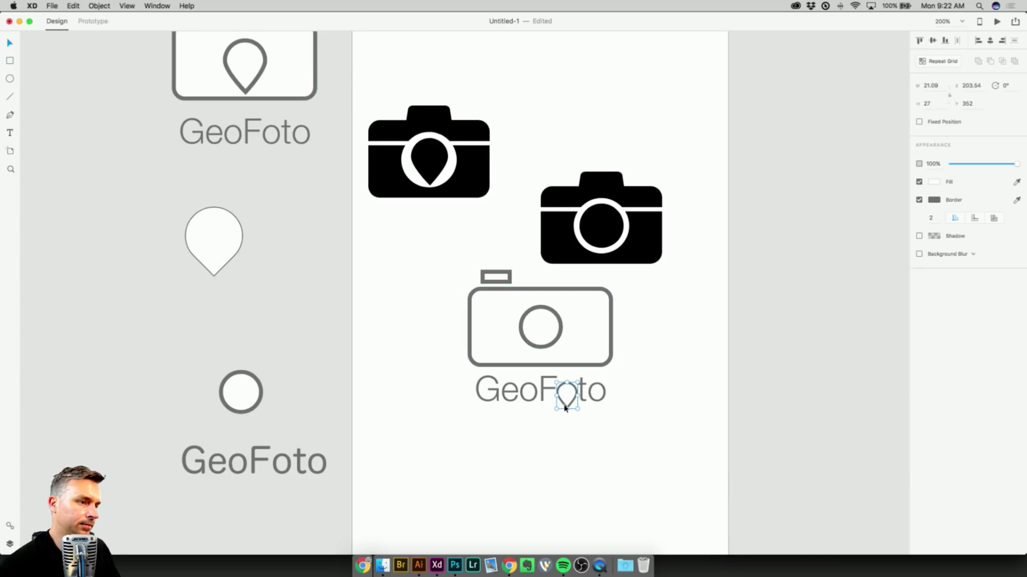
click(373, 387)
Move the outlined camera logo with its pin wordmark and the plain black camera off the Splash artboard onto the pasteboard.
drag(435, 268, 635, 408)
drag(557, 338, 129, 318)
click(612, 221)
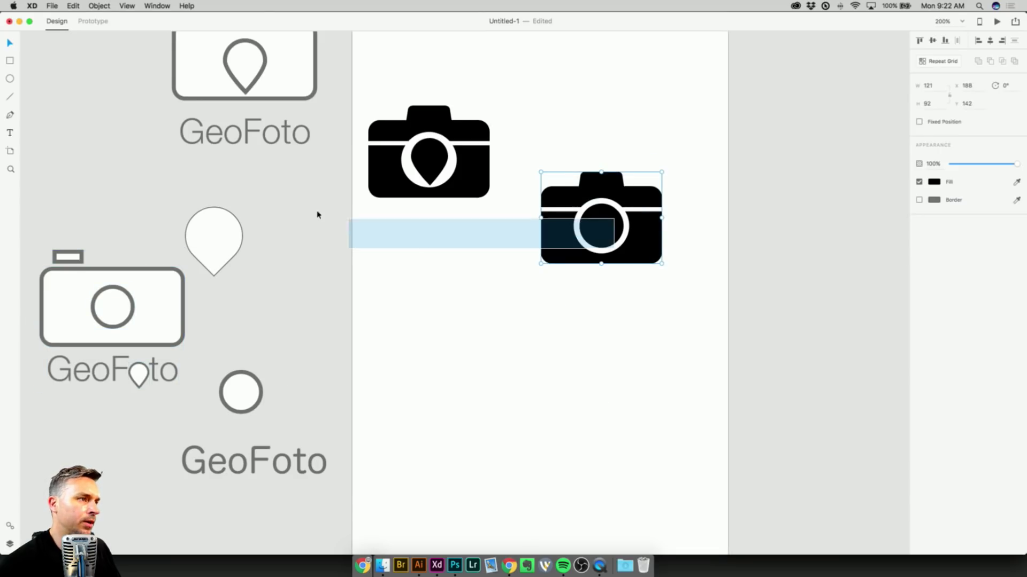
drag(601, 221, 115, 172)
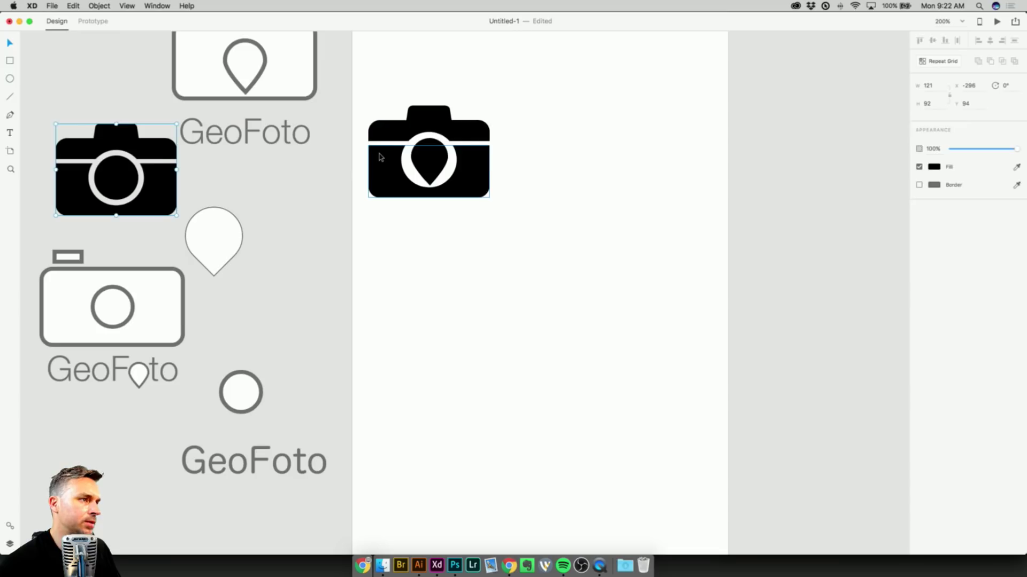
Move the black pin camera to X 127, Y 178 on the artboard and place the light GeoFoto wordmark directly beneath it.
drag(360, 98, 495, 202)
drag(434, 161, 544, 263)
drag(247, 146, 539, 340)
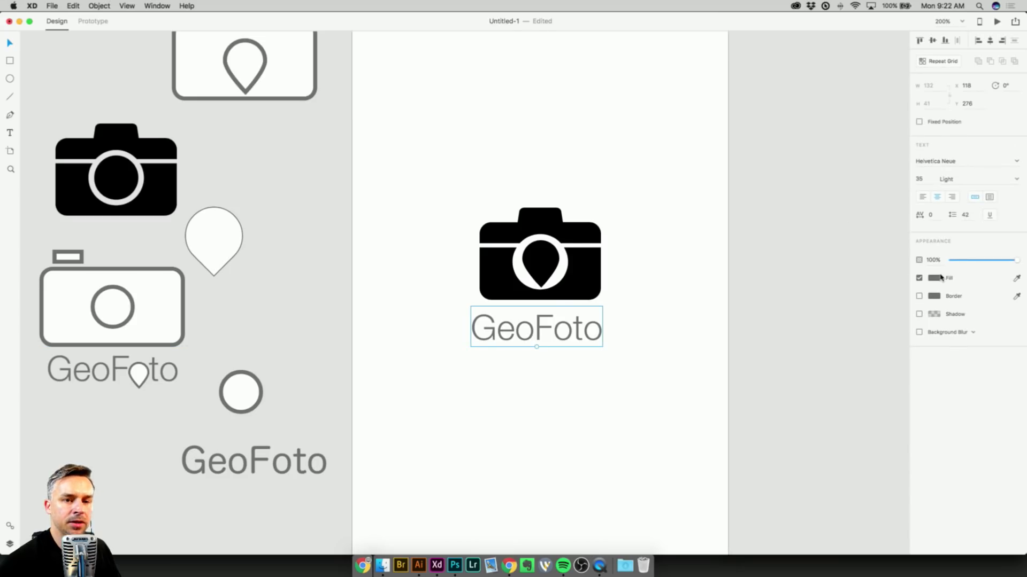
Fill the GeoFoto wordmark with black, reduce it to size 30 and centre it under the camera at X 132, Y 277.
click(941, 277)
click(834, 297)
click(556, 393)
drag(511, 342, 540, 344)
click(412, 261)
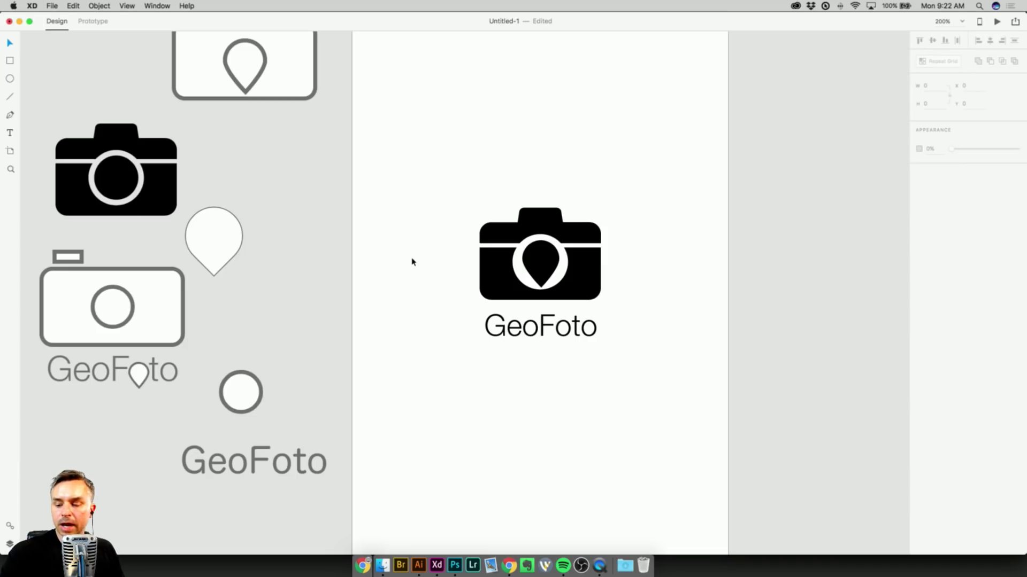
Try the GeoFoto wordmark lower down and enlarge the lens pin to about 48 by 62, reaching the camera's bottom edge.
drag(519, 331, 520, 403)
click(533, 269)
drag(523, 287, 517, 287)
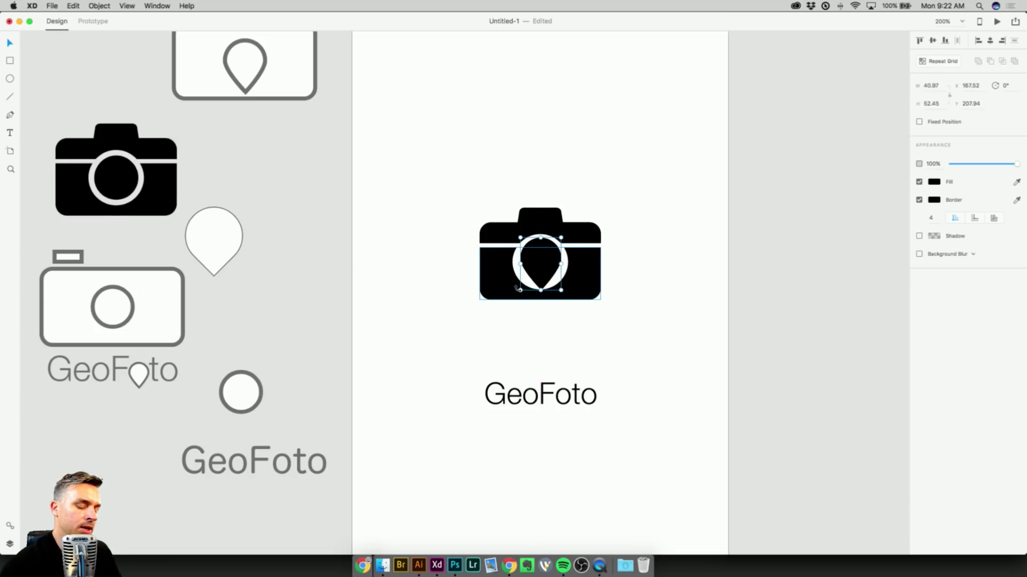
key(super+equal)
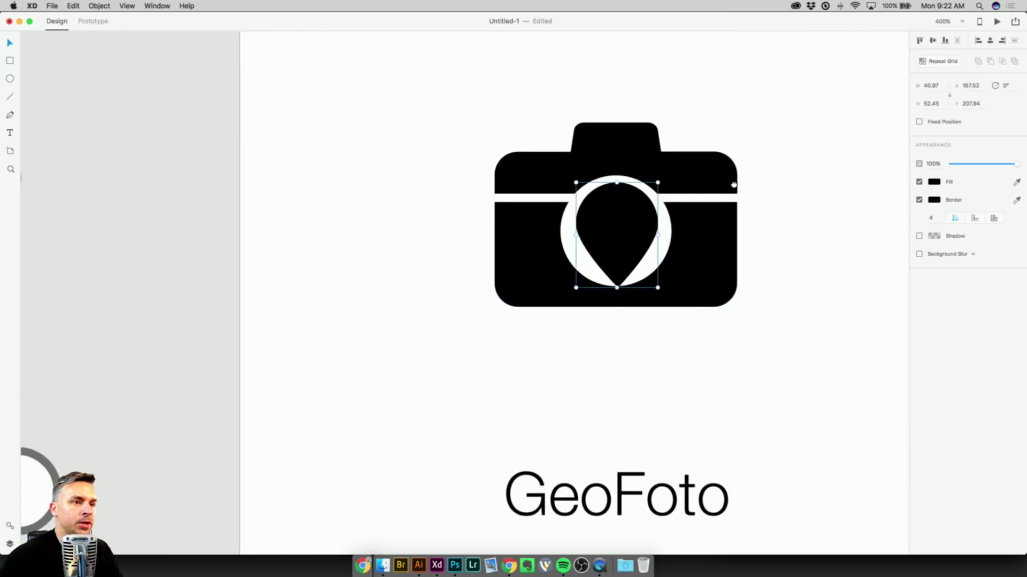
drag(486, 334, 475, 355)
drag(523, 259, 529, 264)
drag(475, 358, 475, 355)
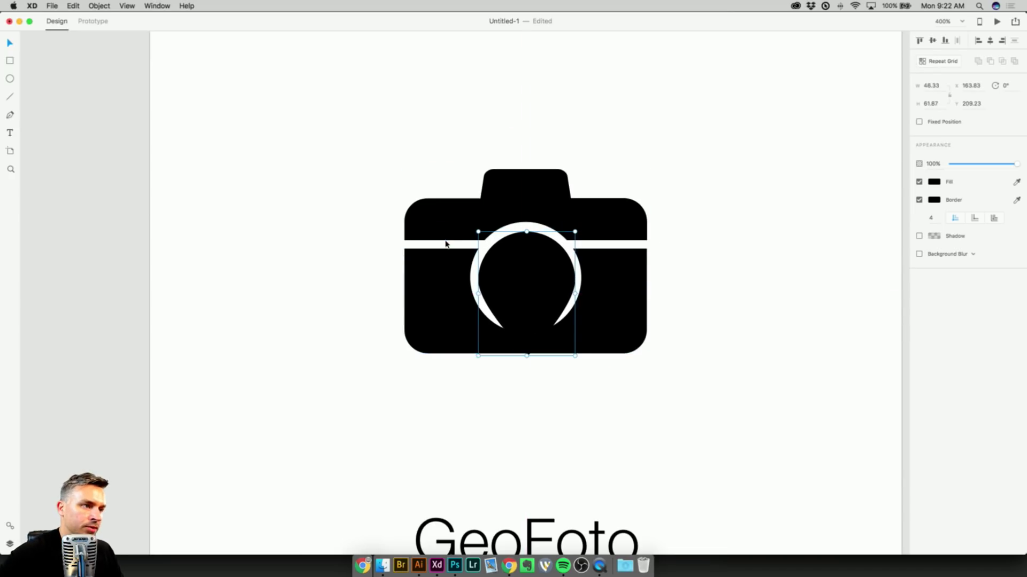
key(Up)
key(Up)
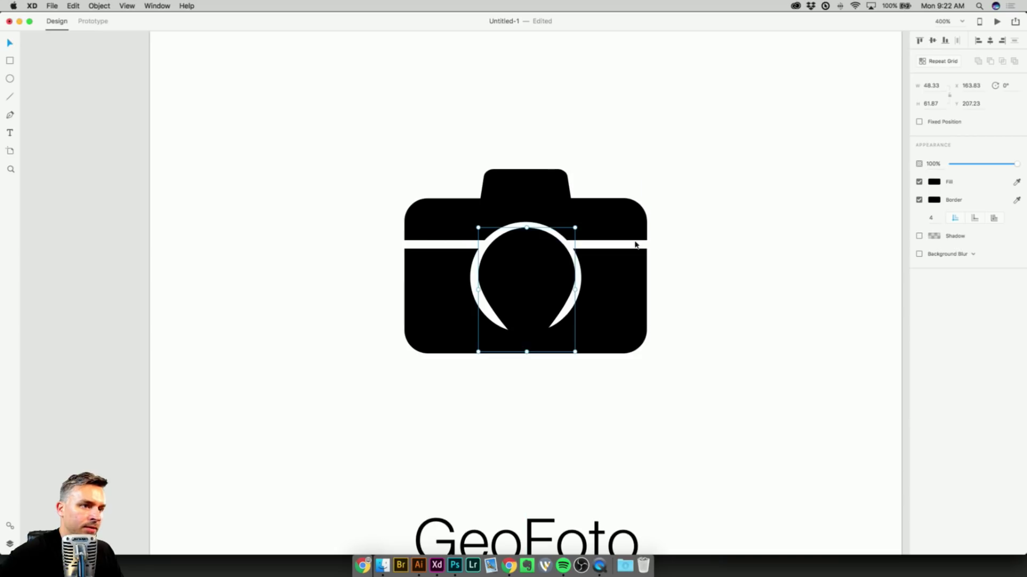
key(Down)
key(Down)
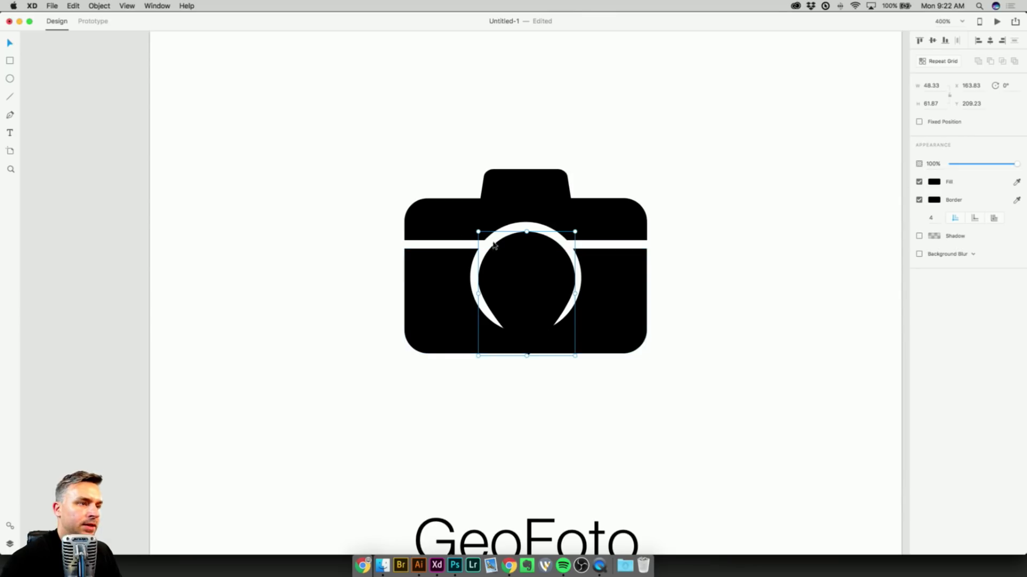
Try a white (#FFFFFF) outer stroke on the enlarged pin and nudge the pin up to Y 208.23.
click(934, 200)
click(819, 185)
click(815, 145)
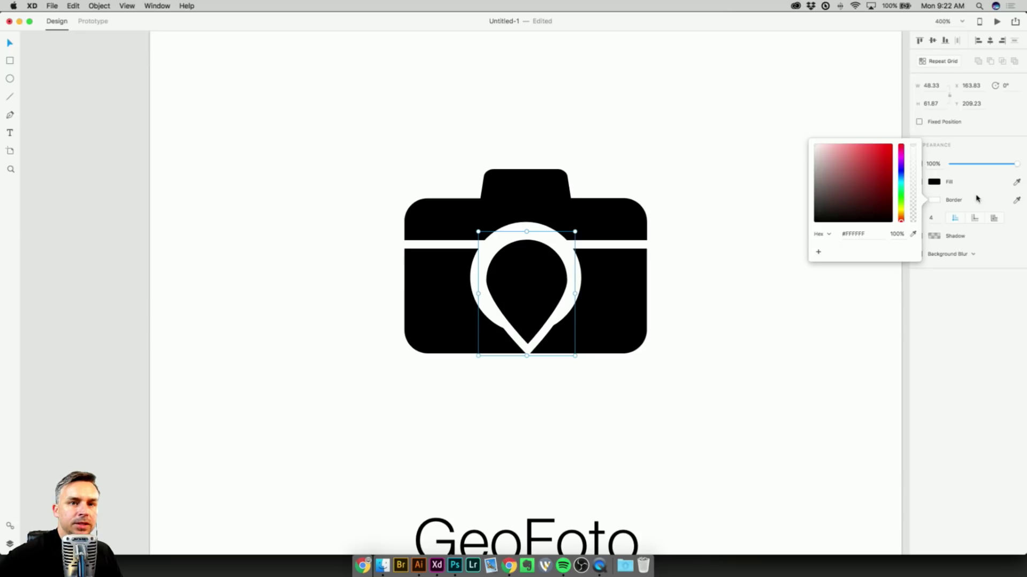
click(961, 213)
click(974, 219)
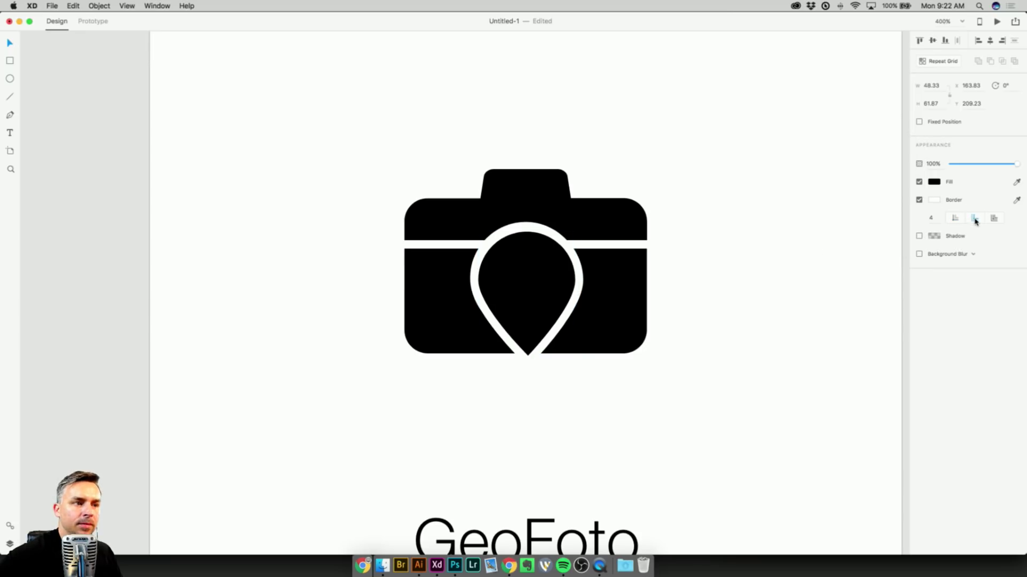
key(Up)
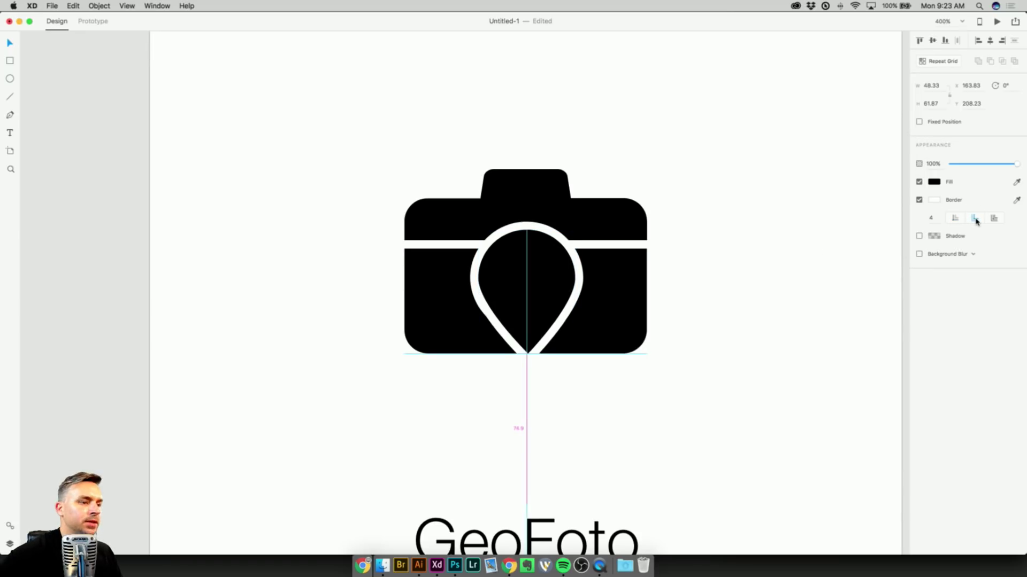
click(359, 178)
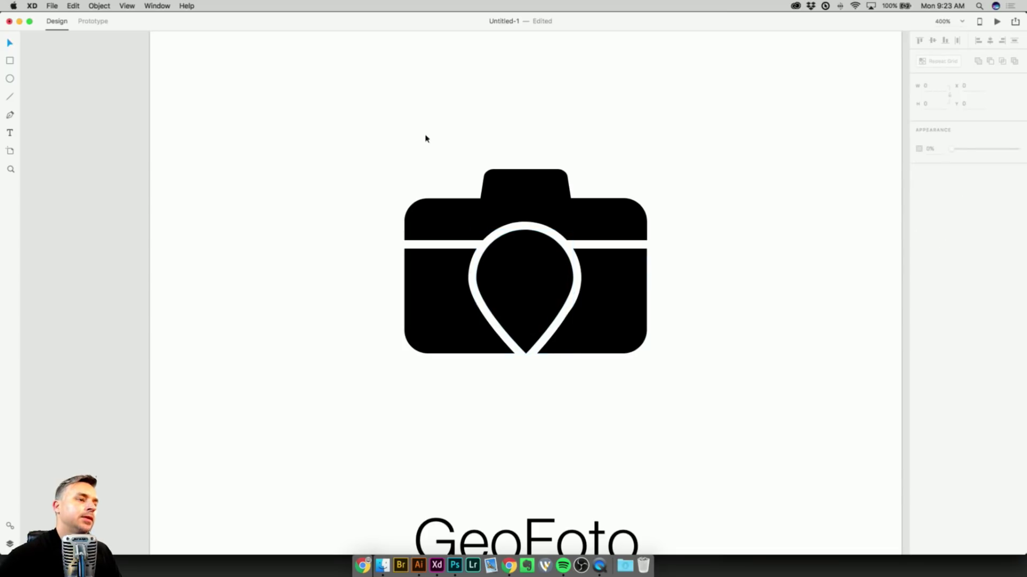
Try moving the camera with the enlarged pin down so that it sits directly above the GeoFoto wordmark.
key(super+1)
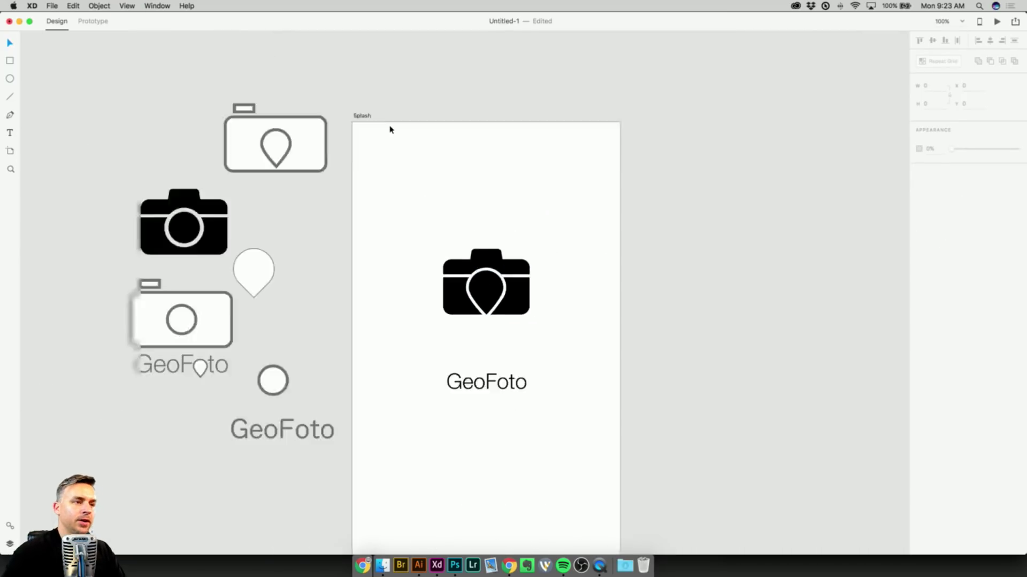
drag(433, 250, 447, 289)
click(444, 271)
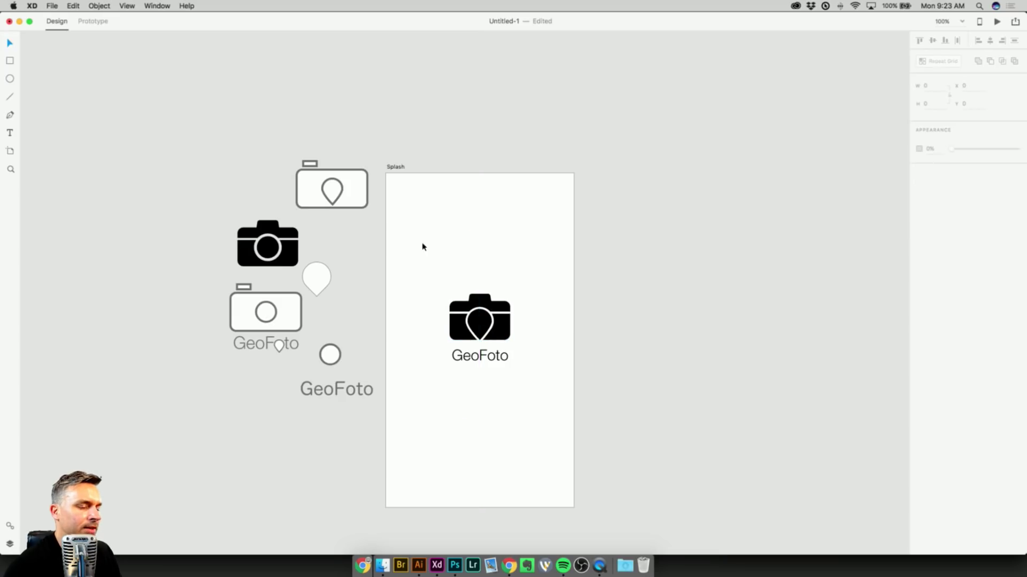
Undo the camera move, the pin's white stroke and enlargement, and the lowering of the wordmark.
key(super+z)
key(super+z)
key(super+z)
key(super+z)
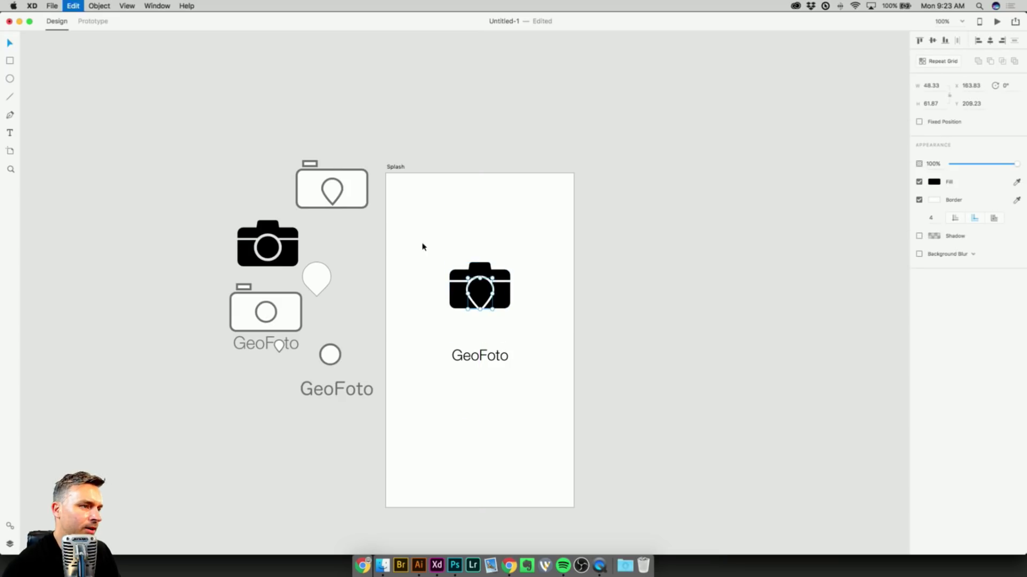
key(super+z)
key(super+z)
key(super+z)
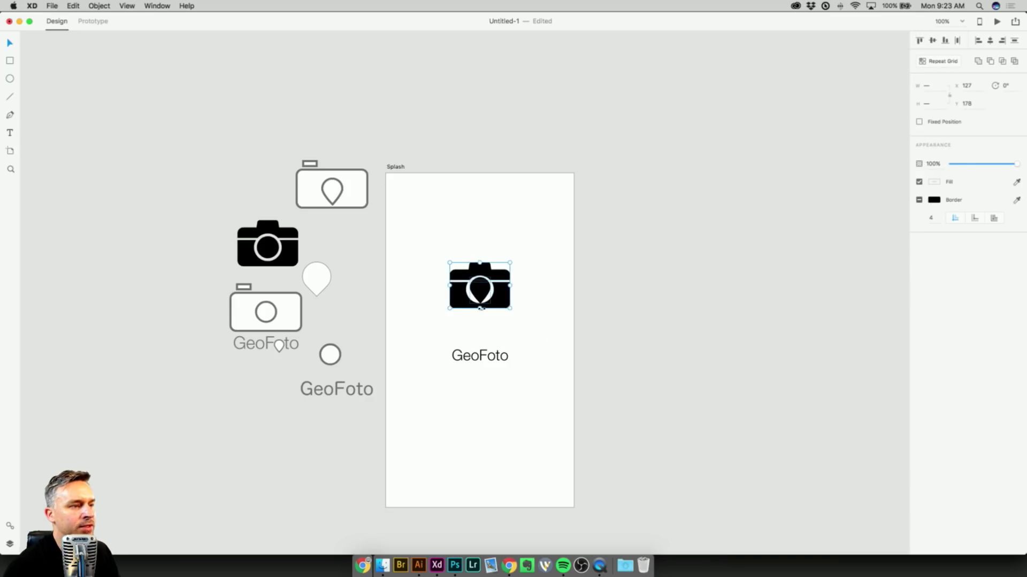
click(438, 234)
drag(438, 234, 529, 325)
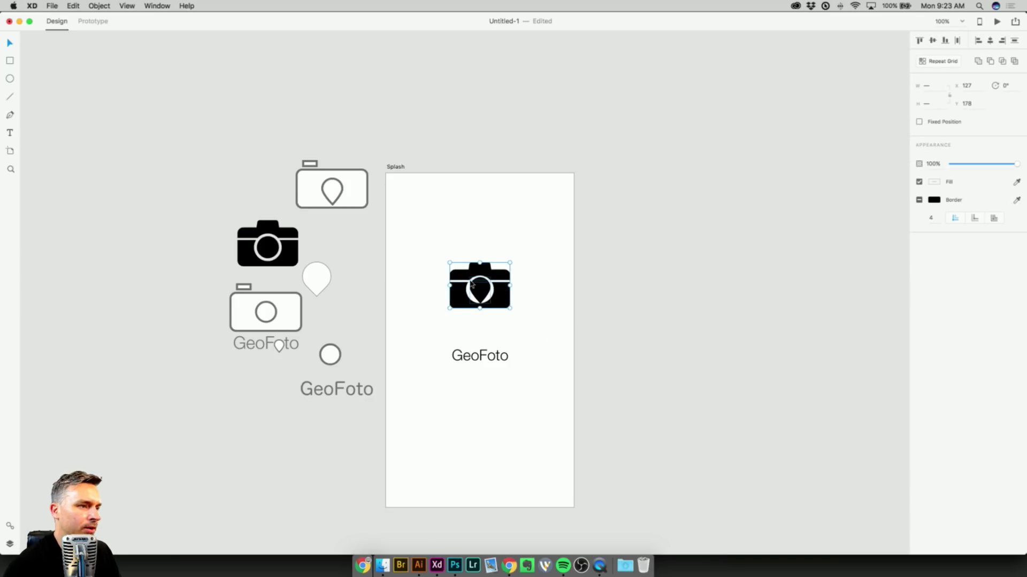
key(super+z)
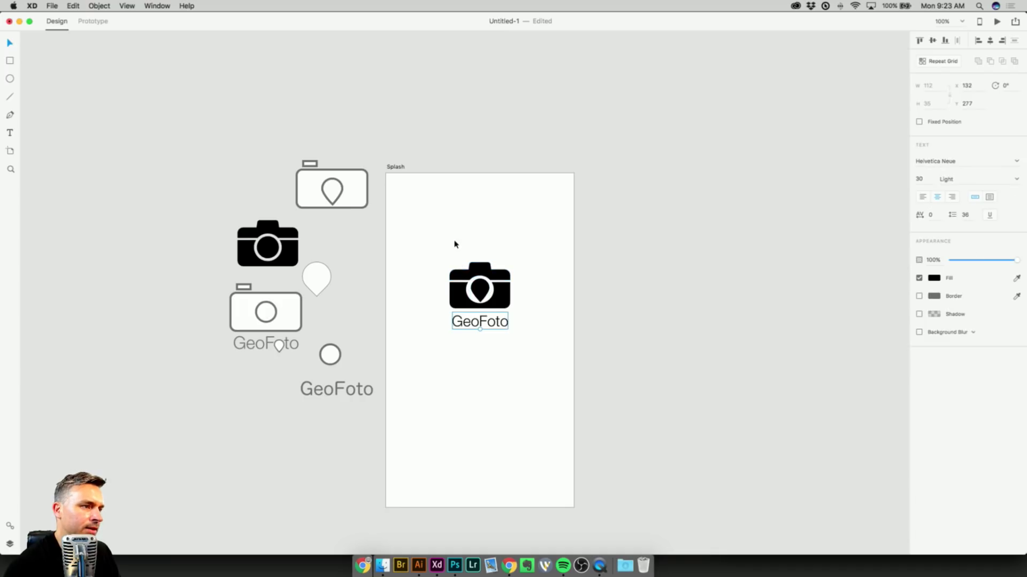
Move the pin camera and its GeoFoto wordmark together down to the artboard's middle, with the camera at X 127, Y 240.
click(455, 249)
drag(454, 252, 520, 384)
drag(461, 288, 459, 328)
click(390, 167)
drag(501, 207, 532, 160)
click(392, 167)
drag(392, 167, 410, 117)
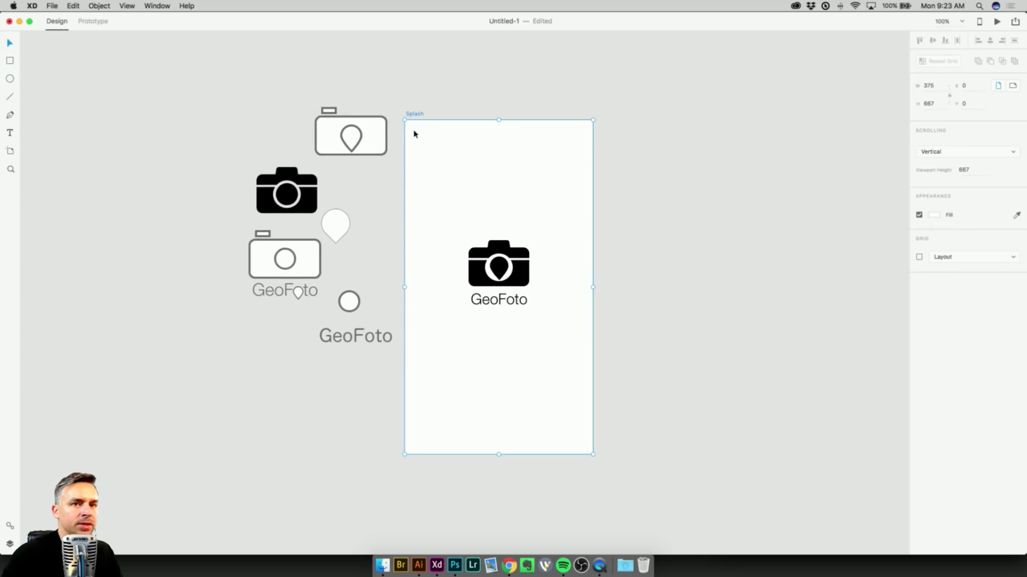
Select the camera together with its lens pin and set their border colour to white.
click(476, 250)
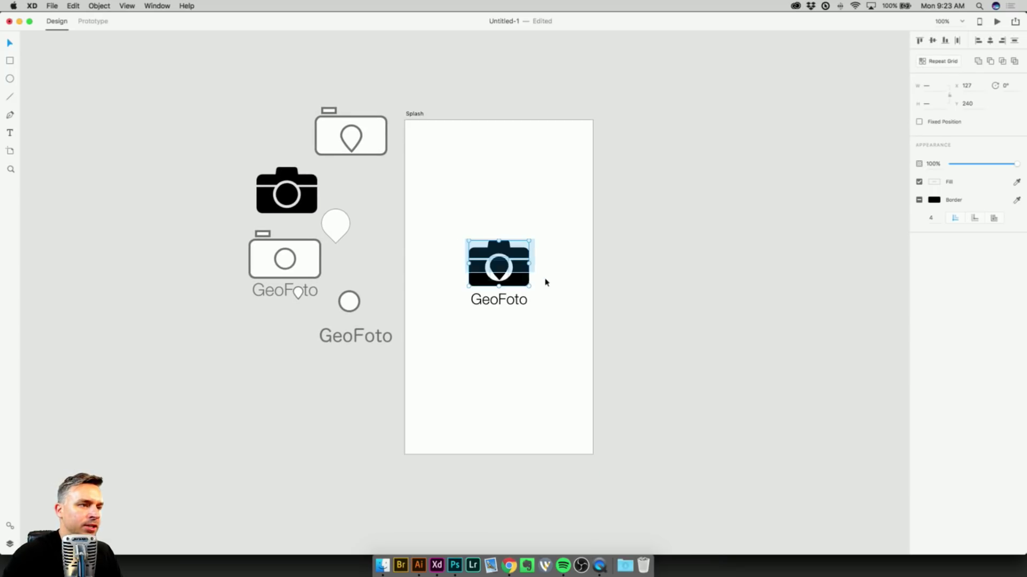
click(934, 200)
click(814, 158)
click(652, 150)
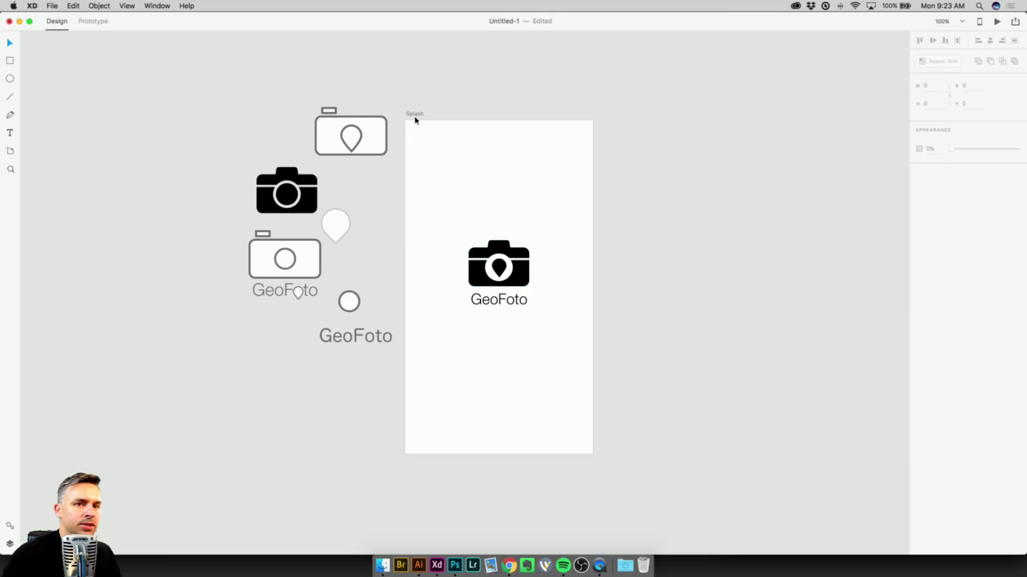
Change the Splash artboard's fill to a solid medium blue.
click(414, 115)
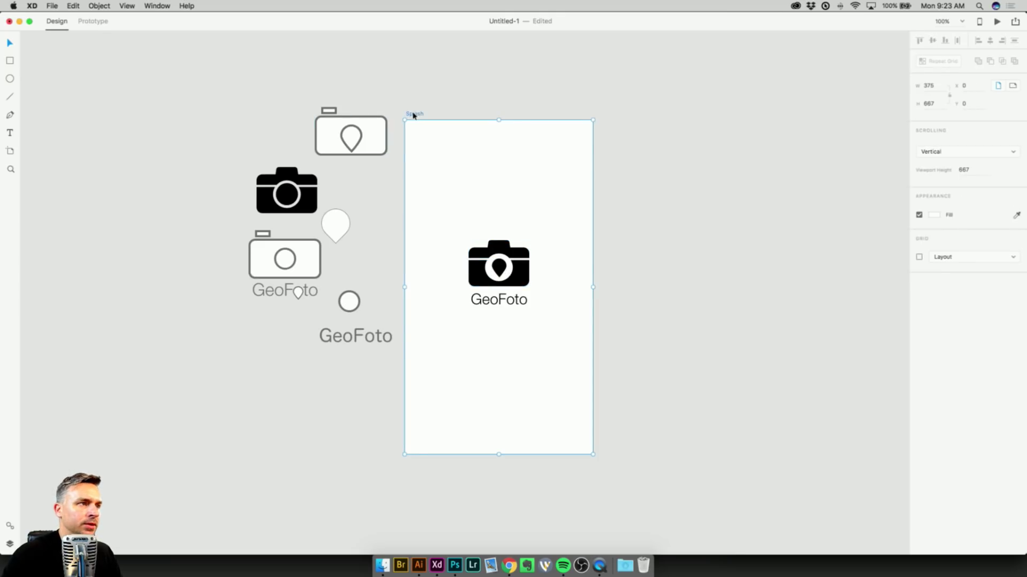
click(934, 214)
drag(836, 208, 833, 220)
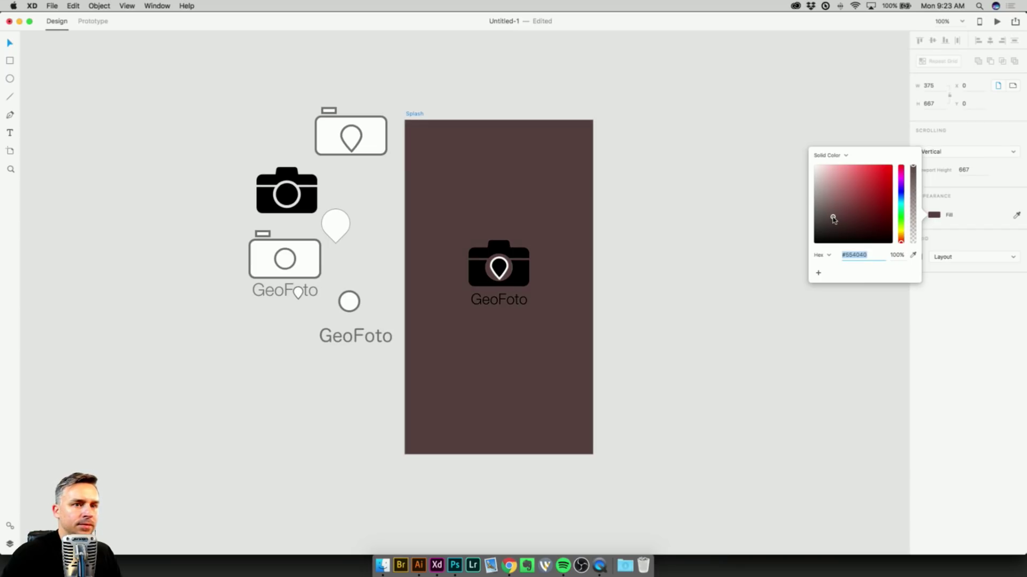
click(901, 193)
click(860, 192)
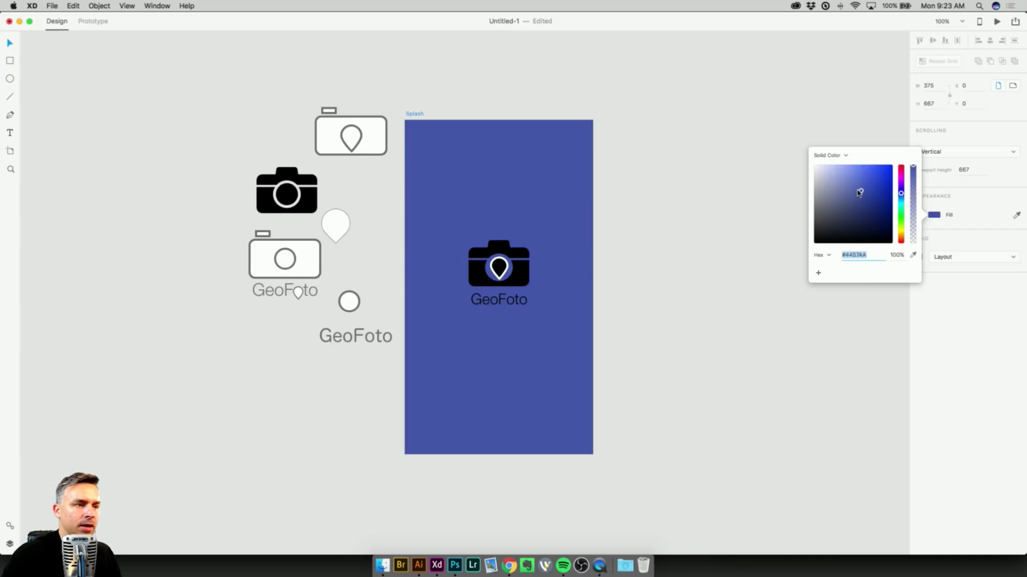
Remove the border from the lens pin and select the whole camera logo with its GeoFoto wordmark.
click(435, 284)
click(497, 273)
key(super+equal)
key(super+equal)
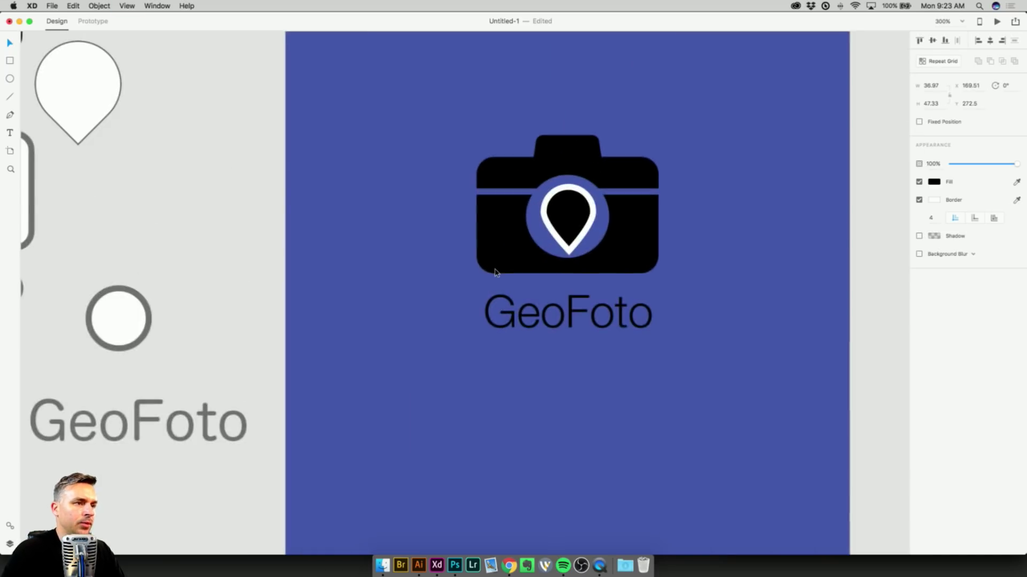
scroll(478, 259, right, 3)
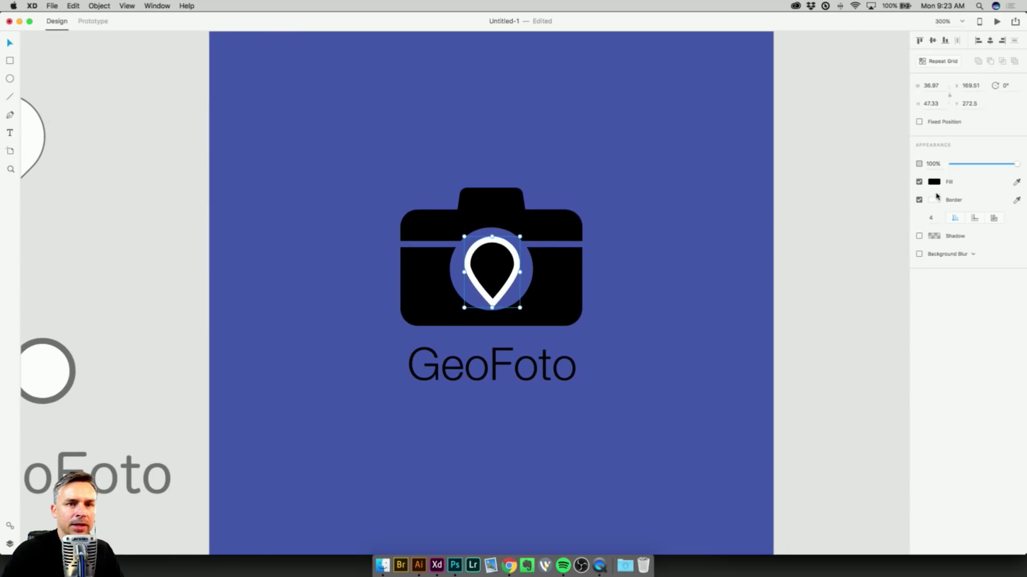
click(919, 200)
drag(336, 167, 619, 449)
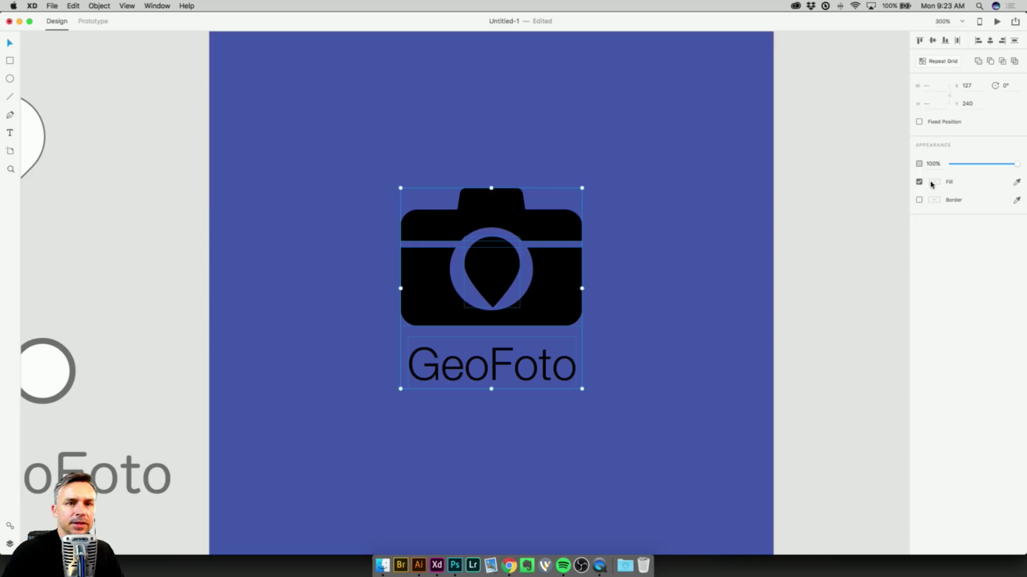
Set the fill of the camera logo and its GeoFoto wordmark to white, #FFFFFF.
click(931, 184)
drag(875, 175, 761, 117)
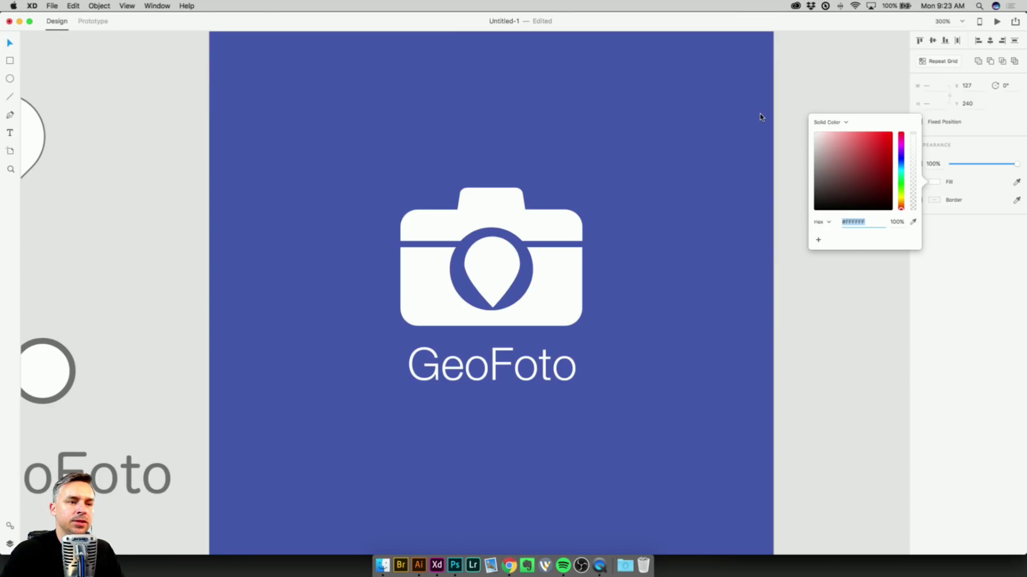
click(616, 113)
key(super+minus)
key(super+minus)
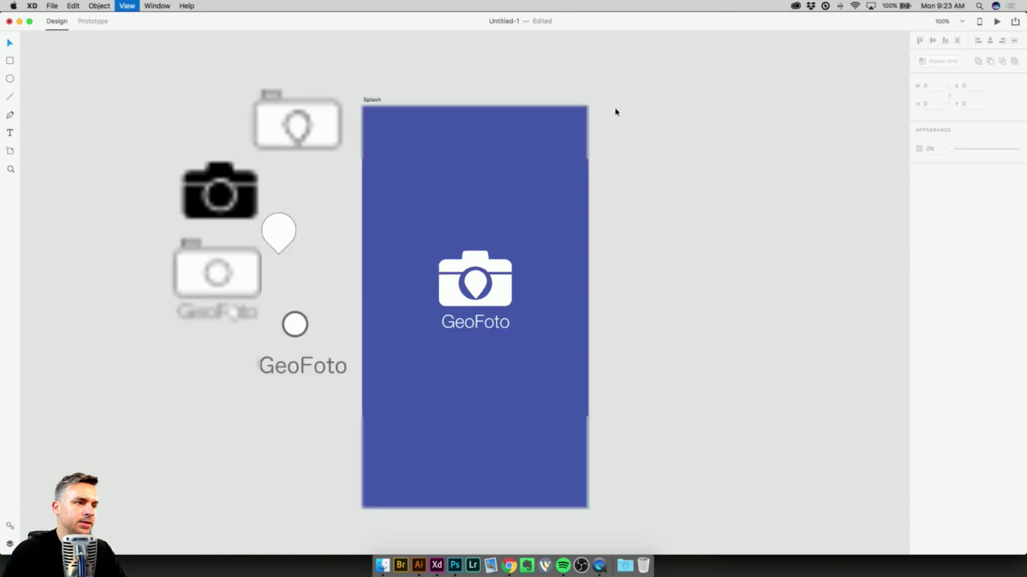
Draw a rectangle about 268 by 175 above the logo on the Splash artboard, at about X 68, Y 31.
click(411, 170)
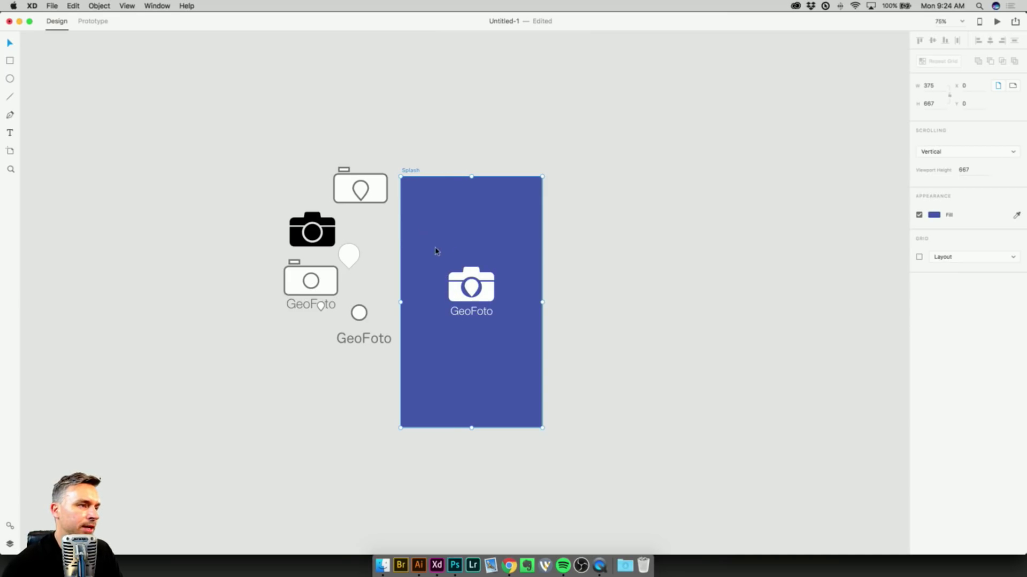
key(Escape)
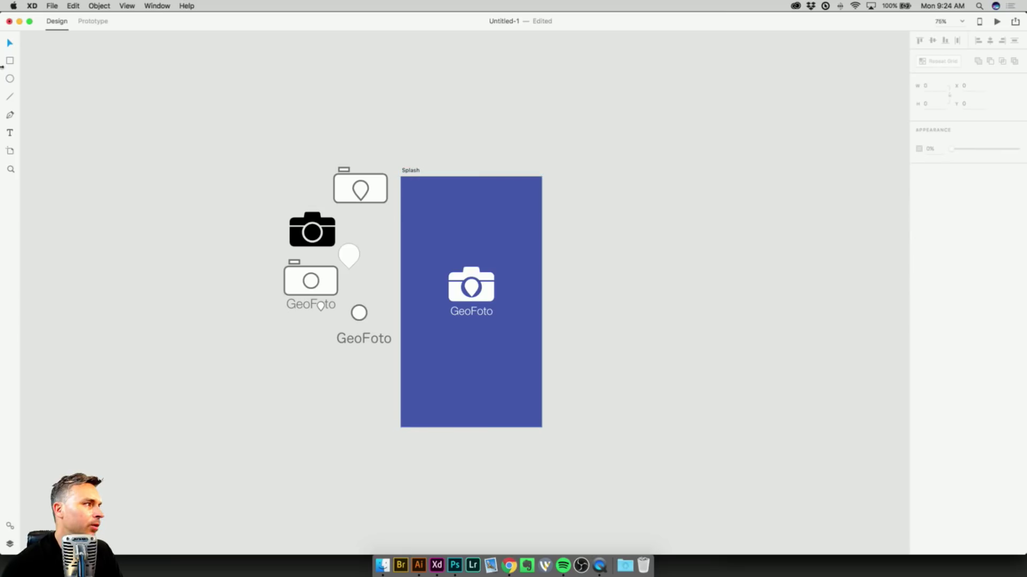
click(9, 62)
mouse_move(426, 188)
mouse_down()
mouse_move(535, 250)
mouse_move(527, 255)
mouse_up()
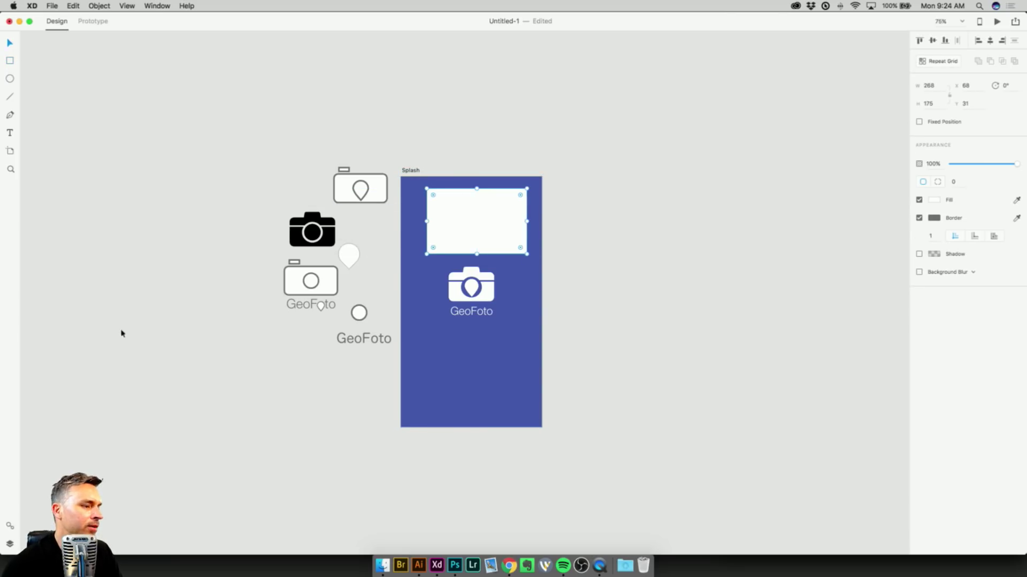
Switch to Finder and show the Assets folder of the Desktop's PhotoApp folder as icons.
click(382, 565)
drag(287, 127, 574, 201)
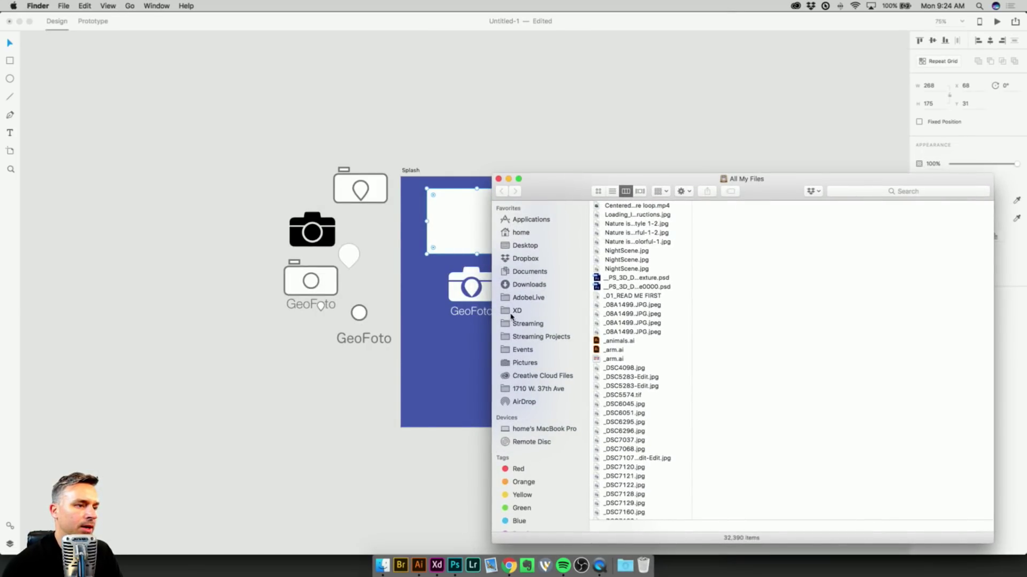
click(513, 312)
click(536, 246)
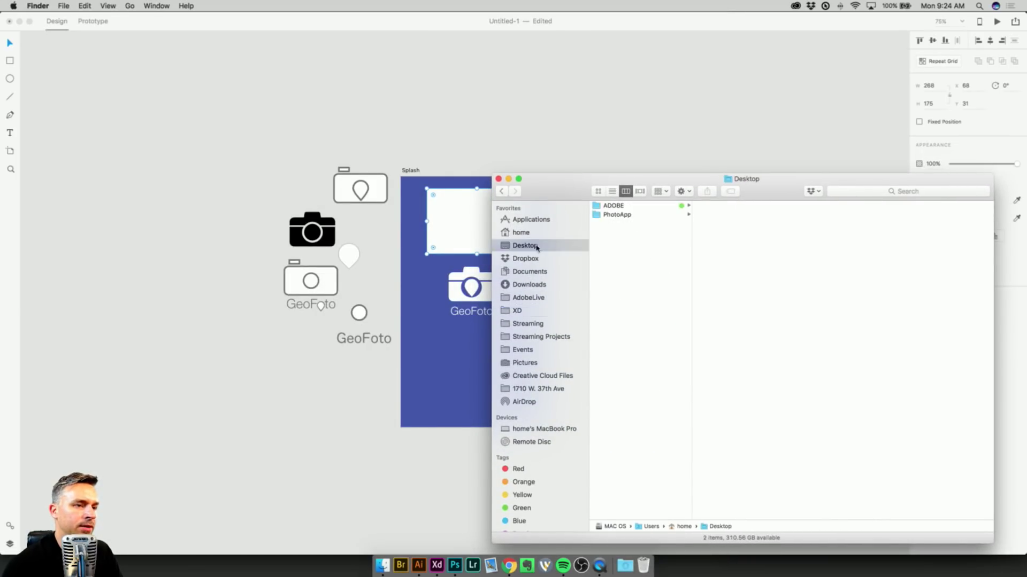
click(615, 216)
click(740, 214)
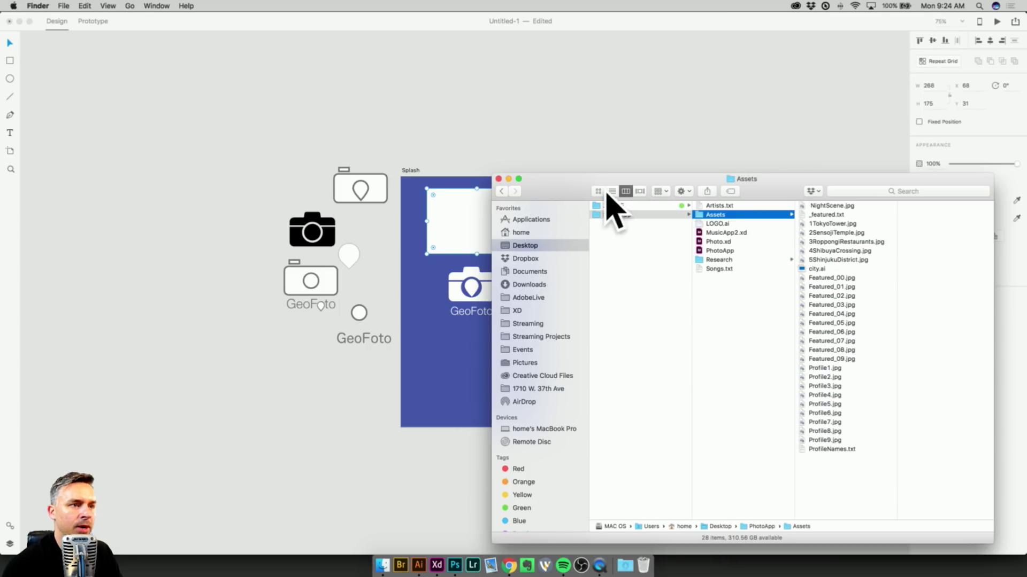
click(598, 191)
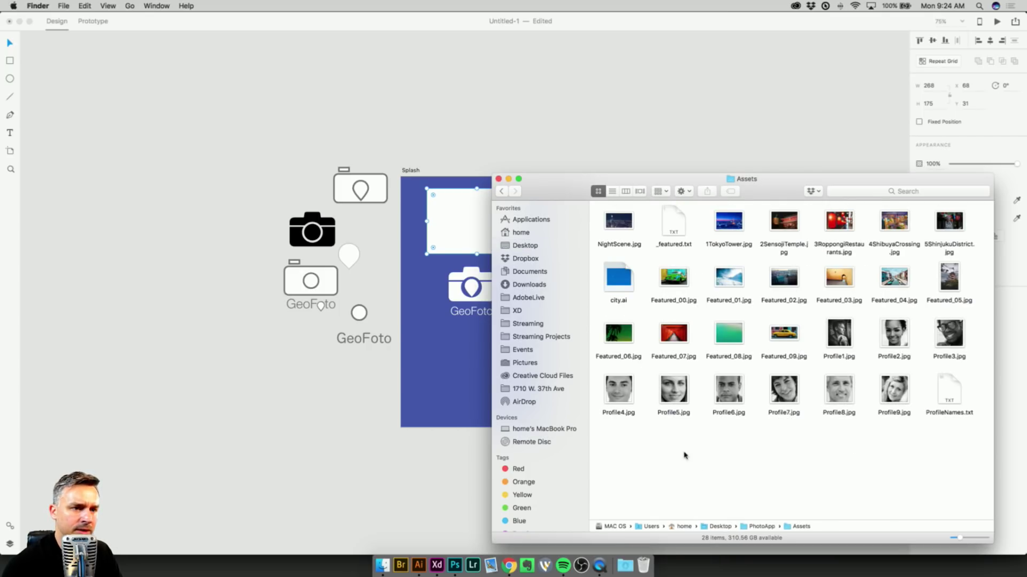
Fill the new rectangle on the Splash artboard with the image 5ShinjukuDistrict.jpg.
click(783, 285)
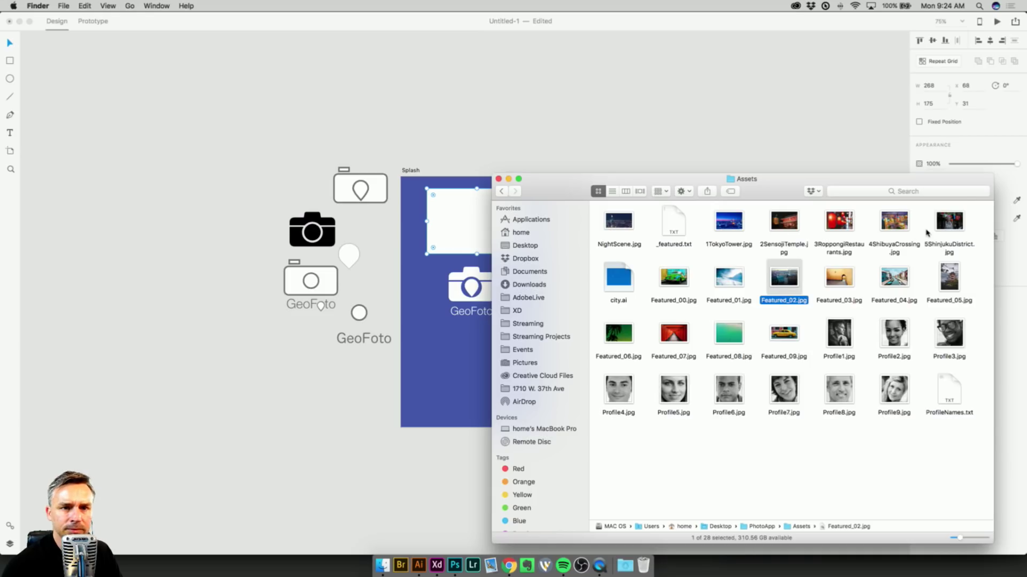
click(943, 234)
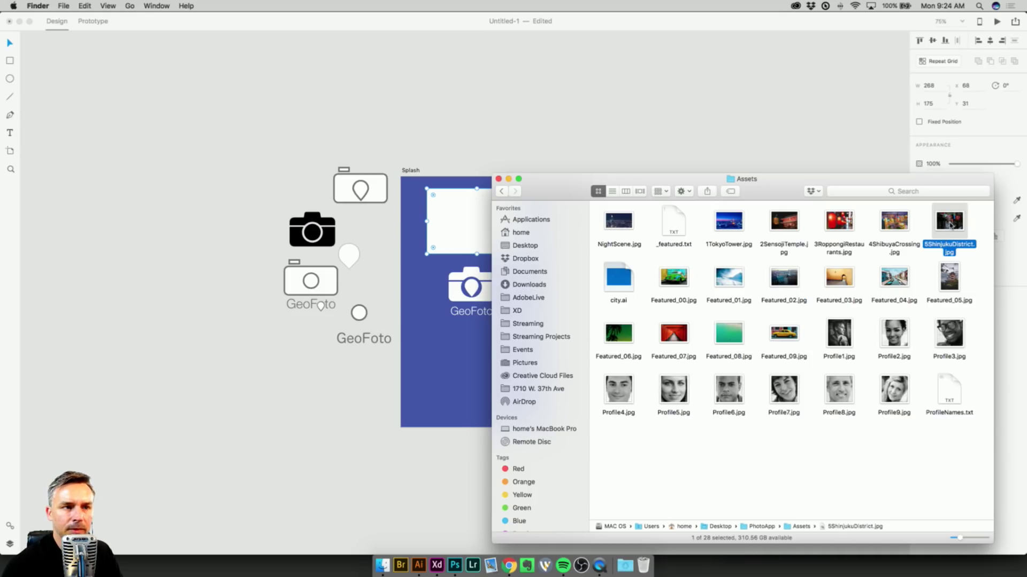
drag(951, 227, 453, 223)
click(456, 223)
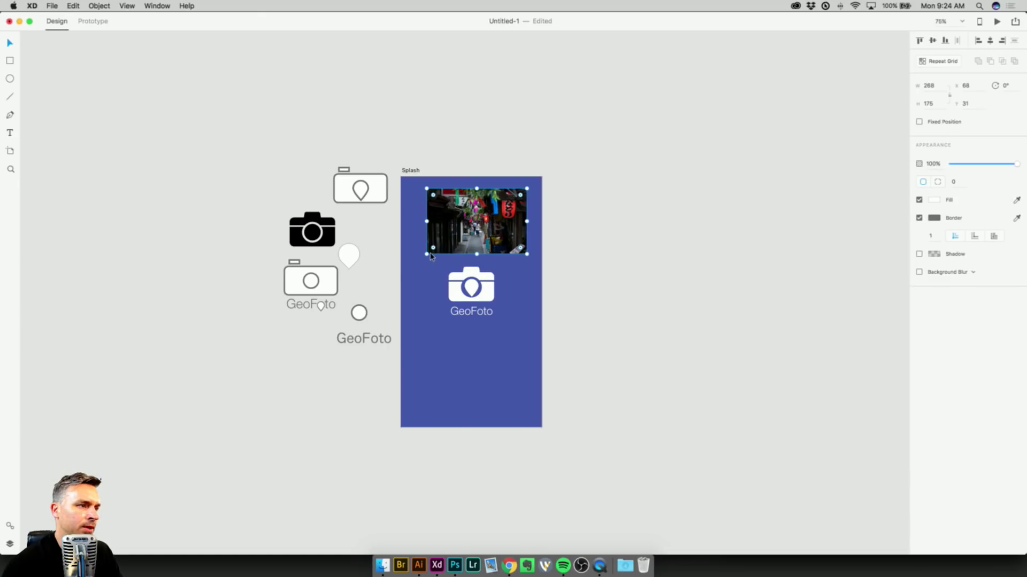
Stretch the photo rectangle to cover the whole Splash artboard at 375 by 667 and send it to the back.
drag(426, 255, 403, 423)
drag(526, 188, 541, 177)
right_click(504, 197)
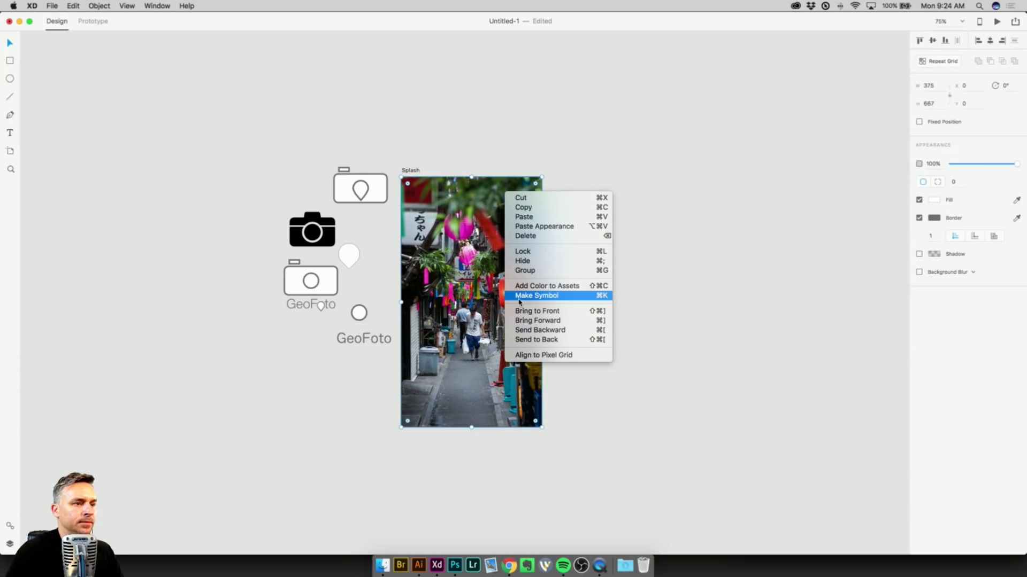
click(518, 340)
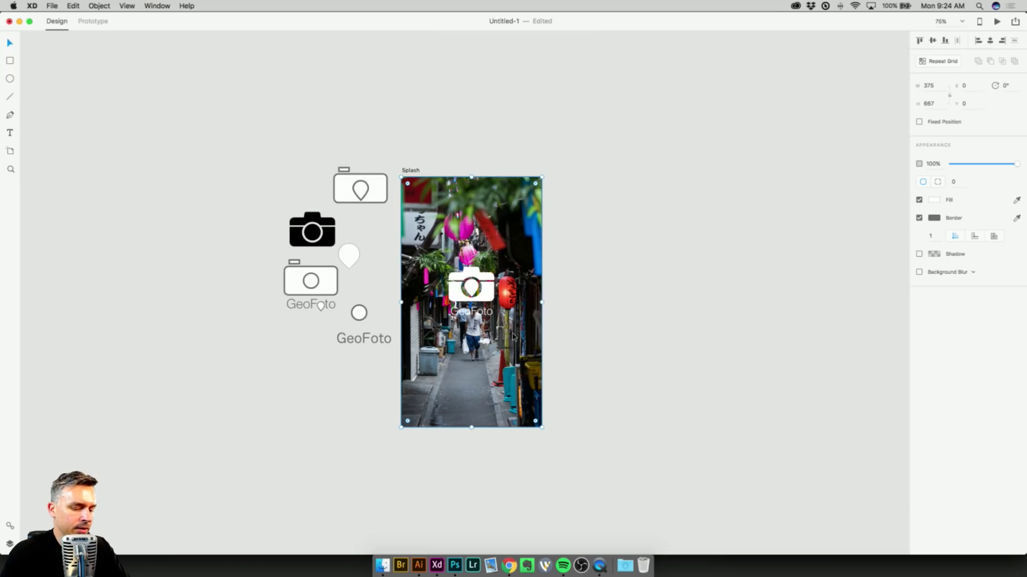
Change the Splash artboard's fill colour to black.
key(super+3)
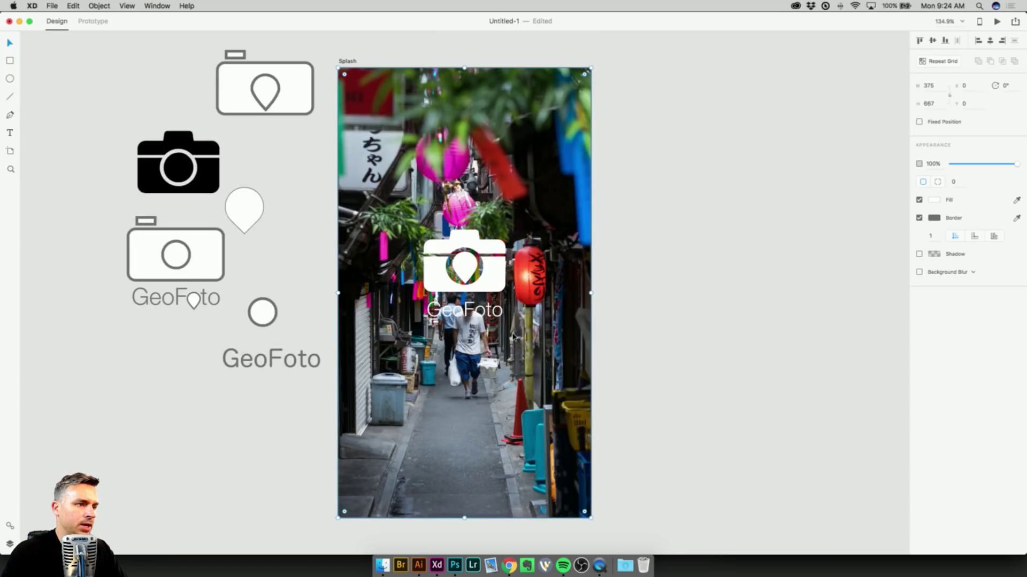
scroll(371, 122, left, 5)
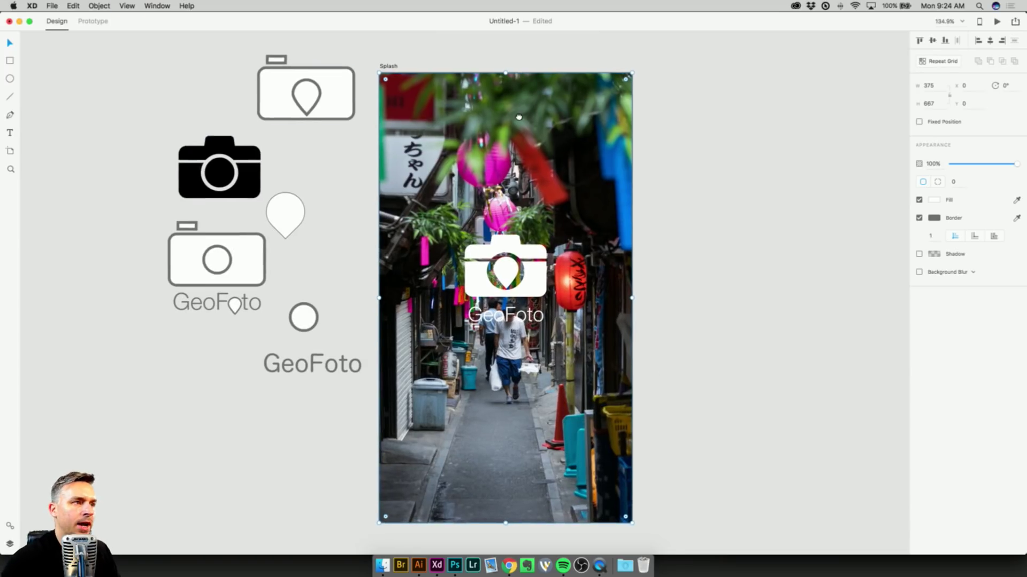
click(446, 68)
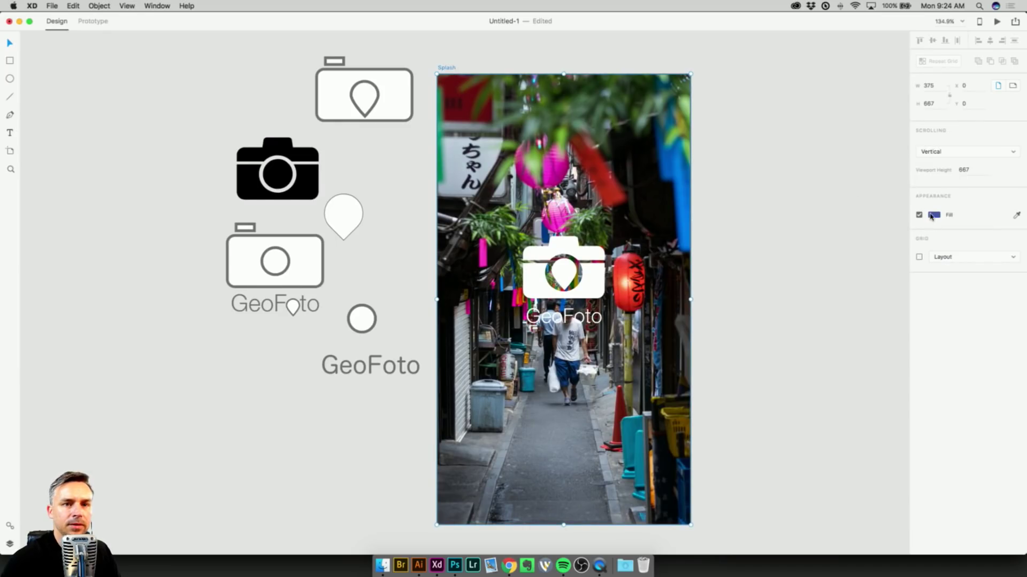
click(931, 215)
click(402, 134)
Lower the opacity of the Splash background photo to 50%.
click(520, 143)
drag(1012, 165, 984, 168)
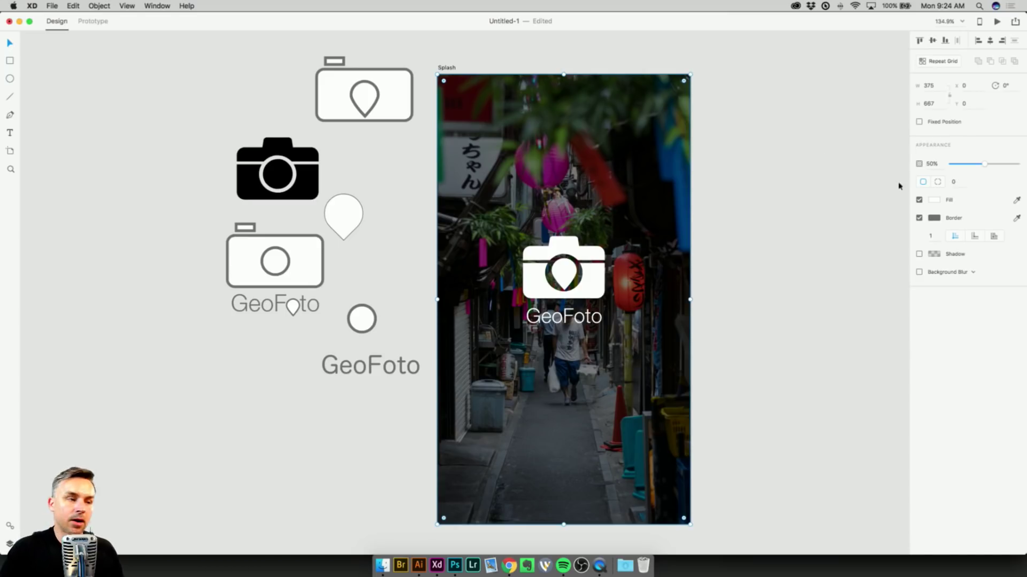
click(395, 147)
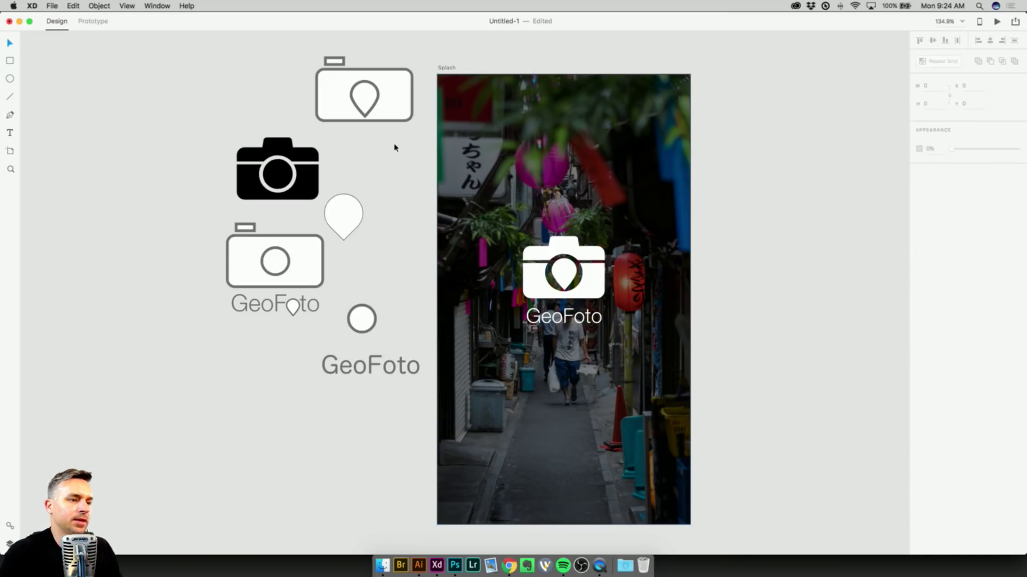
Copy all the Snapchat, Instagram and Behance screenshots from the Photo document and paste them into Untitled-1.
drag(393, 154, 294, 149)
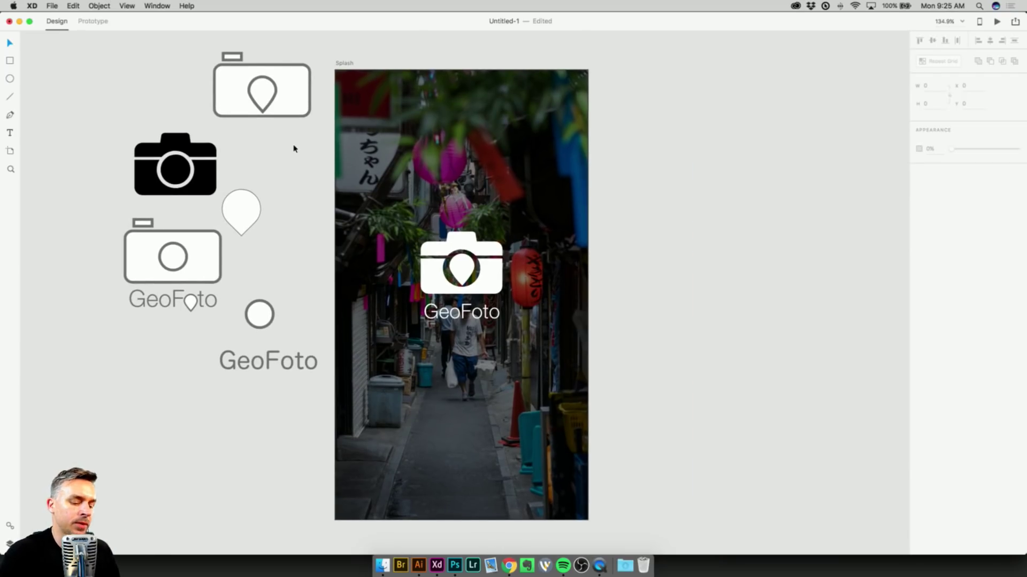
key(super+1)
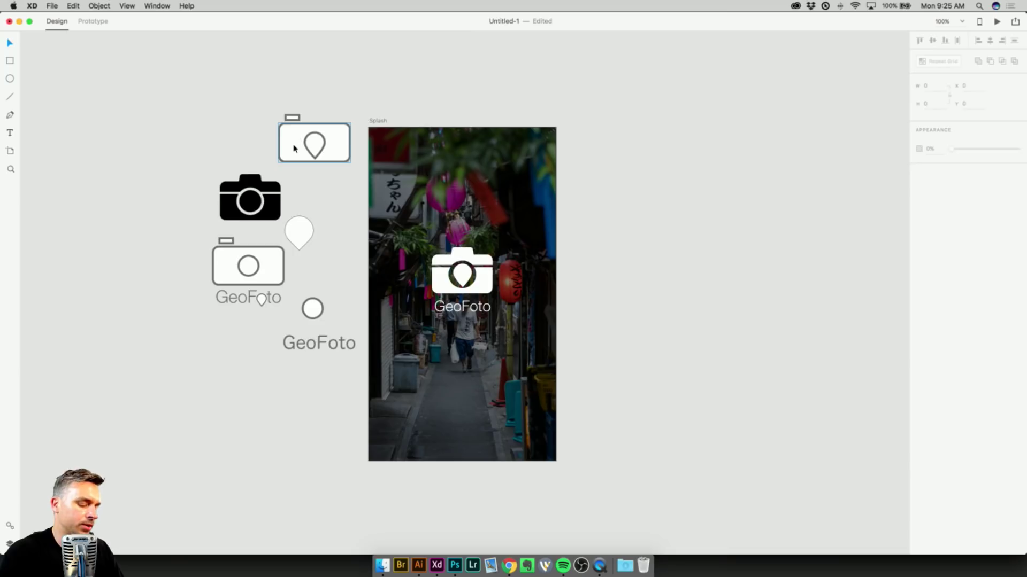
key(super+minus)
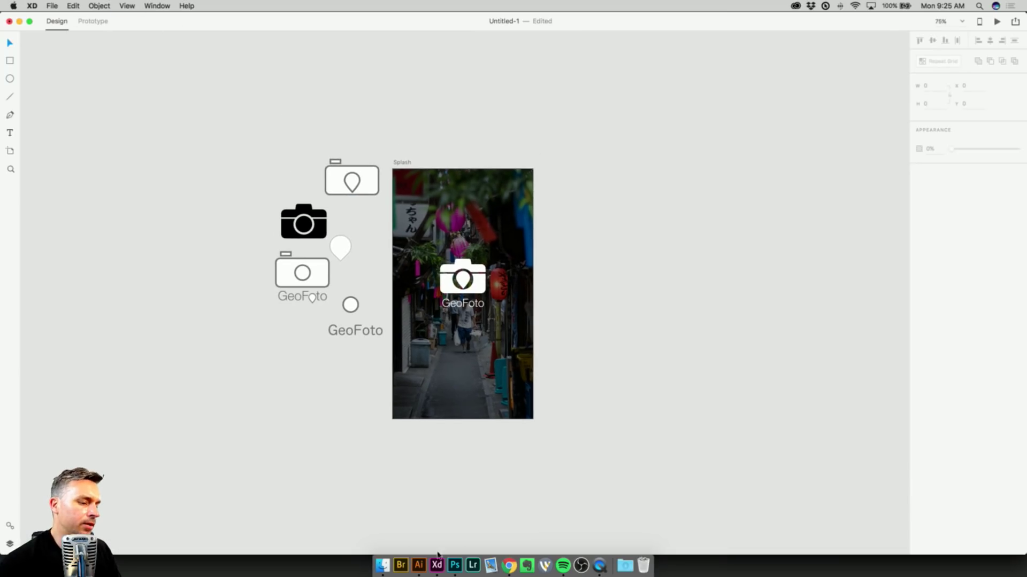
right_click(437, 568)
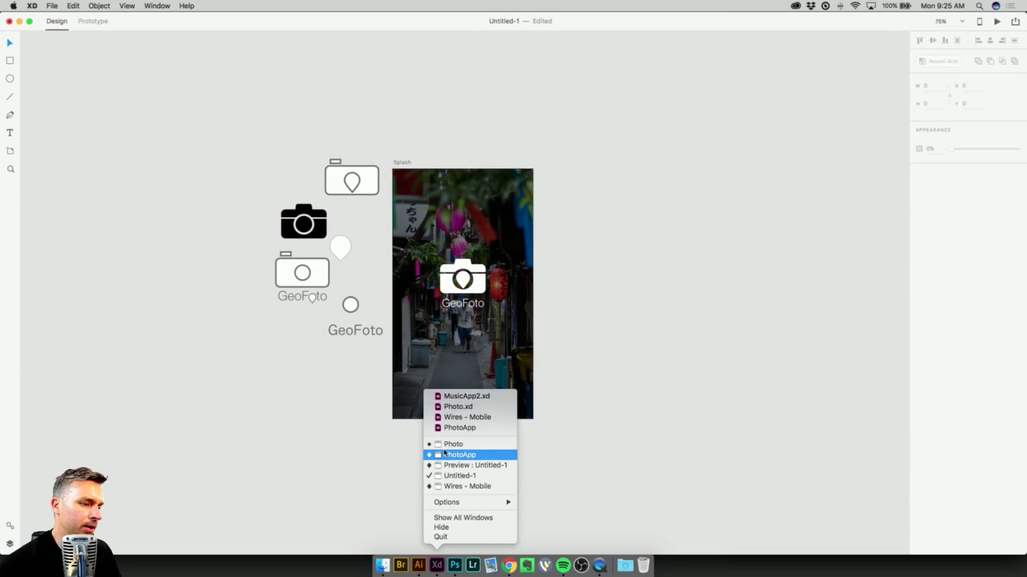
click(441, 445)
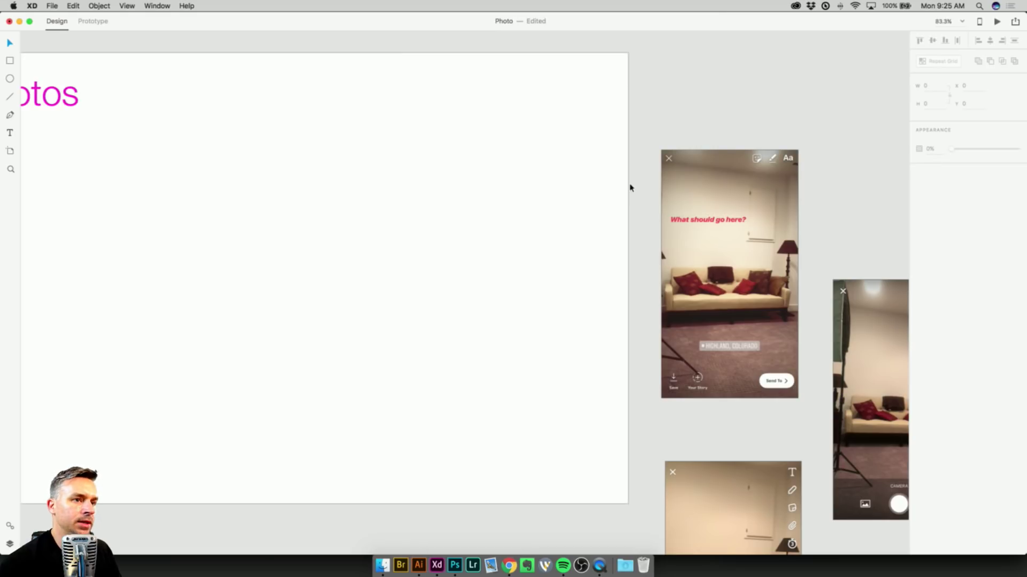
key(super+0)
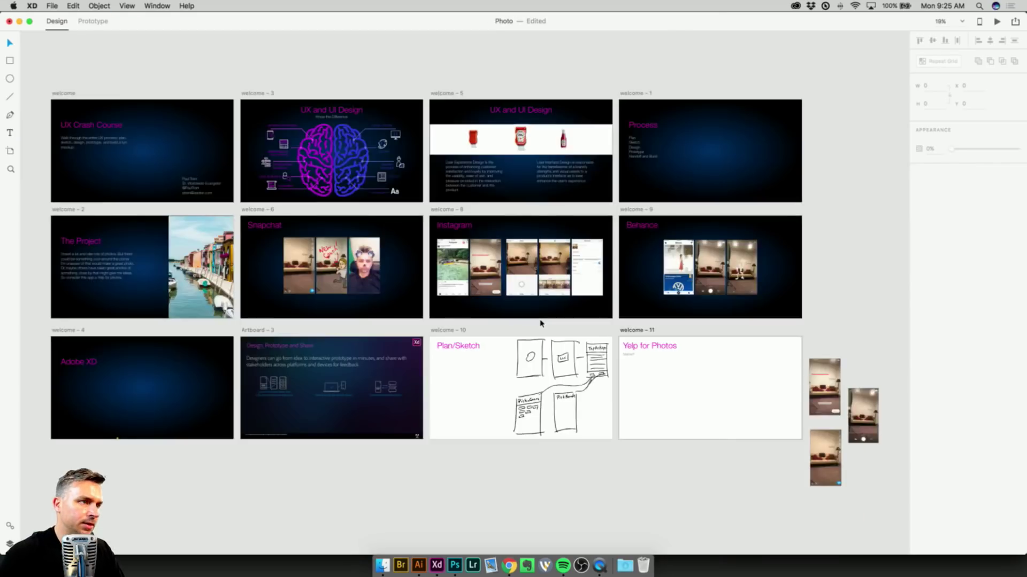
click(300, 264)
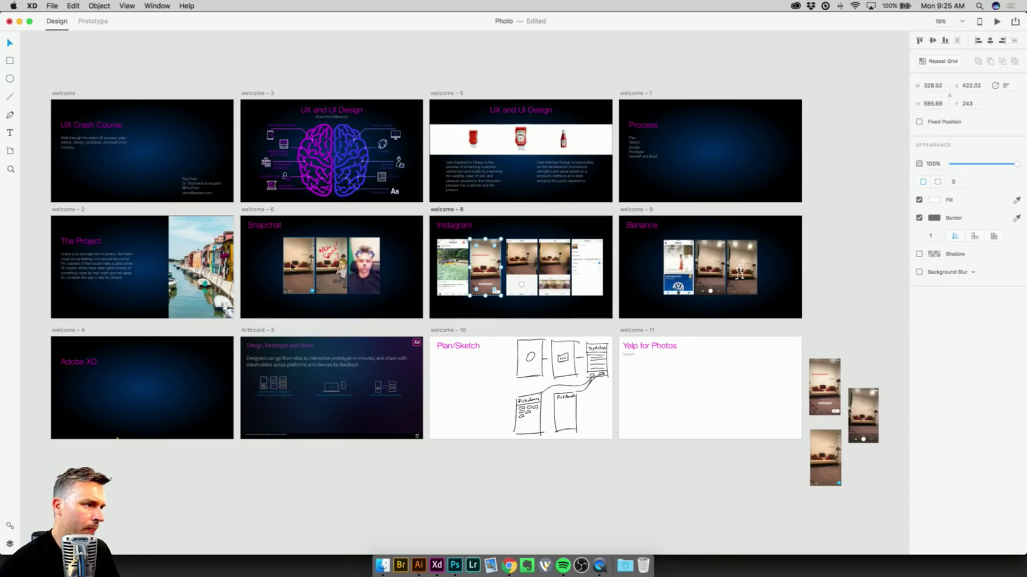
click(247, 254)
drag(257, 258, 778, 280)
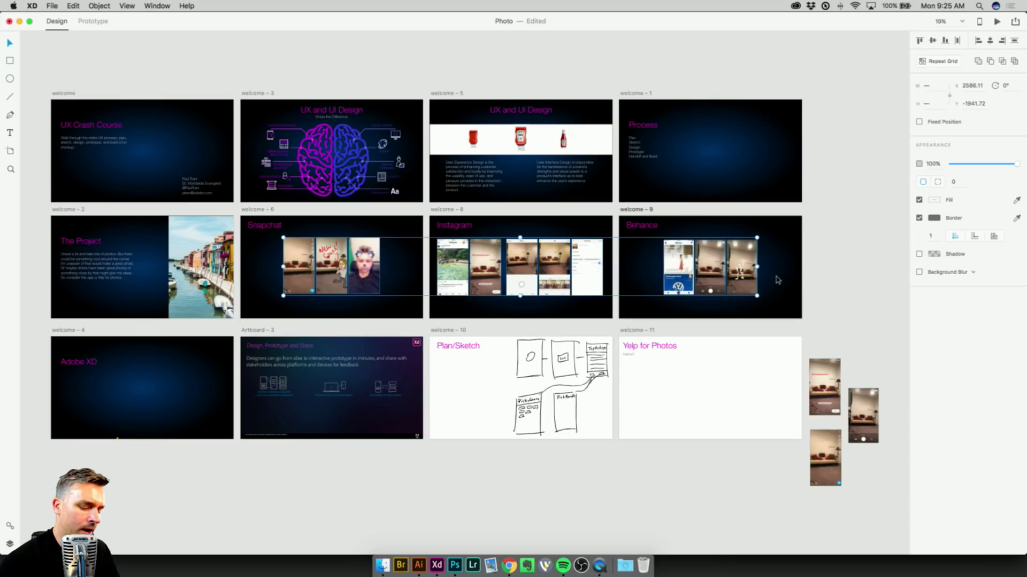
click(19, 21)
key(super+v)
Arrange the pasted screenshots beside the Splash artboard in three rows, one each for Snapchat, Instagram and Behance.
drag(177, 292, 324, 203)
key(super+minus)
key(super+minus)
click(314, 143)
drag(48, 135, 279, 255)
drag(185, 244, 453, 141)
drag(764, 149, 928, 272)
scroll(405, 179, up, 3)
scroll(405, 178, right, 2)
drag(288, 136, 309, 141)
drag(404, 177, 896, 342)
drag(753, 298, 458, 323)
drag(414, 137, 615, 340)
drag(475, 204, 497, 410)
Move all the screenshots together to X 420, Y 0.28 and enlarge them until each is about as tall as the Splash artboard.
scroll(498, 410, up, 5)
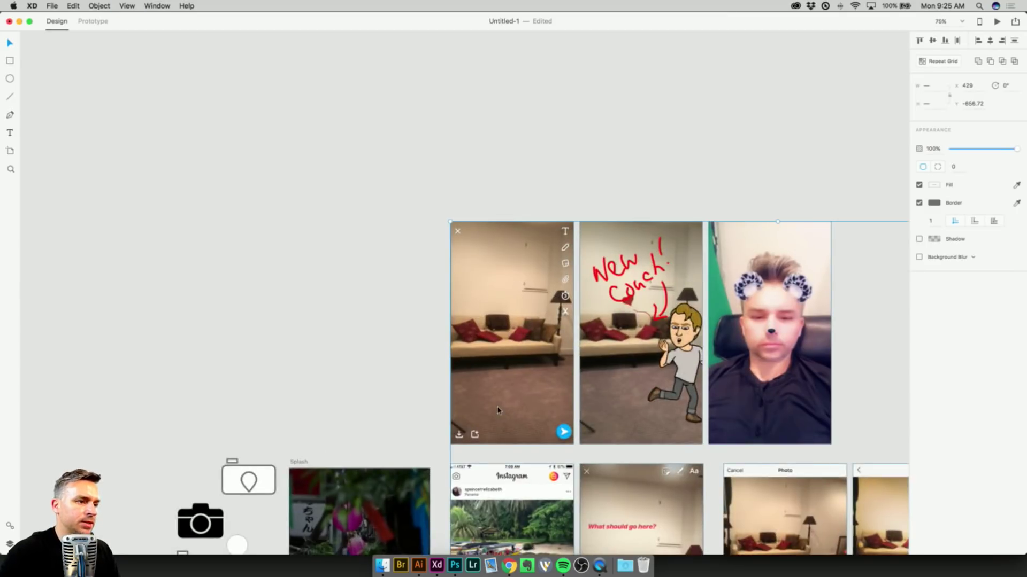
scroll(497, 320, down, 6)
scroll(406, 223, up, 5)
scroll(406, 223, right, 2)
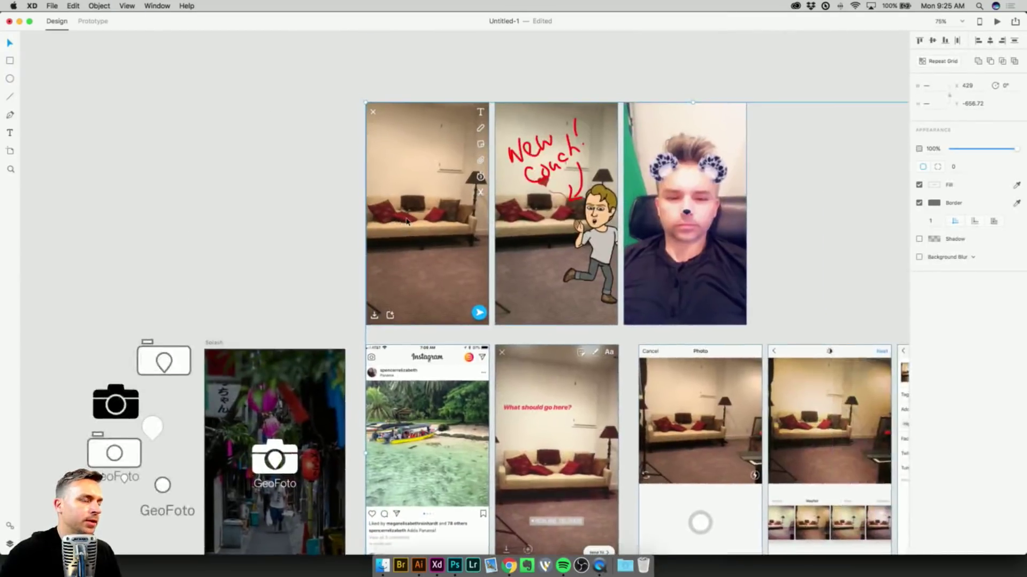
key(super+minus)
key(super+minus)
drag(463, 288, 455, 387)
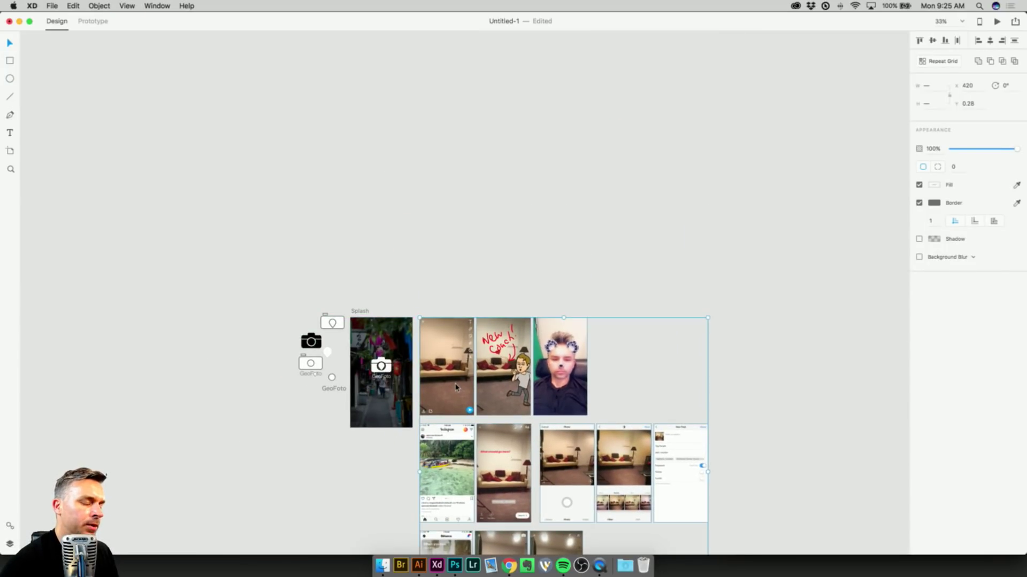
scroll(656, 508, down, 5)
drag(706, 490, 806, 530)
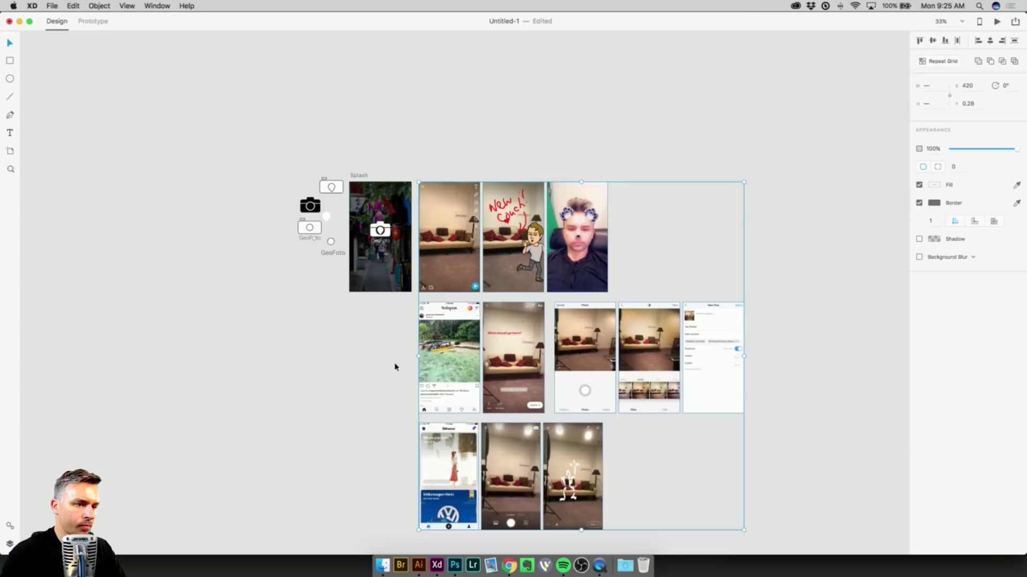
Examine the reference screenshots up close, especially Instagram's photo capture and story editing screens.
key(super+equal)
key(super+equal)
drag(533, 245, 332, 54)
scroll(332, 54, right, 5)
click(488, 55)
scroll(488, 55, left, 4)
scroll(492, 118, left, 3)
click(528, 244)
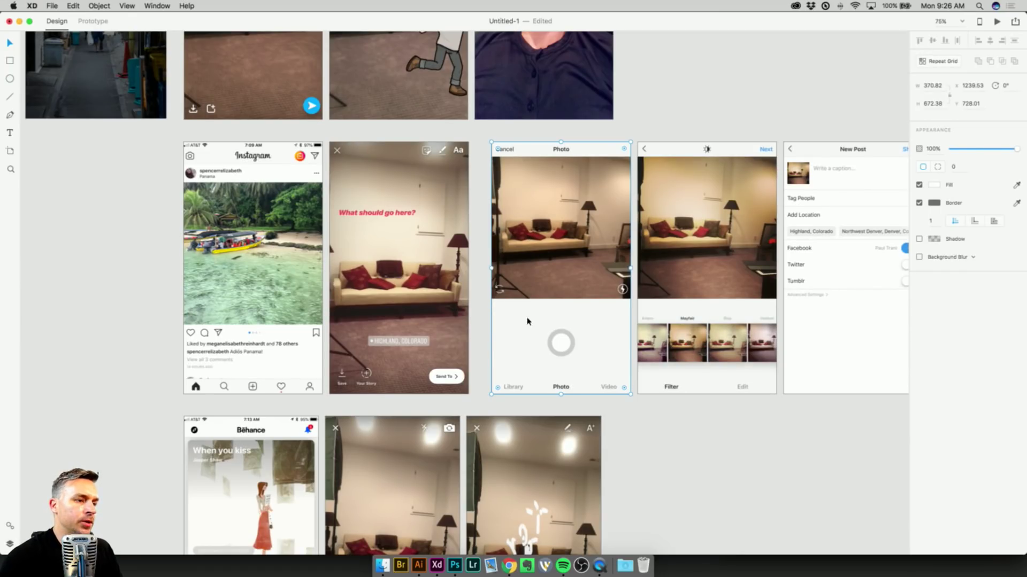
click(359, 178)
drag(359, 178, 551, 204)
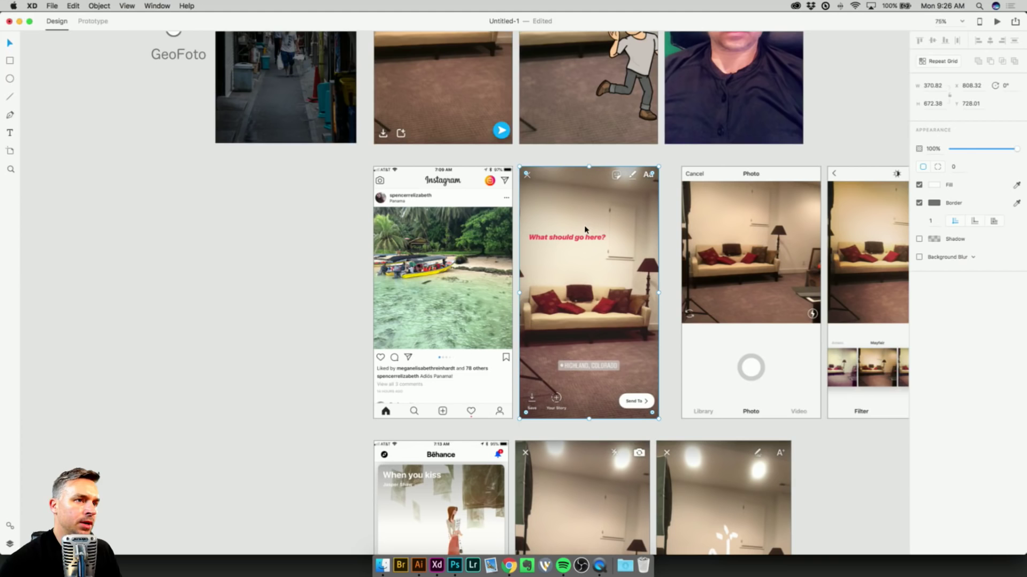
Move the Snapchat screenshot row away from Splash to about X 1247, keeping its vertical position, and select the Splash artboard.
click(143, 249)
drag(167, 231, 247, 521)
drag(451, 142, 778, 329)
drag(449, 198, 759, 199)
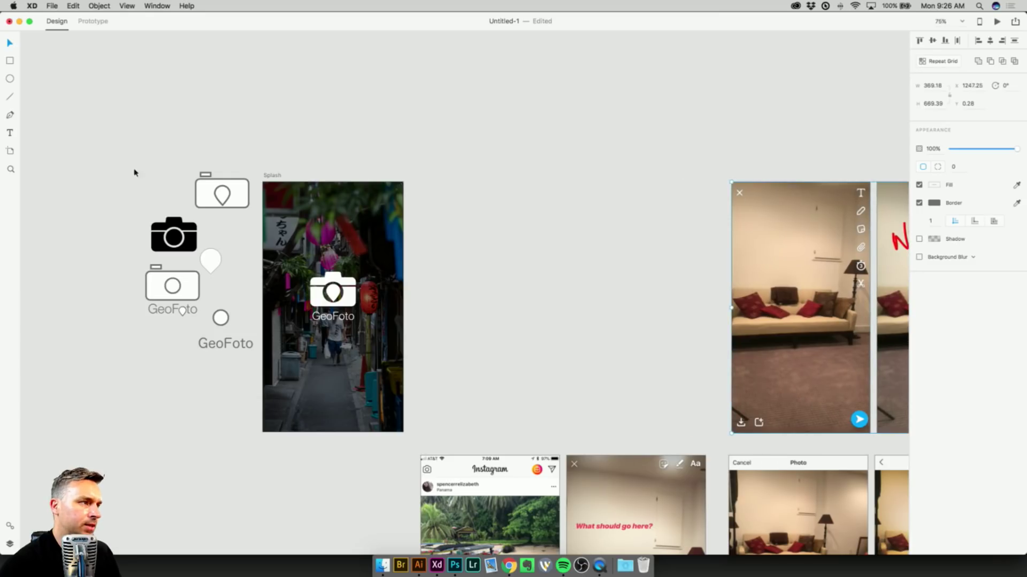
click(271, 176)
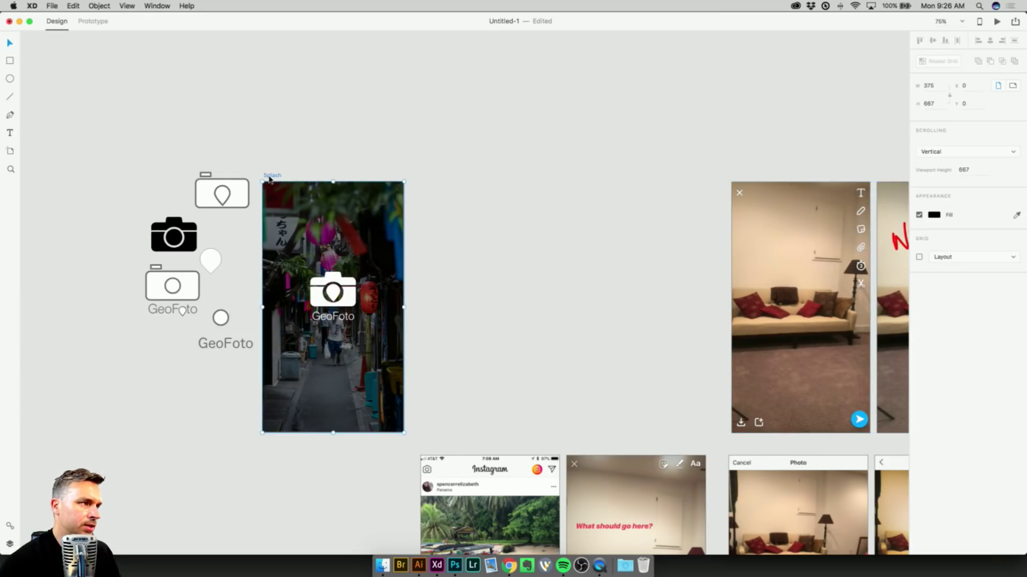
Duplicate the Splash artboard beside the original.
click(79, 6)
click(81, 81)
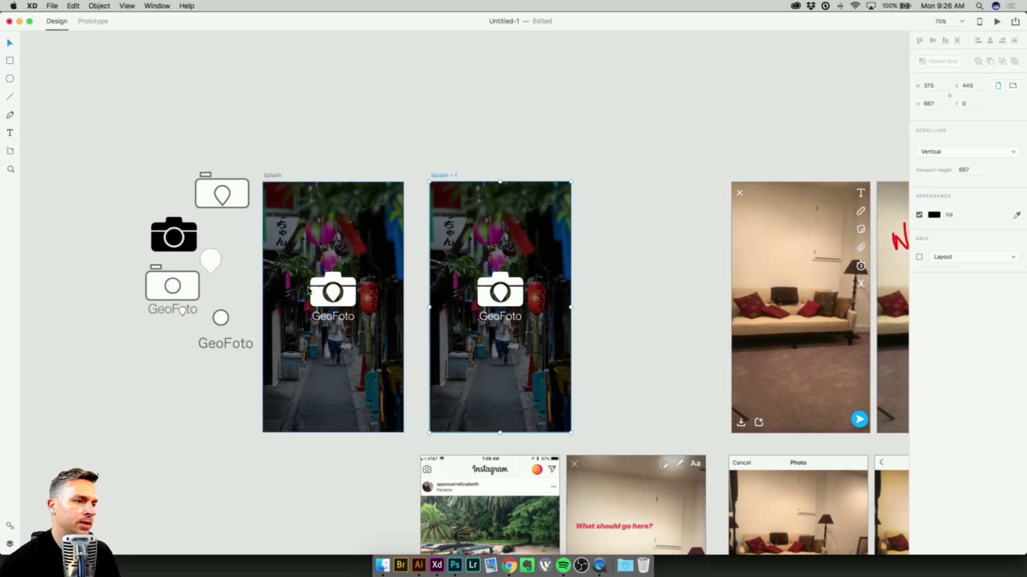
key(super+equal)
key(super+equal)
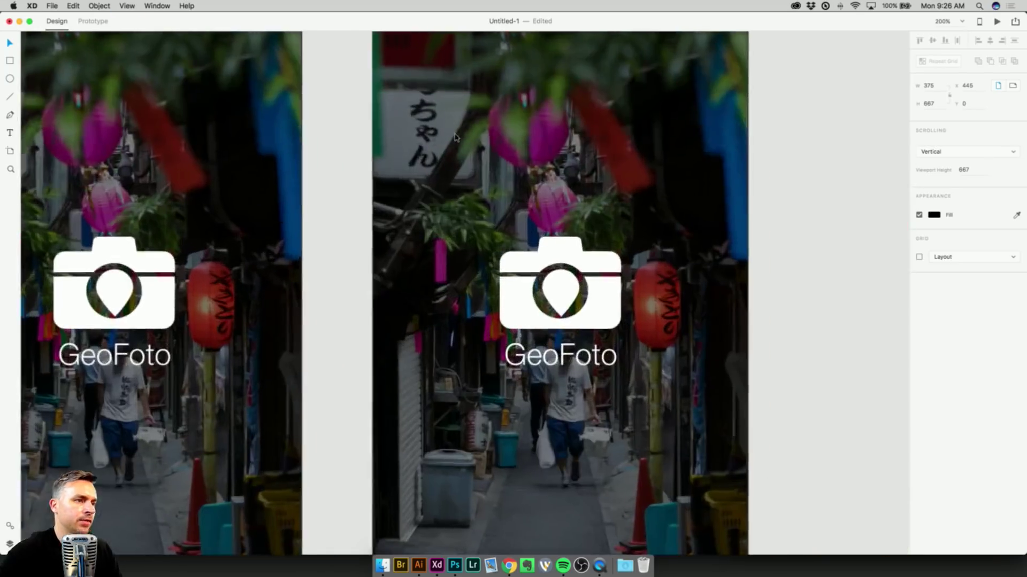
key(super+minus)
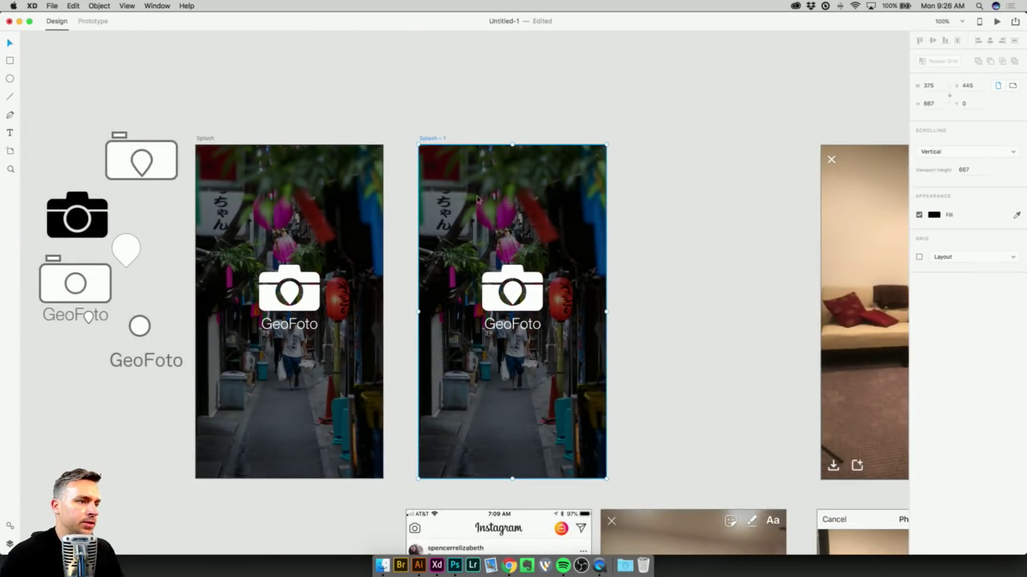
Rename the duplicated splash artboard as Photo.
click(411, 134)
click(429, 139)
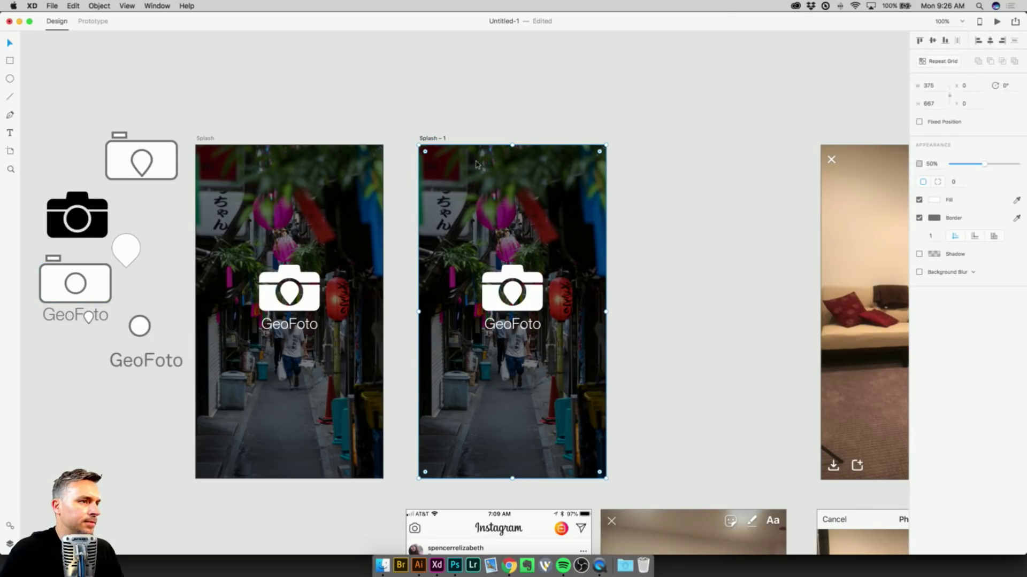
click(428, 138)
double_click(428, 138)
text(Photo)
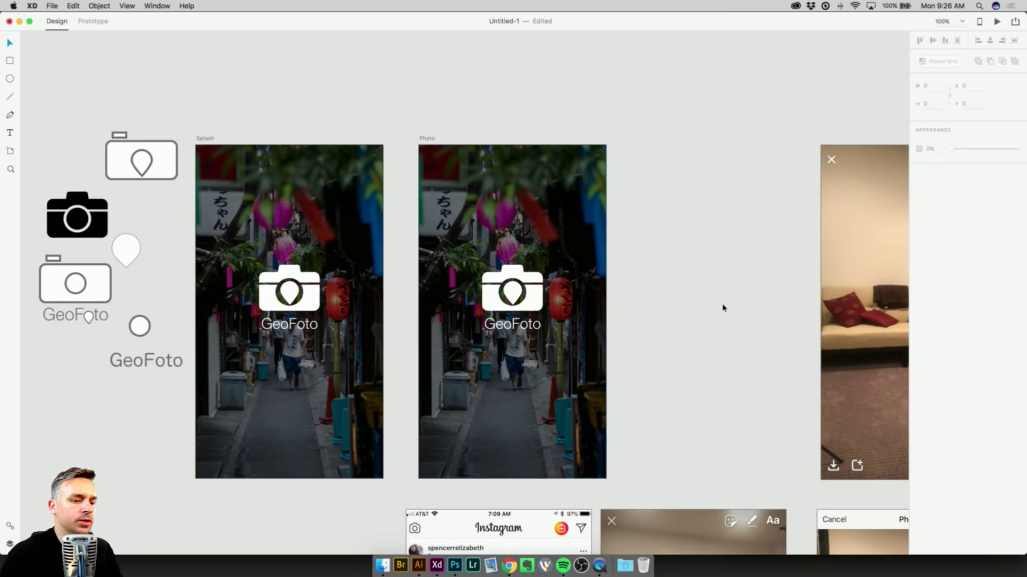
click(727, 302)
Delete the background photo, the camera logo and the GeoFoto text from the Photo artboard.
scroll(695, 241, down, 10)
drag(654, 114, 583, 163)
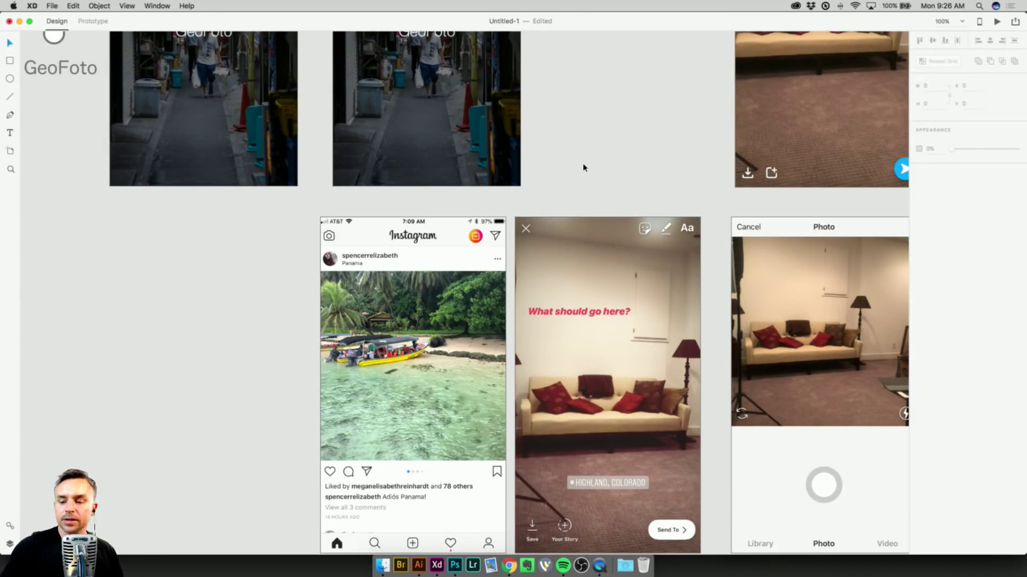
scroll(589, 182, up, 10)
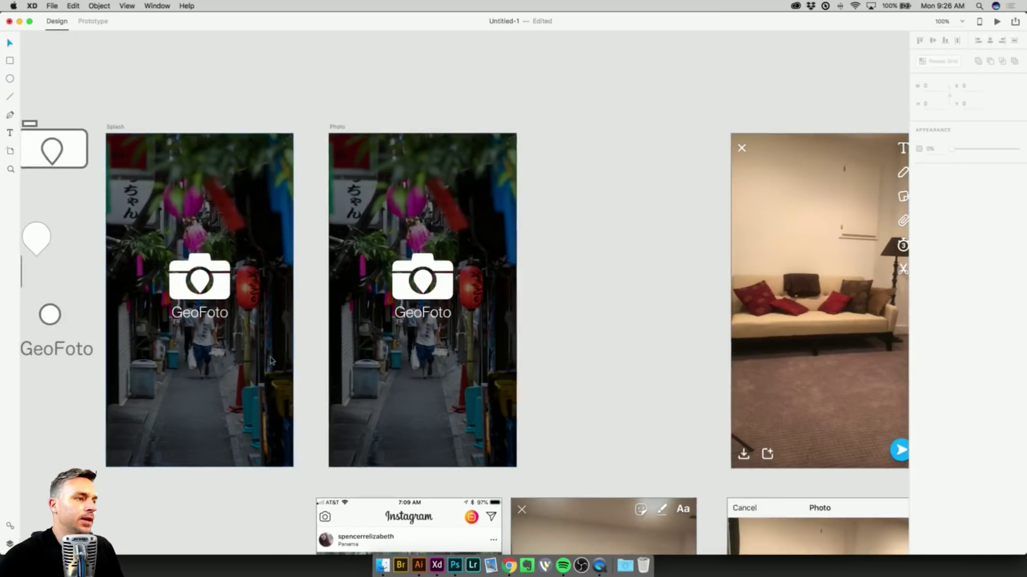
click(381, 210)
key(Delete)
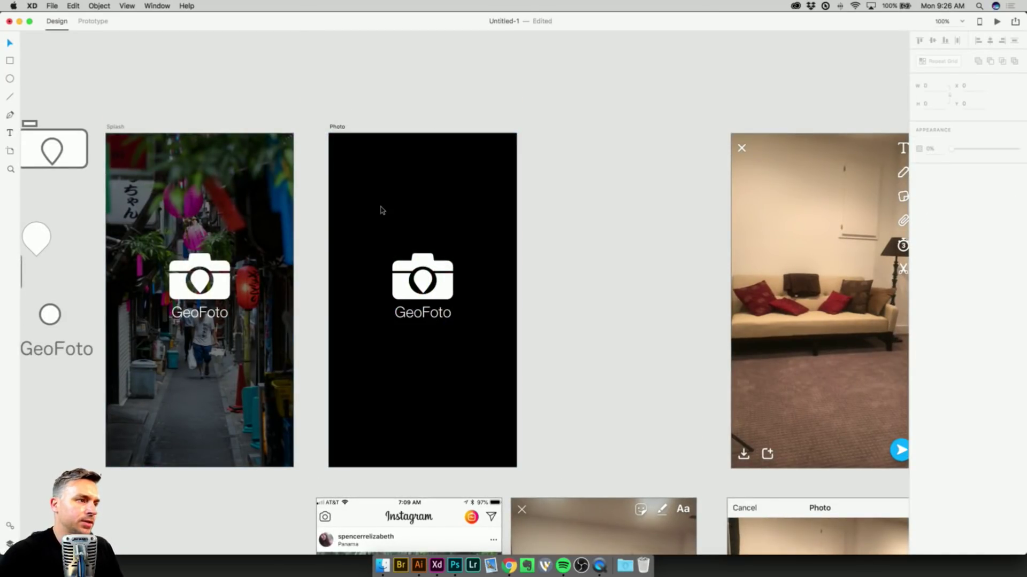
drag(363, 227, 476, 362)
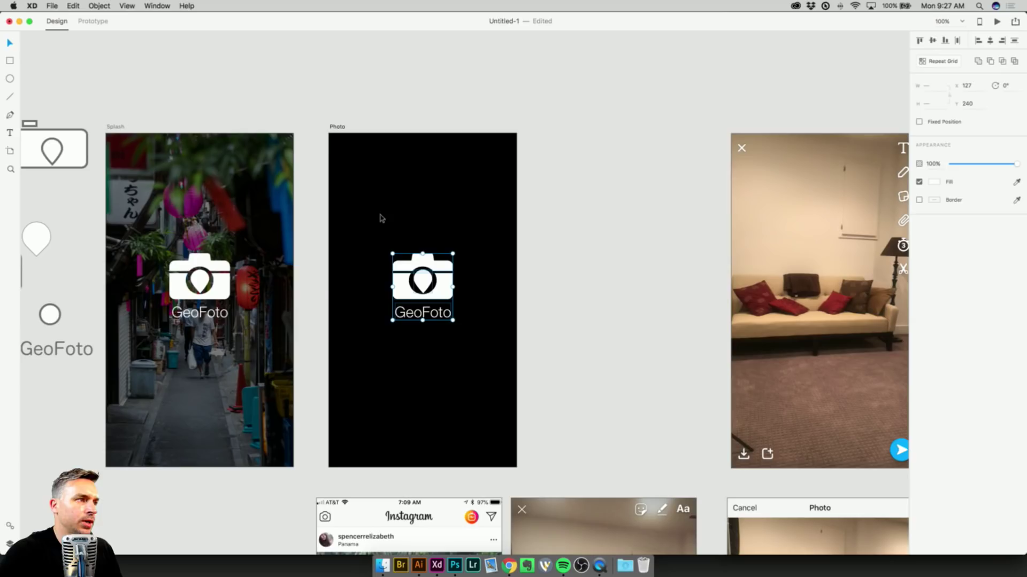
key(Delete)
Move the Behance camera screenshot to the Photo artboard's top-left corner and enlarge it to about 374.79 by 666.57 to fill the artboard.
scroll(562, 355, down, 7)
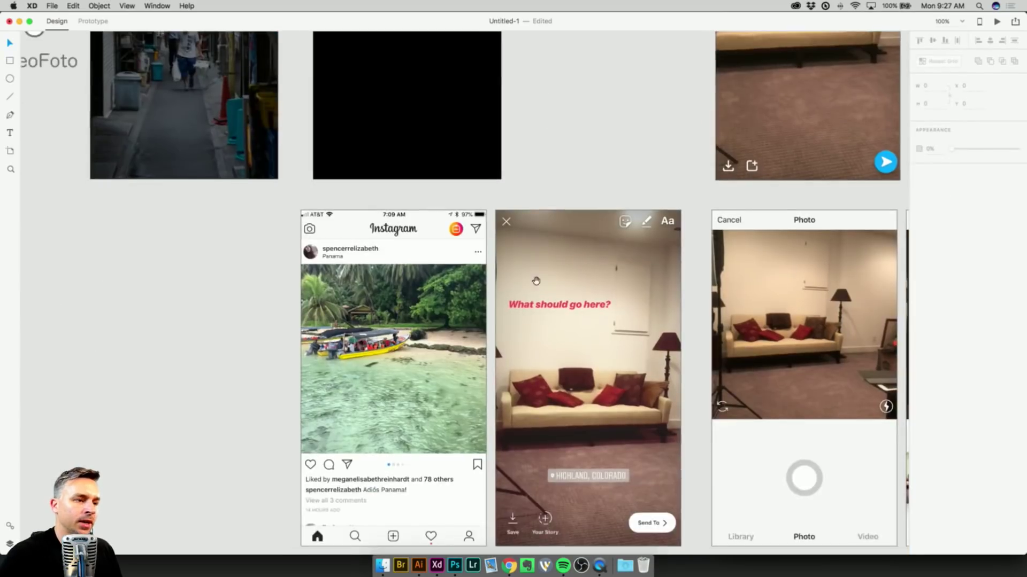
scroll(455, 209, down, 10)
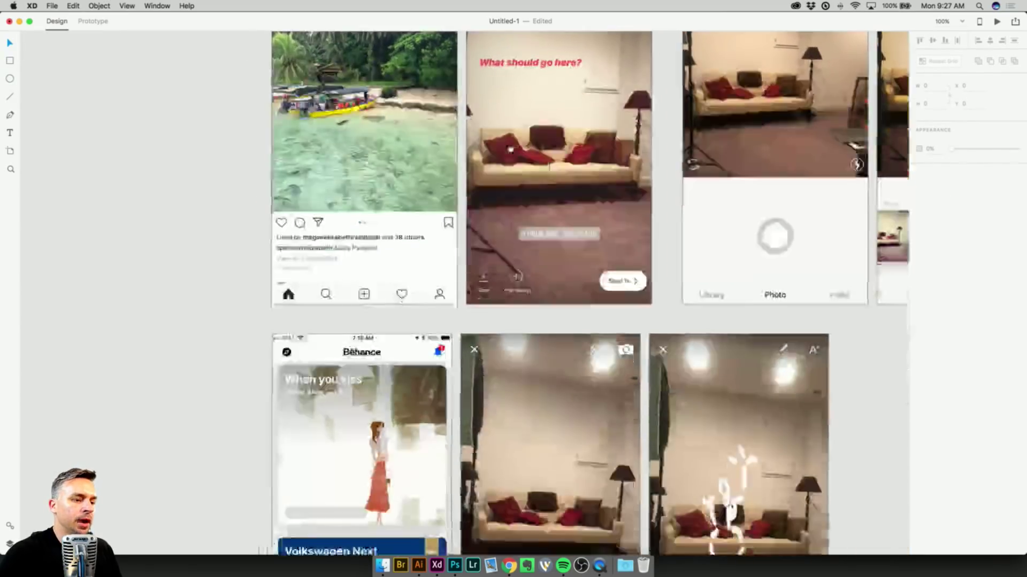
scroll(576, 206, down, 4)
scroll(529, 225, up, 4)
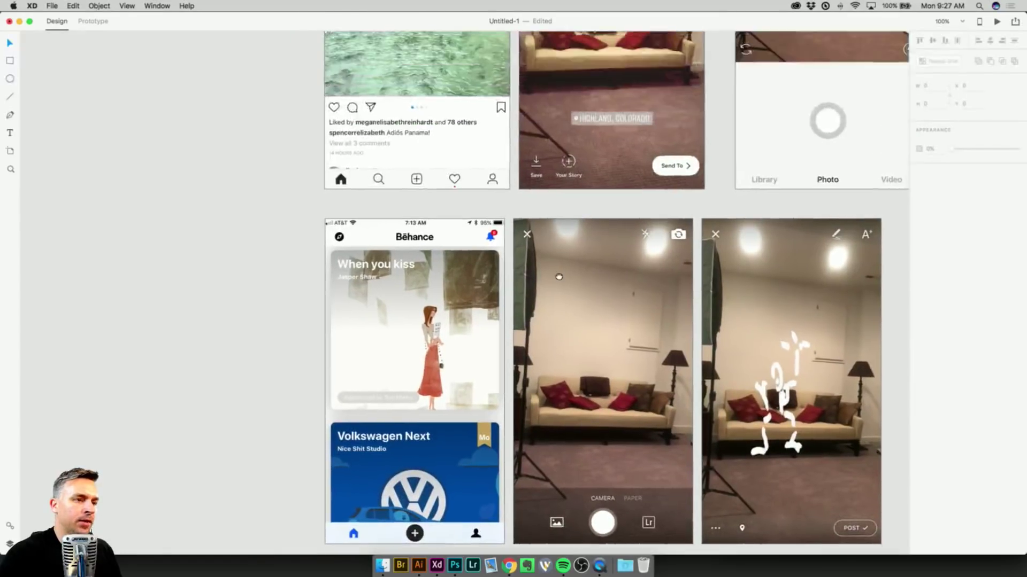
click(523, 227)
scroll(473, 201, up, 10)
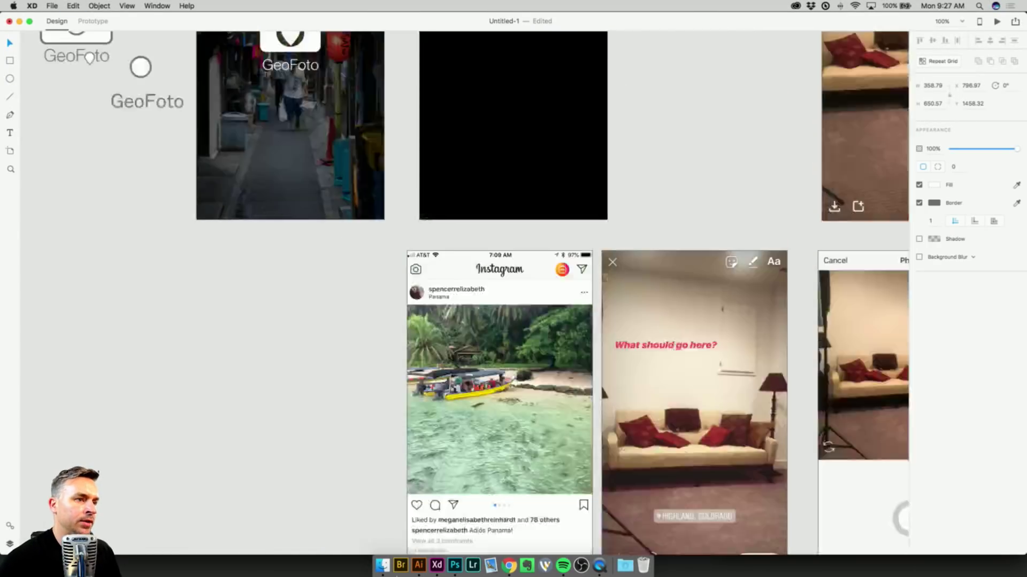
scroll(410, 345, up, 5)
drag(404, 478, 518, 228)
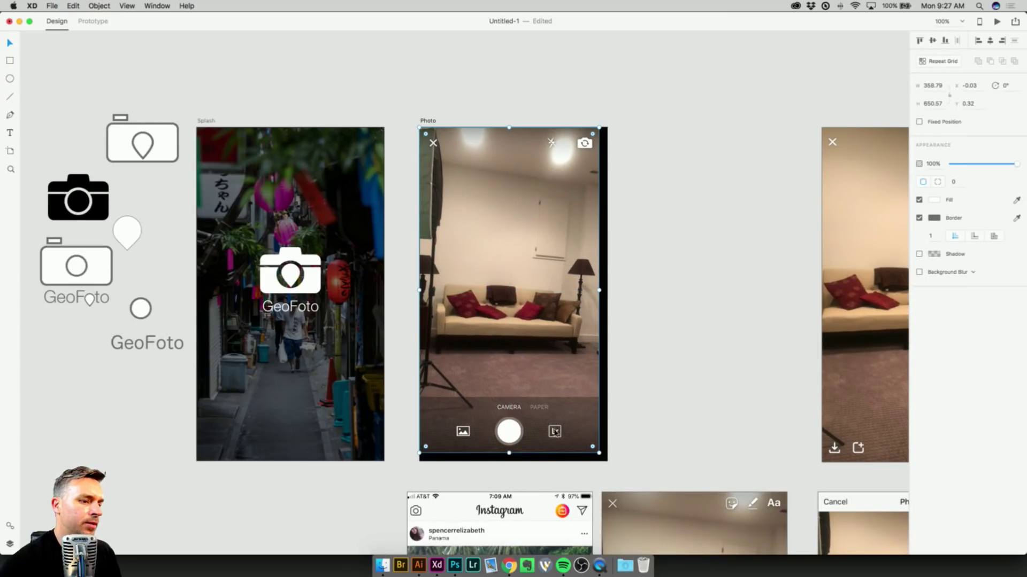
drag(599, 452, 608, 461)
key(super+equal)
scroll(585, 355, up, 5)
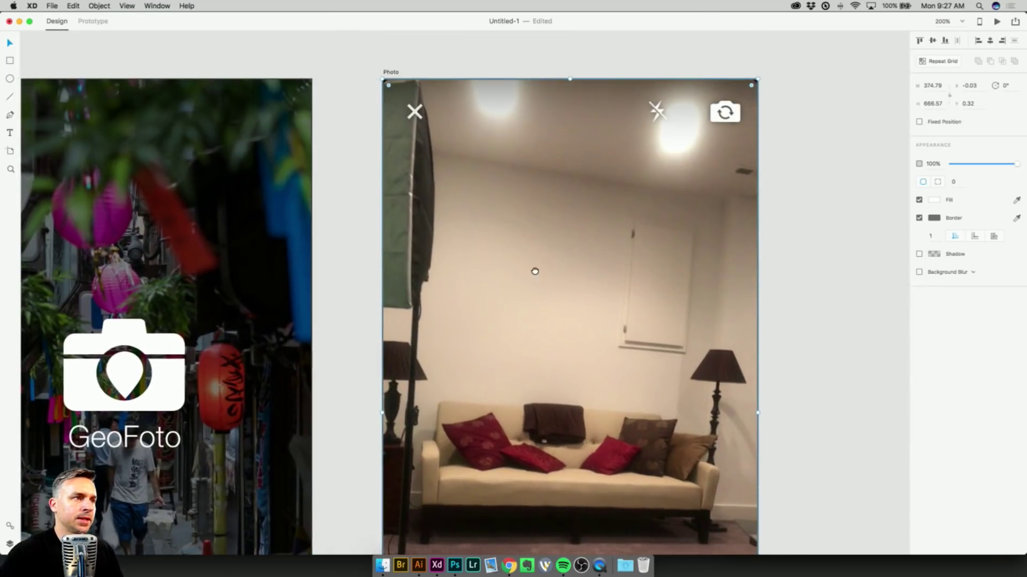
Show the Photo artboard's layers and lock the IMG_0137 screenshot, unlocking and relocking it once.
key(super+y)
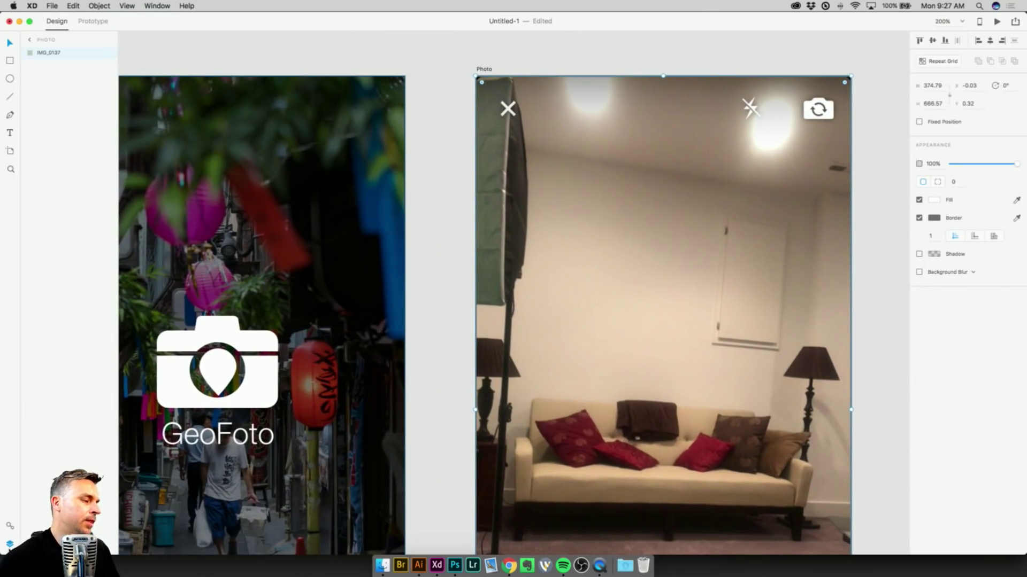
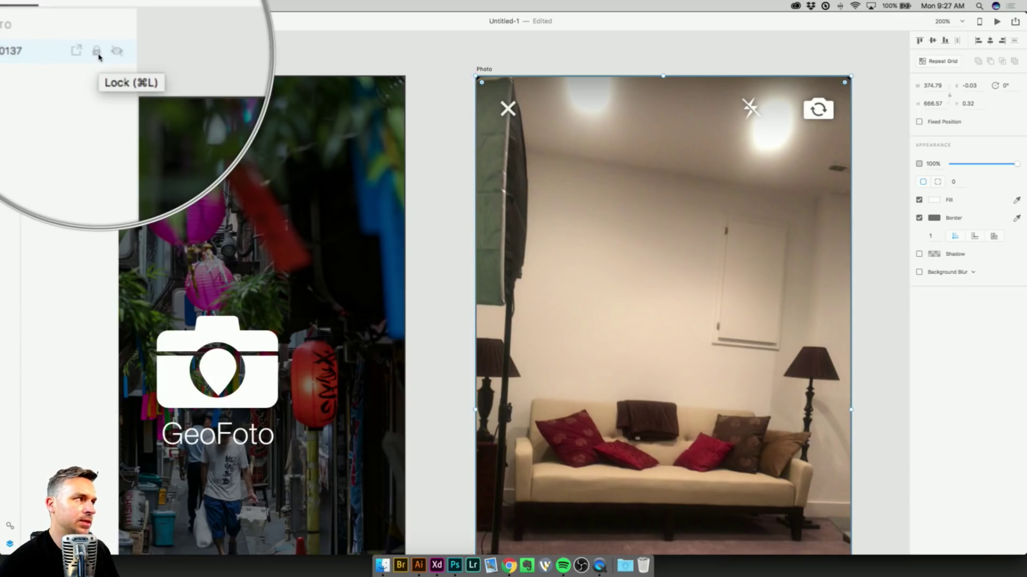
click(97, 53)
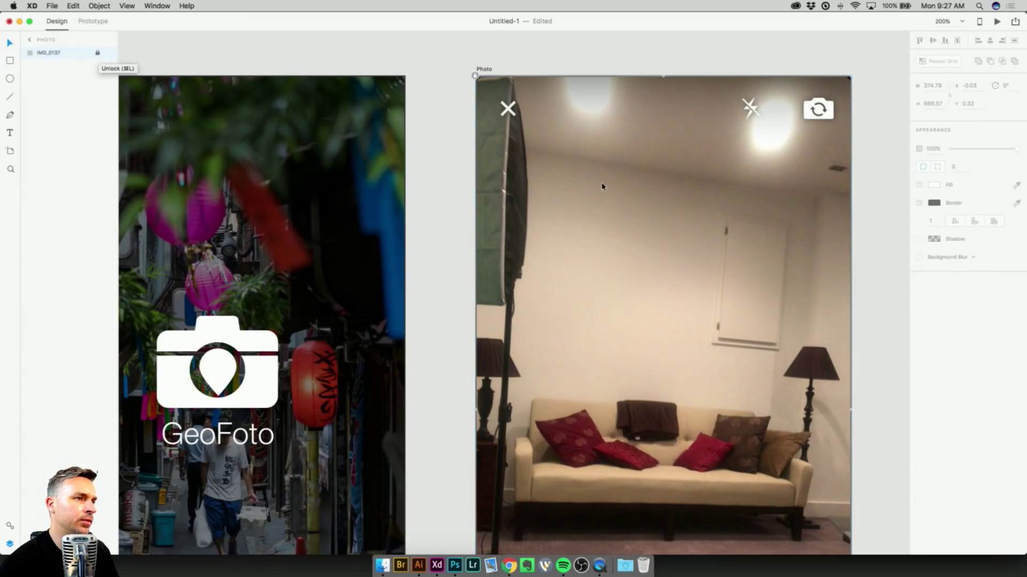
right_click(565, 146)
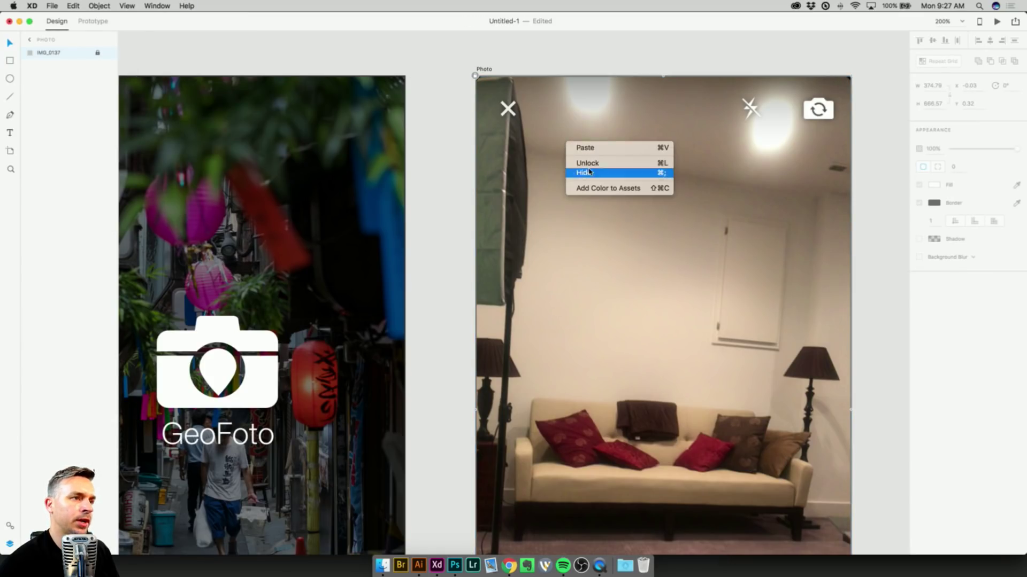
click(568, 163)
right_click(567, 167)
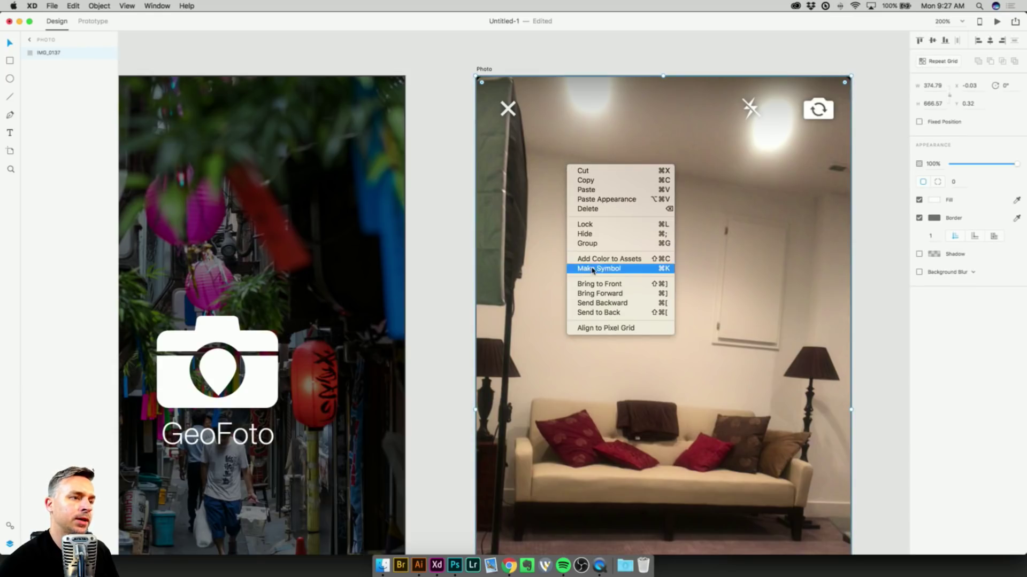
click(586, 225)
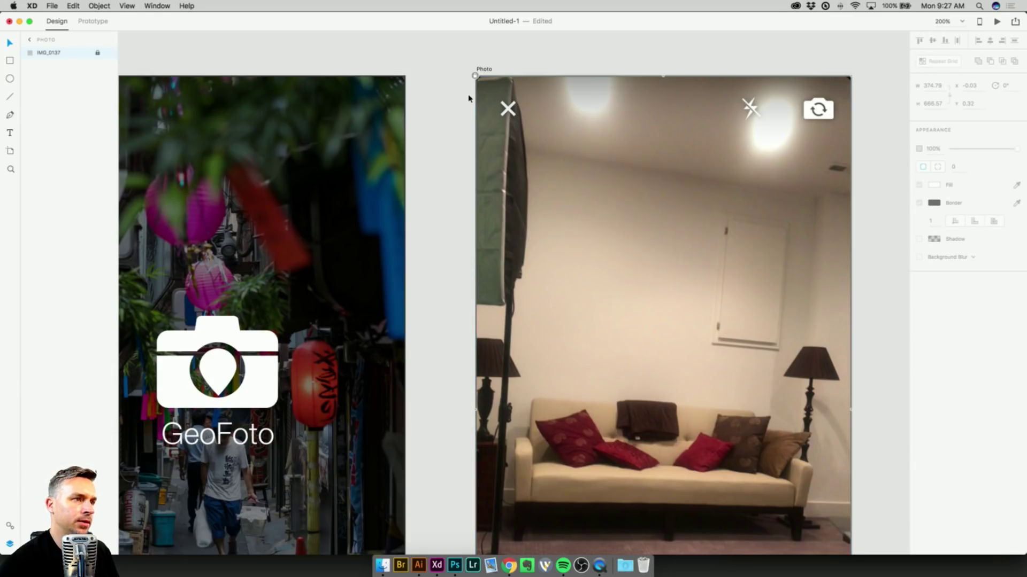
Draw a diagonal line about 13 by 13 near the screenshot's close icon, with a border width of 5 in white #FFFFFF.
click(10, 97)
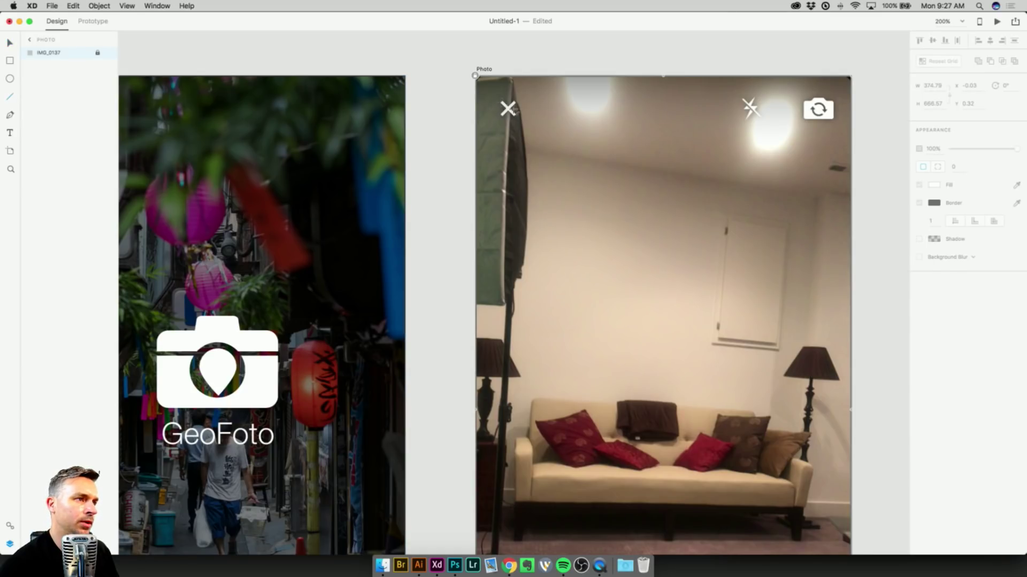
drag(554, 116, 568, 129)
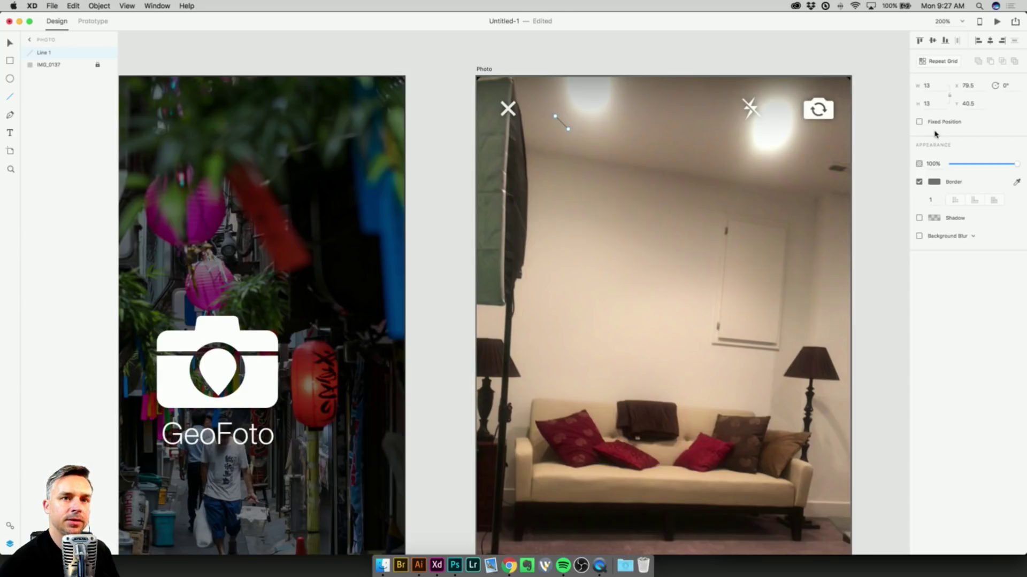
click(931, 200)
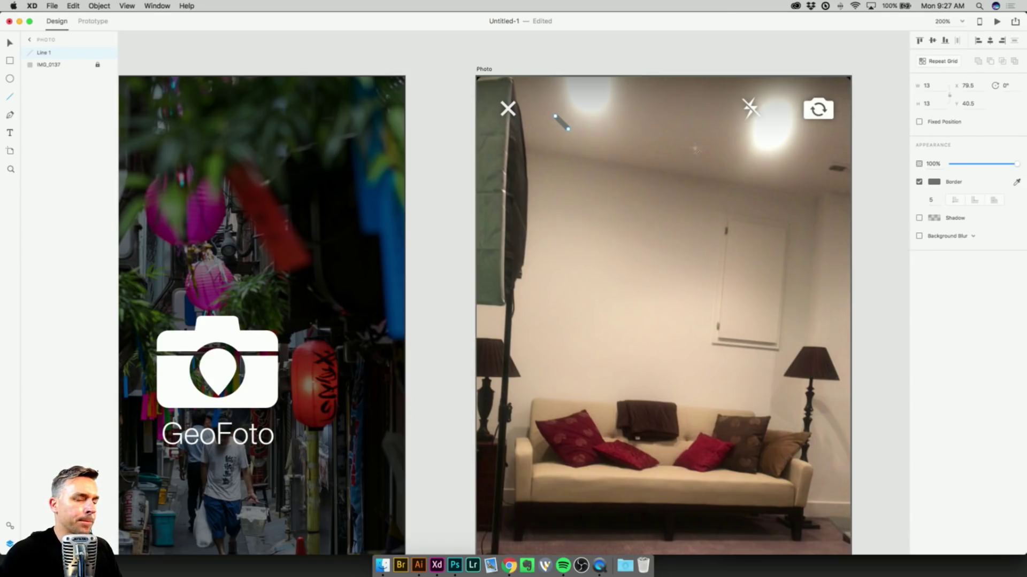
click(8, 43)
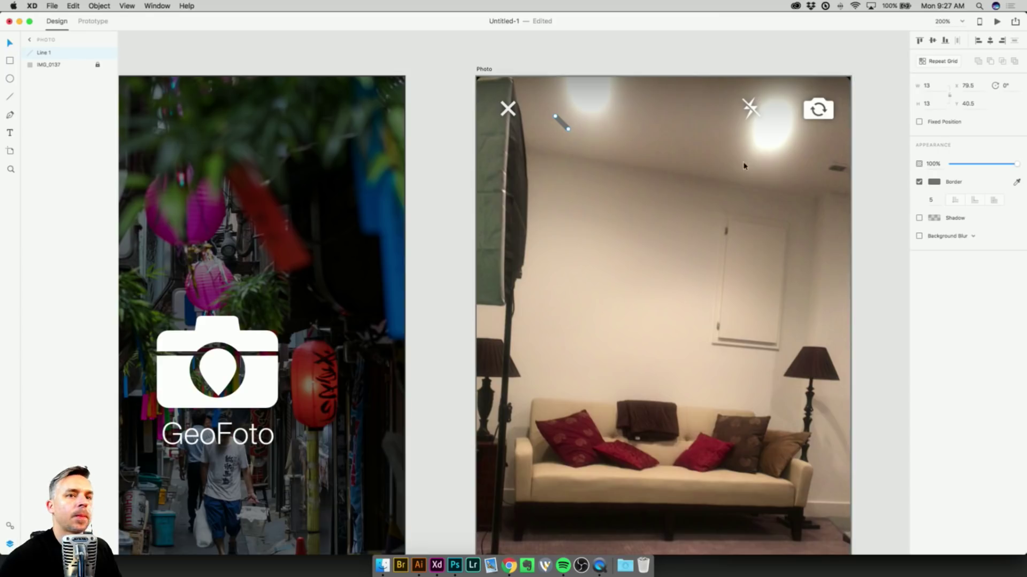
click(933, 182)
click(826, 203)
drag(826, 204, 766, 123)
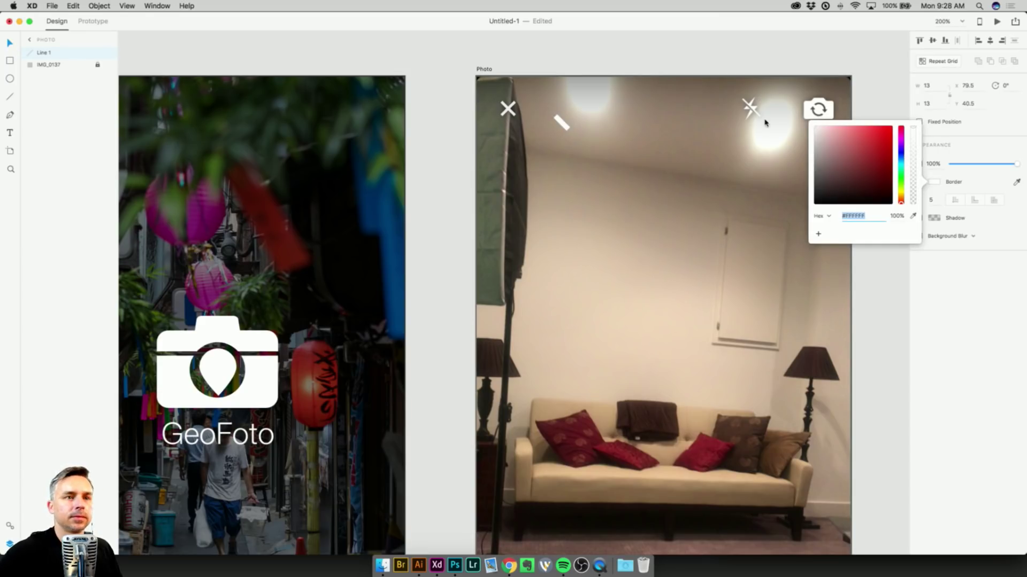
Duplicate the white diagonal line and place the copy beside it at about X 106.5, Y 40.5.
click(561, 121)
drag(560, 121, 588, 125)
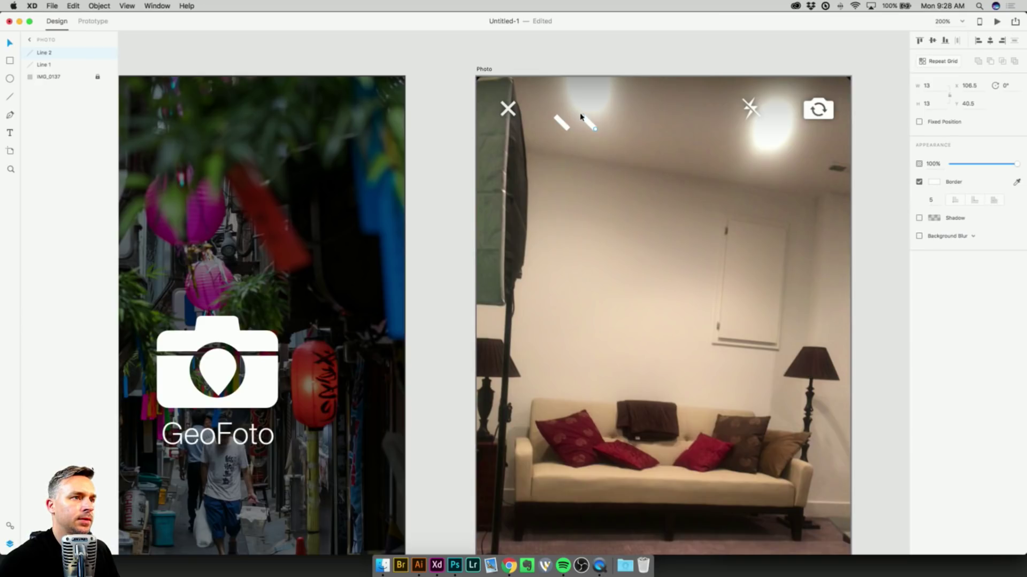
click(580, 116)
click(590, 126)
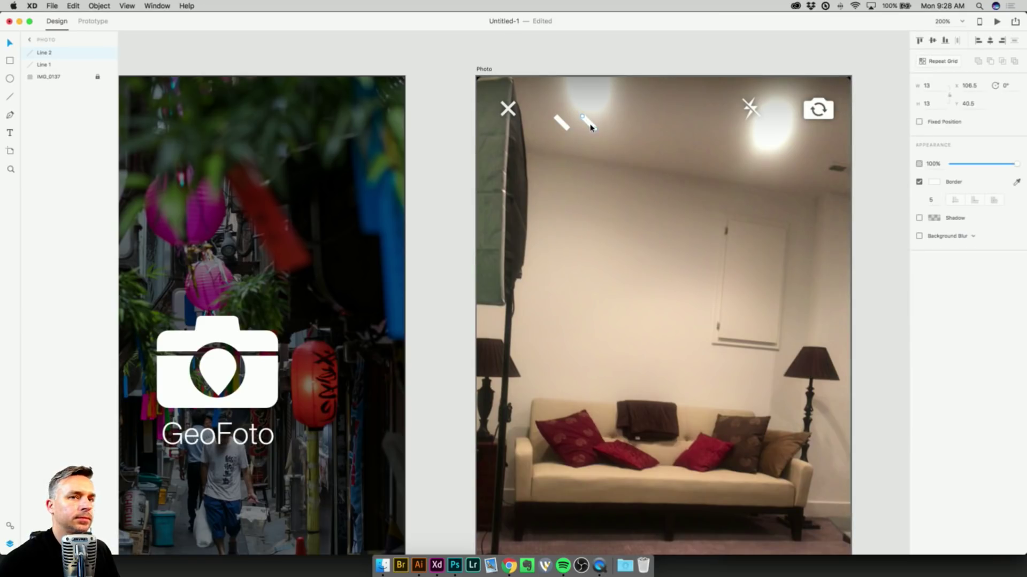
key(alt)
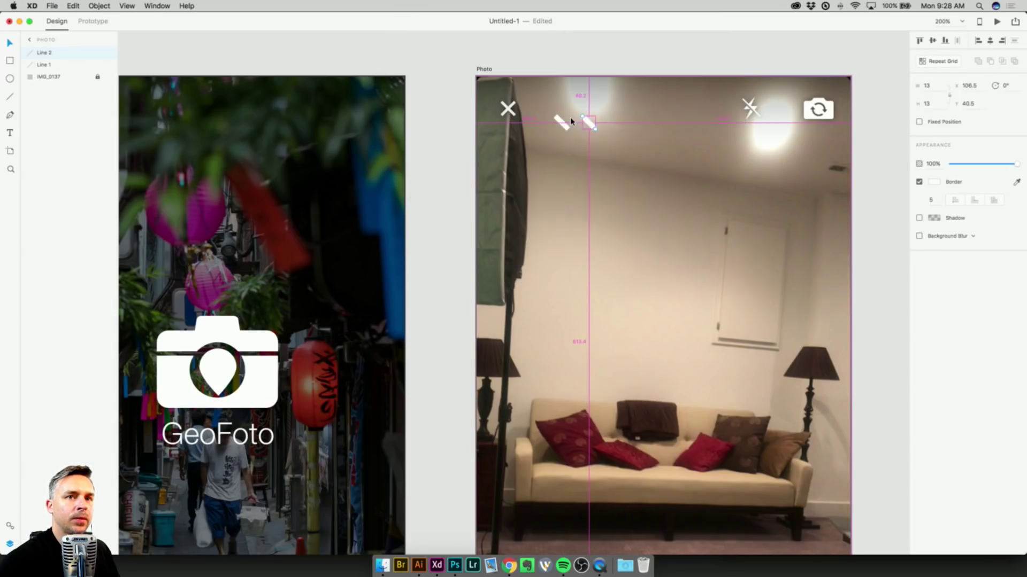
Rotate the copied line to 90° and move it over the first line at X 79.5, Y 40.5 to form an X.
click(1004, 85)
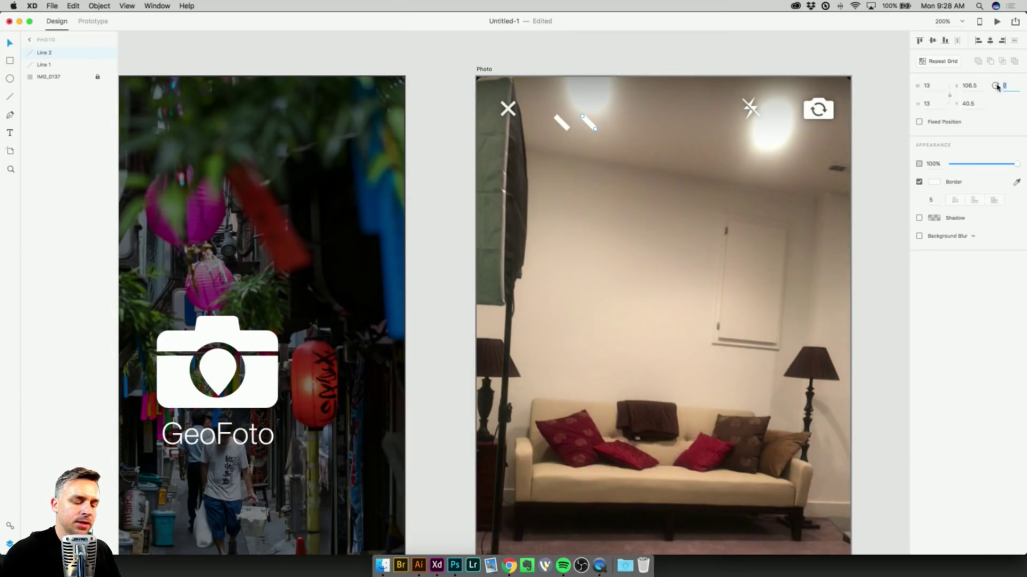
text(90)
key(Return)
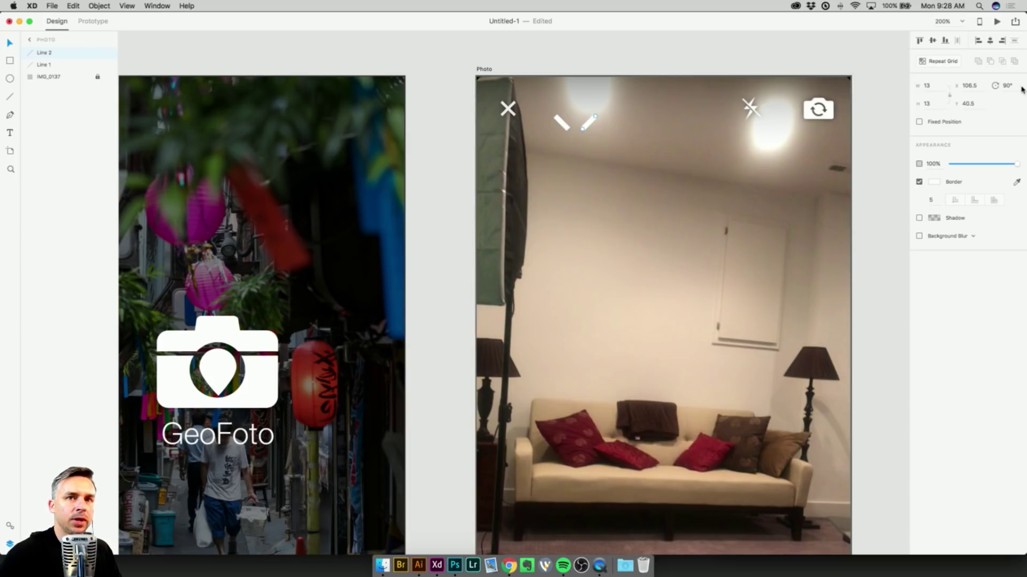
click(584, 124)
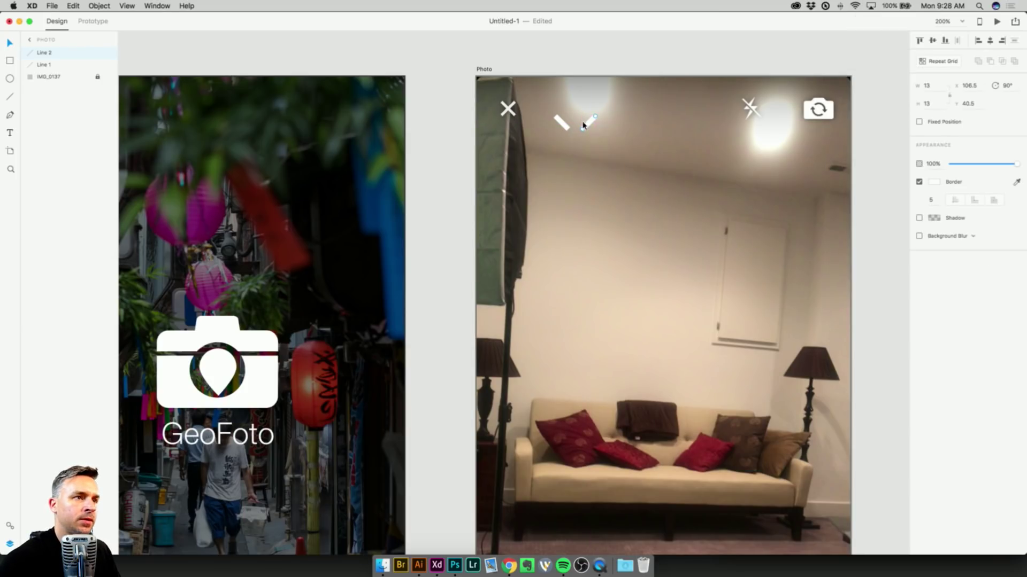
drag(591, 126, 557, 120)
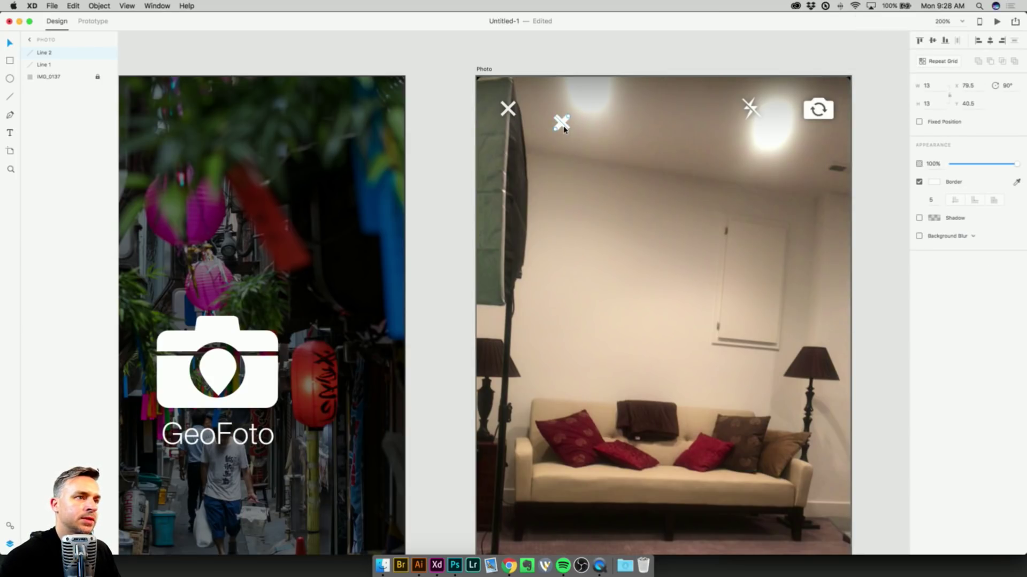
Group the two crossed white lines and move the resulting X onto the screenshot's close icon.
shift+click(561, 126)
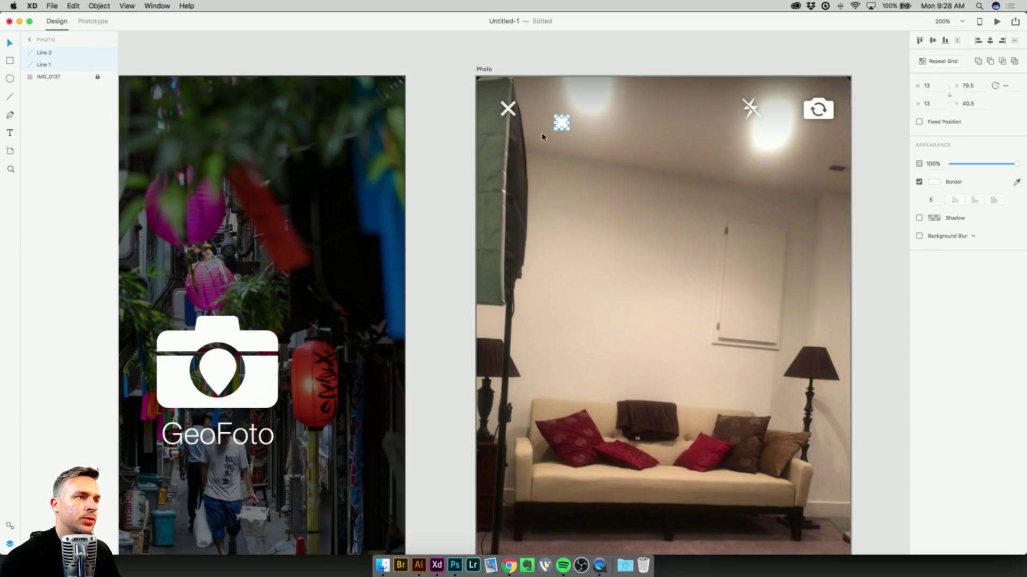
drag(561, 126, 532, 157)
right_click(532, 157)
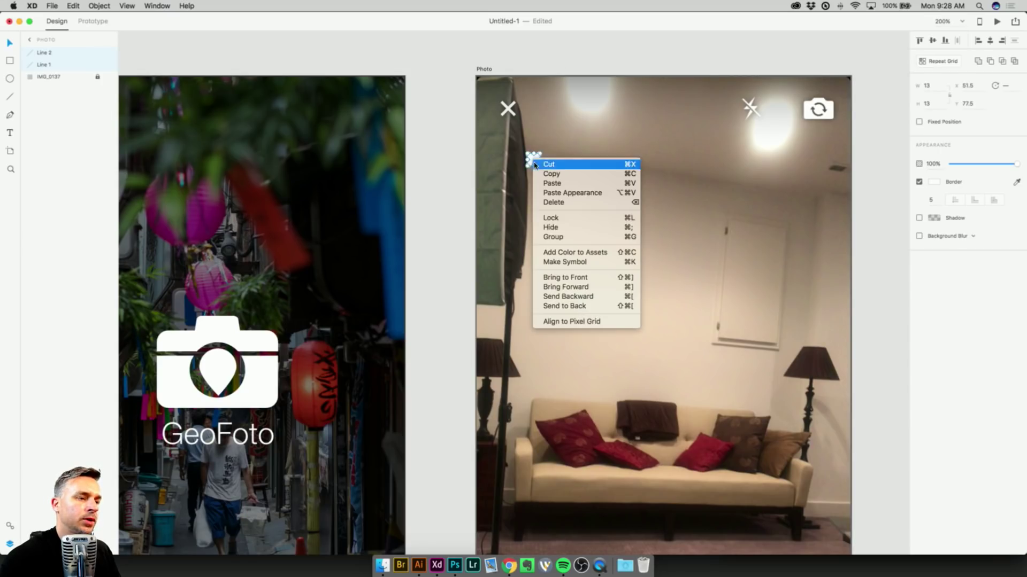
click(556, 239)
drag(534, 163, 511, 114)
click(706, 132)
Draw a white circle about 48 by 48 over the shutter button and move it above the toolbar to about X 169, Y 457.
scroll(668, 218, down, 10)
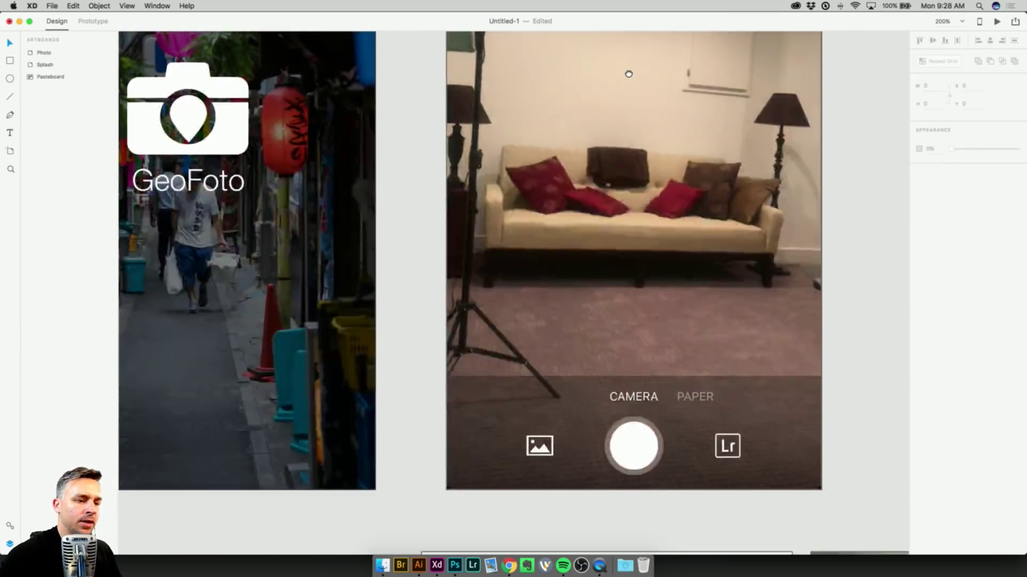
click(9, 78)
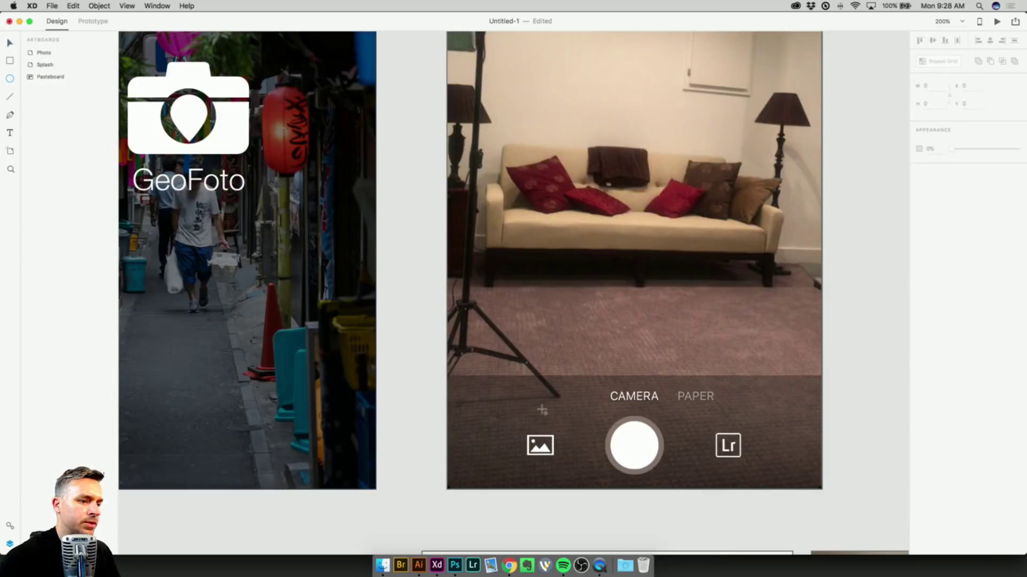
drag(635, 444, 658, 467)
click(9, 42)
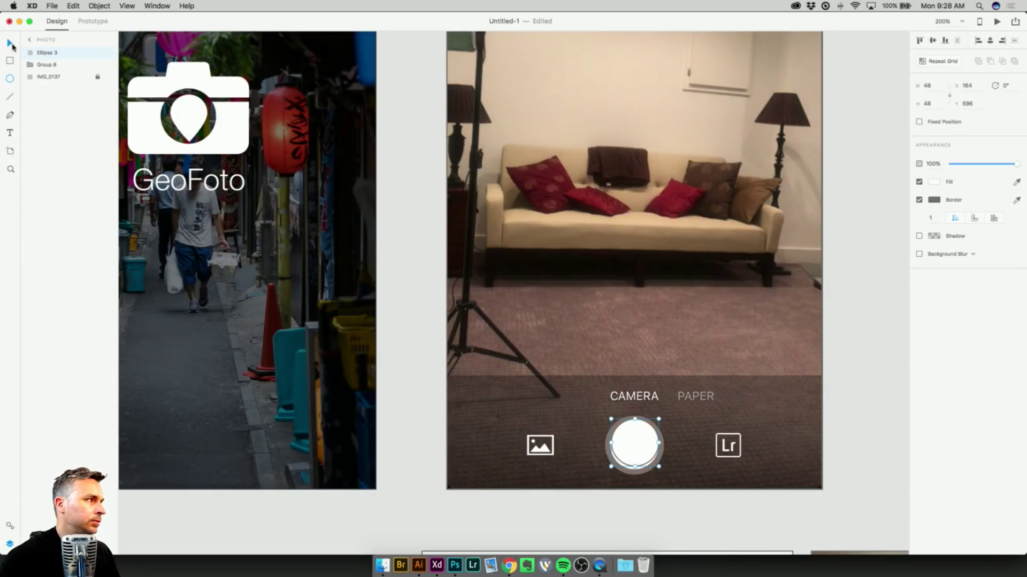
scroll(629, 217, down, 5)
scroll(630, 216, up, 5)
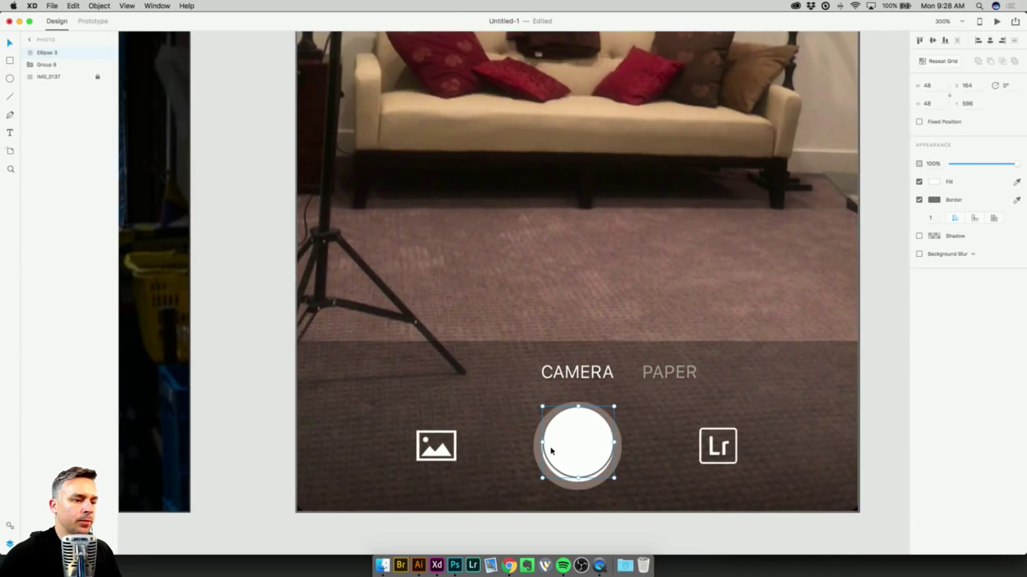
drag(556, 445, 557, 232)
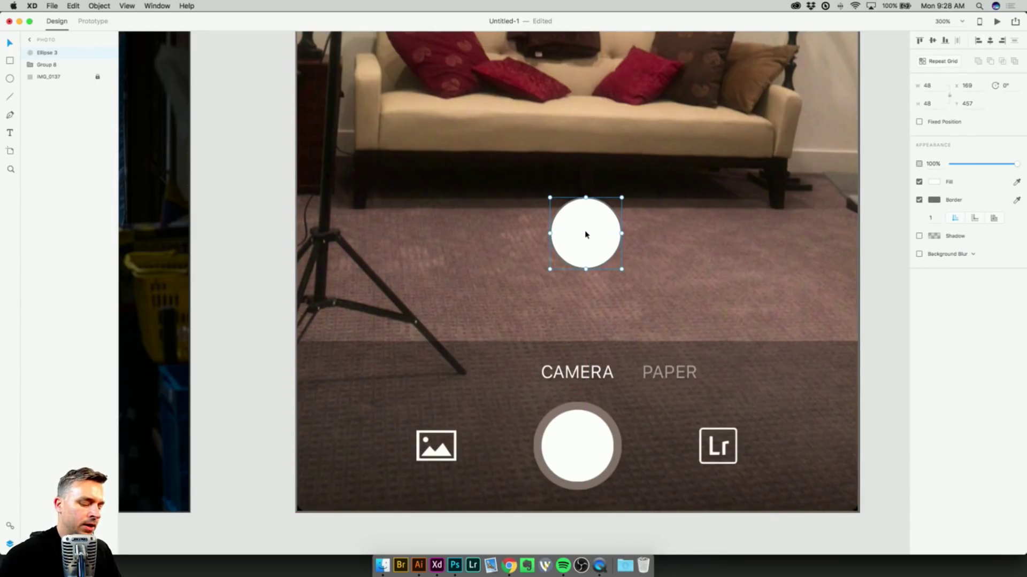
Duplicate the circle, enlarge the copy around its centre to about 58 by 58, set its opacity to 33%, and remove its border.
key(super+d)
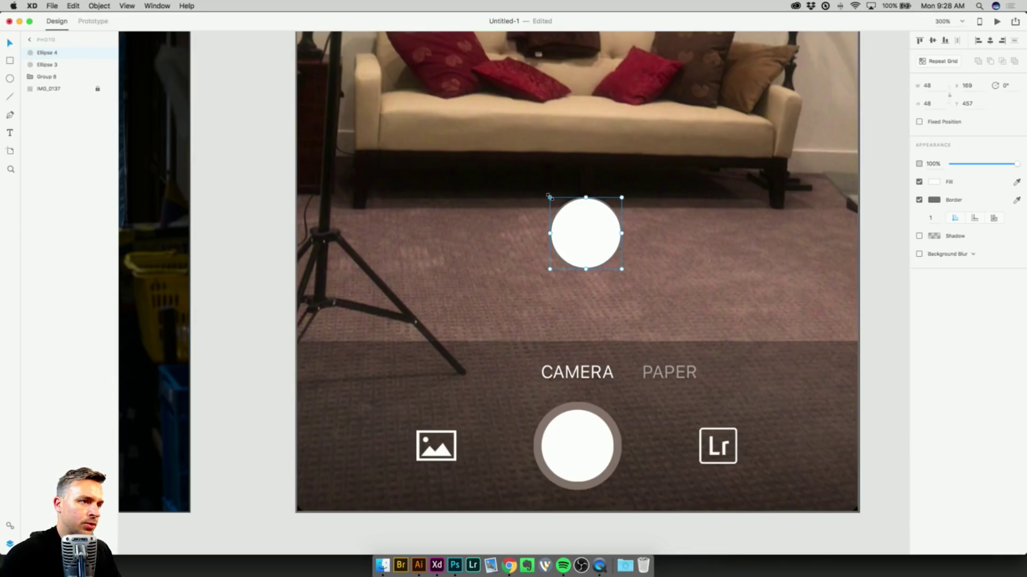
drag(549, 196, 530, 192)
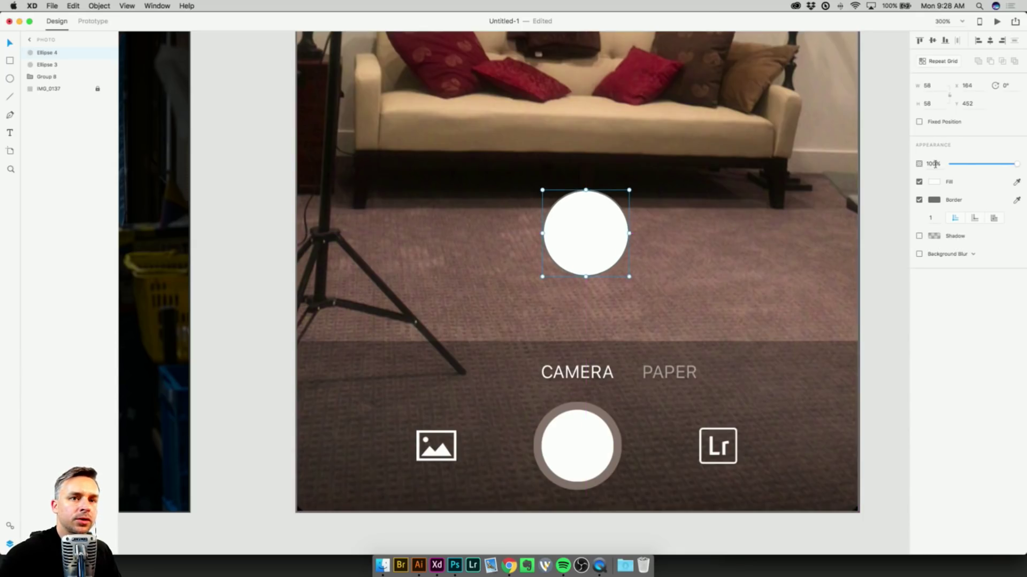
click(966, 165)
mouse_move(965, 166)
mouse_down()
mouse_move(986, 165)
mouse_move(972, 165)
mouse_up()
click(919, 200)
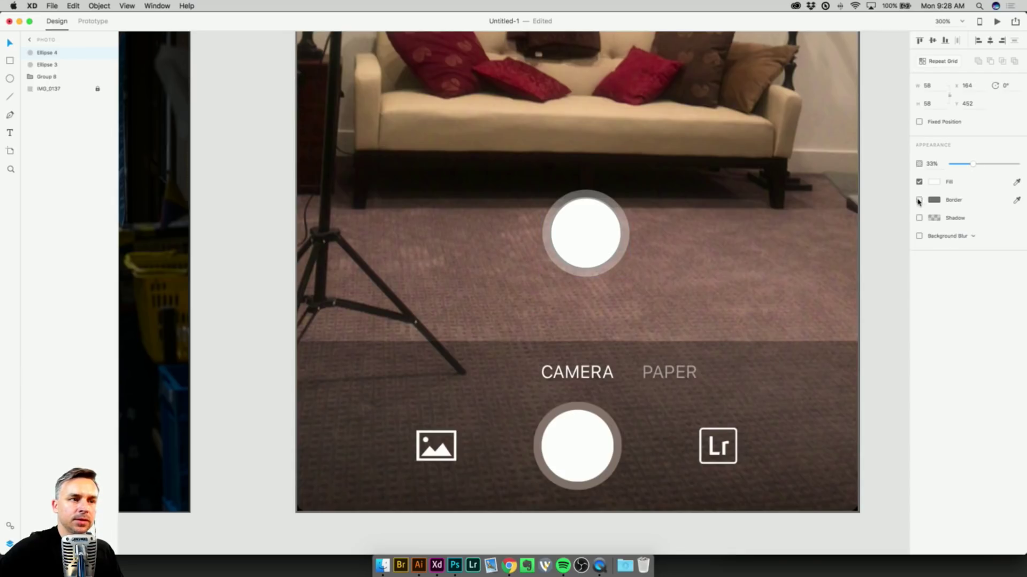
Place the translucent circle behind the smaller one and remove the smaller circle's border.
drag(47, 53, 50, 70)
click(581, 231)
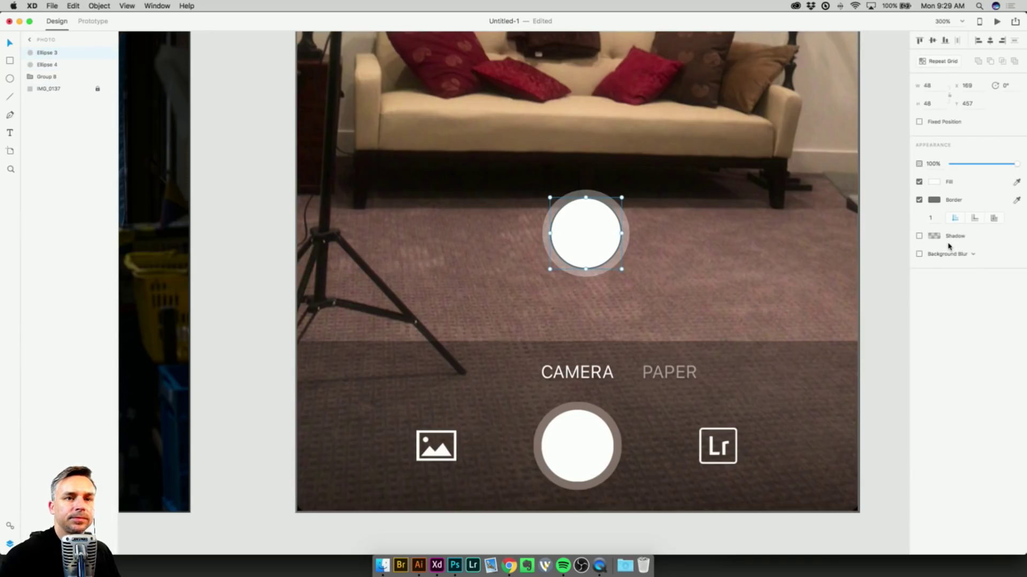
click(918, 200)
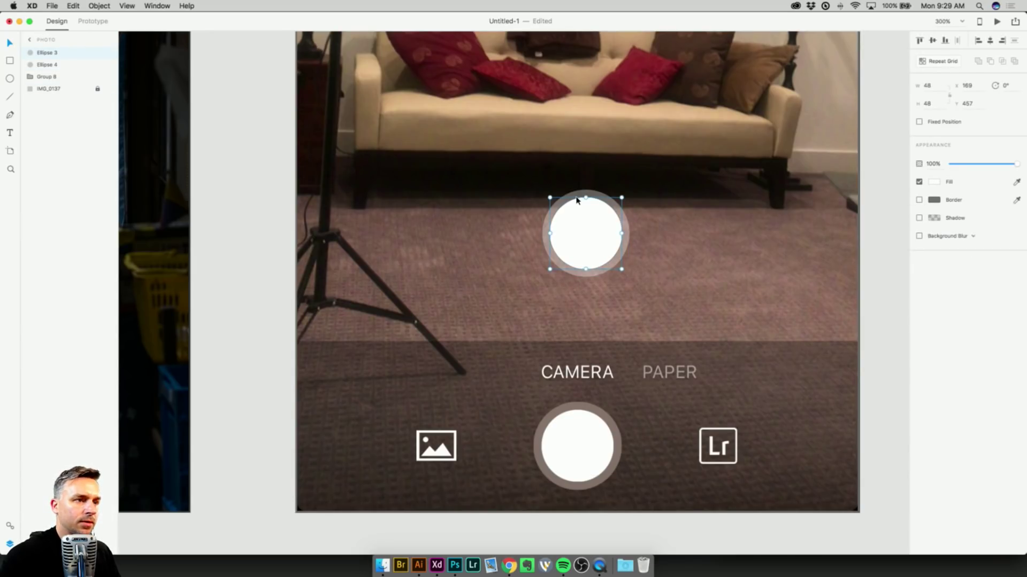
Group the two shutter circles and move the group to about X 159, Y 467, above the original shutter button.
shift+click(591, 280)
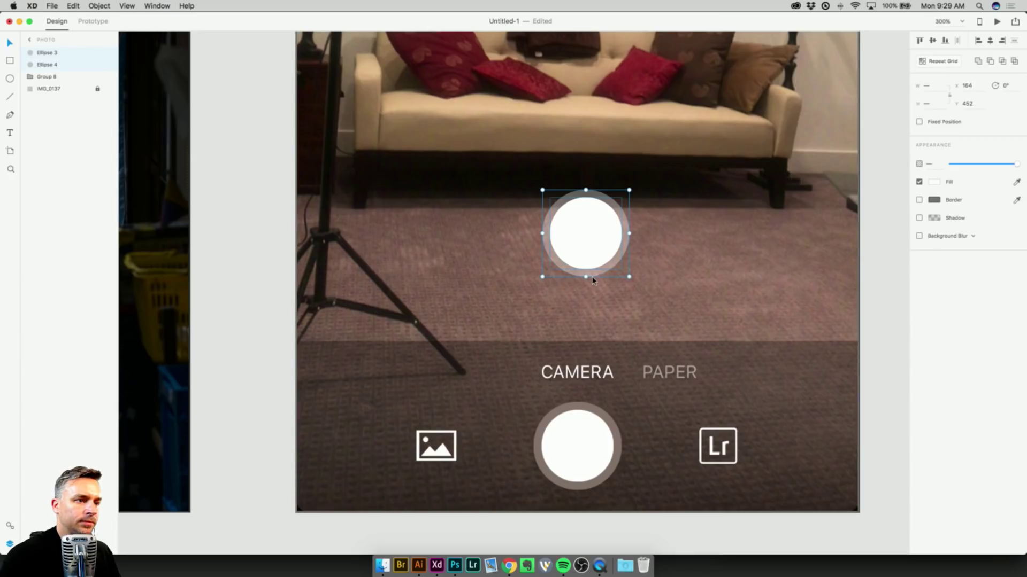
right_click(566, 227)
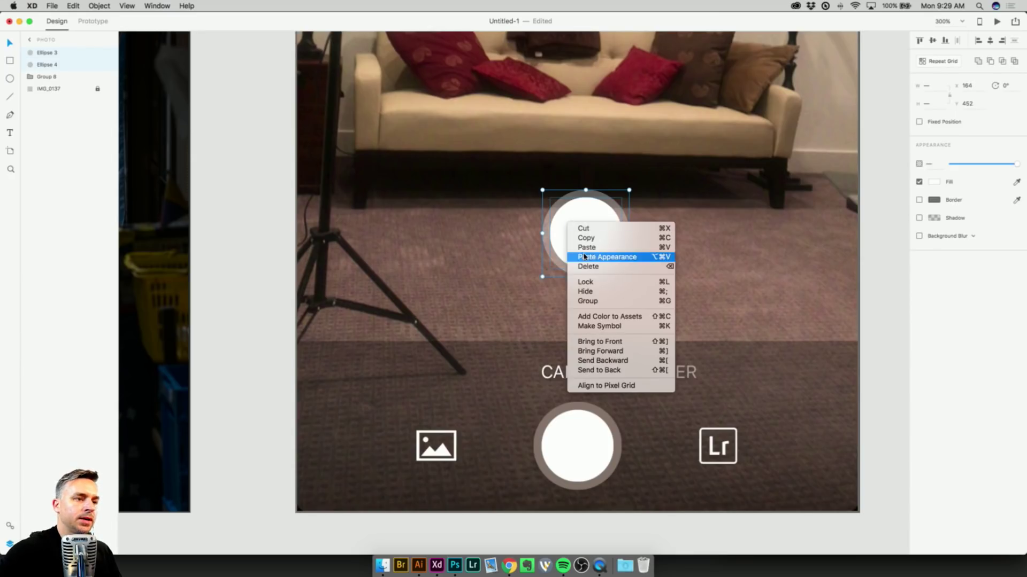
click(588, 302)
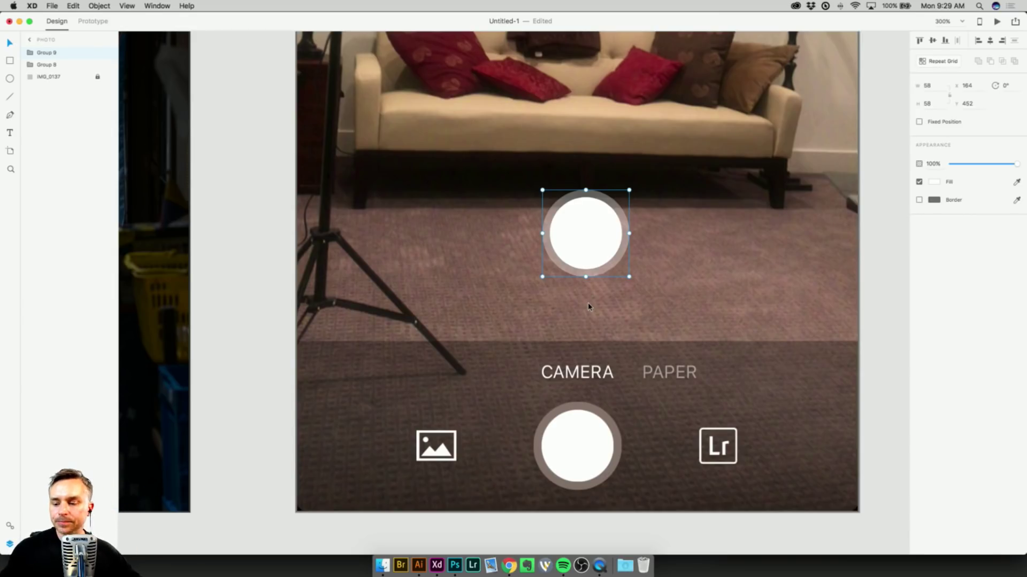
drag(563, 220, 559, 244)
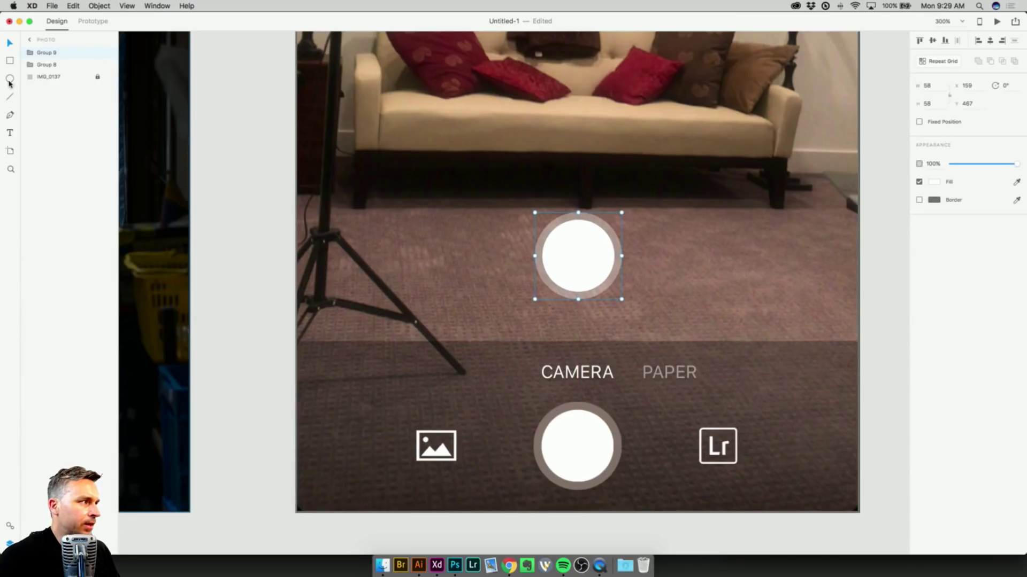
Draw a rectangle about 28 by 17 just above the screenshot's gallery icon, at about X 80, Y 580.
click(10, 61)
drag(417, 407, 458, 382)
click(7, 42)
scroll(394, 463, up, 2)
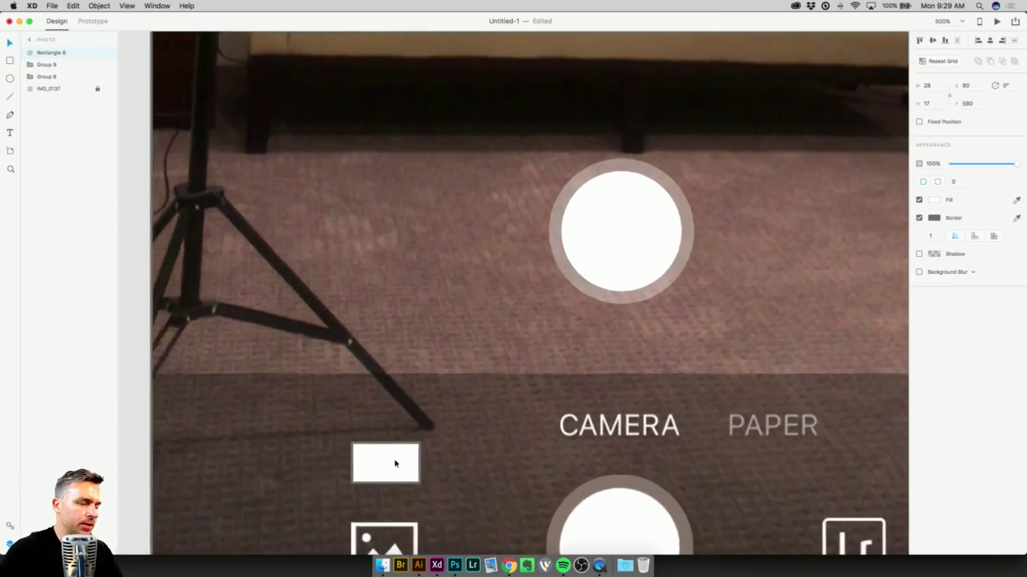
scroll(385, 459, up, 3)
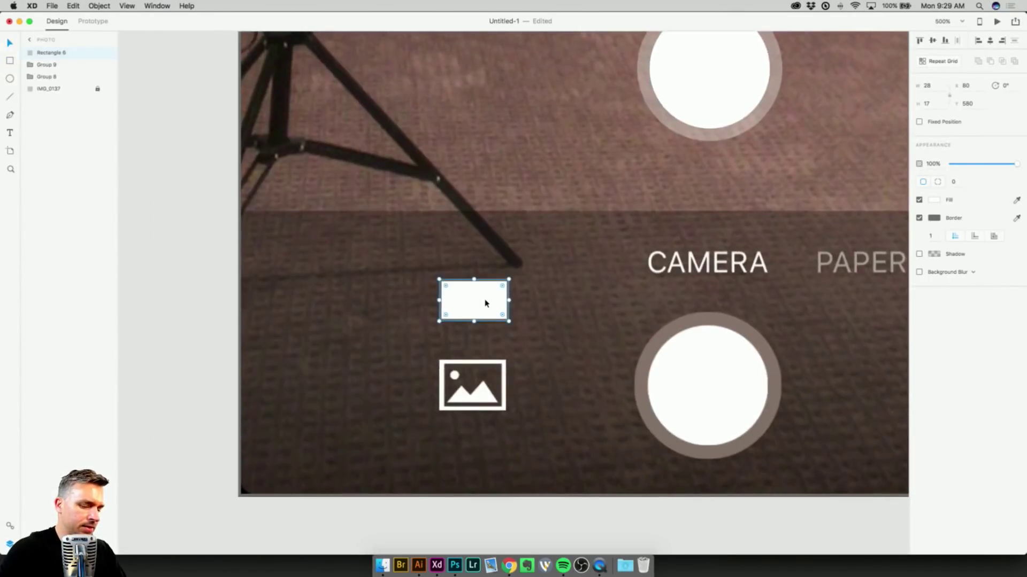
scroll(486, 304, up, 2)
scroll(488, 277, down, 2)
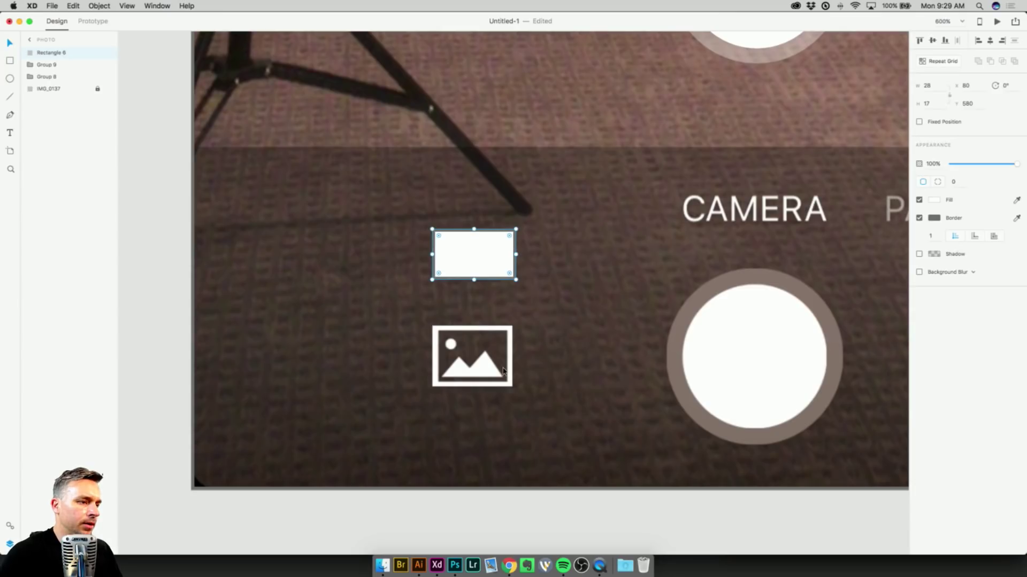
Remove the rectangle's fill and give it a white border with a width of 2.
click(920, 201)
click(934, 218)
drag(871, 215, 782, 143)
click(438, 237)
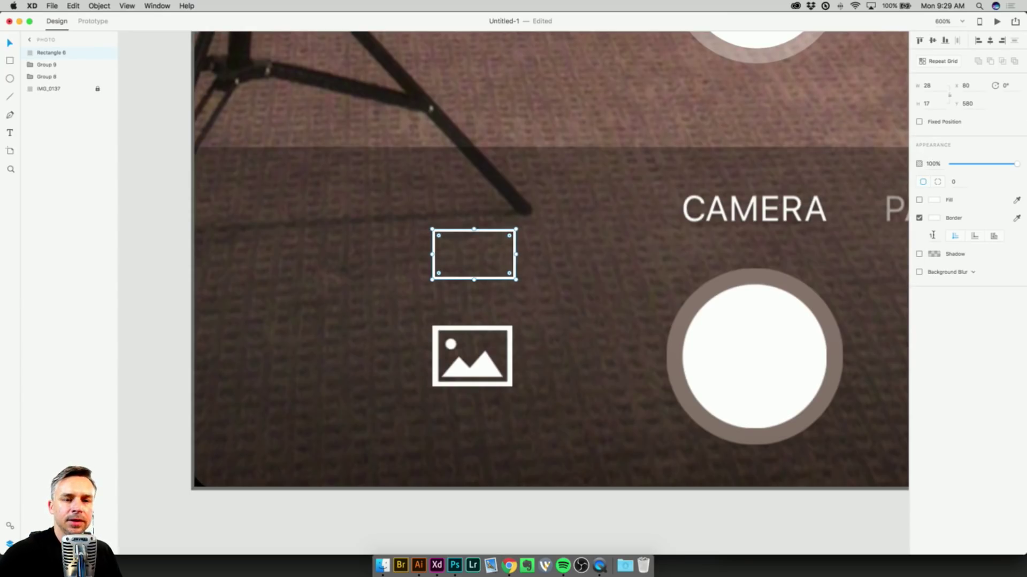
text(2)
key(Return)
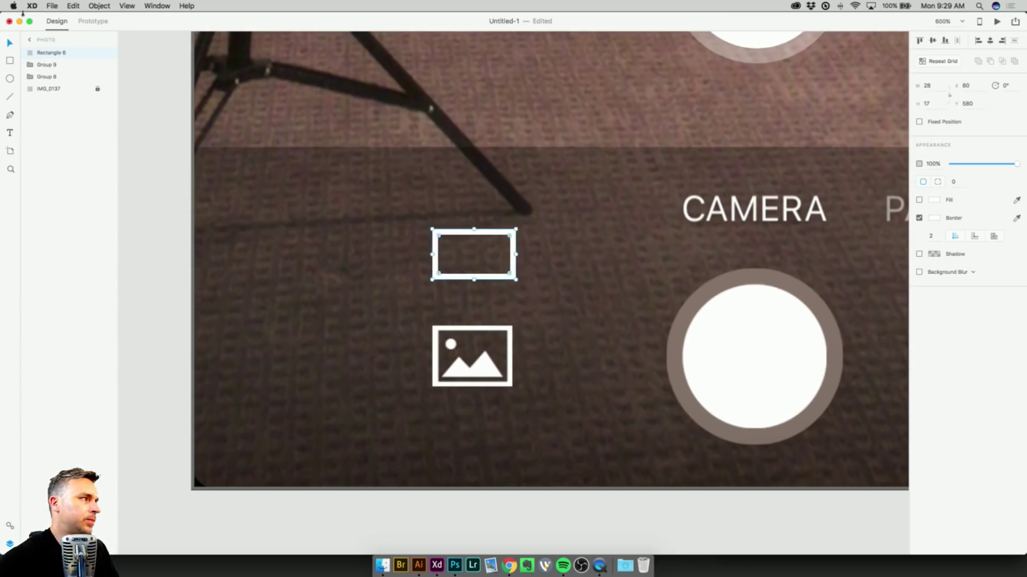
Draw a circle about 2 by 2 inside the frame at about X 85, Y 584, with a white #FFFFFF fill and no border.
key(super+equal)
key(super+equal)
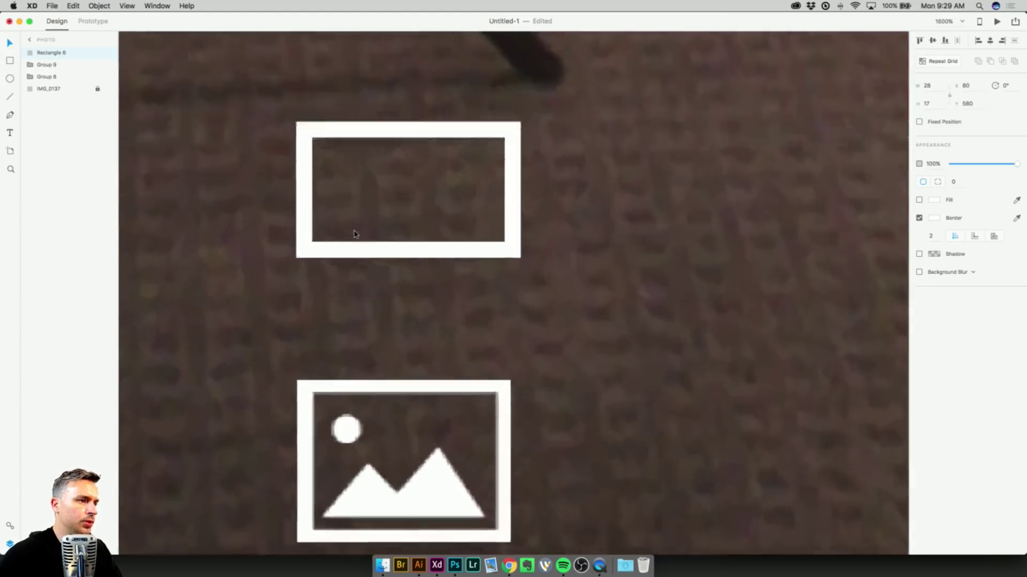
drag(335, 154, 352, 169)
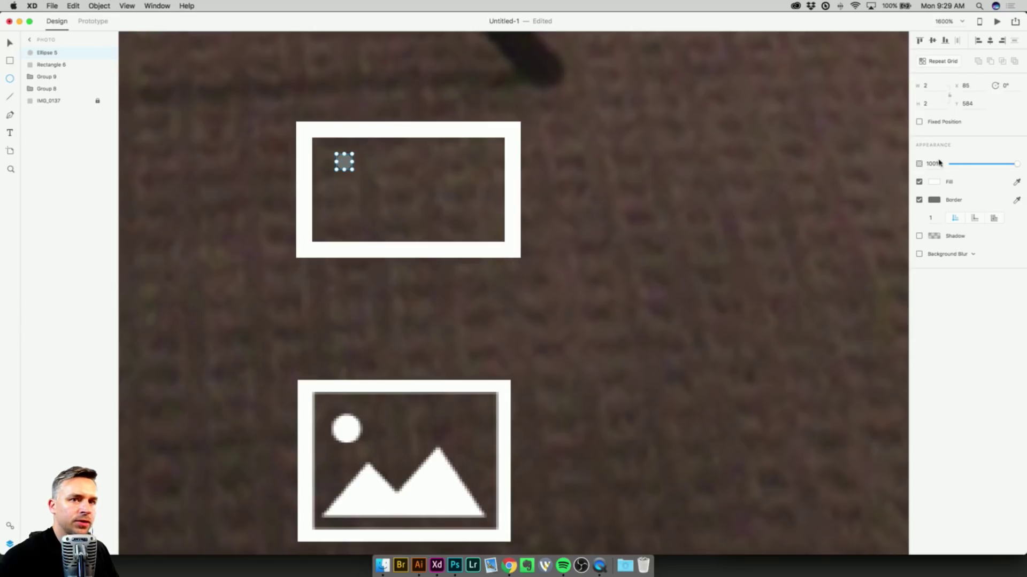
click(919, 200)
click(934, 182)
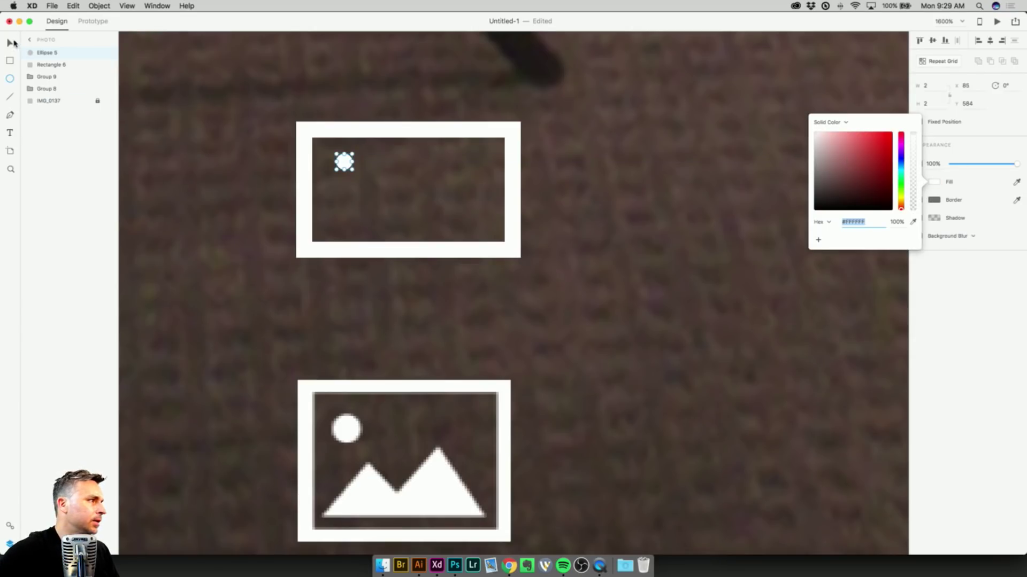
click(10, 44)
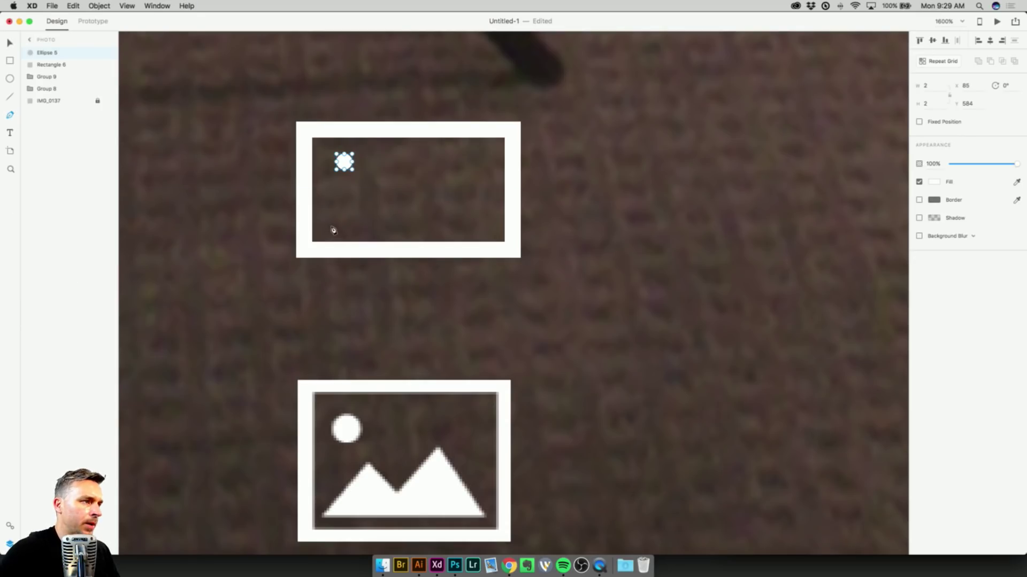
Draw a closed two-peaked mountain outline with the Pen tool inside the white frame, the second peak higher than the first.
click(317, 236)
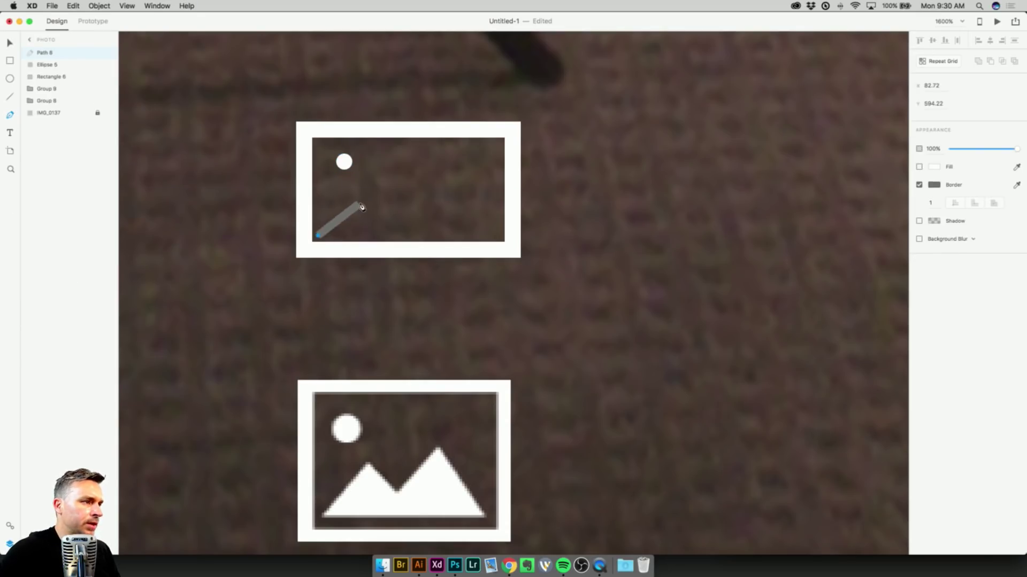
click(379, 183)
click(403, 207)
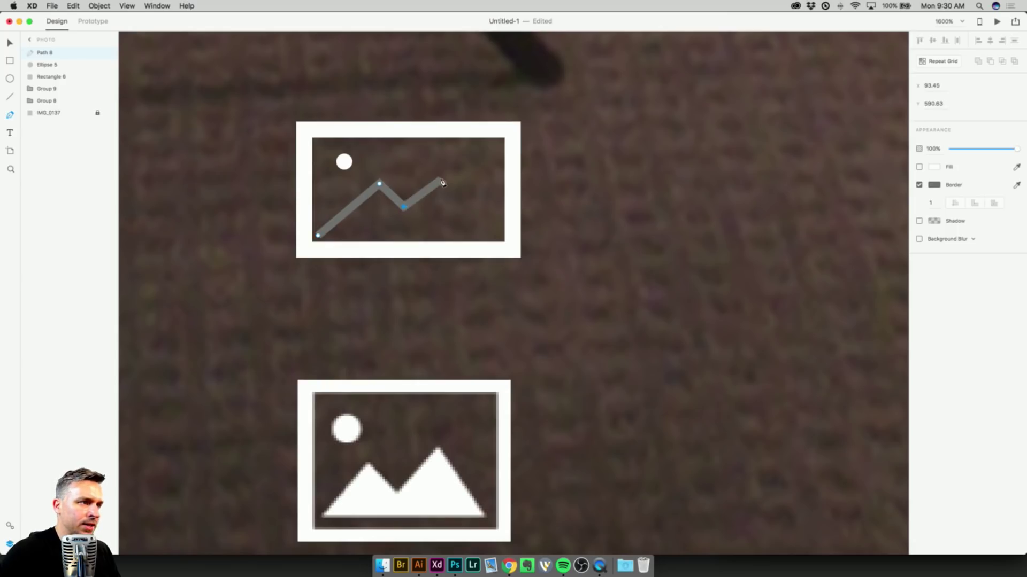
click(452, 166)
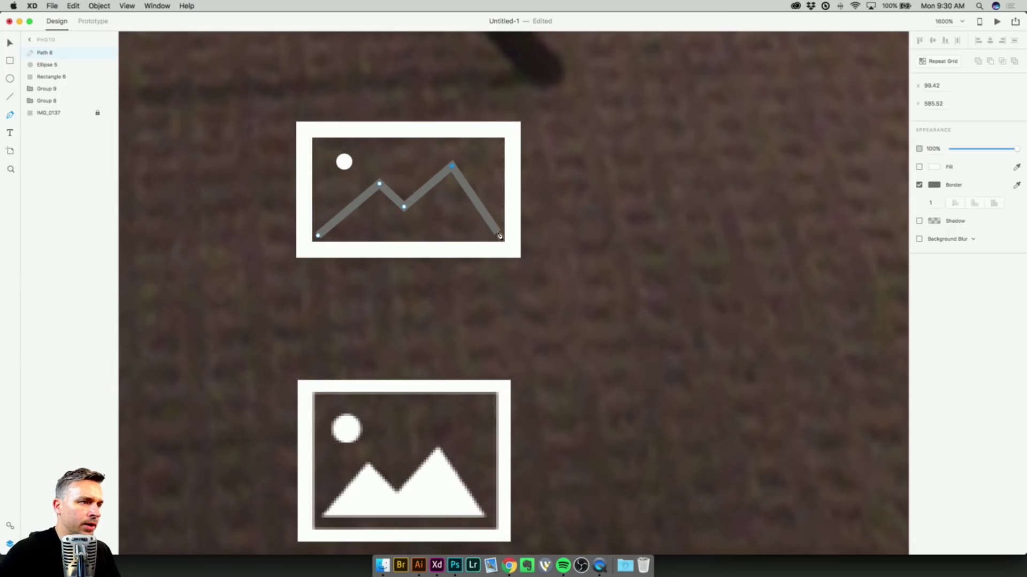
click(497, 234)
click(317, 235)
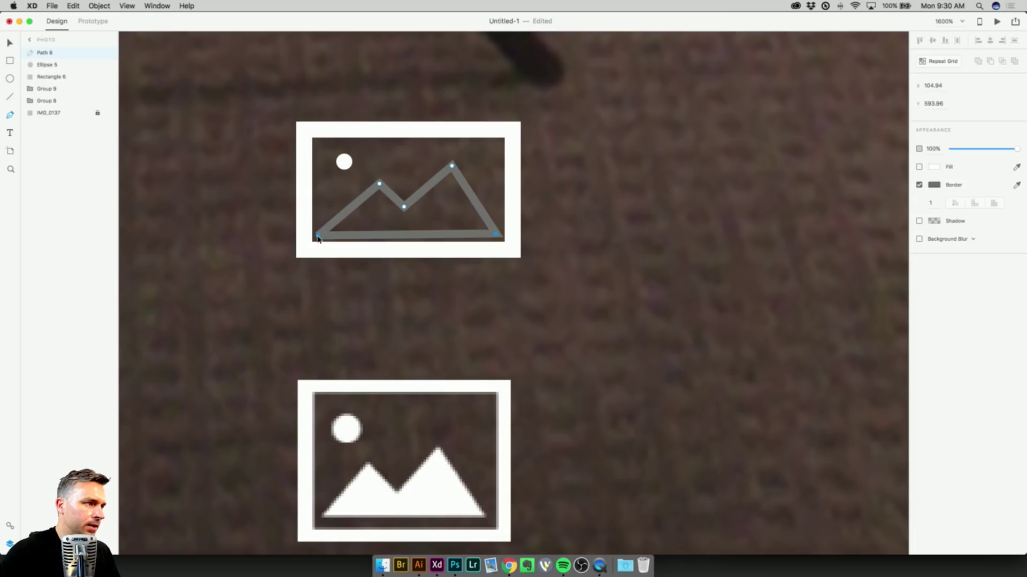
Set the mountain outline's border color to white #FFFFFF.
click(933, 184)
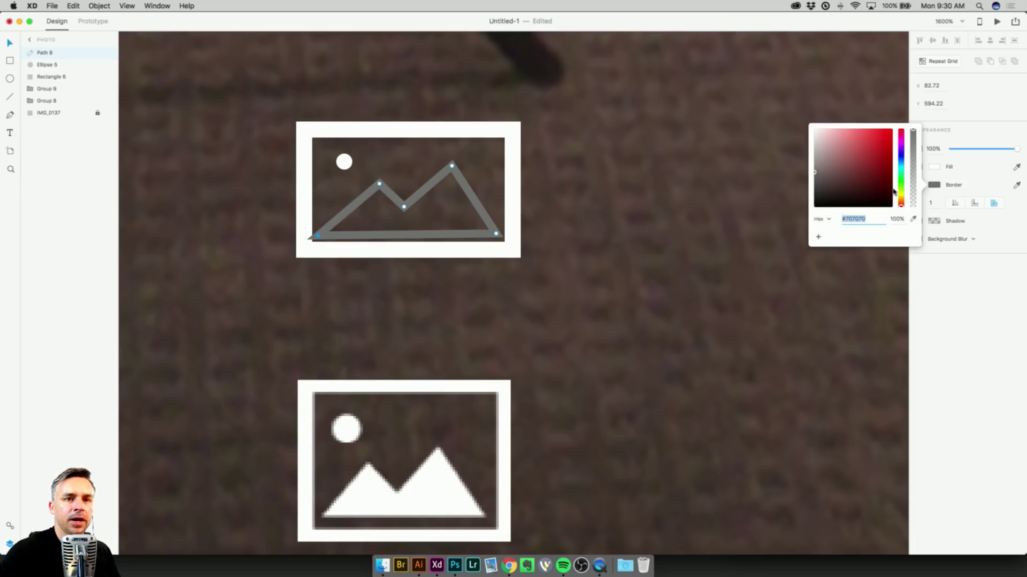
text(fff)
key(Return)
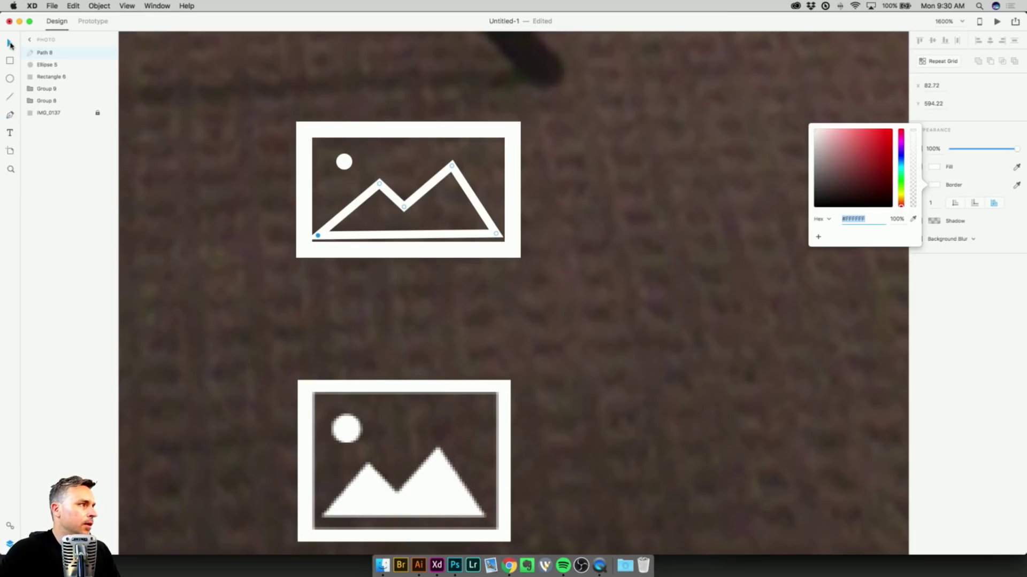
Move the mountain outline's lower-left corner slightly inward, level with the lower-right corner, and convert the left peak into a smooth curve point.
click(11, 45)
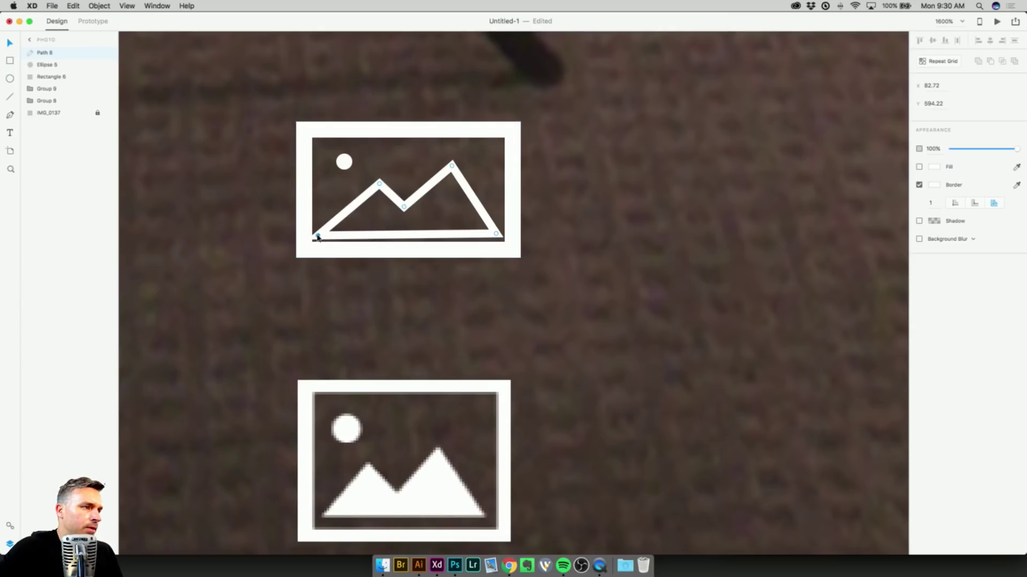
drag(318, 237, 327, 235)
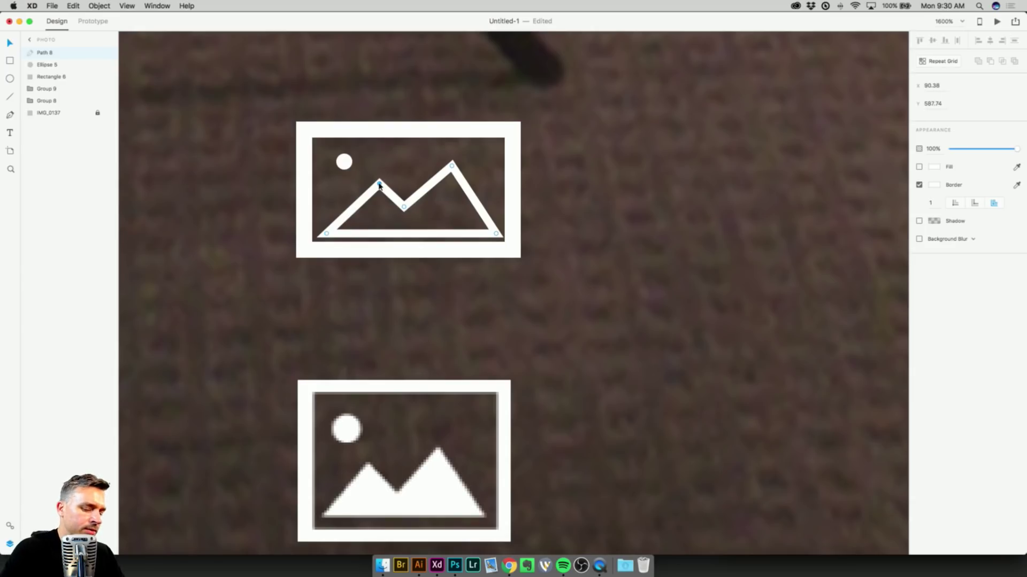
scroll(379, 186, up, 5)
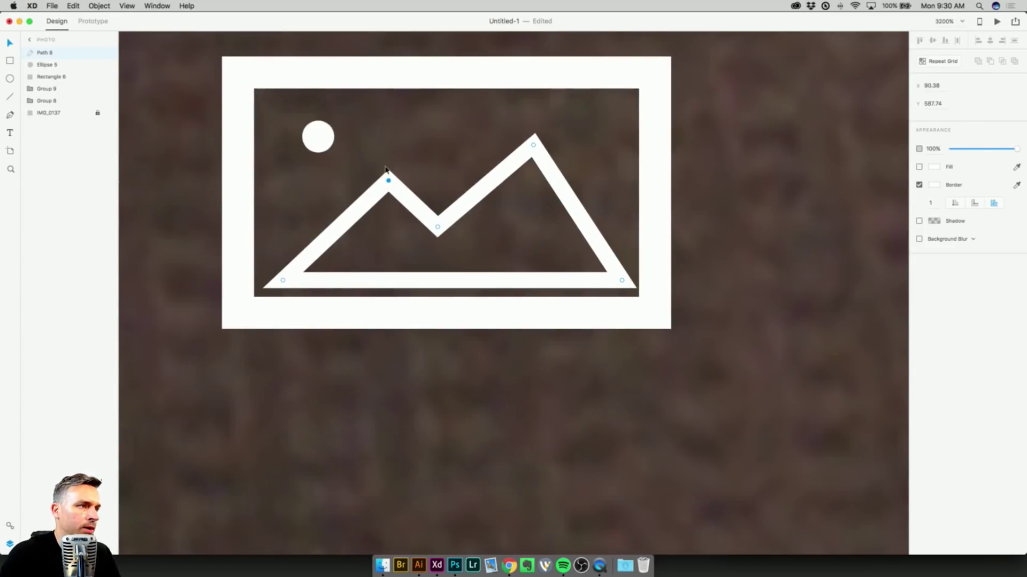
double_click(389, 181)
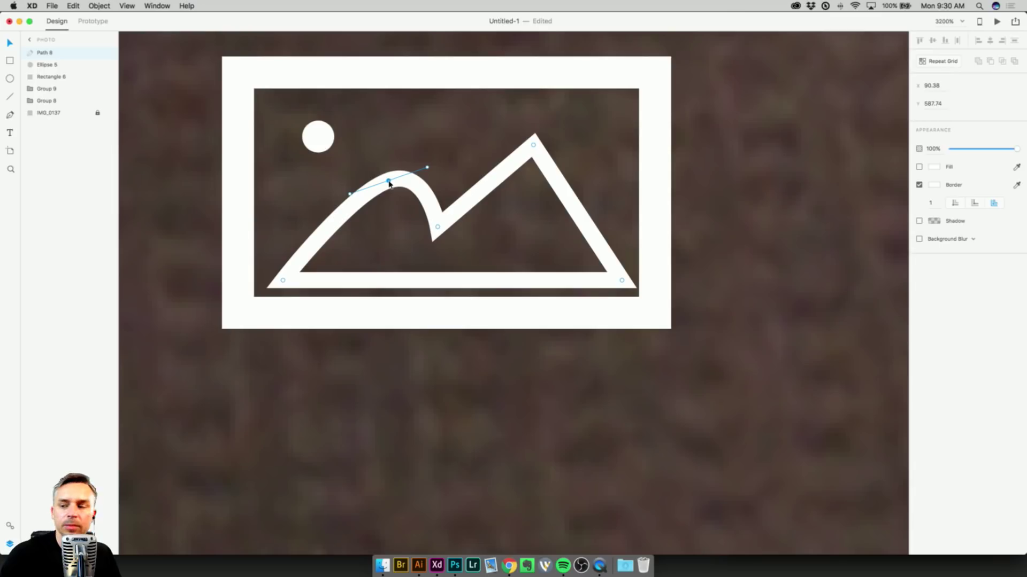
Convert the mountain outline's left peak back to a sharp corner and give the shape a white fill with no border.
double_click(389, 181)
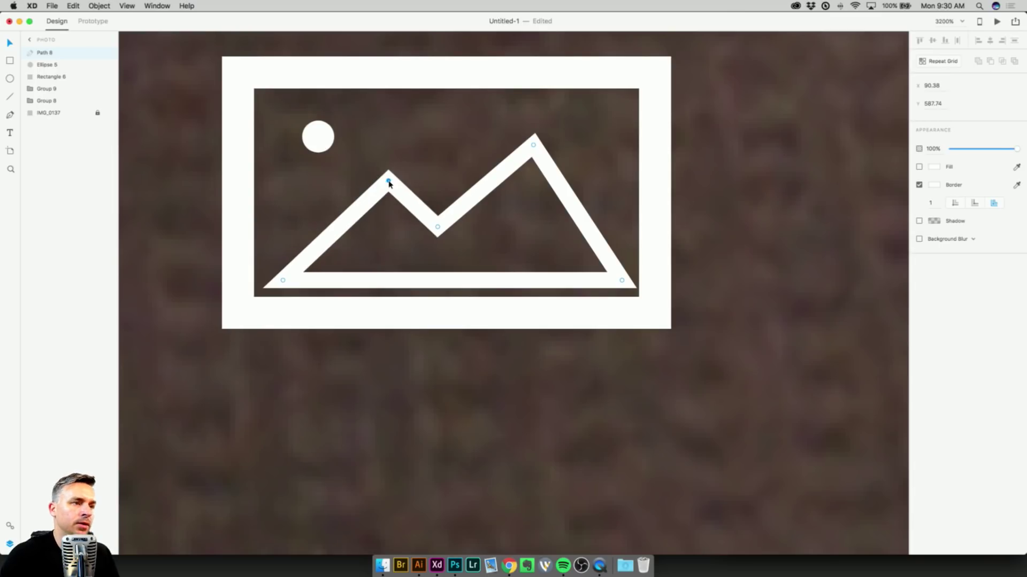
key(super+minus)
key(super+minus)
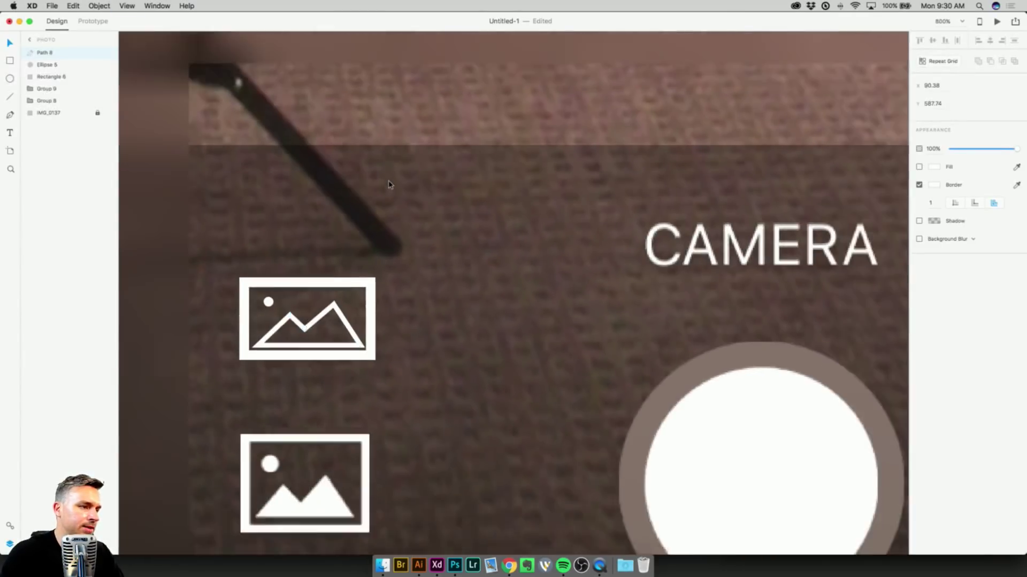
scroll(385, 202, left, 4)
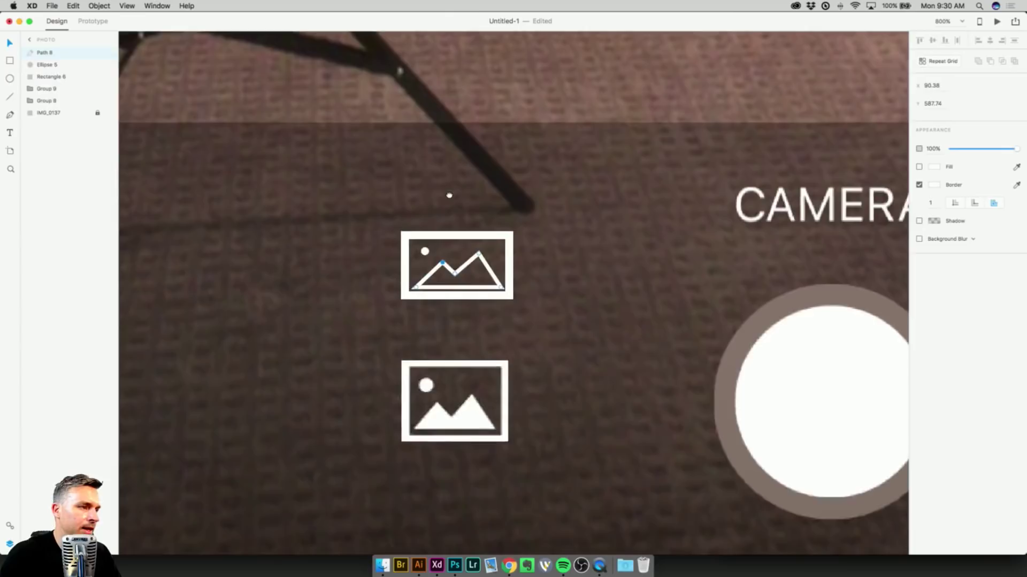
click(918, 166)
click(918, 184)
key(Return)
key(Escape)
scroll(390, 194, down, 3)
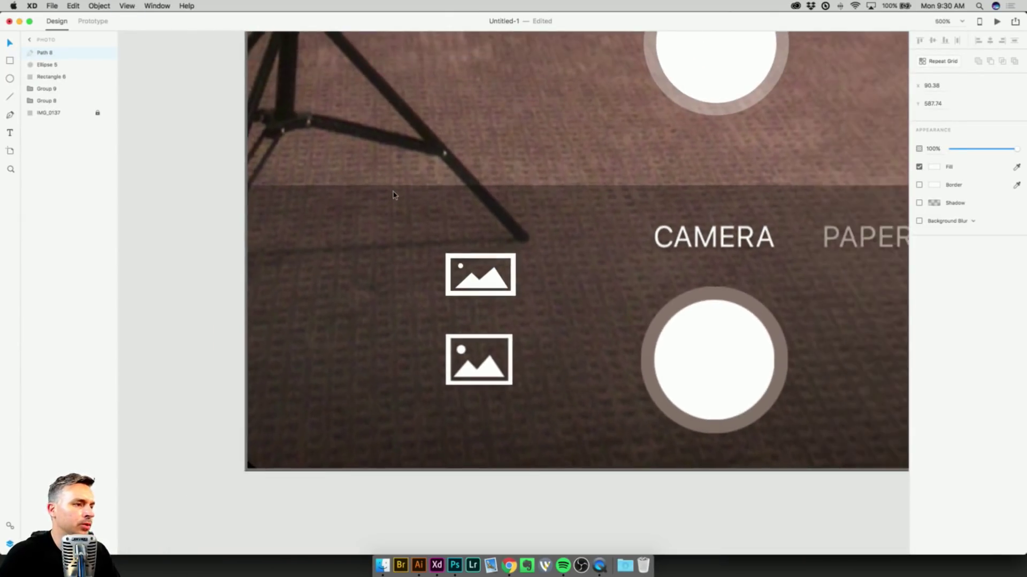
Group the white frame, the small circle and the mountain shape into a single gallery icon.
click(290, 216)
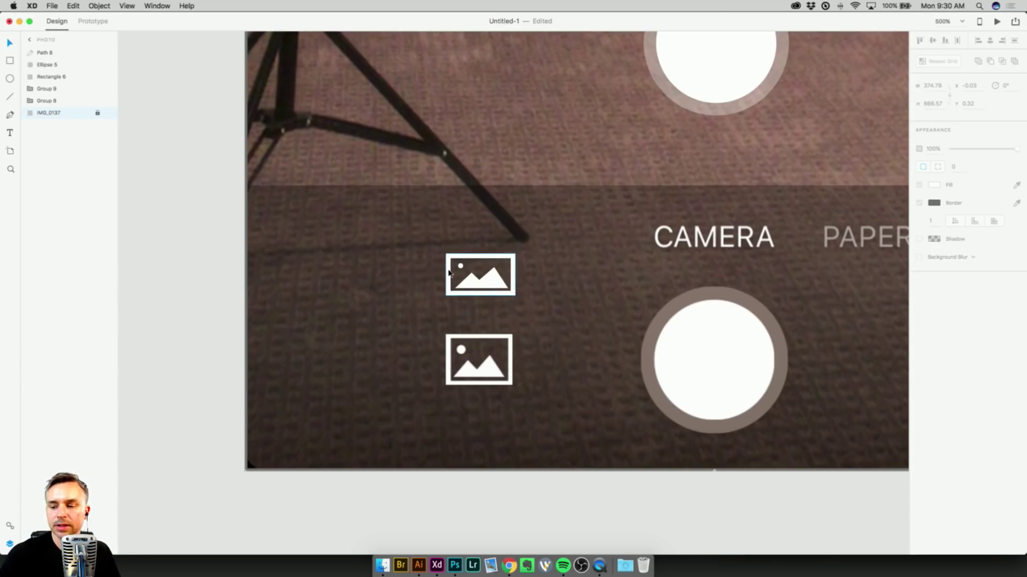
drag(489, 239, 409, 204)
click(348, 259)
drag(298, 199, 415, 286)
right_click(367, 247)
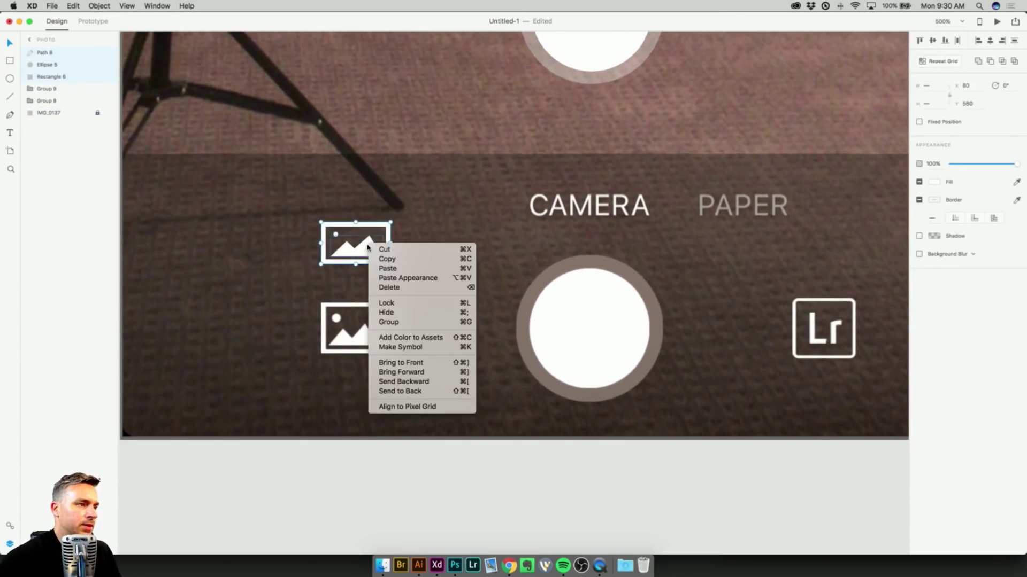
click(388, 322)
Rename the shutter circle's group as photobutton.
scroll(506, 123, up, 3)
drag(498, 64, 579, 157)
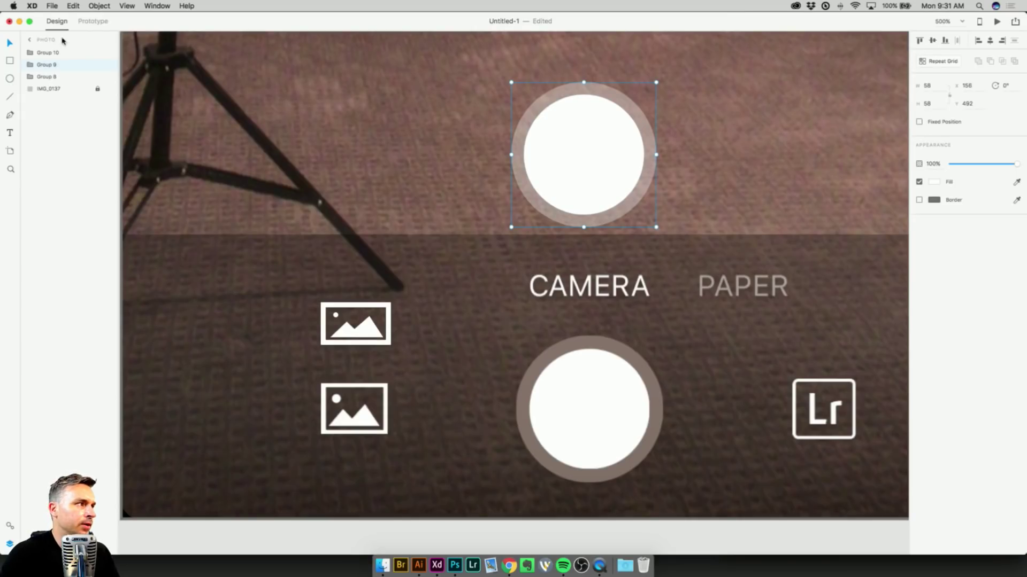
key(alt)
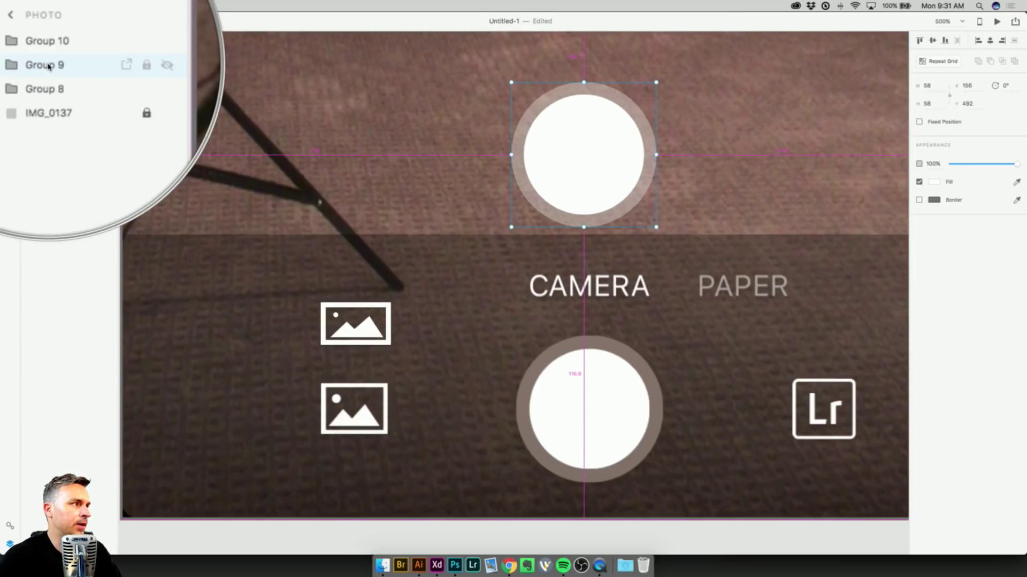
double_click(49, 66)
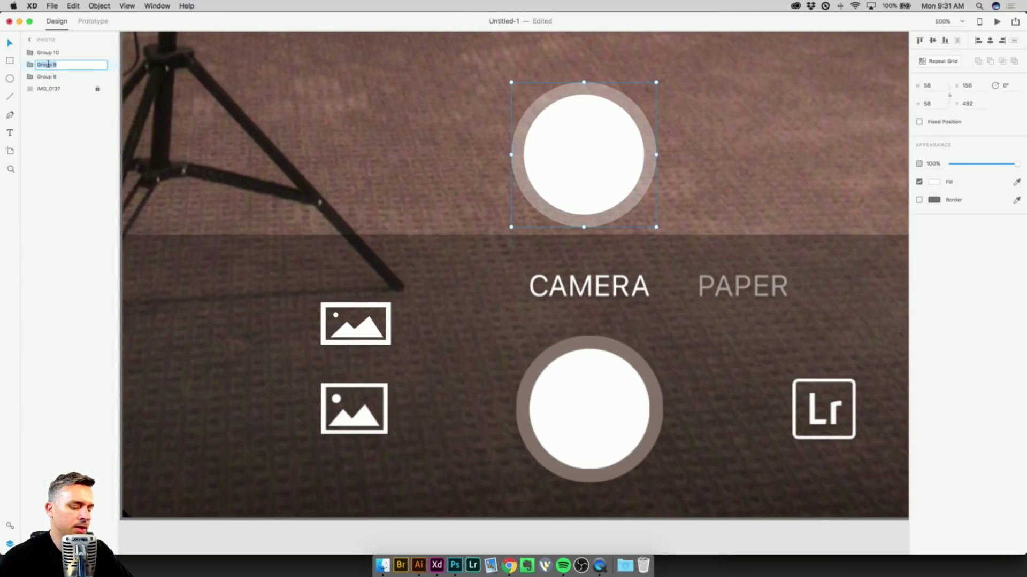
text(photobut)
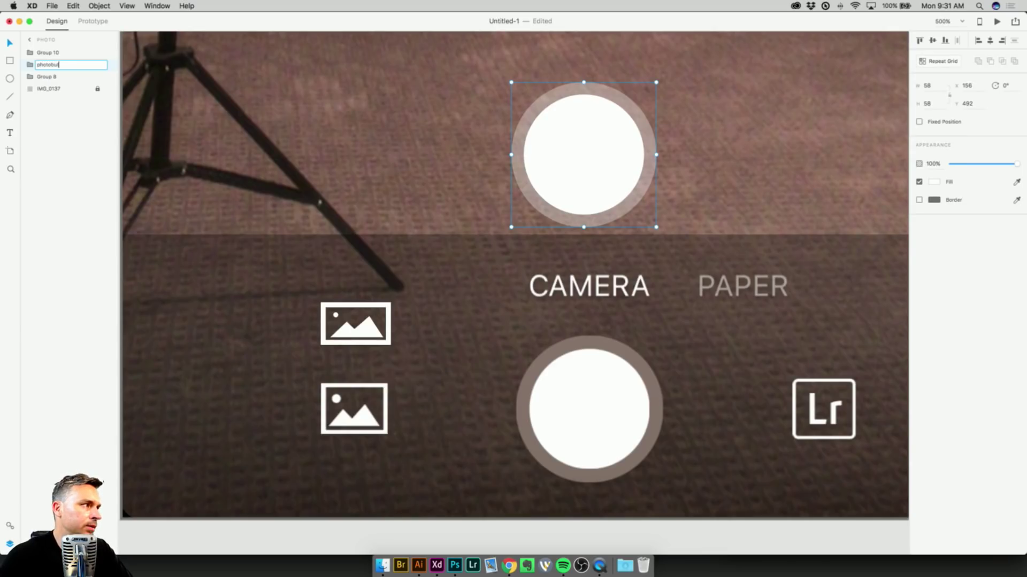
text(ton)
key(Return)
Rename the gallery icon's group as photolibrary.
click(369, 322)
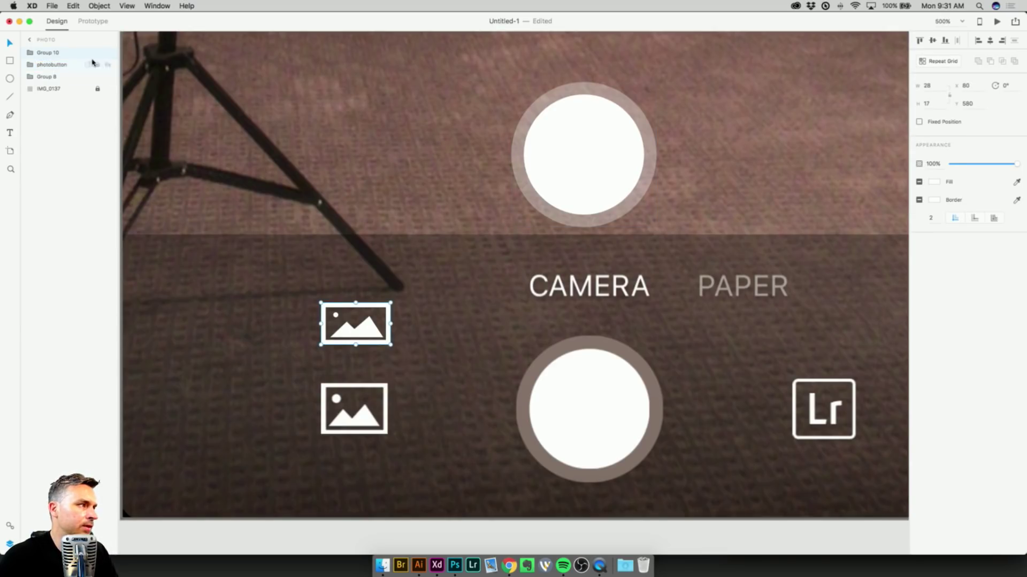
double_click(44, 53)
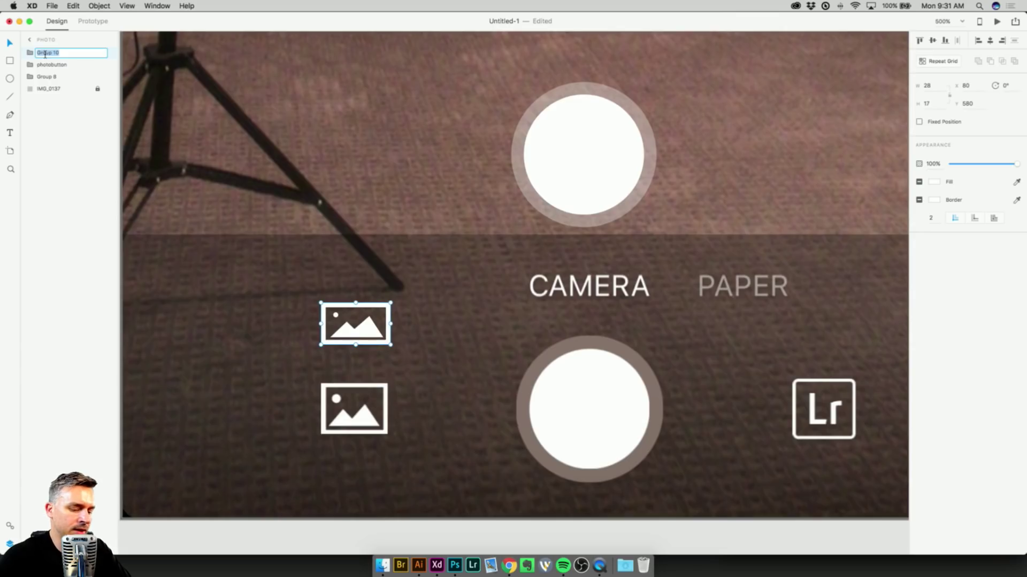
key(BackSpace)
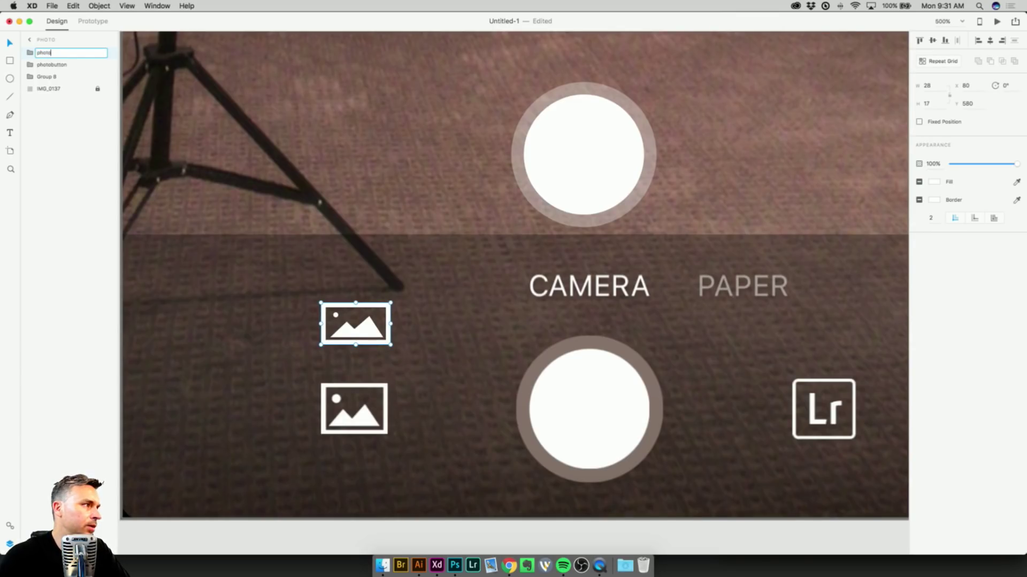
Rename the shutter circle's group as takephoto.
double_click(51, 65)
text(take)
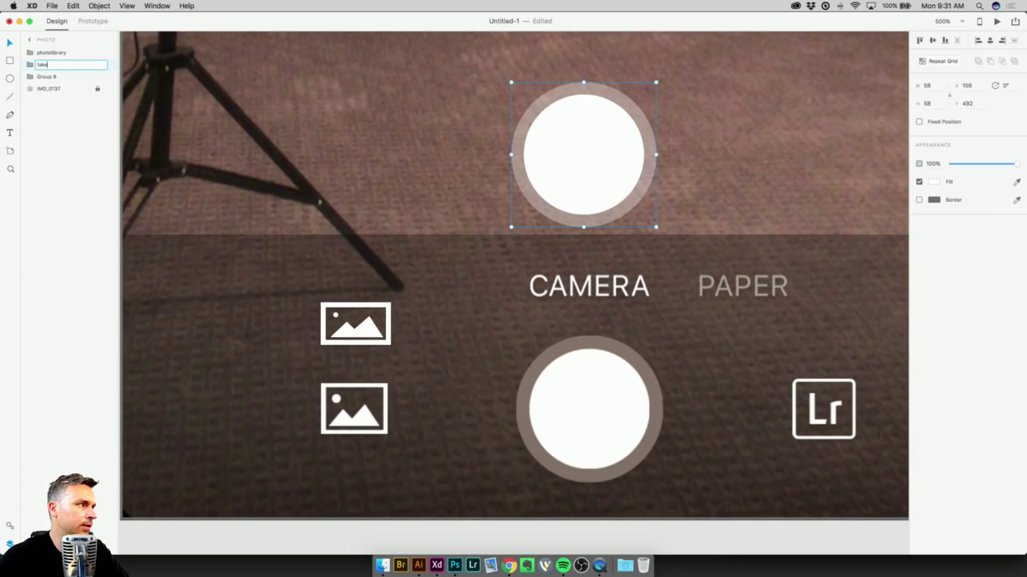
text(photo)
key(Return)
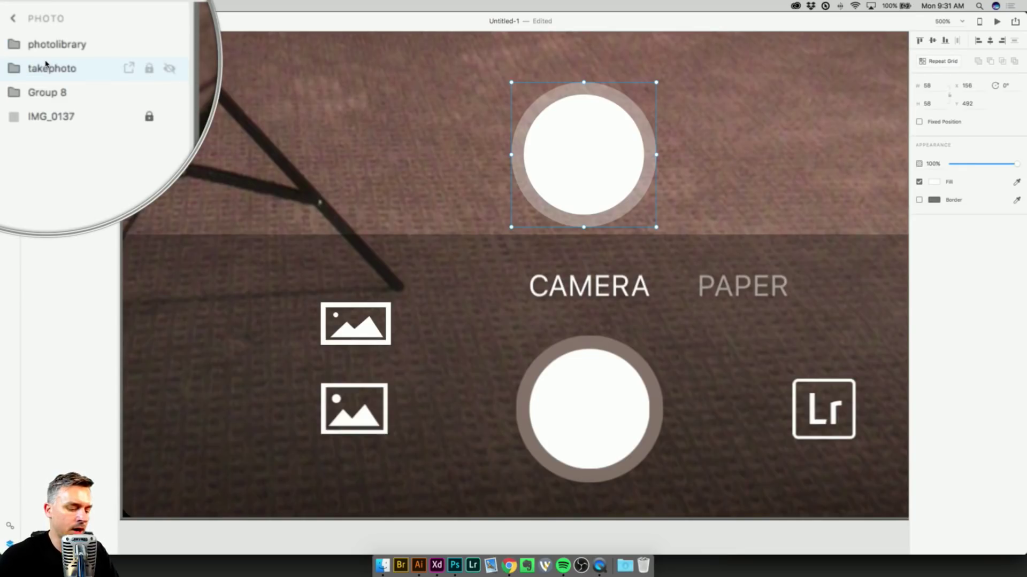
click(41, 78)
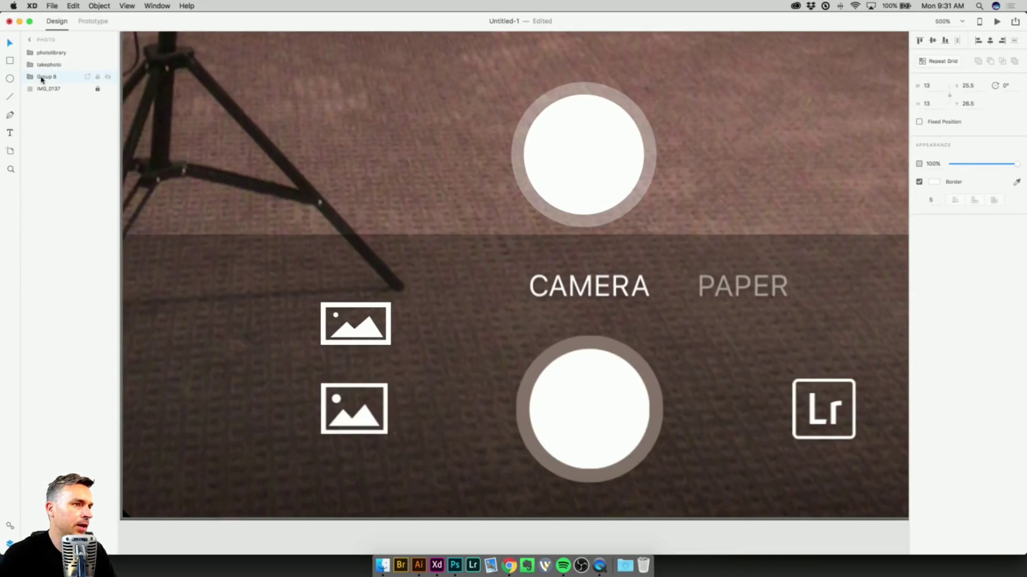
key(super+minus)
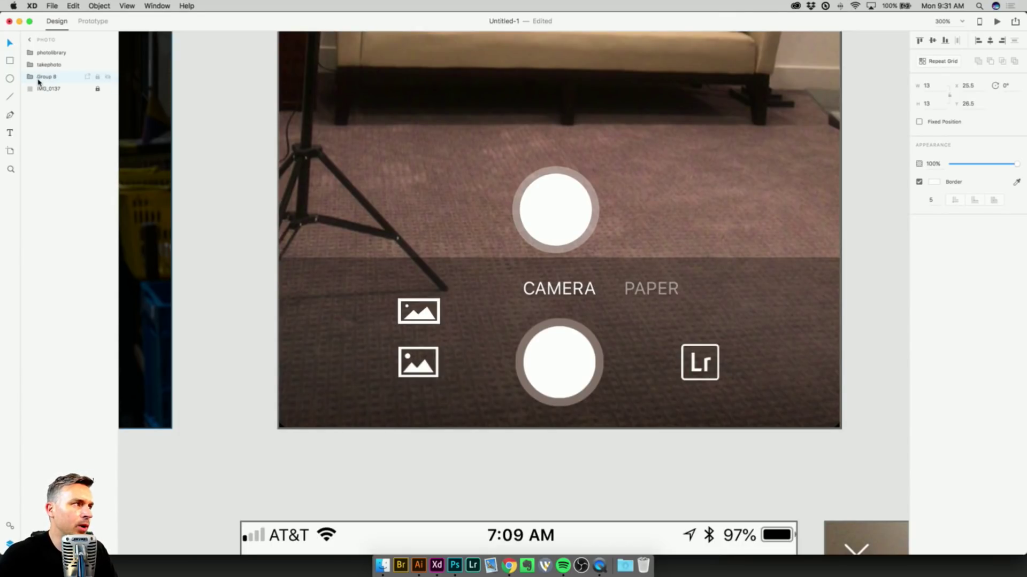
right_click(39, 80)
key(Escape)
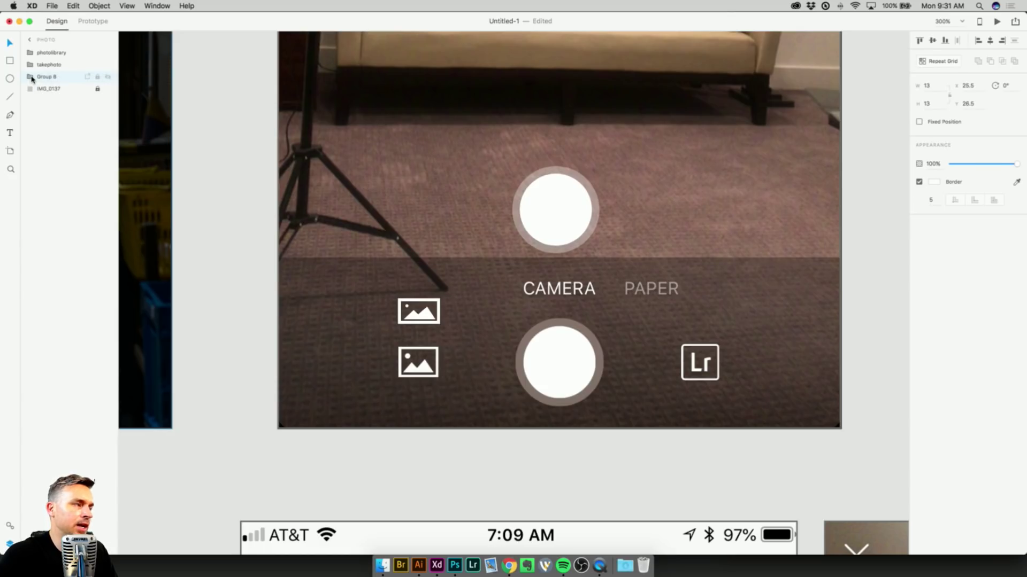
right_click(41, 80)
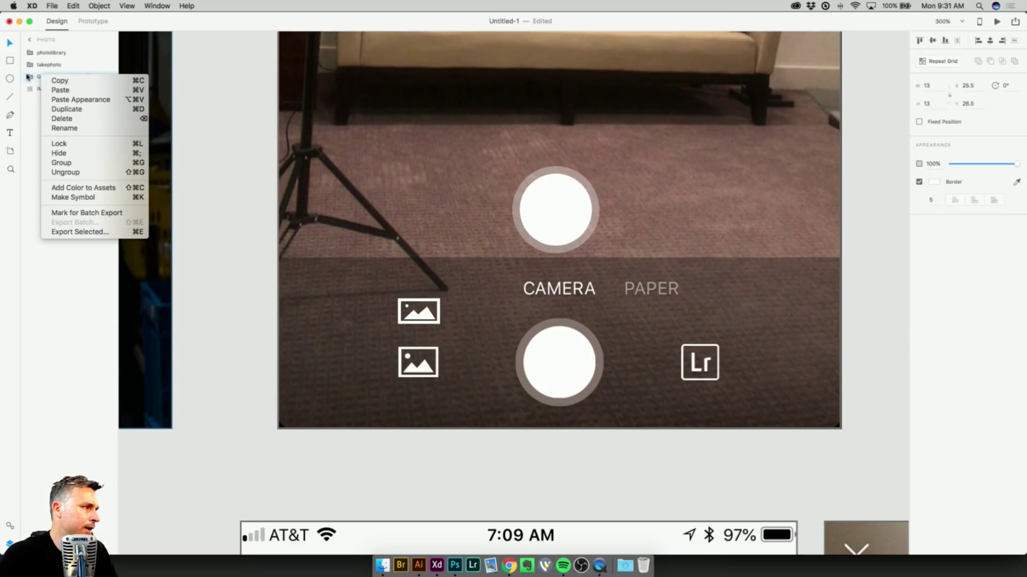
key(Escape)
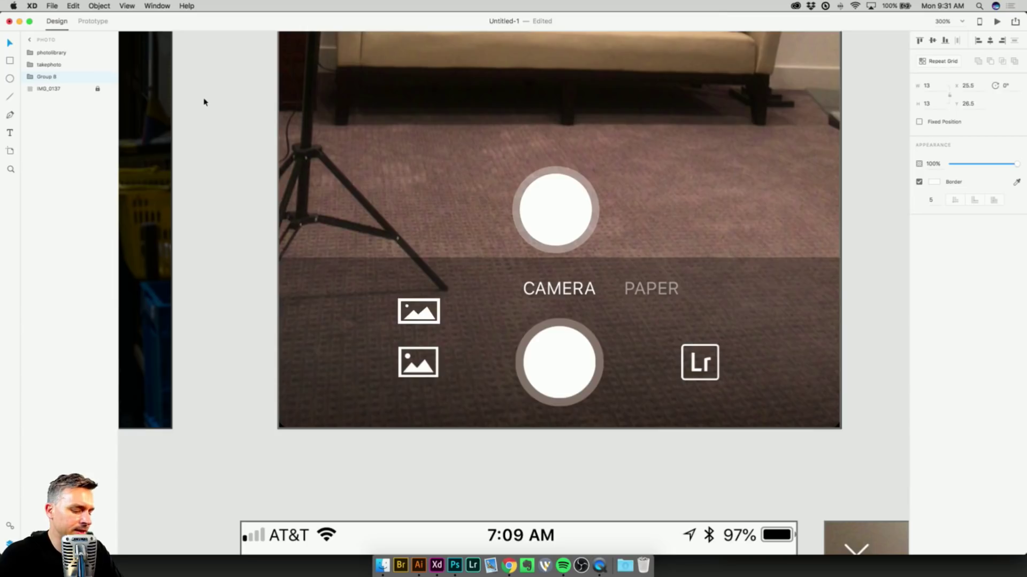
Rename the X icon's group as close.
key(super+3)
key(super+minus)
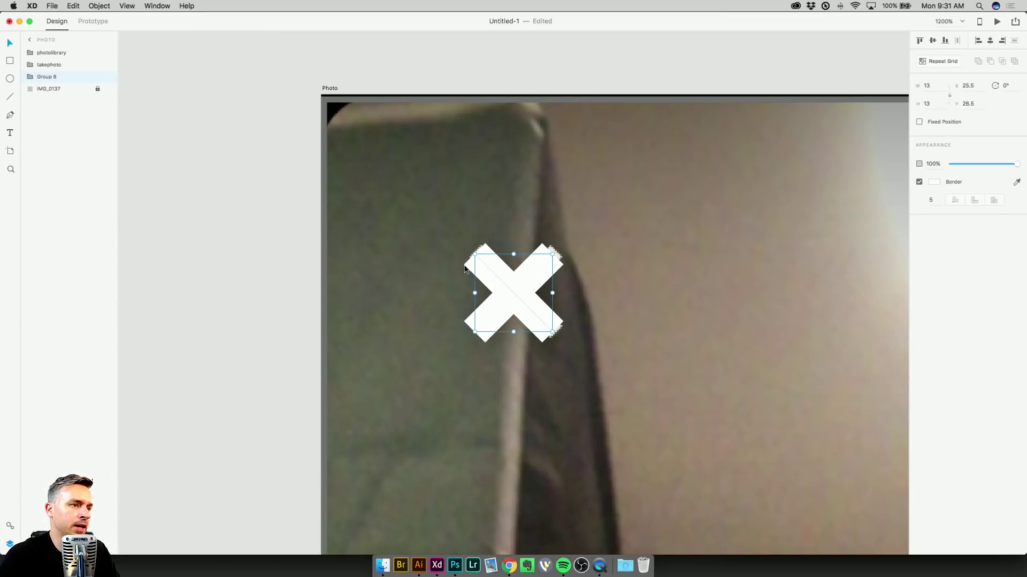
double_click(43, 77)
text(c)
key(Return)
key(super+minus)
key(super+minus)
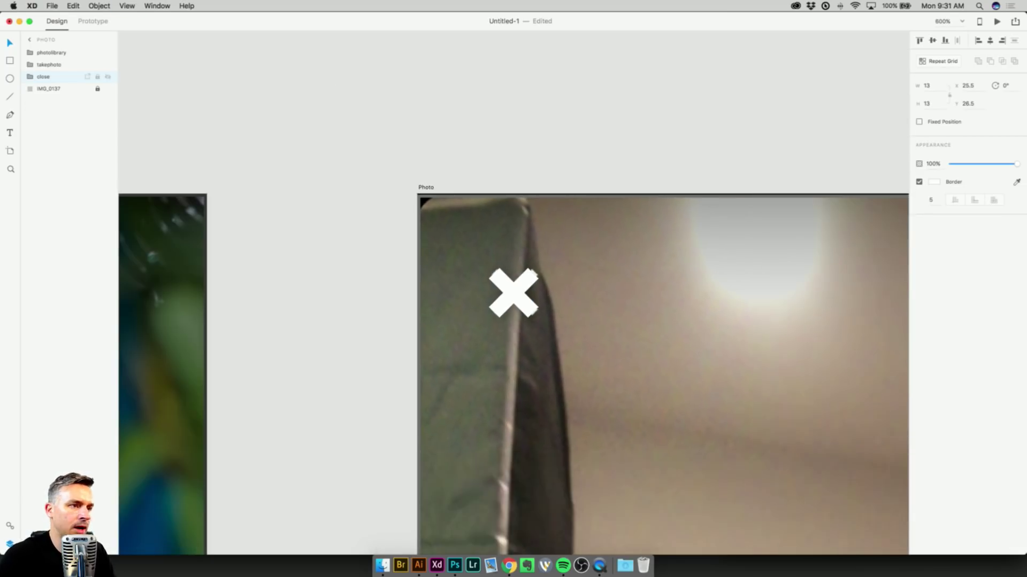
Clear the selection near the Photo screen's flash and camera-flip icons and open the Adobe Creative Cloud app.
drag(676, 261, 72, 142)
drag(667, 200, 481, 241)
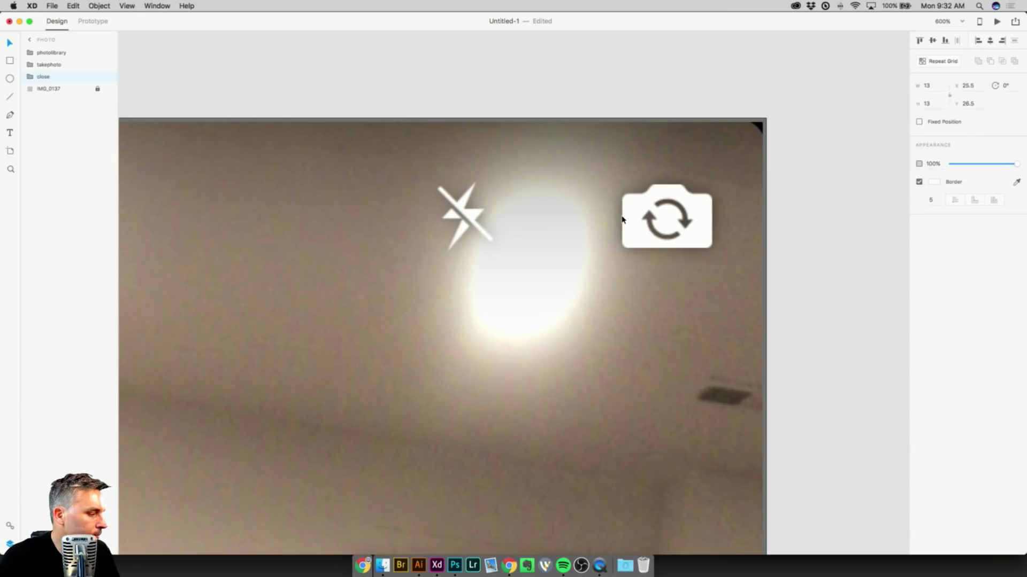
click(672, 151)
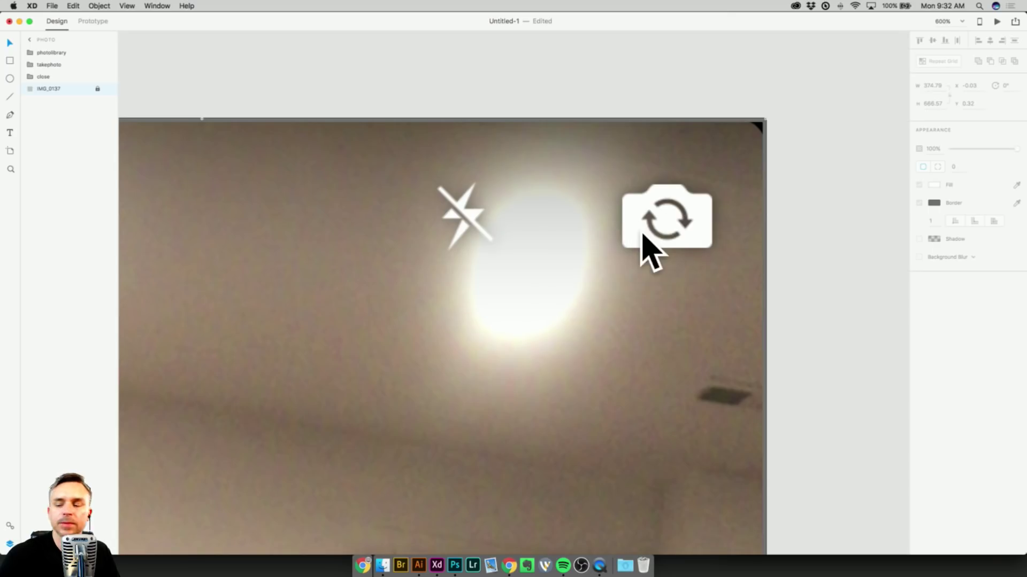
click(661, 67)
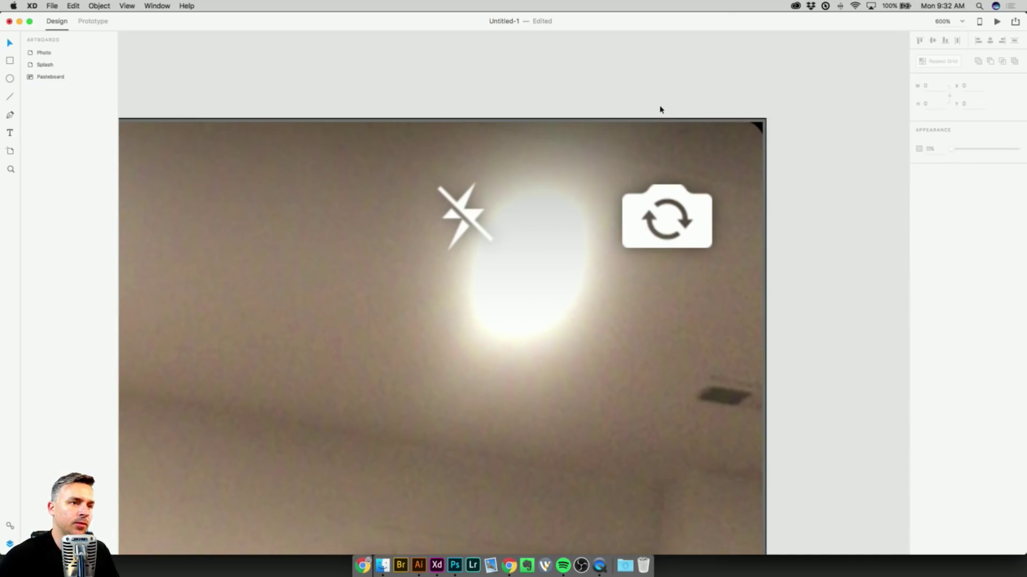
click(796, 6)
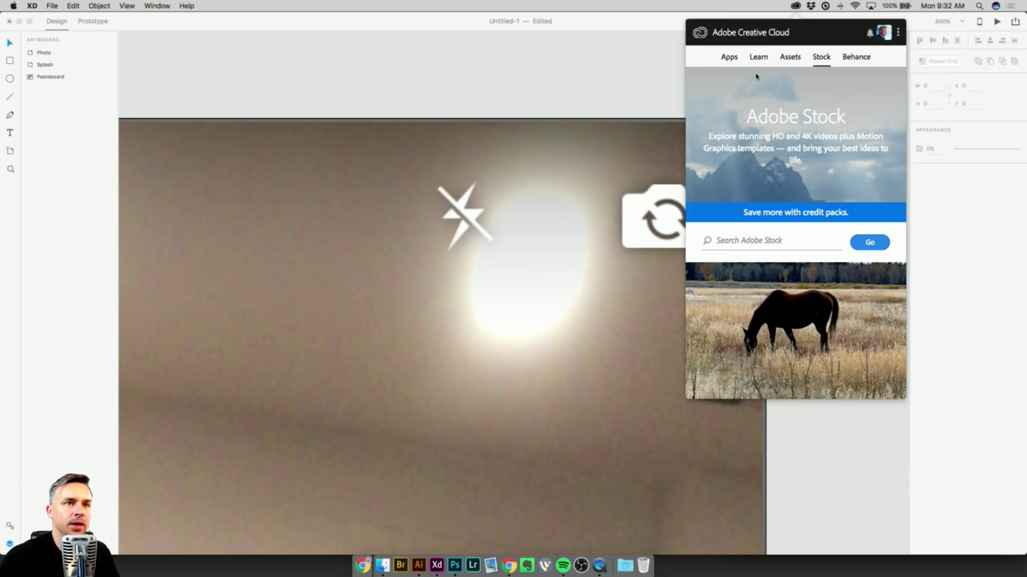
Search the Creative Cloud Market assets for "camera".
click(789, 58)
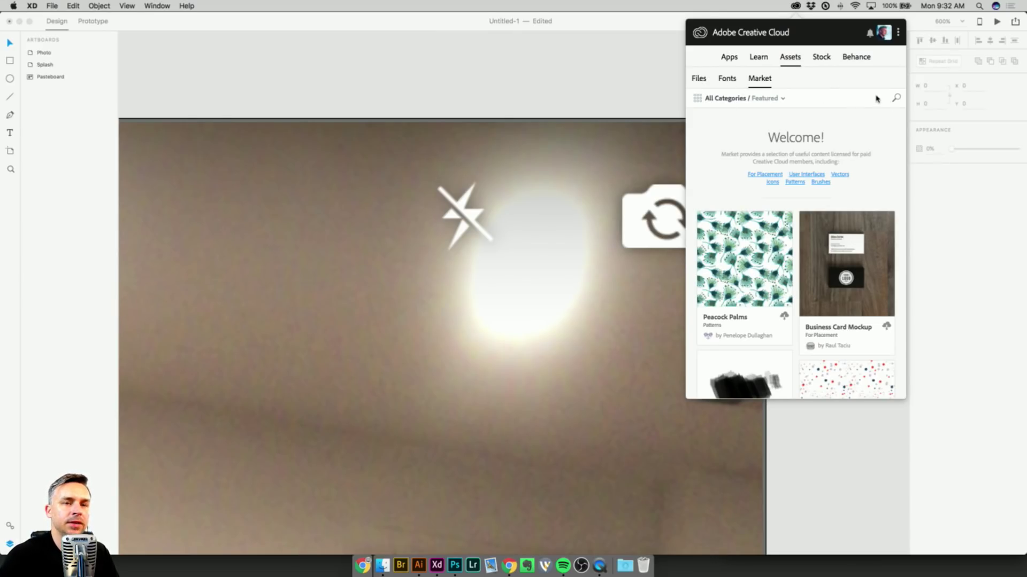
click(898, 99)
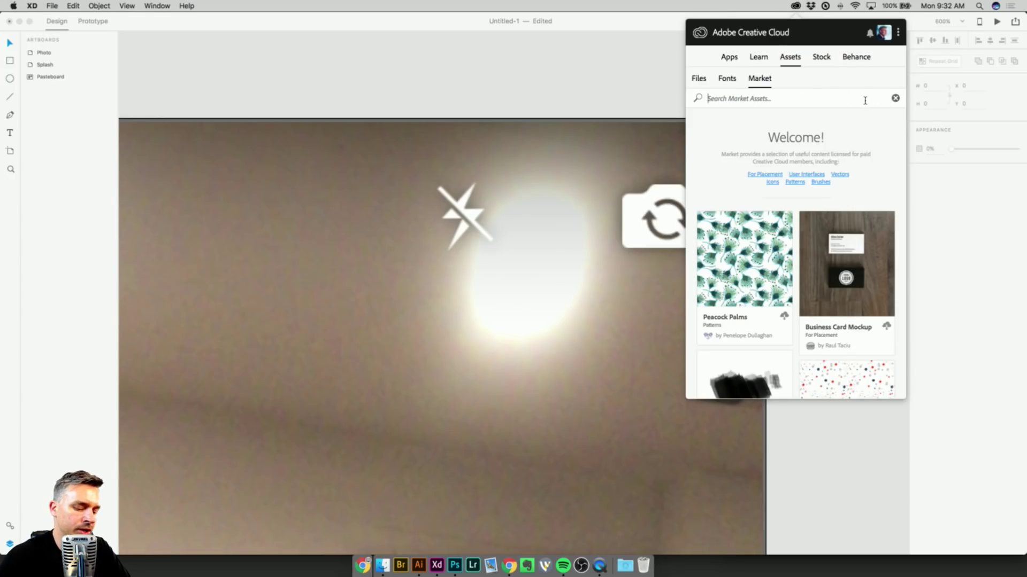
text(c)
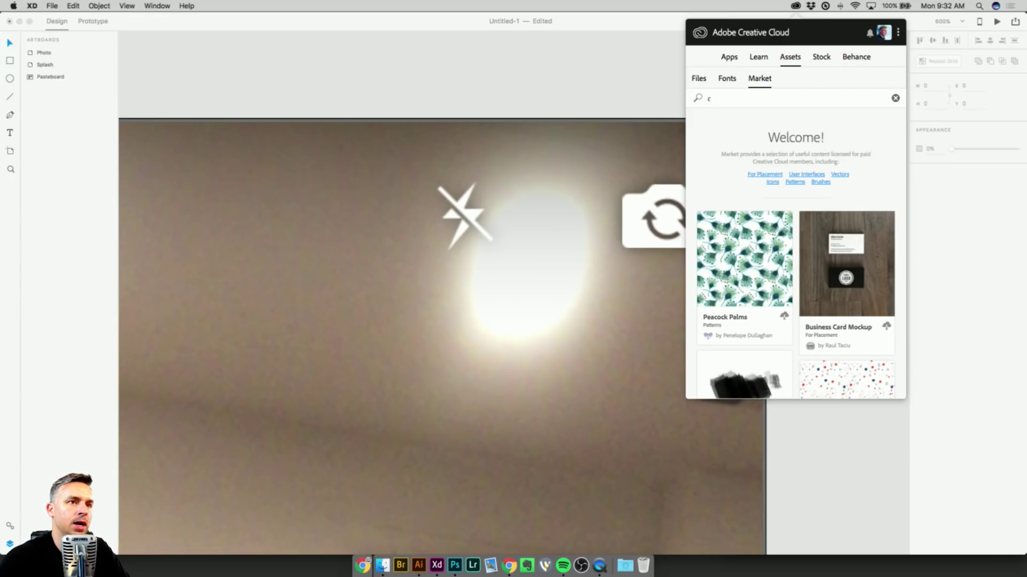
text(amera)
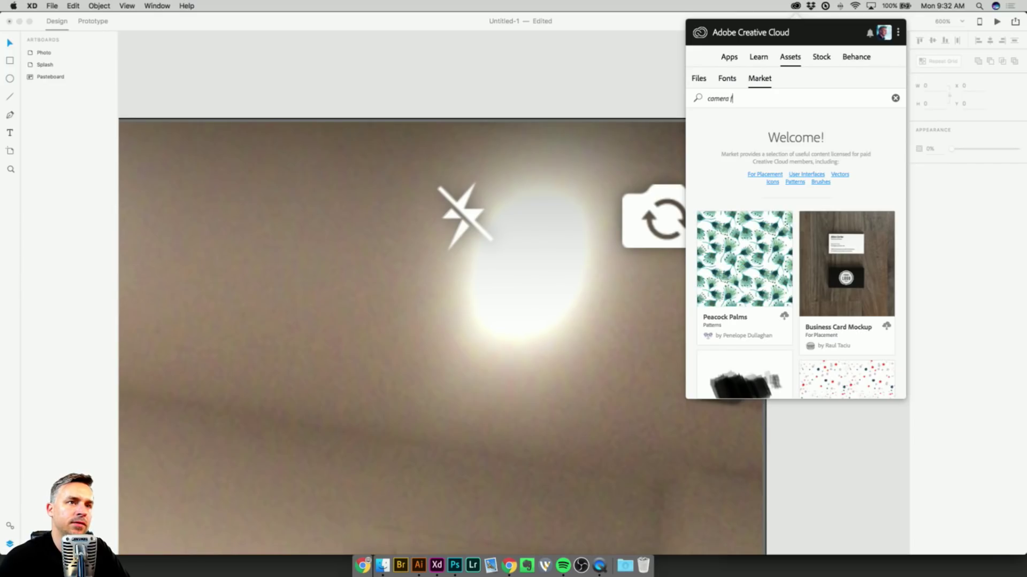
key(Return)
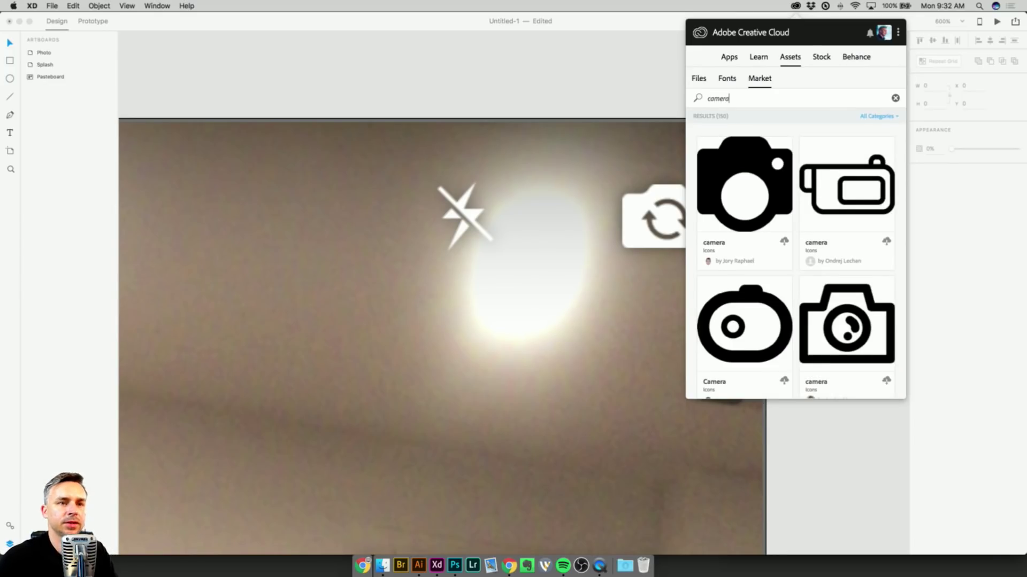
Save the solid black camera vector with the white lens ring from the search results to the PhotoApp library.
scroll(751, 219, down, 8)
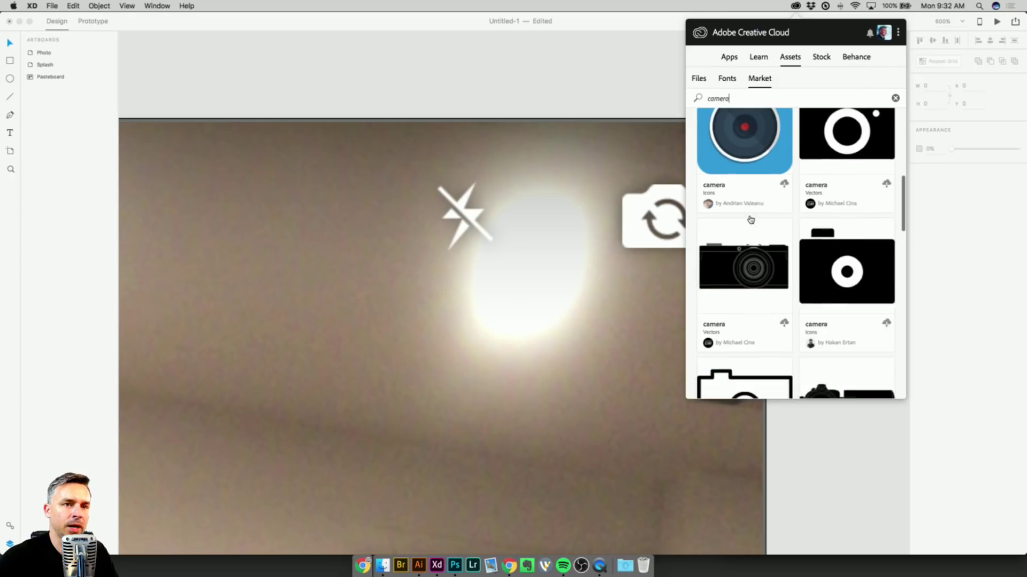
scroll(750, 220, up, 3)
click(885, 274)
click(799, 167)
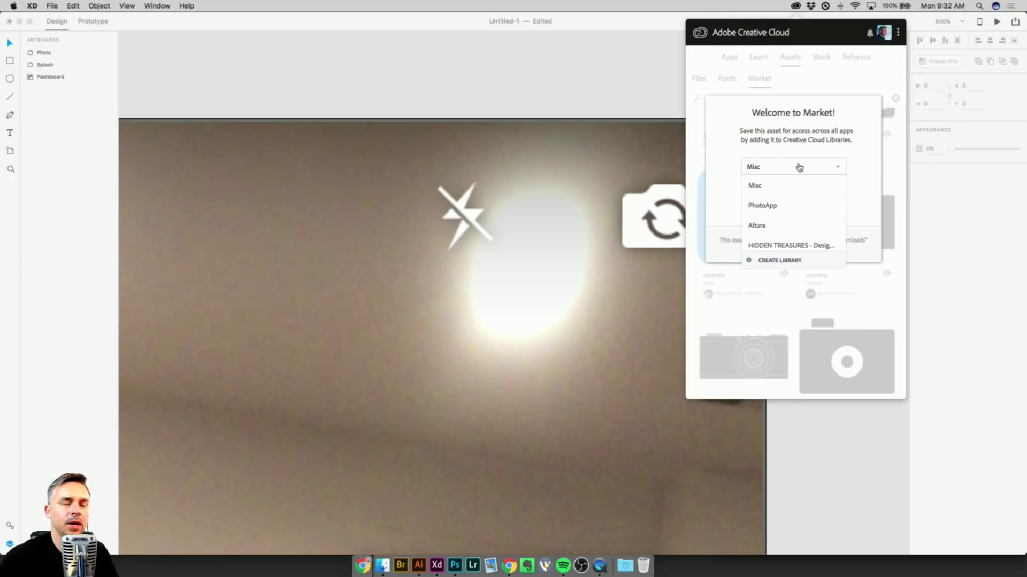
click(765, 207)
click(778, 191)
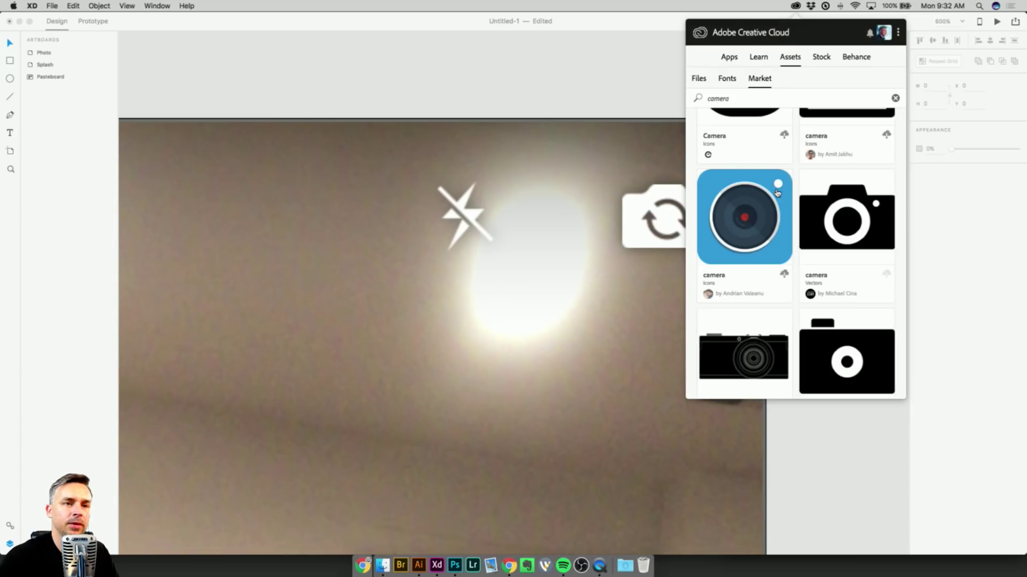
Browse the remaining camera results and refine the Market search to "camera lightning".
scroll(747, 236, down, 5)
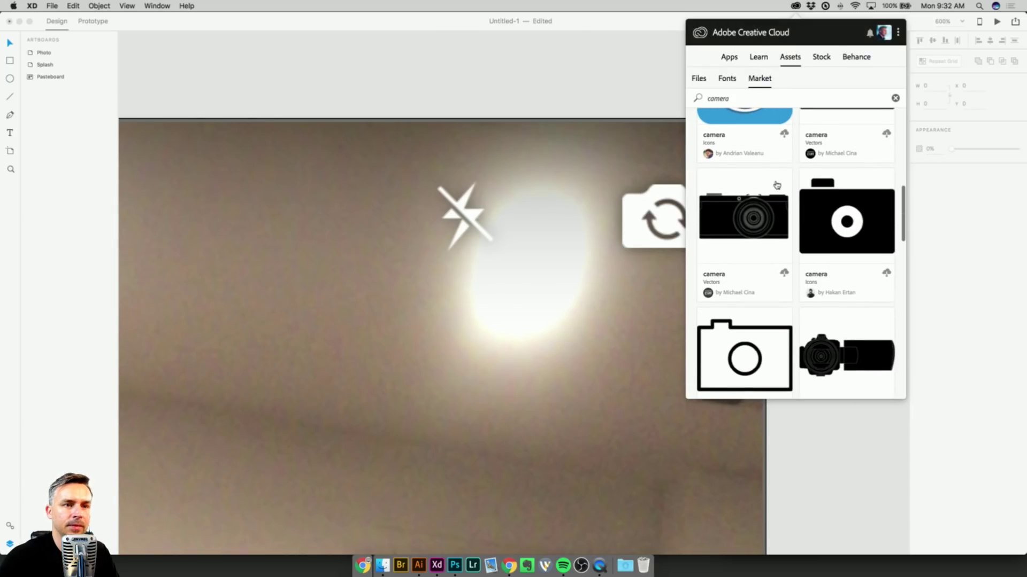
scroll(783, 275, down, 10)
scroll(784, 275, up, 15)
click(731, 101)
text(lightning)
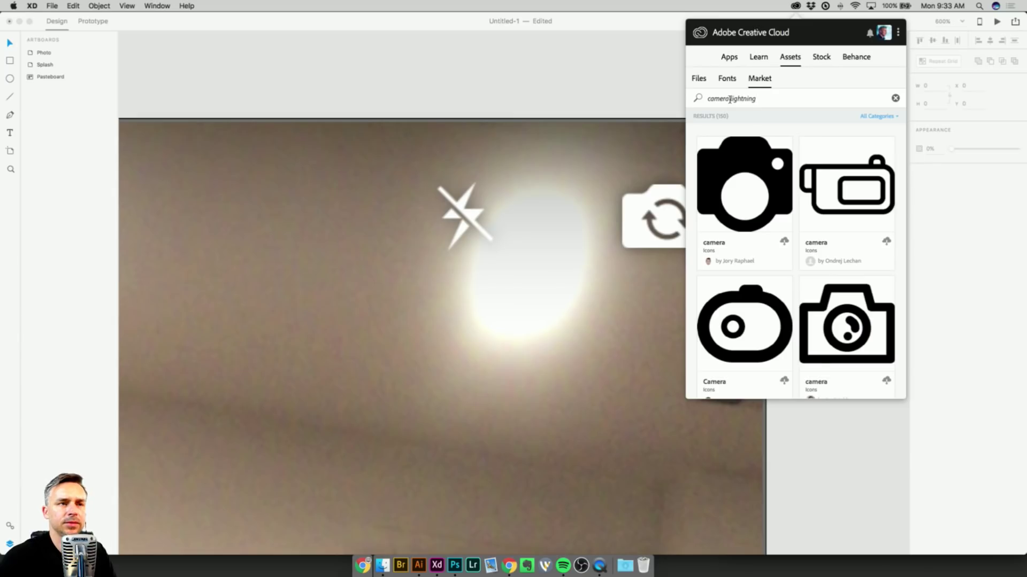
key(Return)
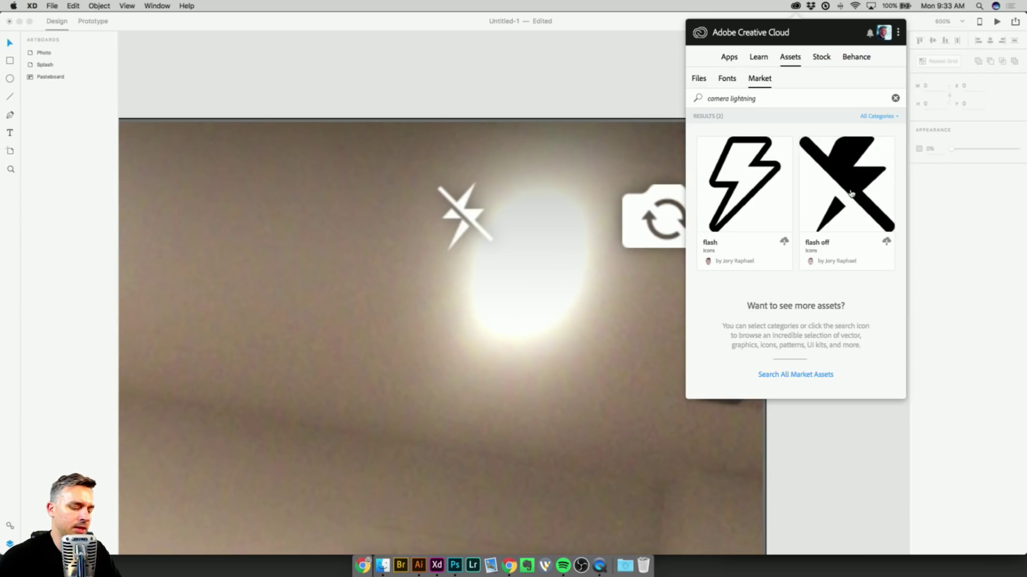
Save the "flash off" icon to the PhotoApp library and dismiss the Creative Cloud window.
click(881, 245)
click(820, 288)
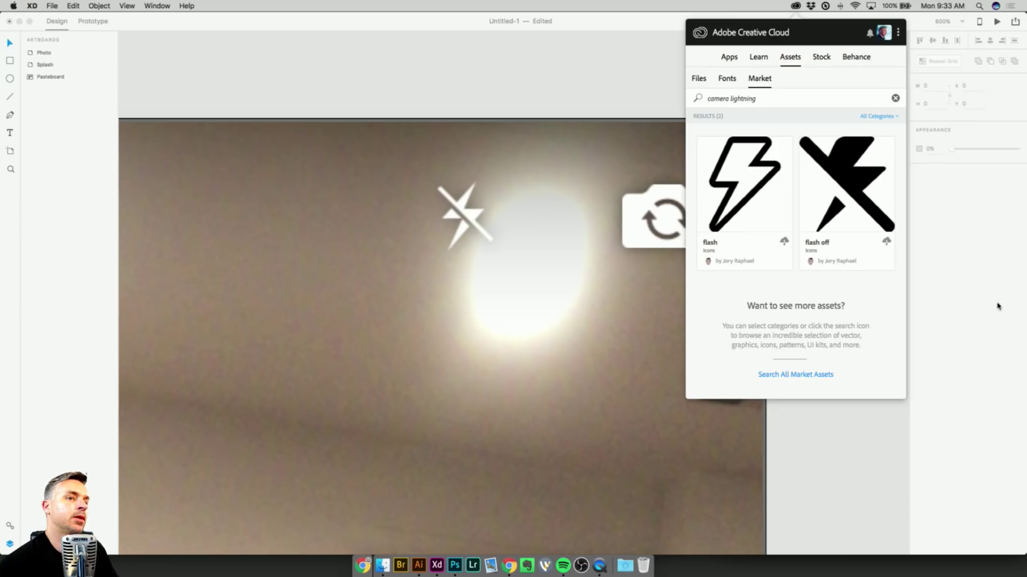
scroll(634, 85, right, 1)
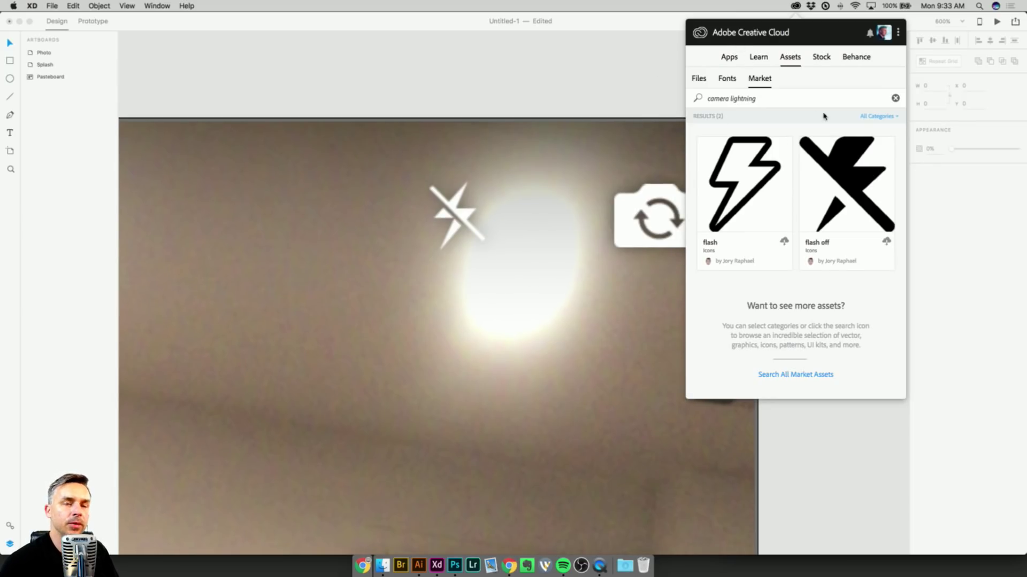
click(612, 50)
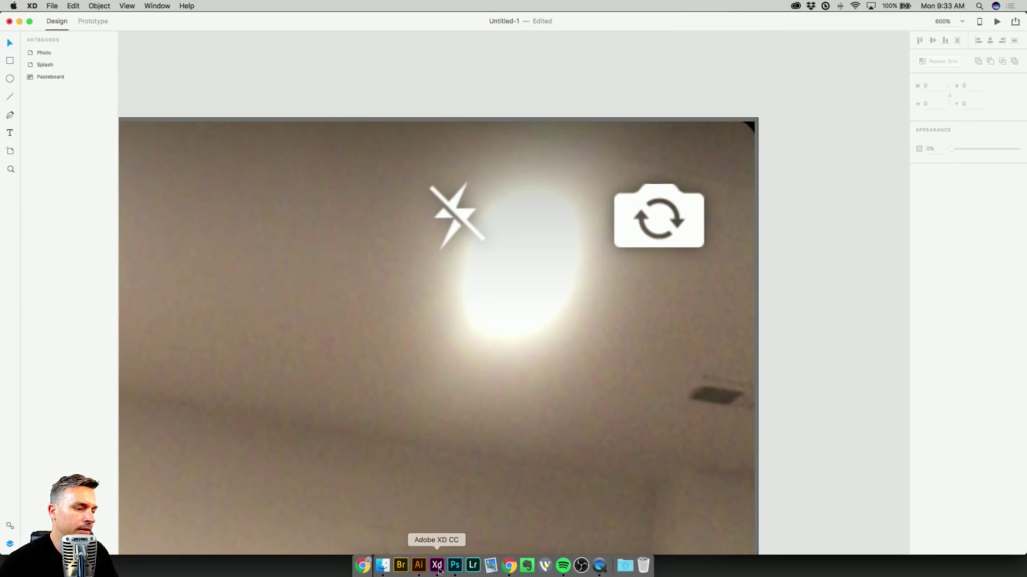
Switch to Illustrator and display the PhotoApp library alongside the camera artwork.
click(417, 568)
drag(481, 238, 339, 191)
click(353, 214)
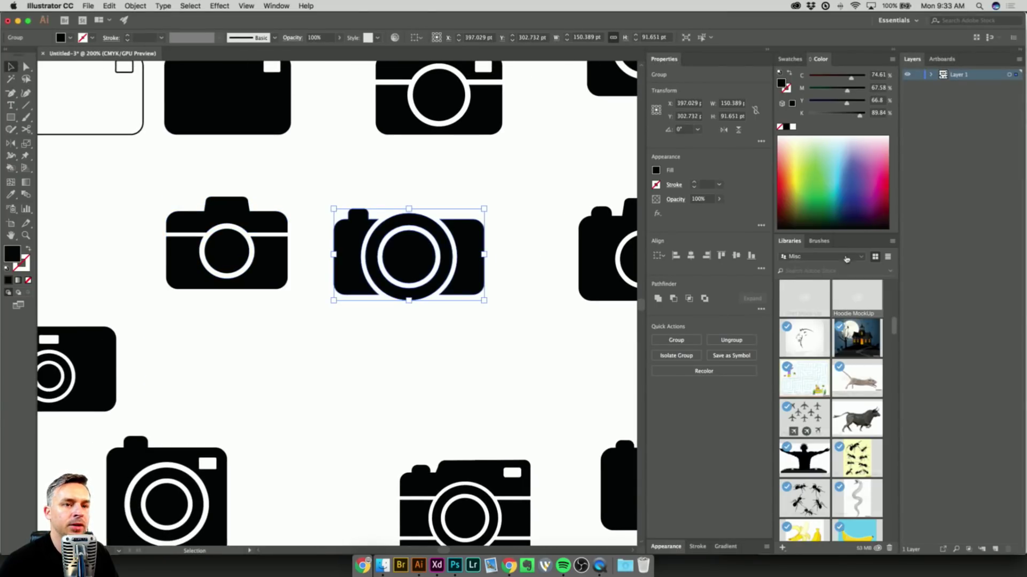
click(821, 257)
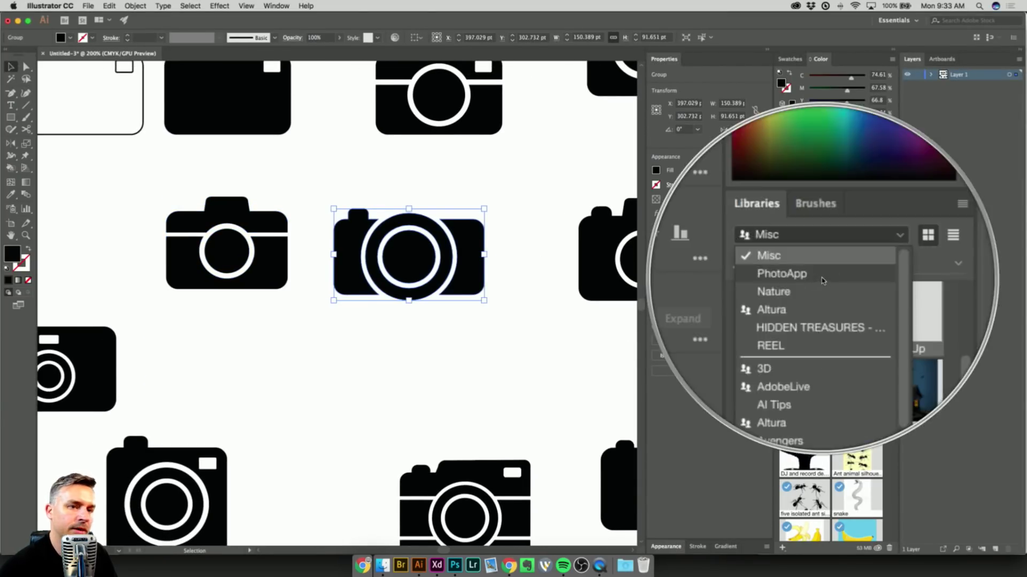
click(823, 280)
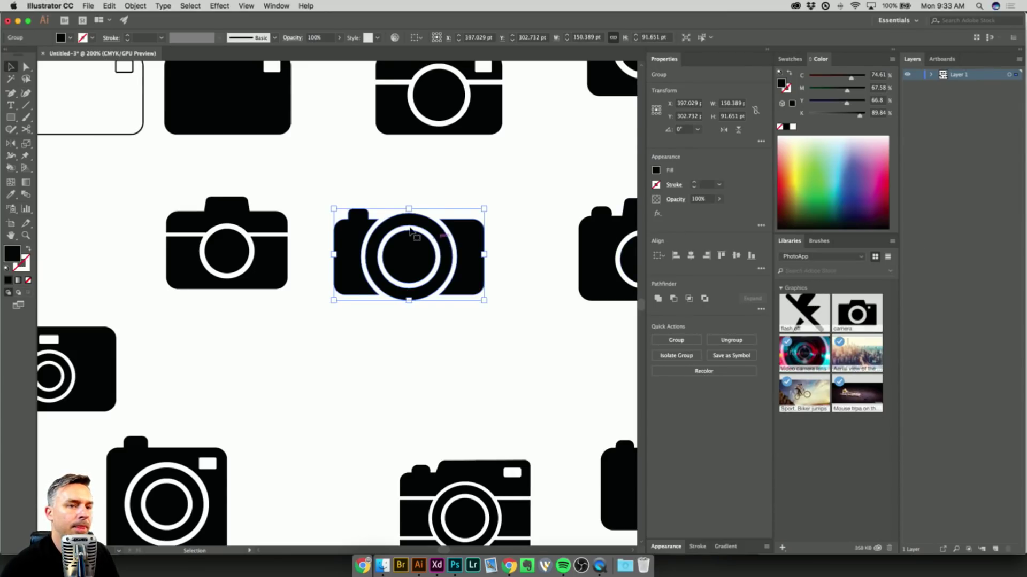
Add the camera icon with the oversized double-ring lens to the PhotoApp library as a graphic.
click(892, 241)
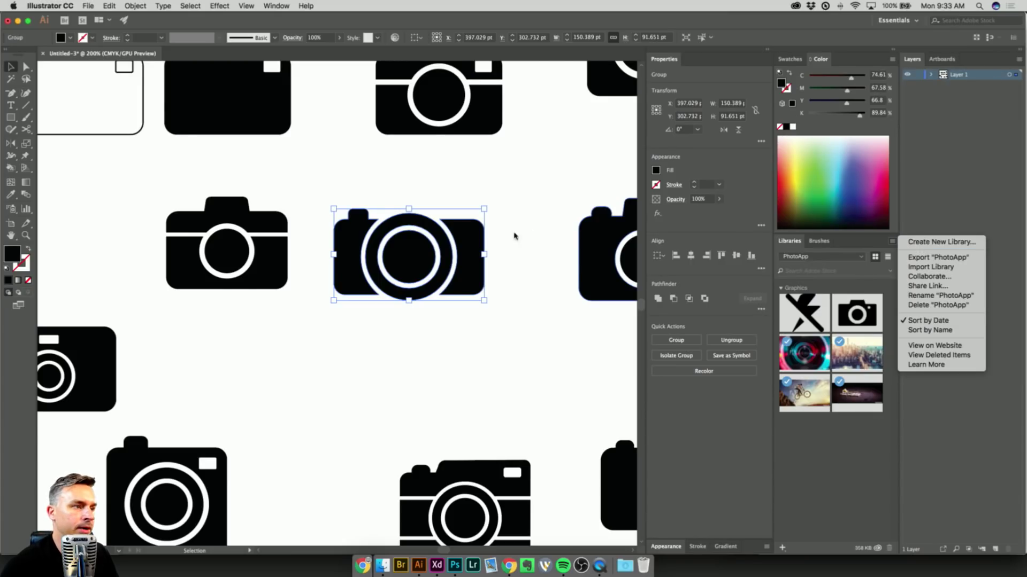
click(882, 464)
drag(406, 257, 831, 456)
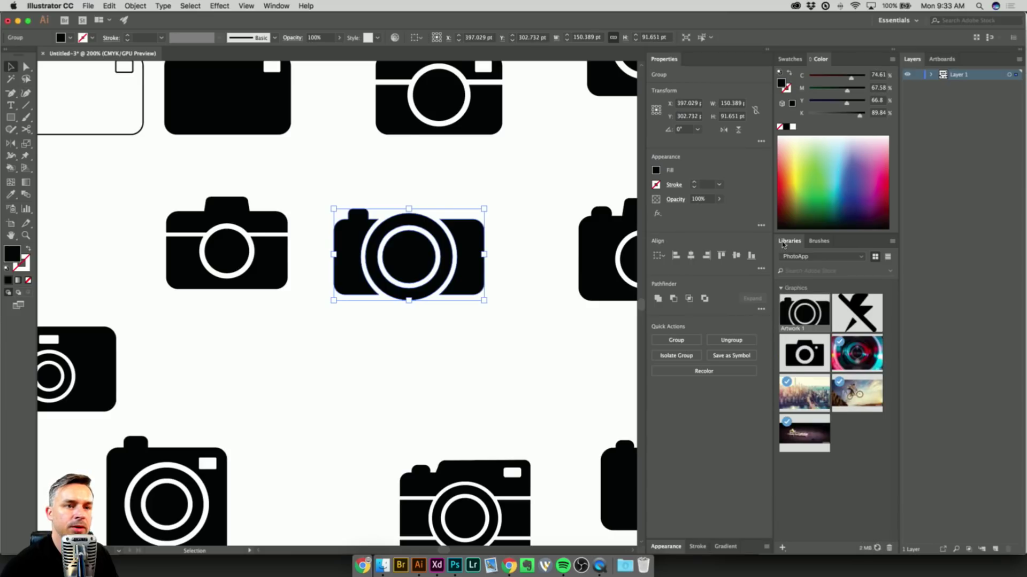
Add the compact camera icon with the off-centre lens to the PhotoApp library and clear the selection.
click(452, 411)
drag(451, 411, 244, 329)
drag(398, 347, 583, 486)
drag(444, 412, 834, 405)
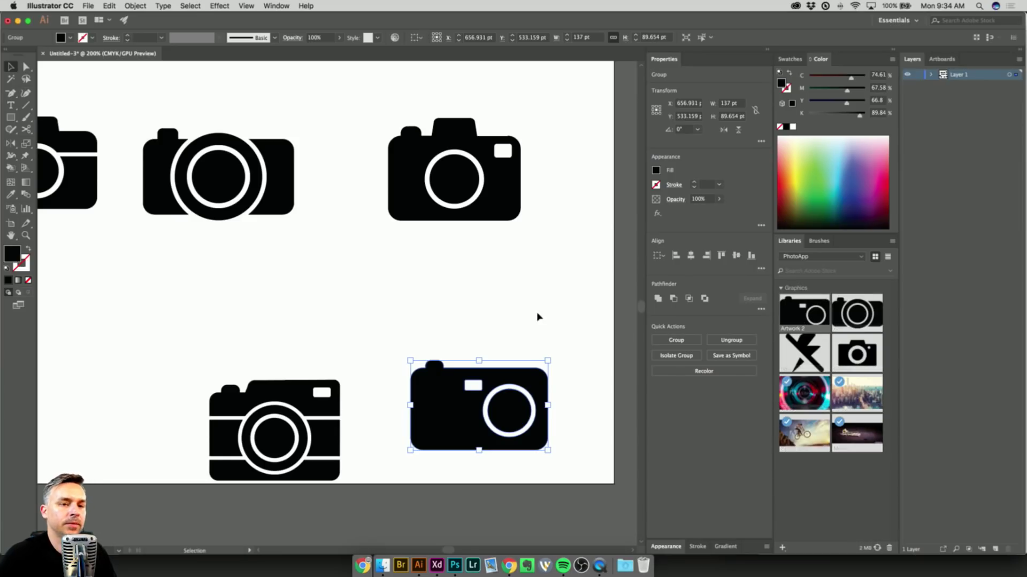
click(582, 297)
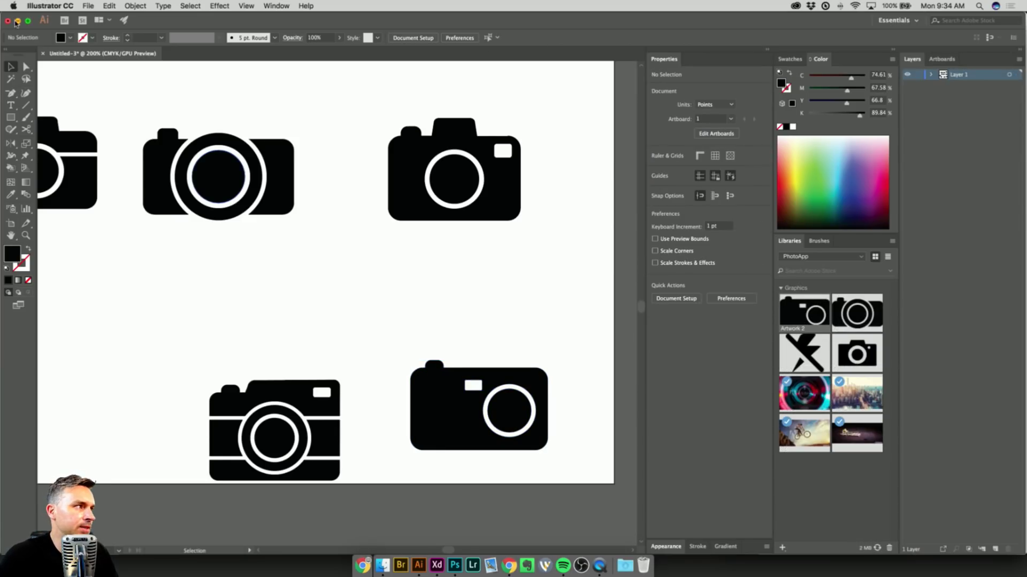
Return to Adobe XD and open the Creative Cloud Libraries window.
click(17, 21)
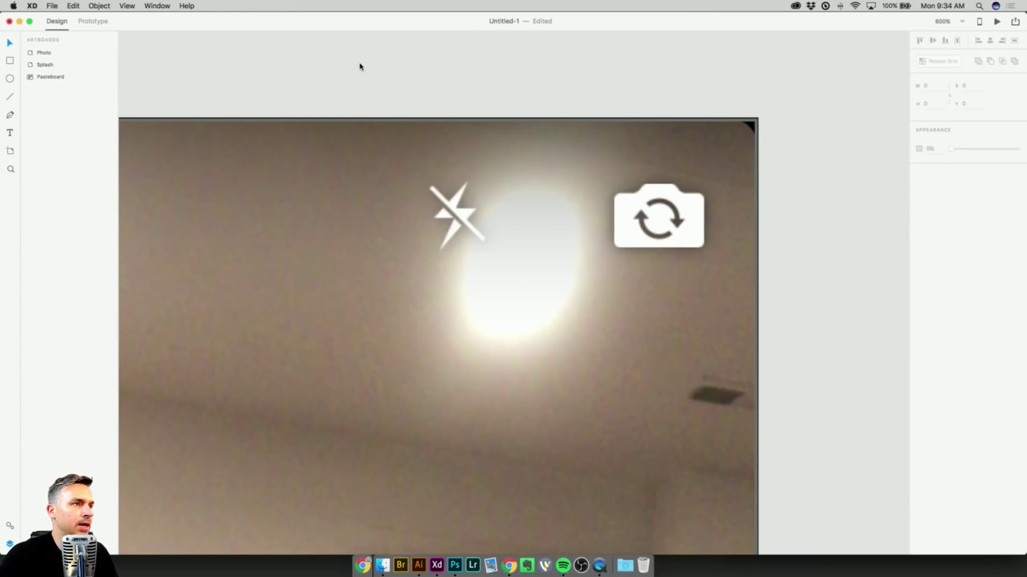
scroll(359, 66, down, 5)
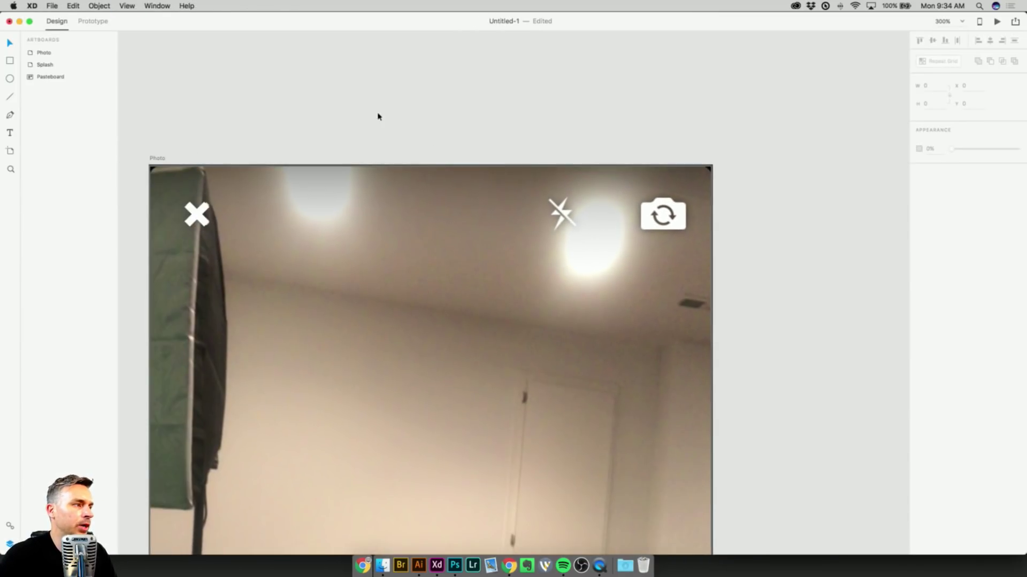
click(52, 6)
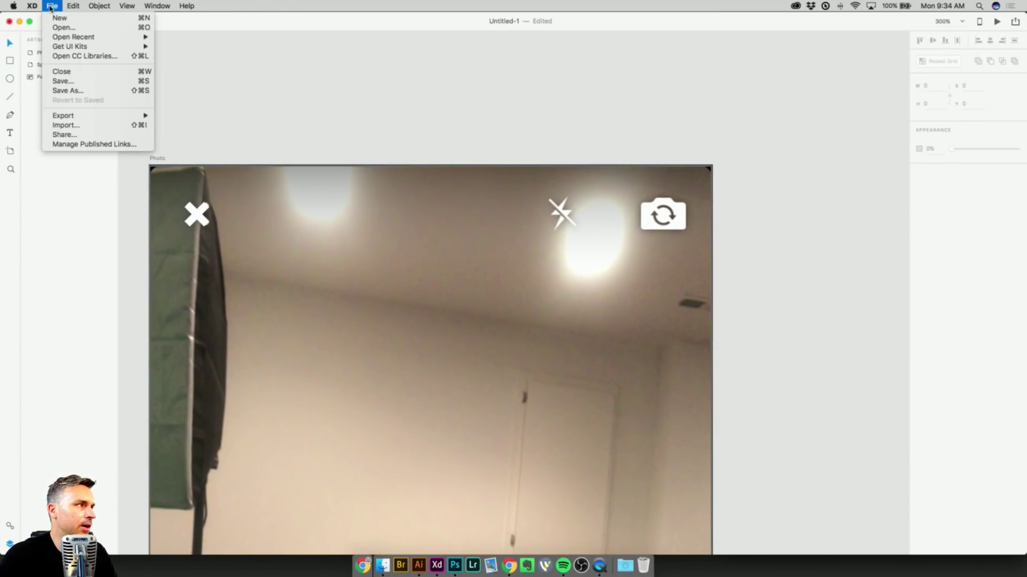
click(62, 56)
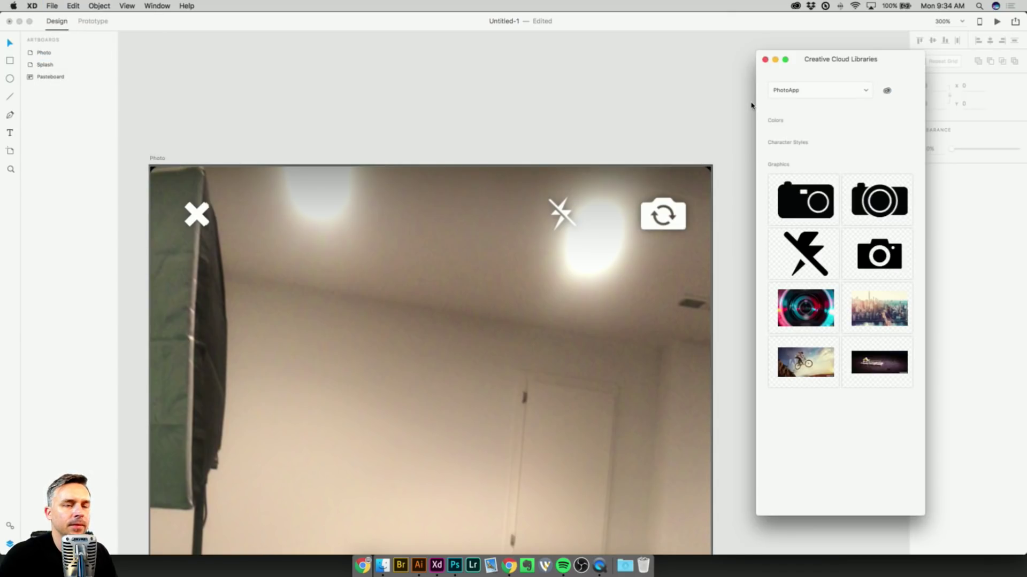
Place the flash off graphic from the PhotoApp library and move it onto the pasteboard above the Photo artboard.
click(810, 255)
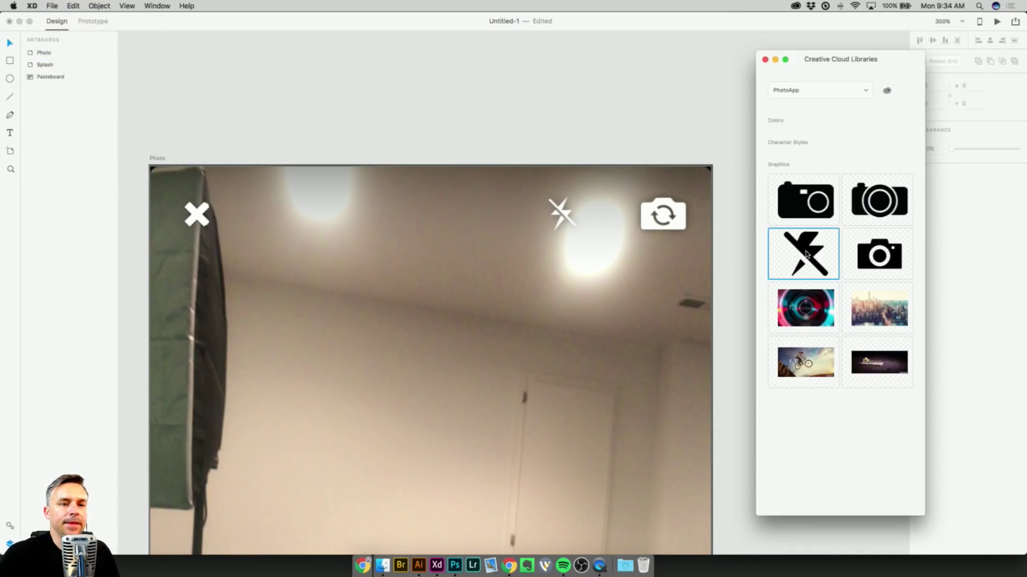
drag(803, 251, 460, 270)
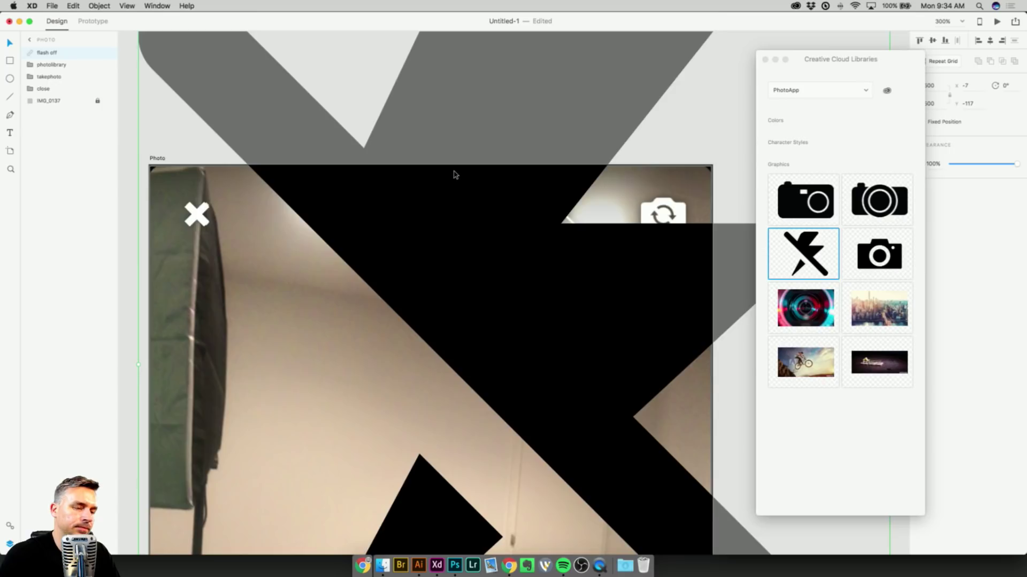
key(super+0)
scroll(455, 174, up, 10)
scroll(455, 173, left, 4)
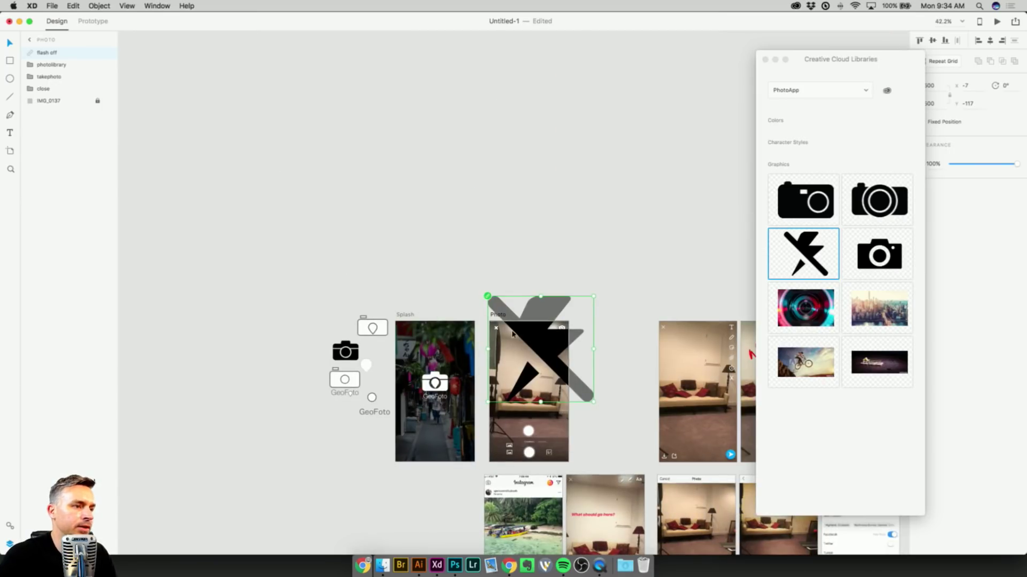
drag(496, 308, 509, 175)
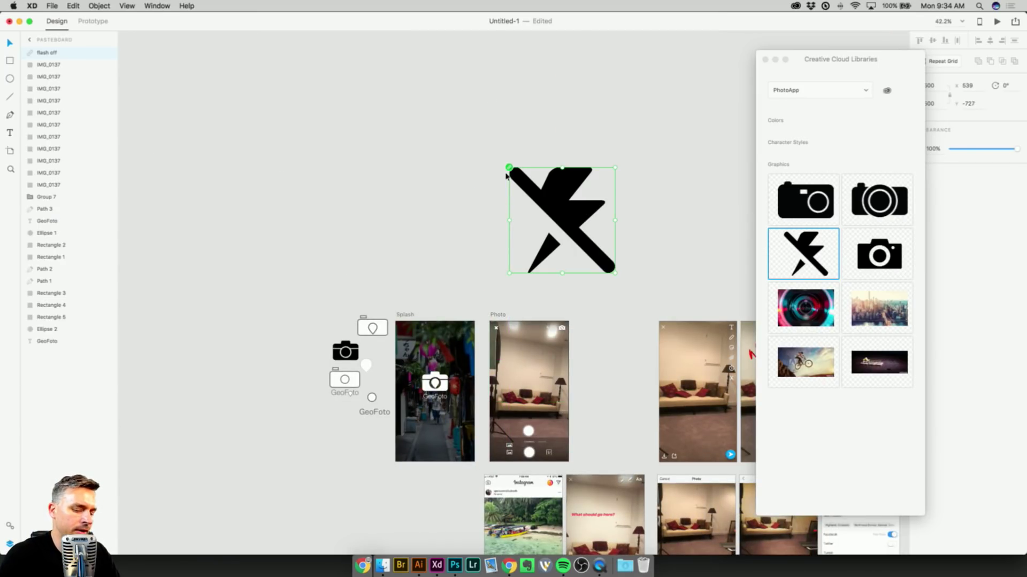
Switch to Illustrator and open the flash off library graphic for editing.
scroll(506, 176, up, 5)
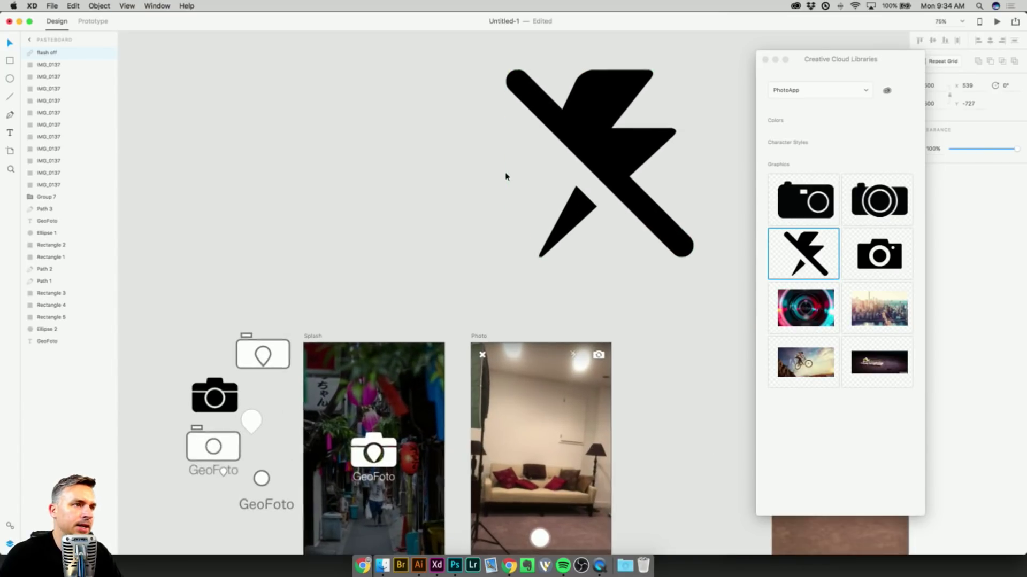
scroll(506, 176, up, 3)
scroll(507, 175, right, 3)
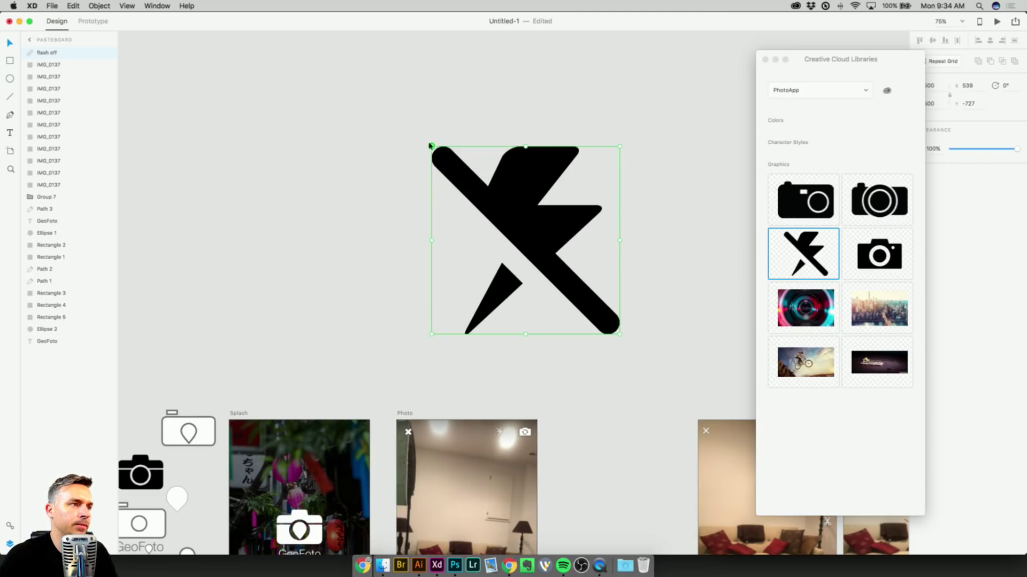
click(806, 247)
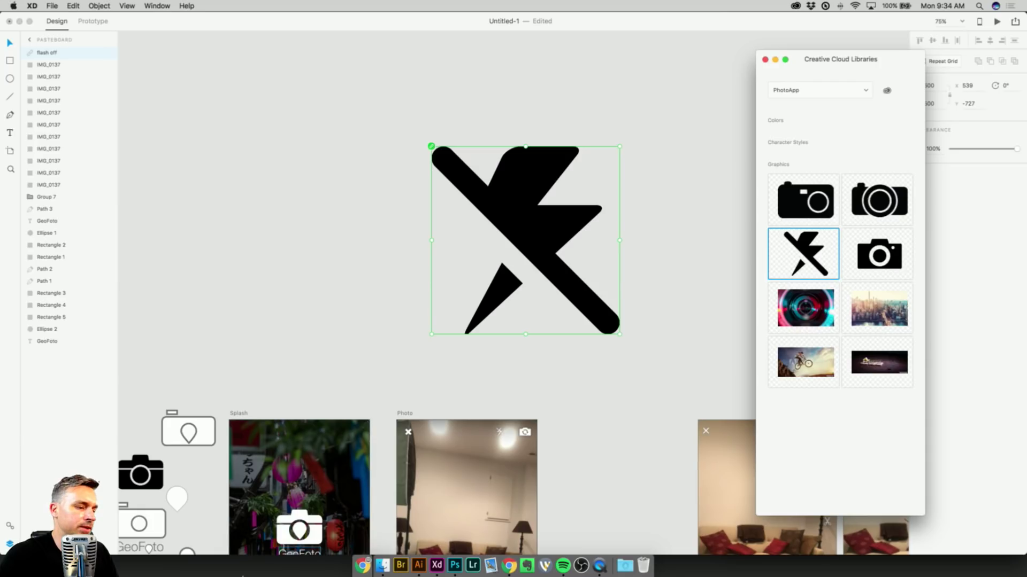
click(419, 565)
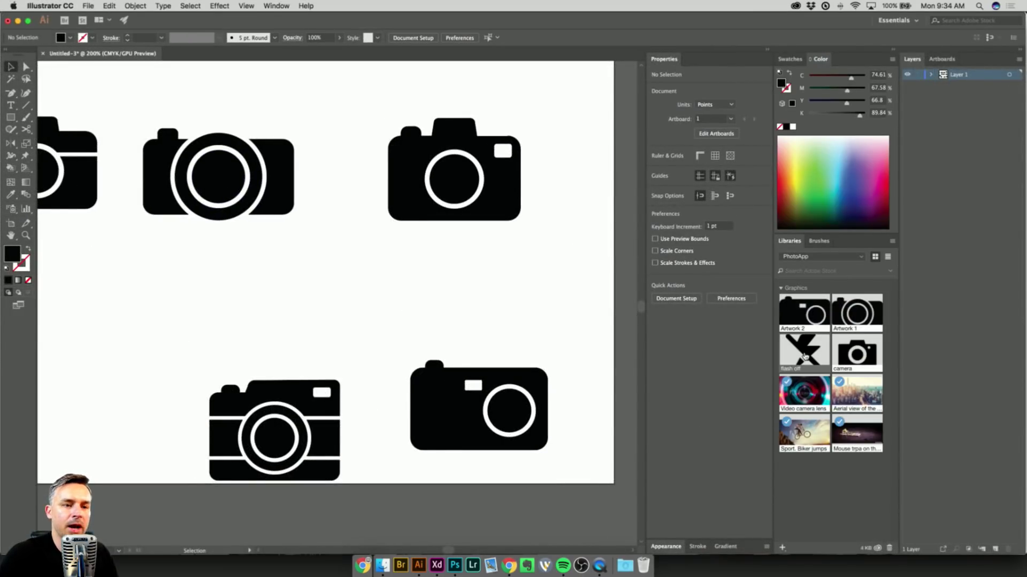
click(589, 355)
Select the main path of the flash off graphic and delete an extra anchor point from each rounded end of its diagonal bar.
drag(160, 220, 191, 224)
click(149, 86)
click(26, 66)
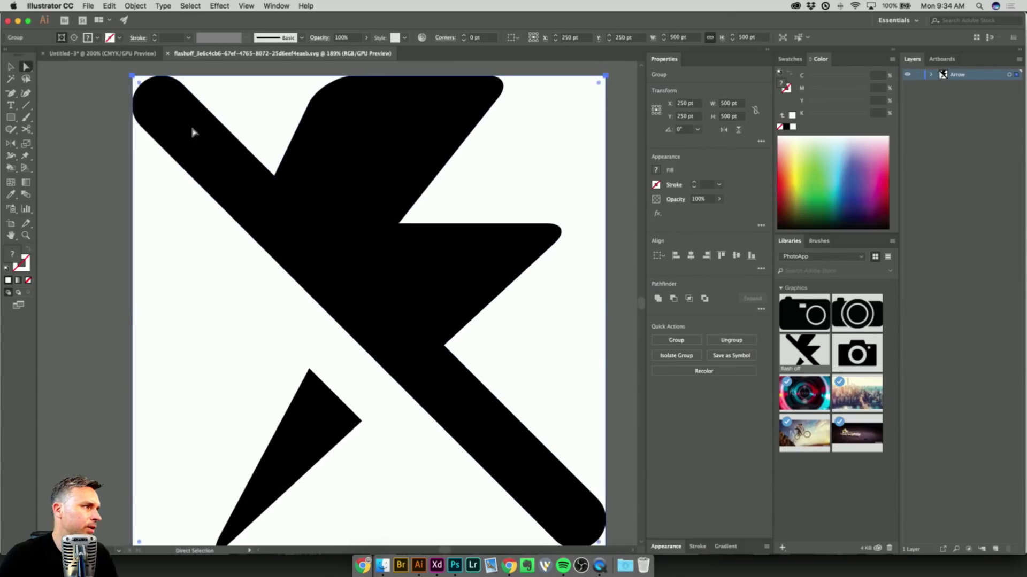
click(172, 176)
click(195, 165)
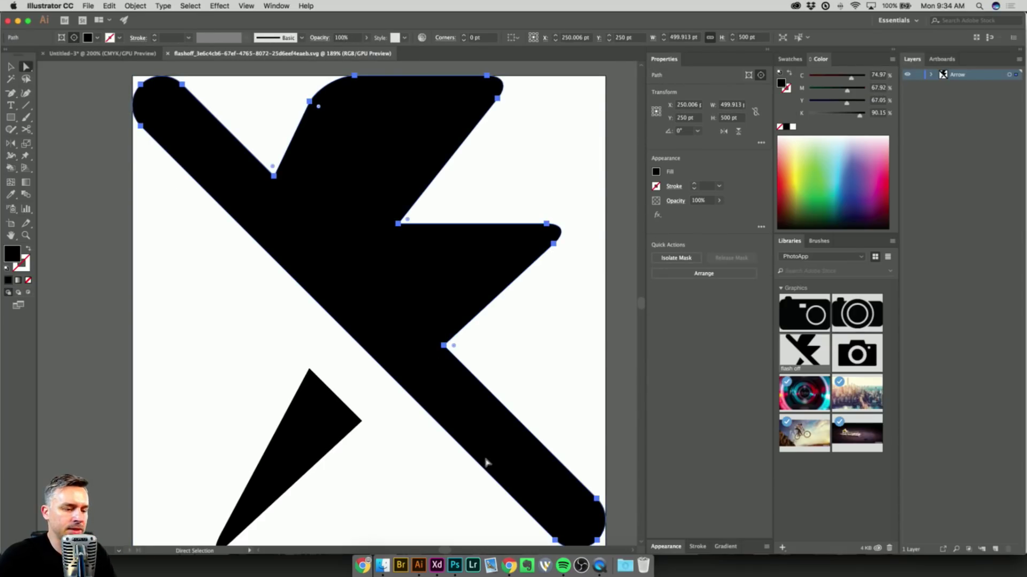
key(minus)
click(596, 540)
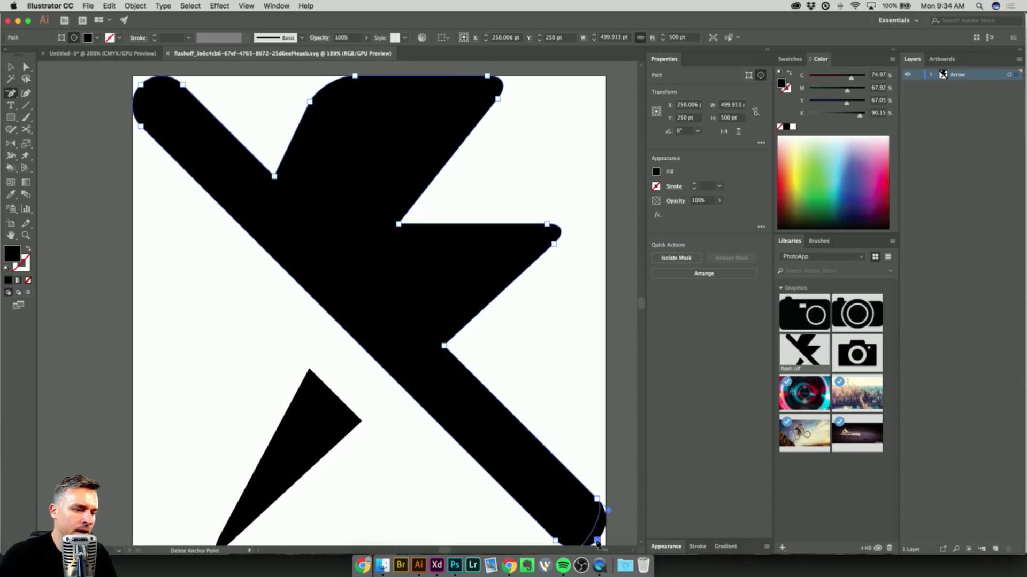
click(141, 84)
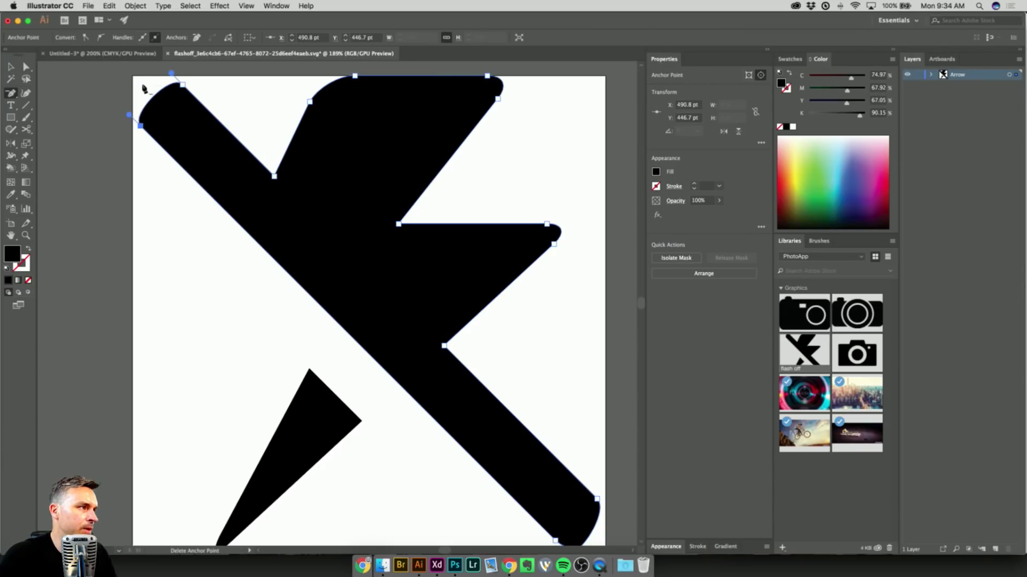
Convert the two anchor points at the upper end of the diagonal bar to corner points to square it off.
key(shift+c)
click(183, 84)
click(140, 126)
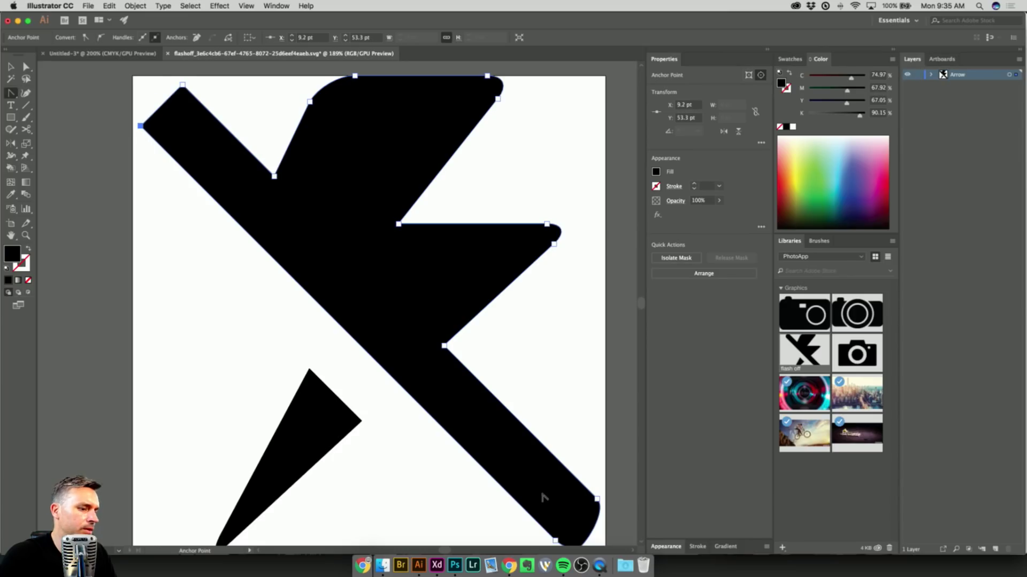
Delete the remaining extra anchor point at the lower end of the diagonal bar and convert its end anchors to corner points.
click(597, 499)
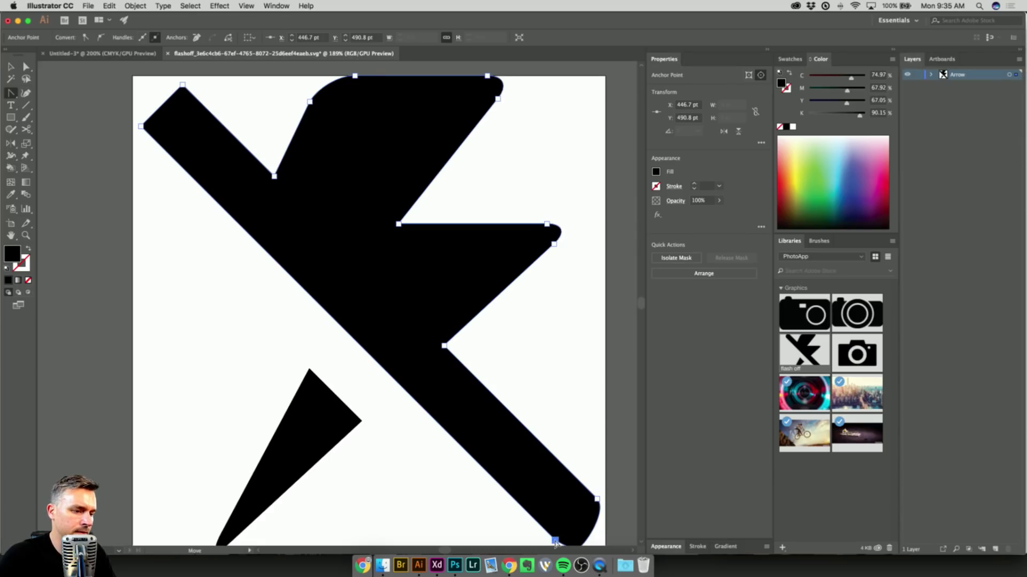
scroll(463, 328, down, 5)
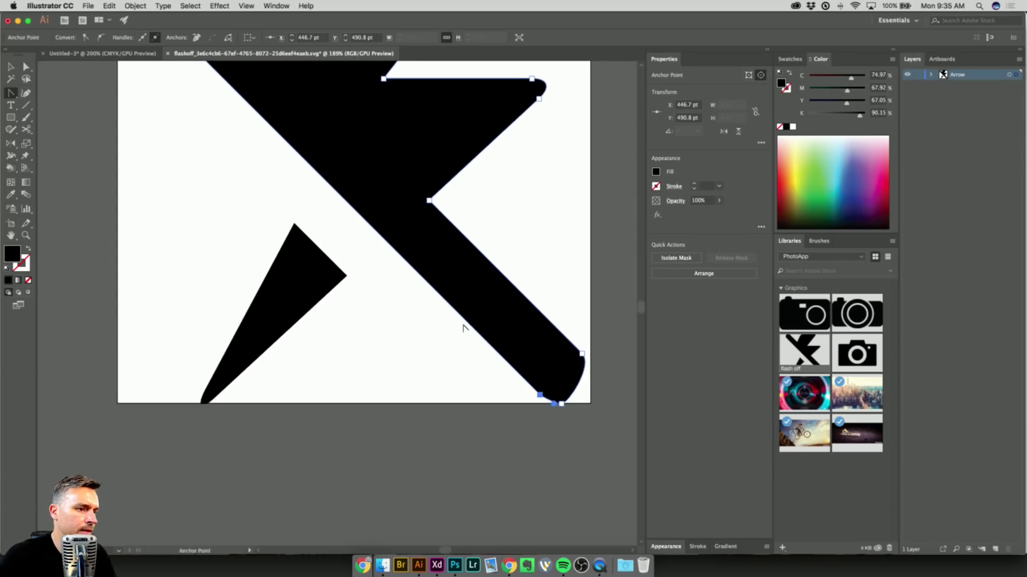
key(minus)
click(561, 404)
key(shift+c)
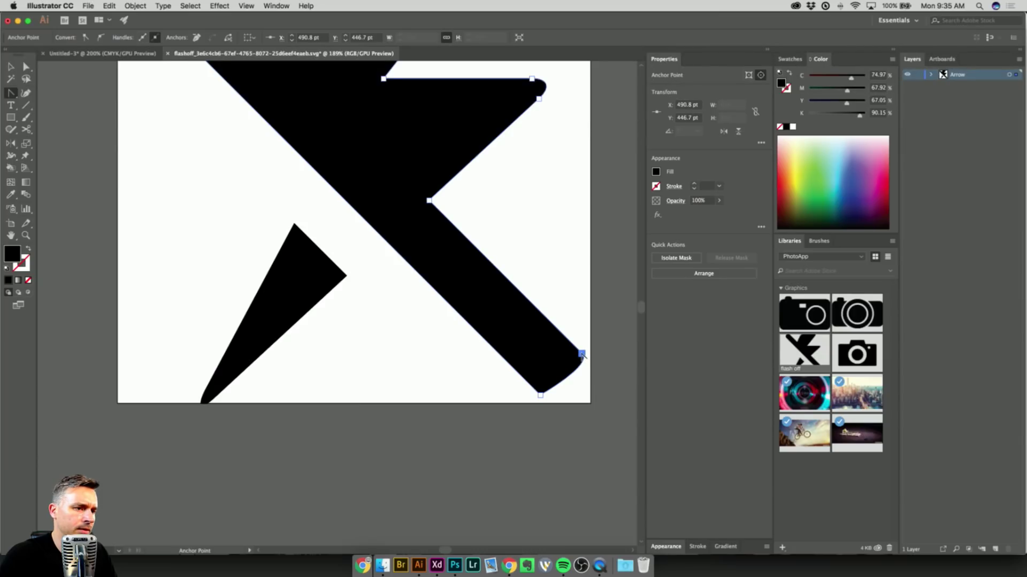
drag(582, 355, 592, 391)
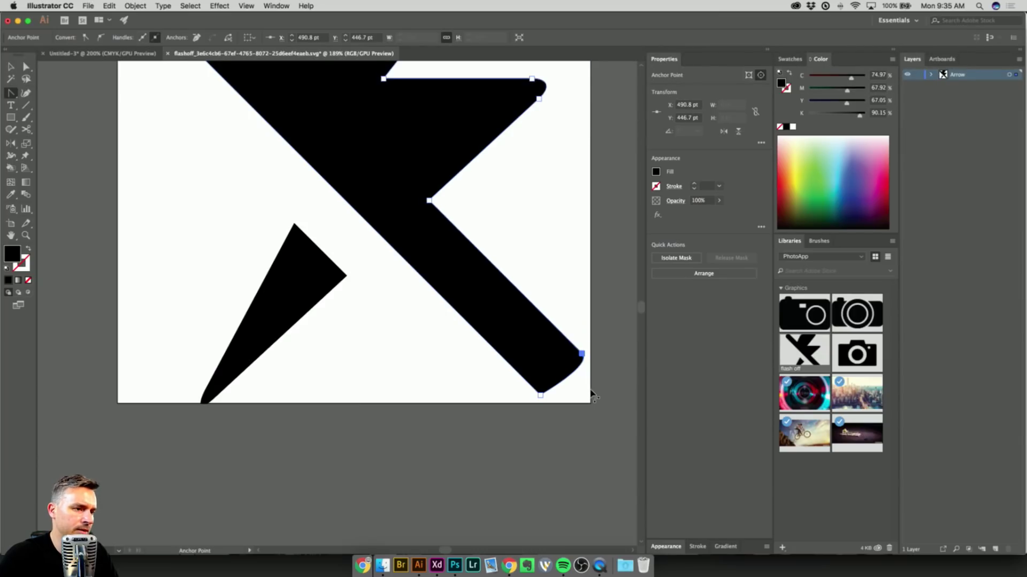
click(541, 396)
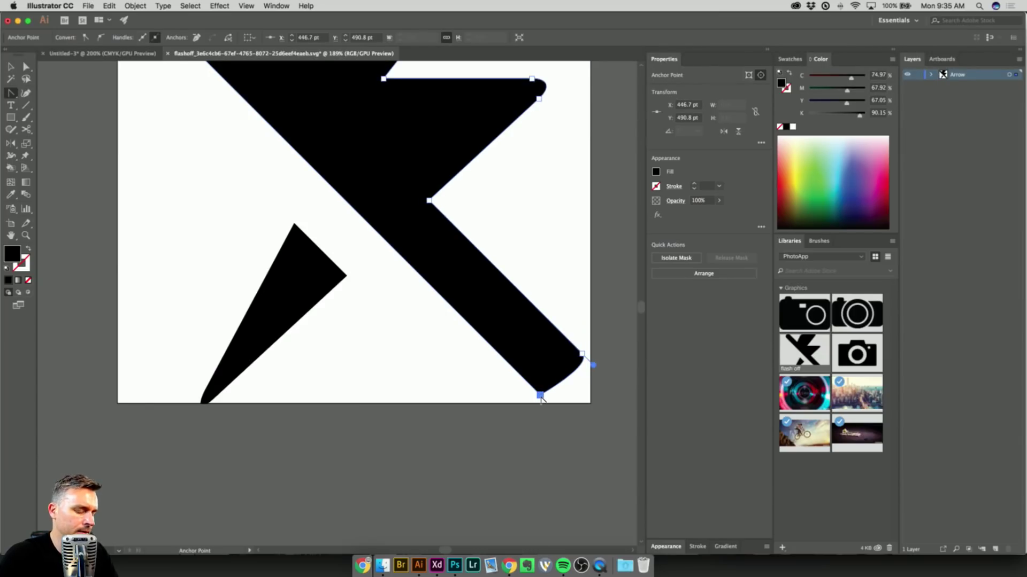
Retract the leftover curve handle so the diagonal bar's lower end is straight, and save the flash off graphic.
scroll(541, 398, up, 3)
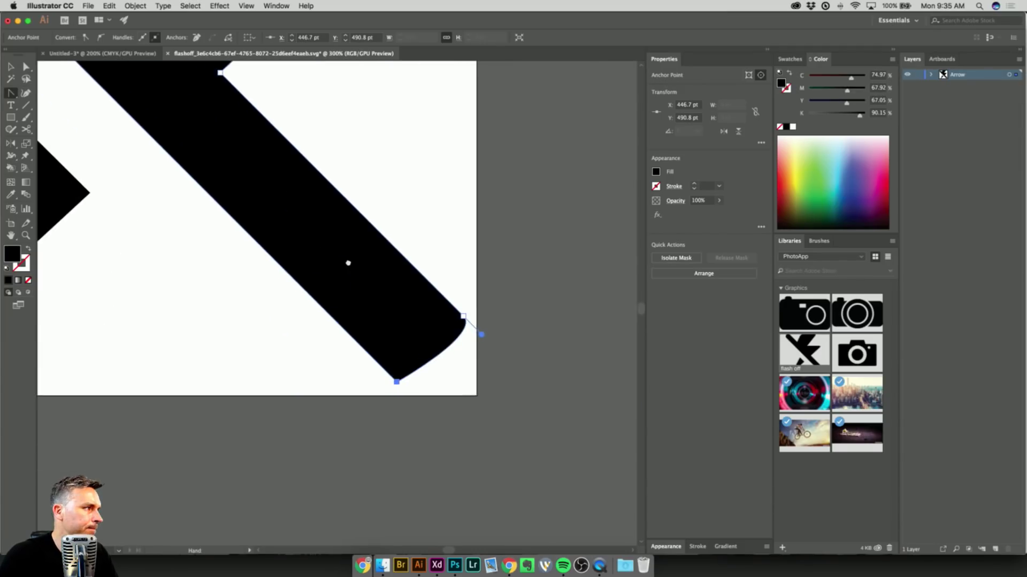
click(335, 380)
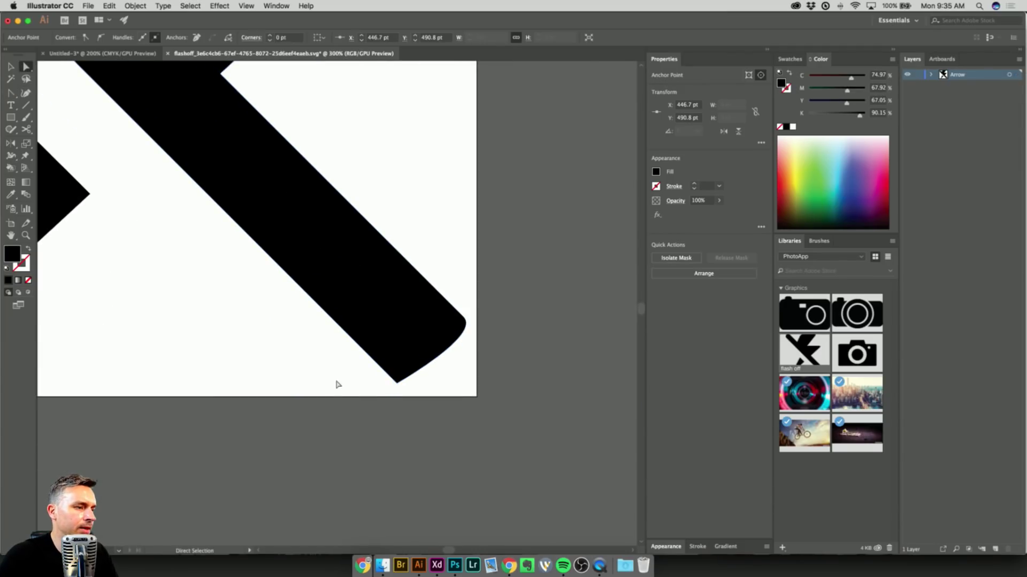
click(396, 382)
drag(396, 383, 395, 422)
key(super+z)
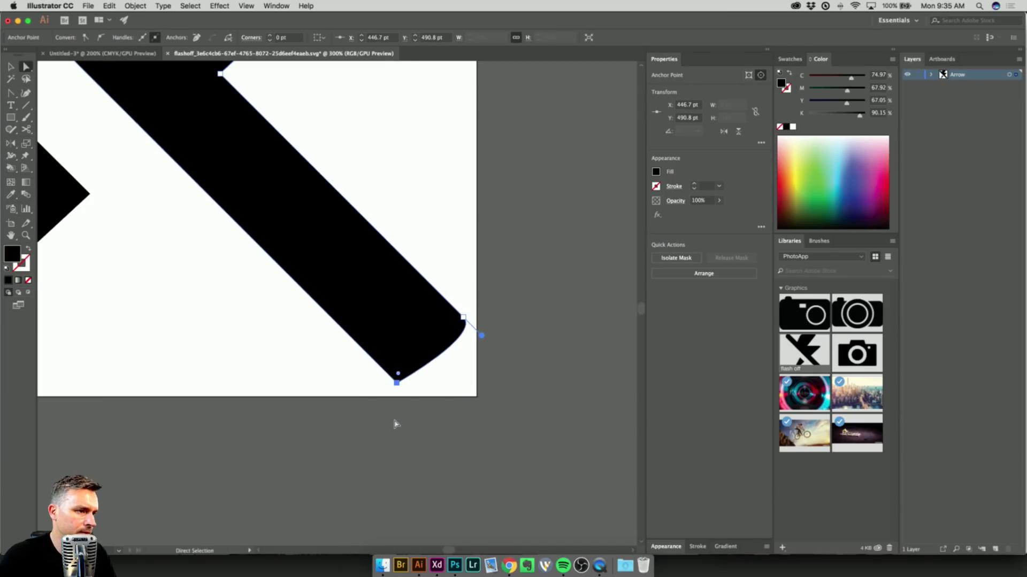
drag(482, 336, 463, 318)
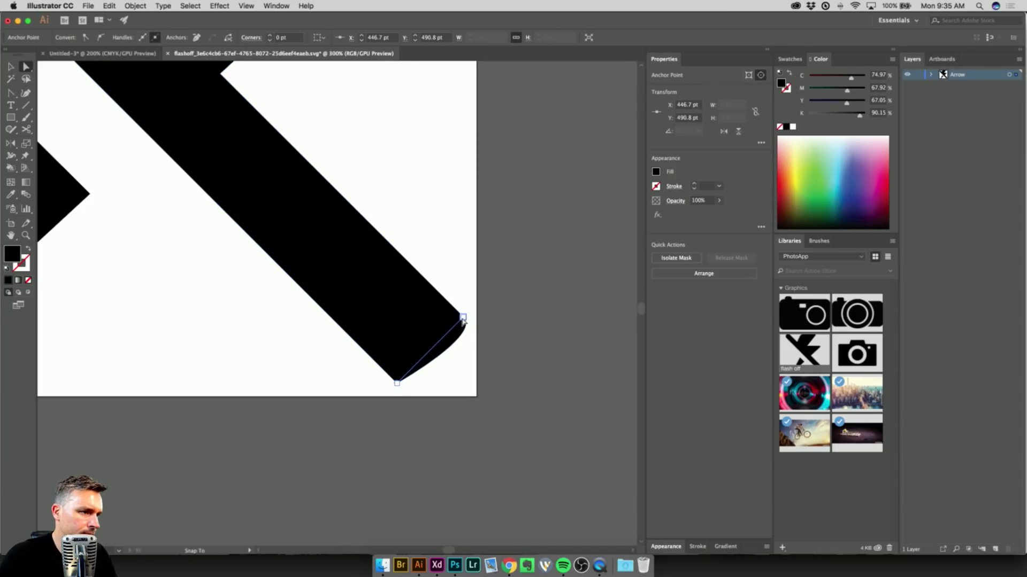
key(super+0)
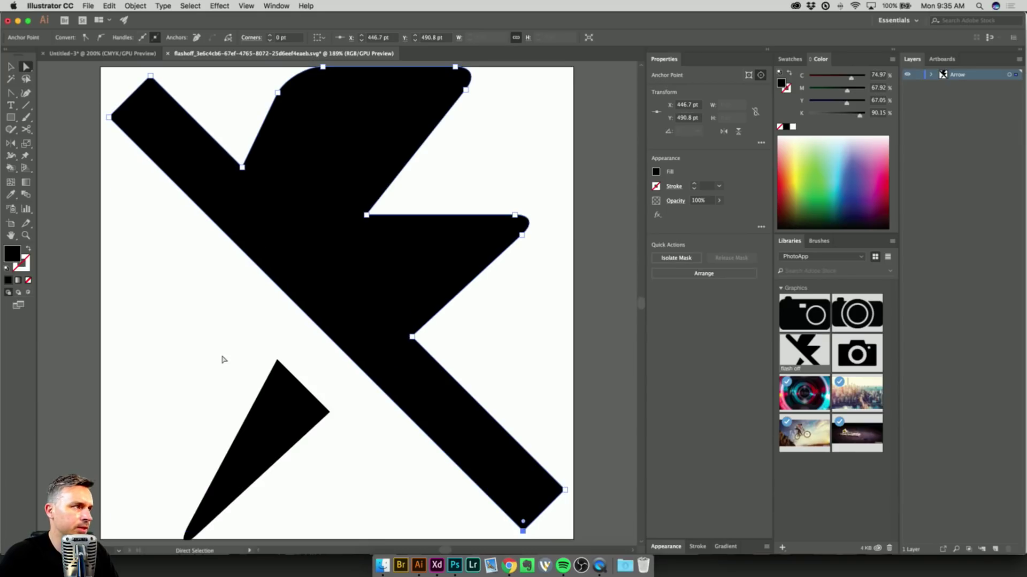
click(146, 247)
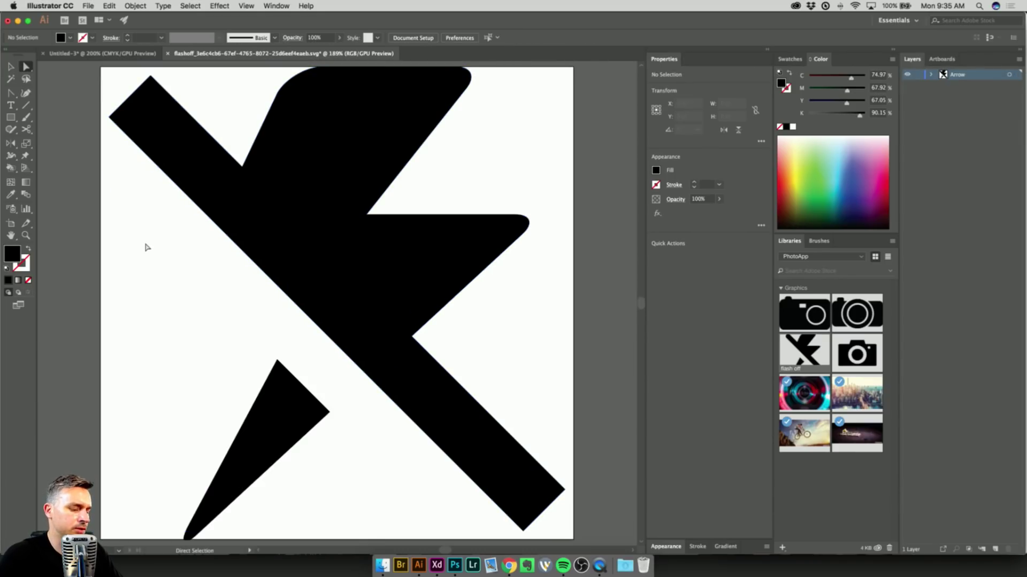
key(super+s)
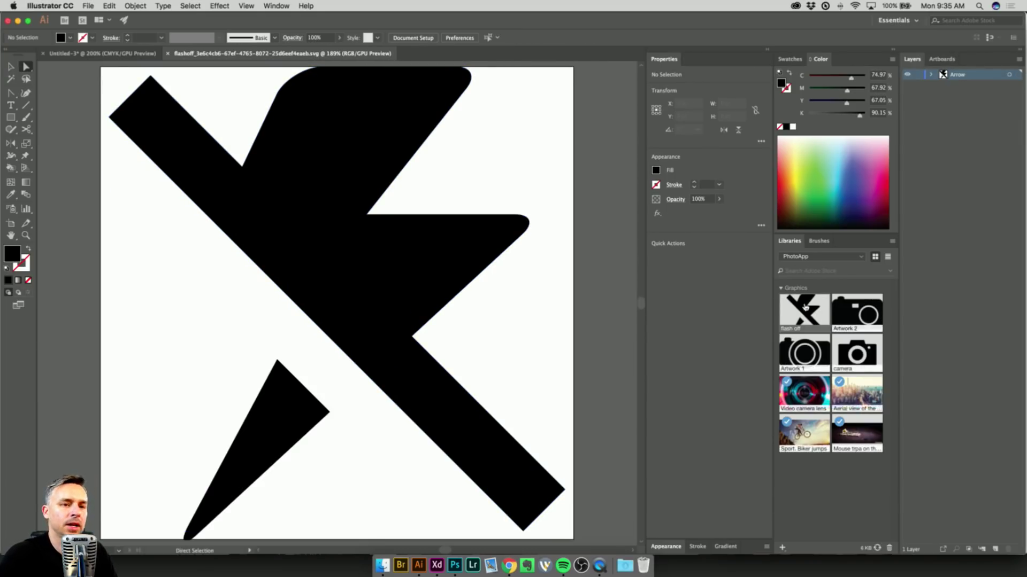
Switch to Adobe XD, shrink the flash off graphic and place it beside the camera icon on the Photo artboard.
mouse_move(805, 306)
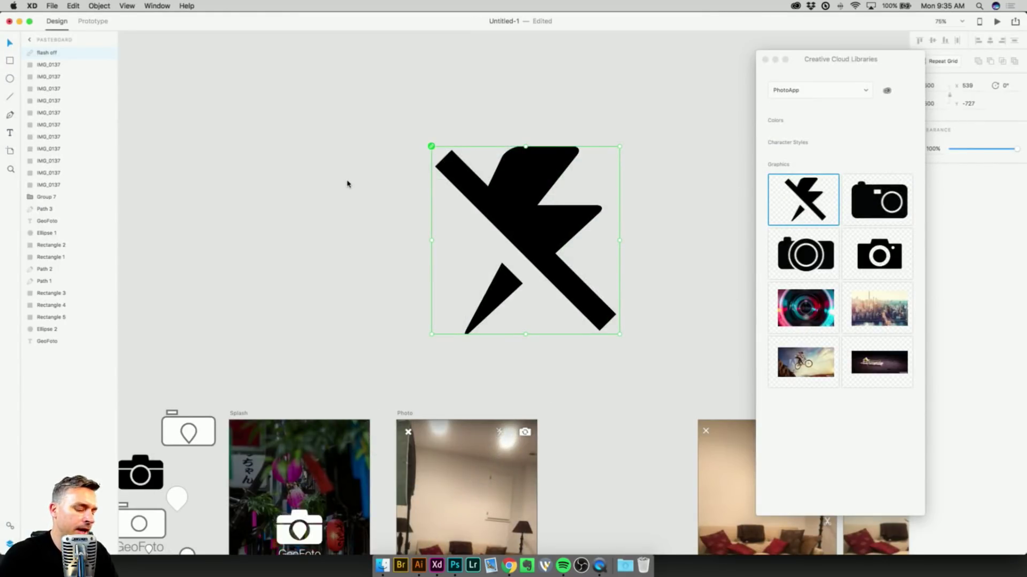
scroll(592, 209, right, 1)
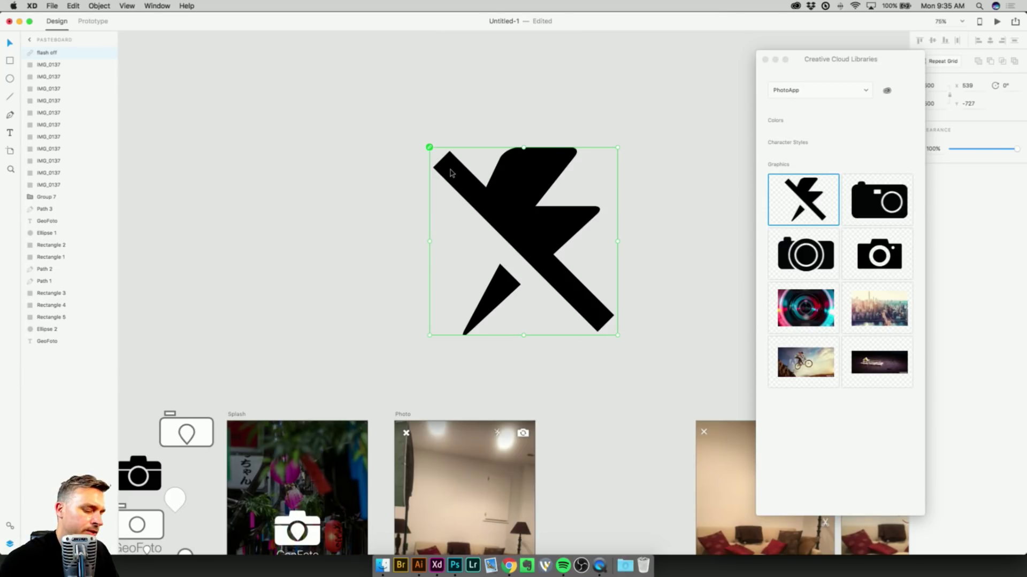
drag(617, 335, 498, 437)
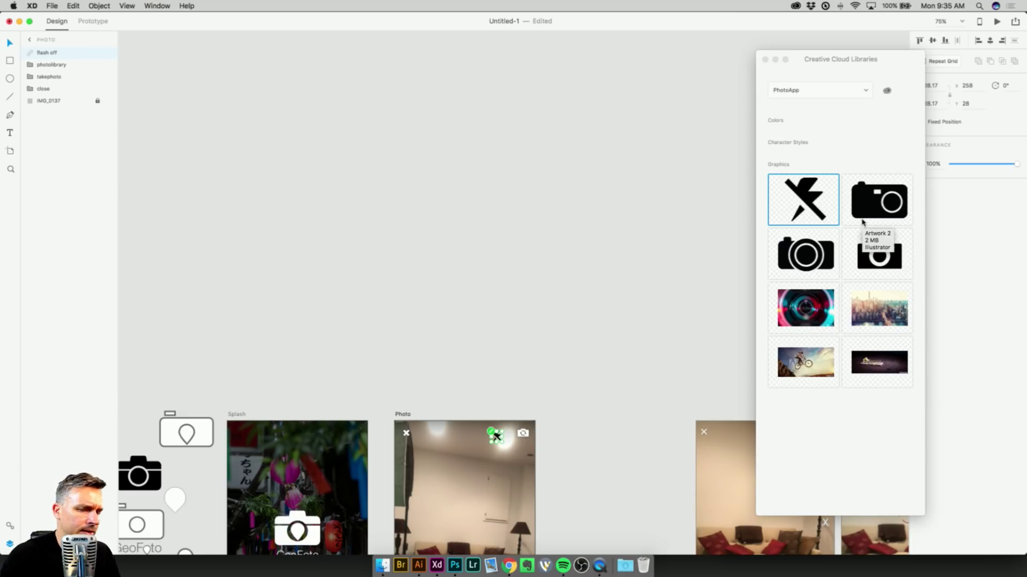
Place the camera graphic from the PhotoApp library, scale it to about 220 × 149 and position it above the Photo artboard.
click(865, 273)
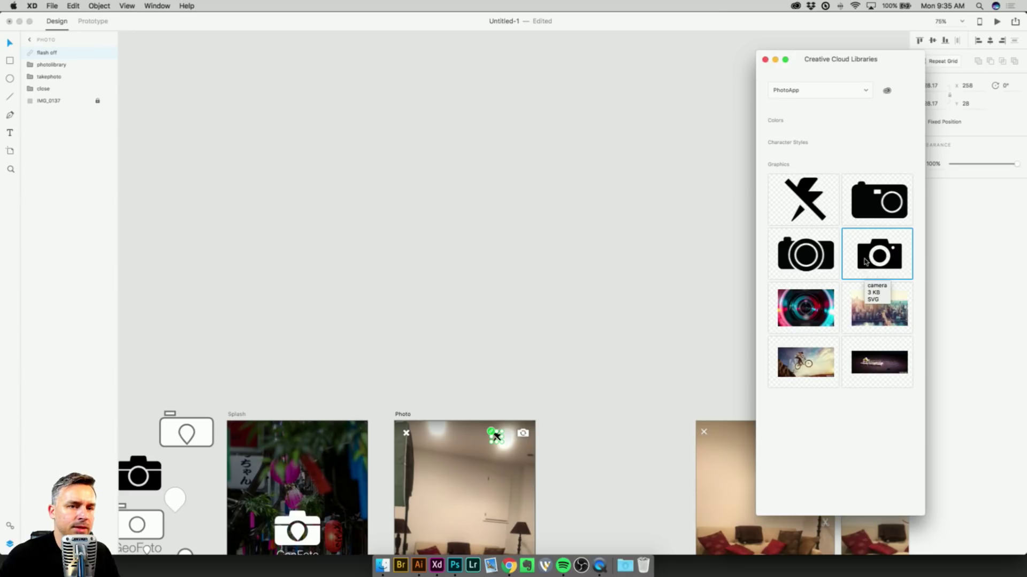
drag(875, 257, 510, 277)
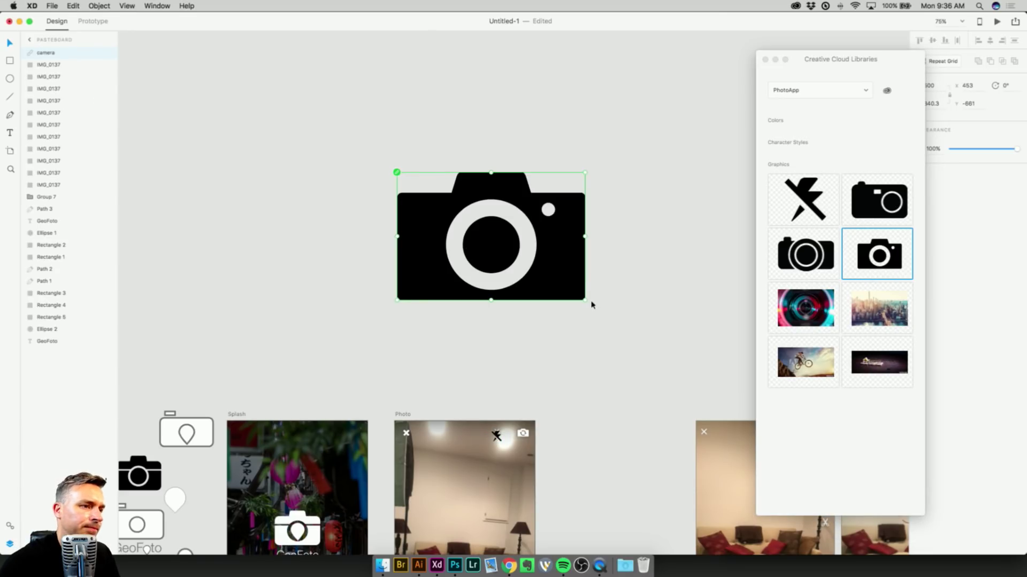
drag(585, 301, 479, 229)
drag(412, 217, 483, 385)
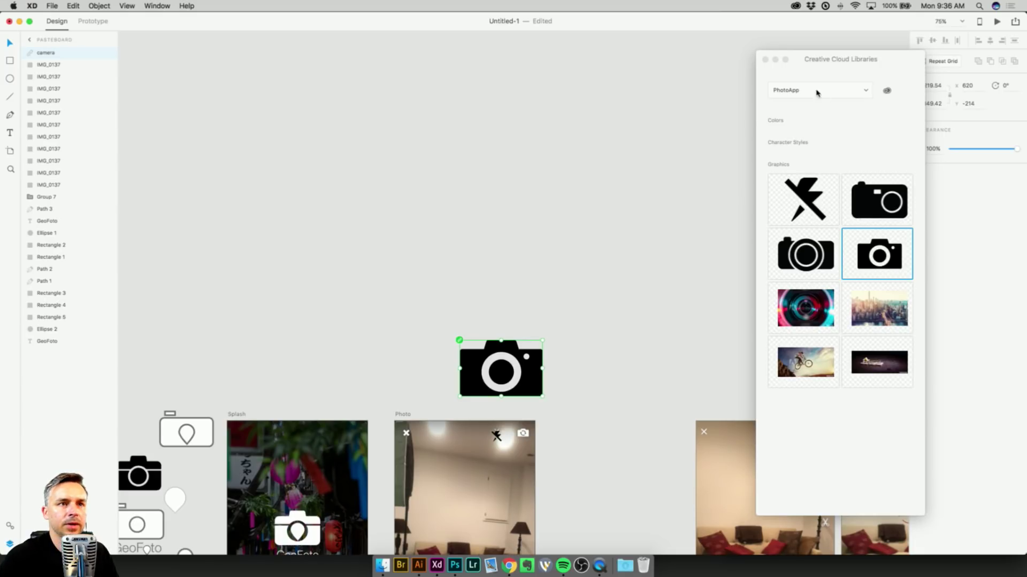
Search the Creative Cloud Market for "recycle", add the Reload icon to the PhotoApp library and close the Creative Cloud window.
click(795, 6)
click(776, 96)
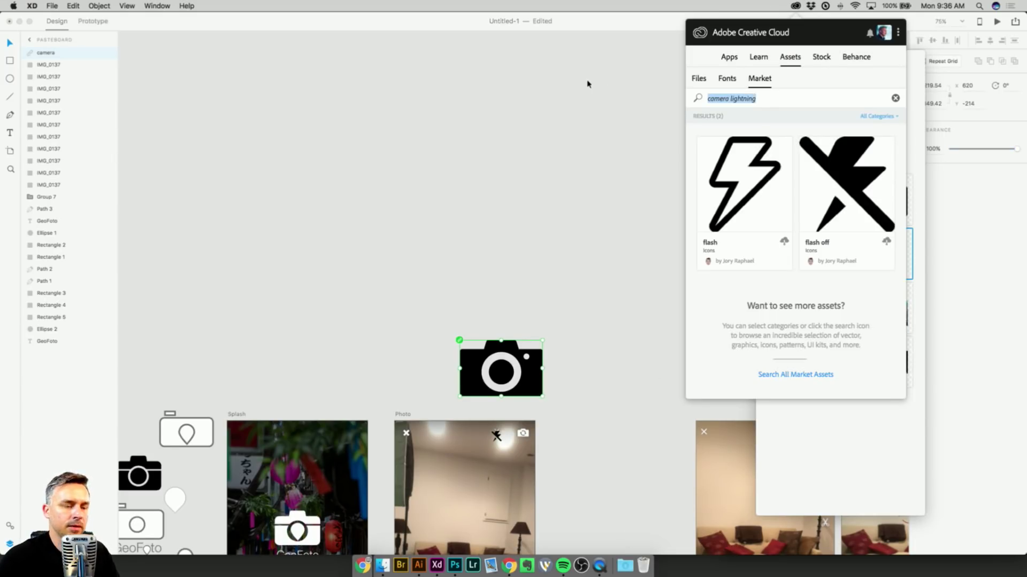
text(recycle)
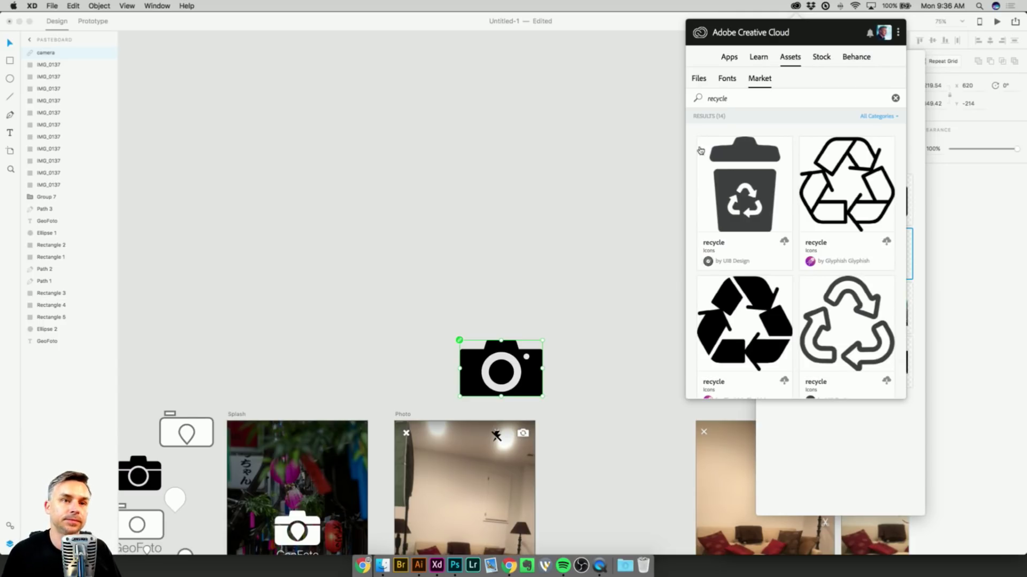
scroll(749, 174, down, 10)
scroll(750, 173, down, 3)
click(886, 299)
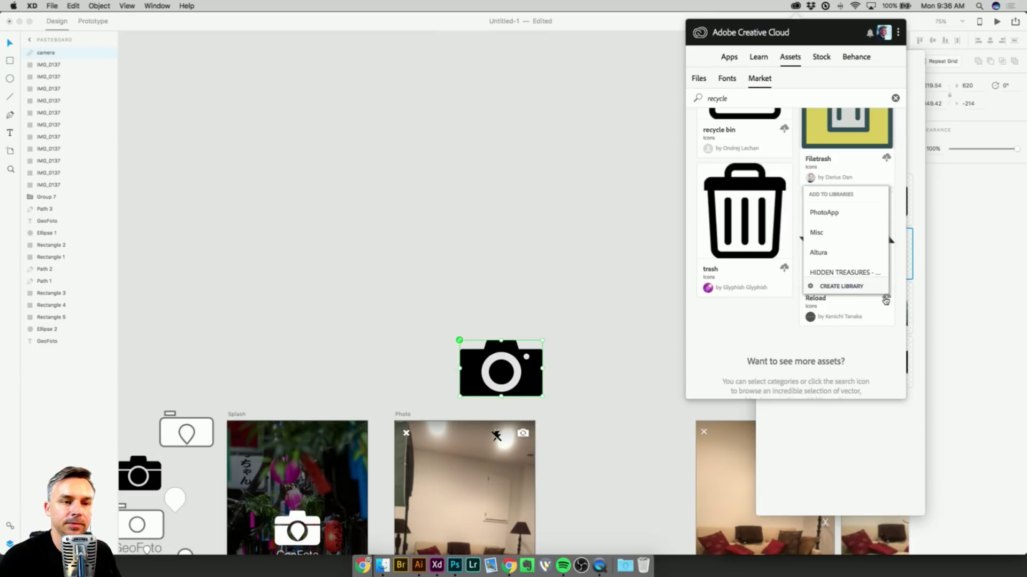
click(818, 213)
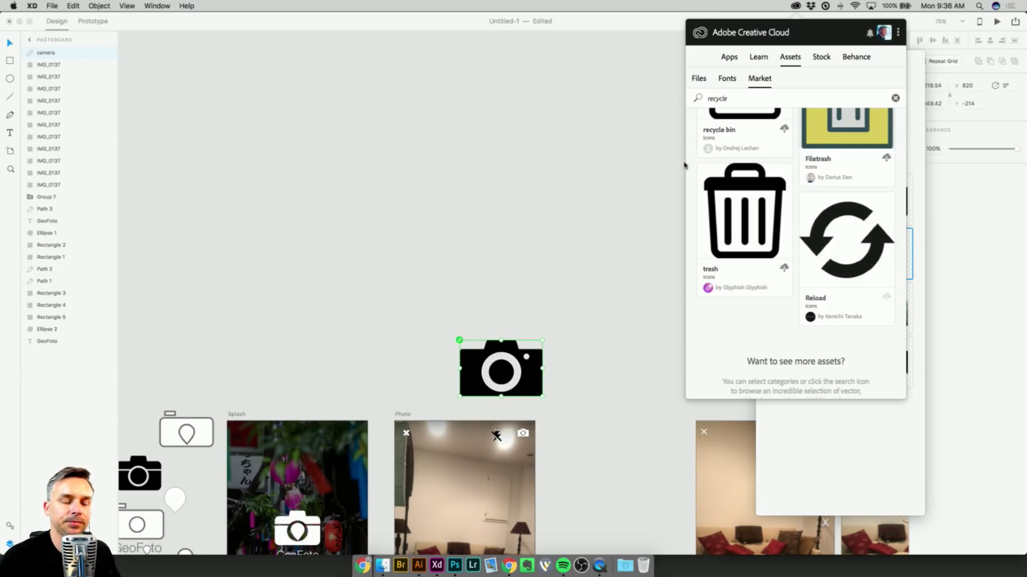
click(819, 485)
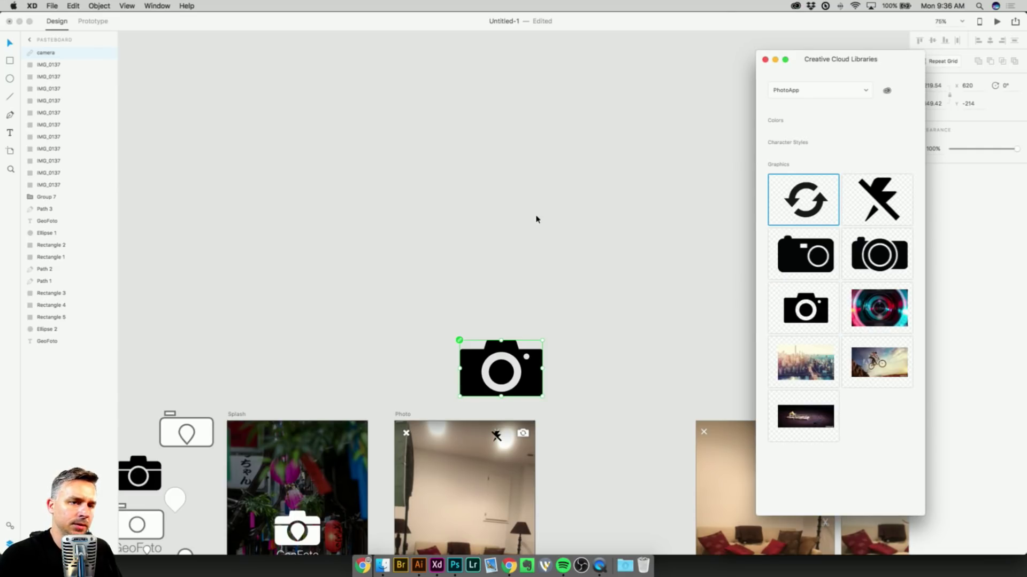
Switch to Illustrator, open the camera library graphic for editing and delete the black circle inside its lens.
click(419, 565)
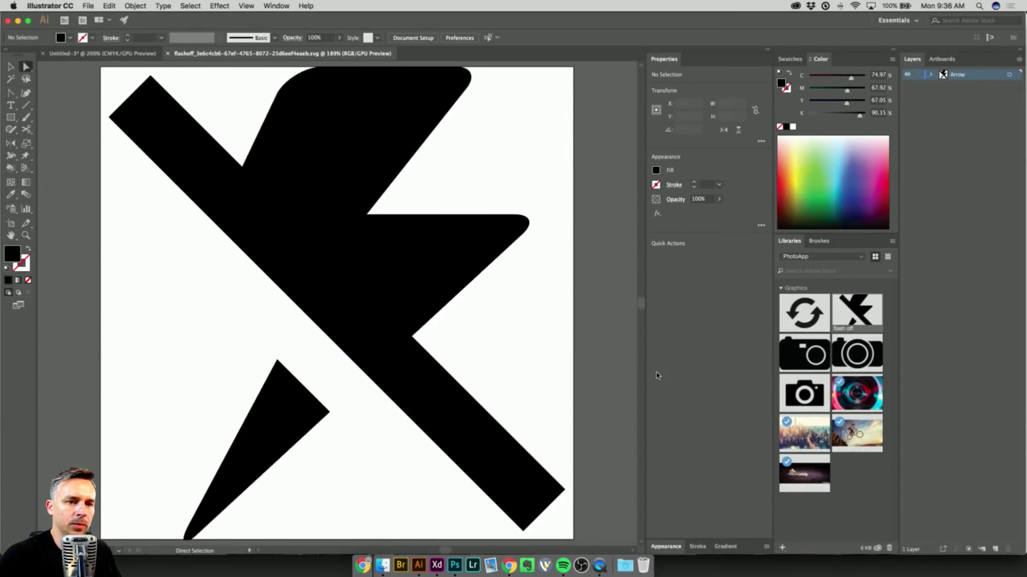
double_click(797, 400)
click(342, 324)
key(Delete)
Place the Reload graphic from the PhotoApp library, scale it down and centre it inside the camera's lens opening.
mouse_move(457, 138)
mouse_down()
mouse_move(440, 122)
mouse_move(452, 123)
mouse_up()
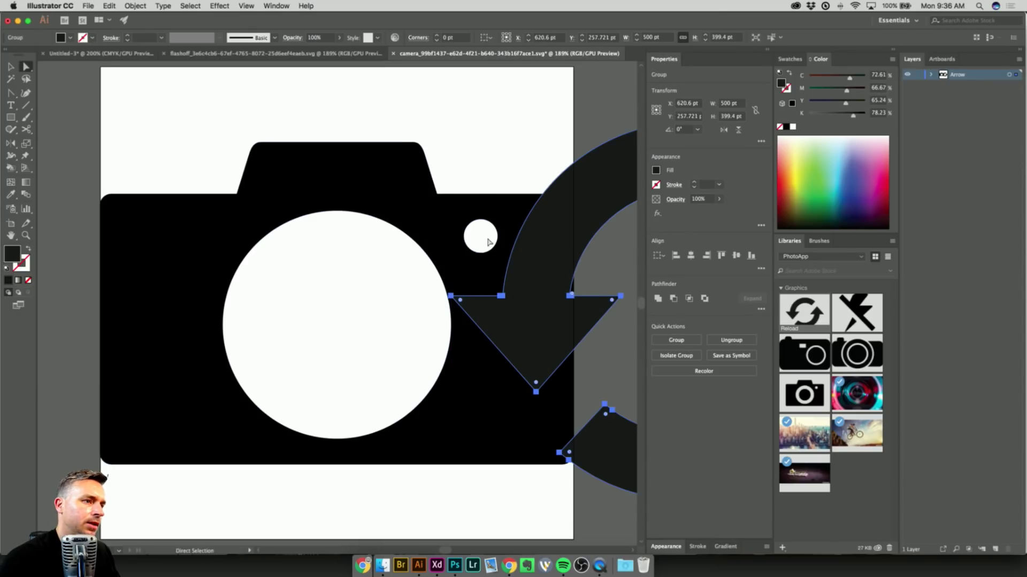
key(super+1)
key(a)
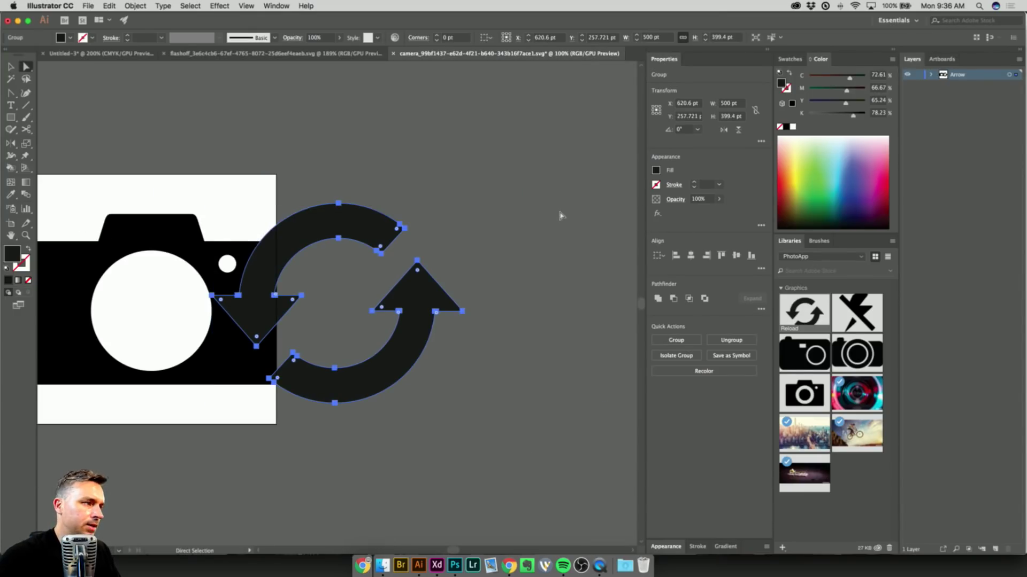
click(9, 68)
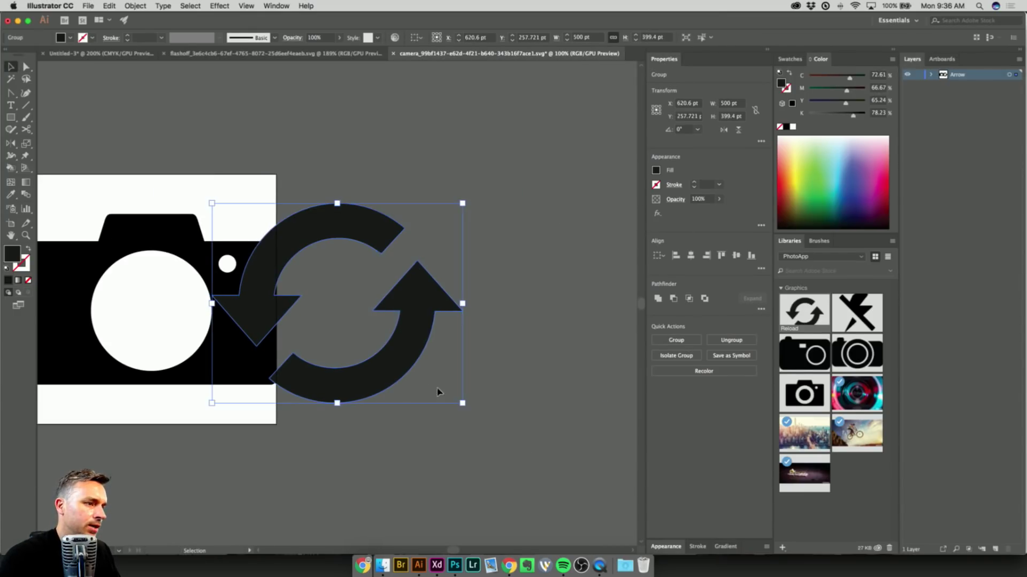
drag(463, 404, 348, 270)
drag(243, 222, 142, 296)
drag(120, 342, 405, 351)
Fill the camera body and the reload arrows with white, deselect them and save the graphic.
drag(421, 181, 567, 401)
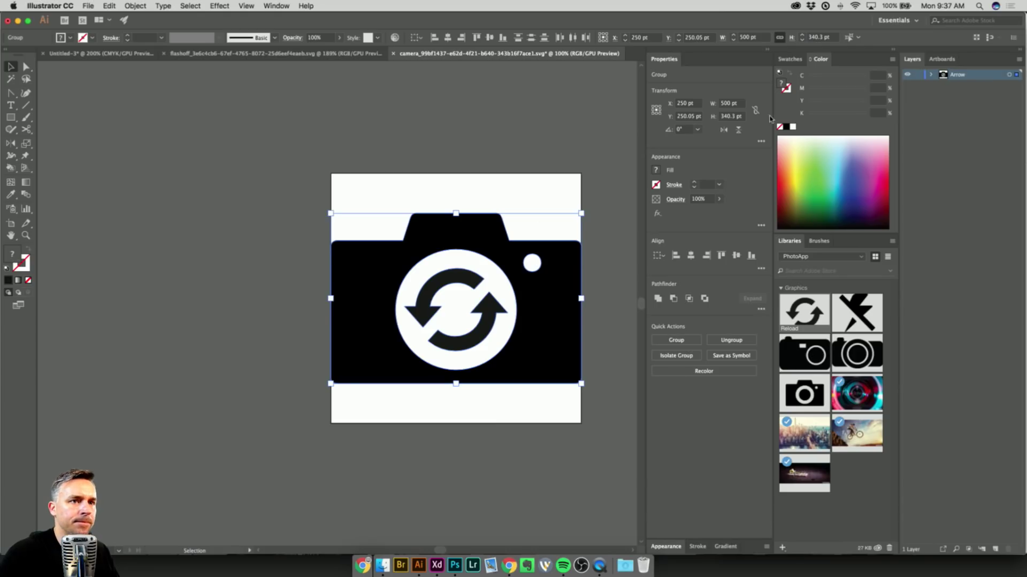
click(793, 128)
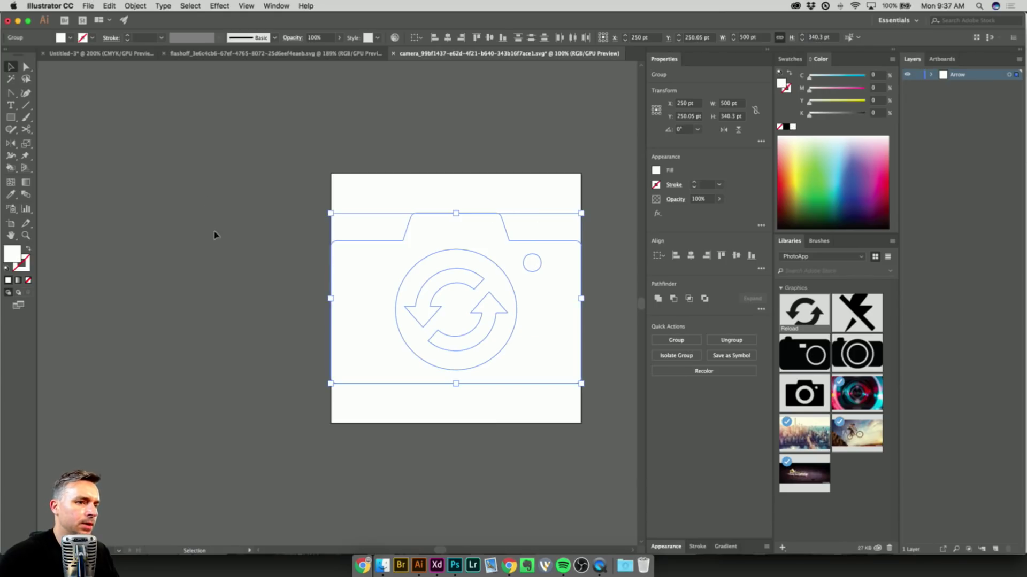
click(396, 124)
key(super+s)
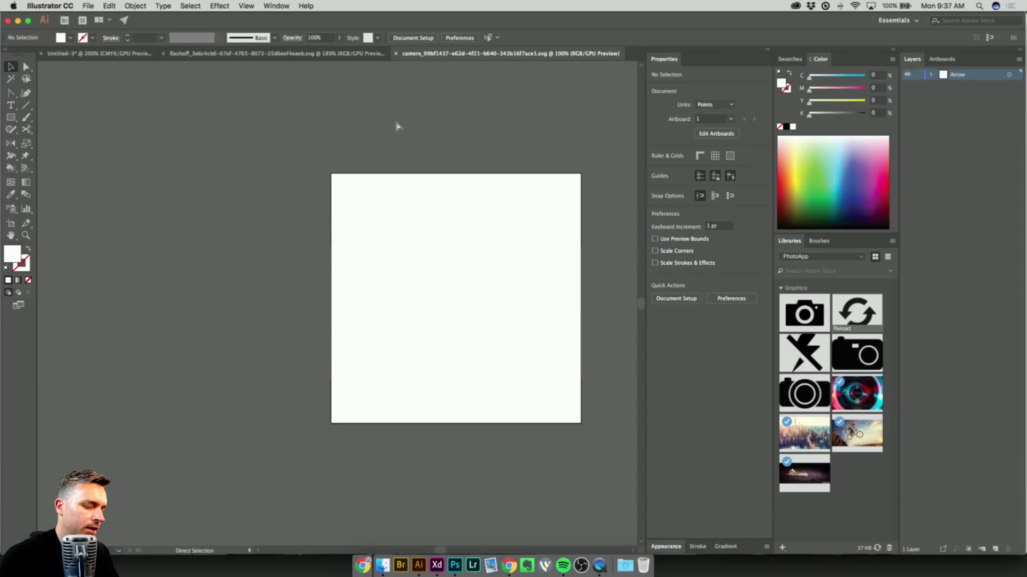
Close the camera graphic, then fill the entire flash-off graphic with white and save it.
key(super+w)
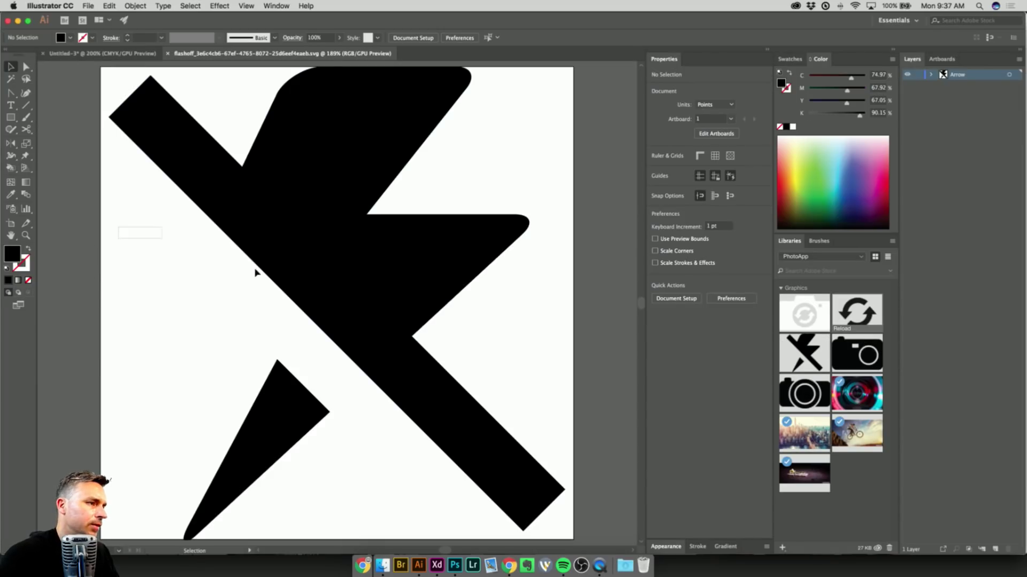
click(452, 450)
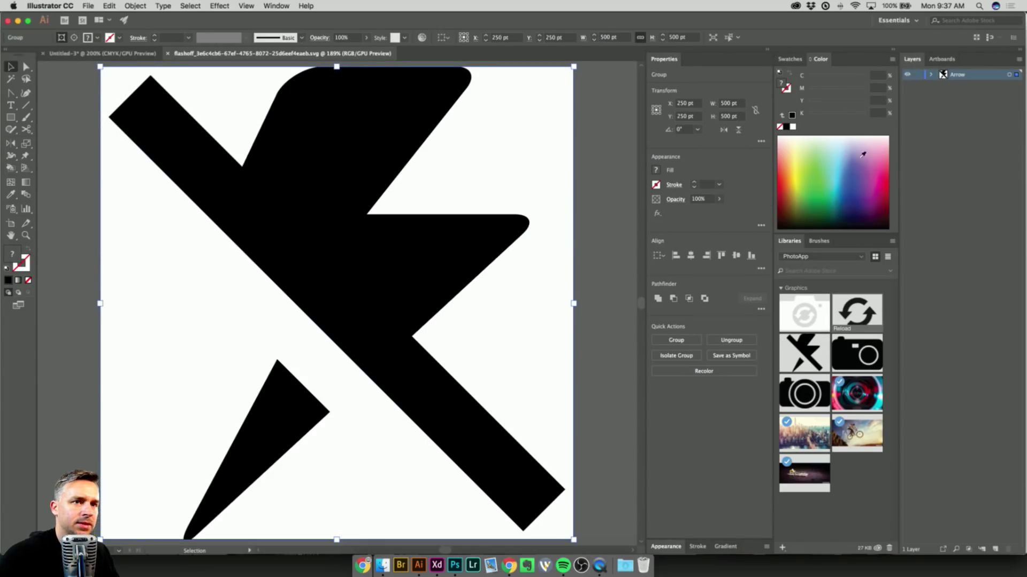
click(793, 128)
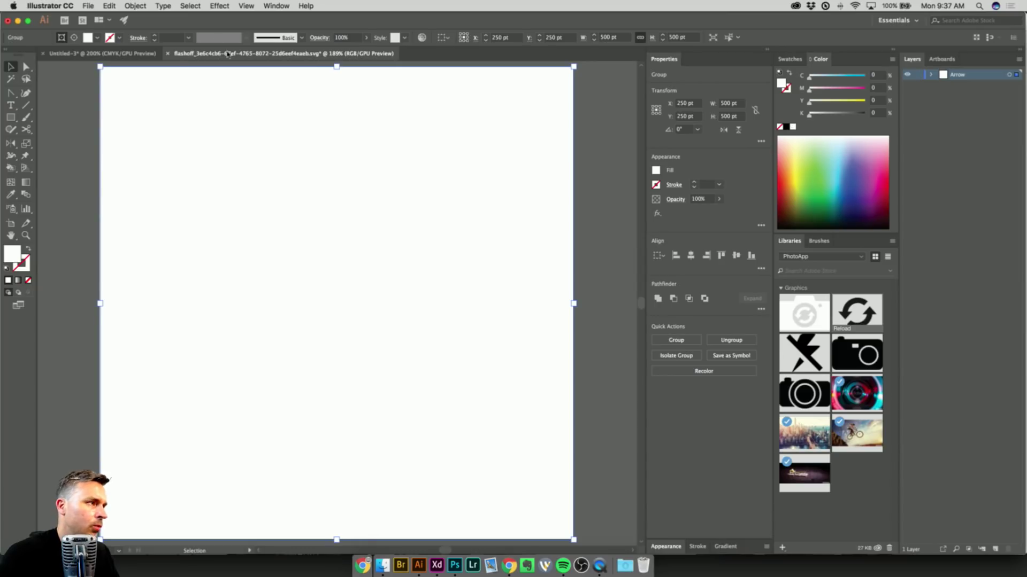
key(a)
Switch to XD and move the camera graphic onto the Photo artboard, just below its top-right camera icon.
click(17, 21)
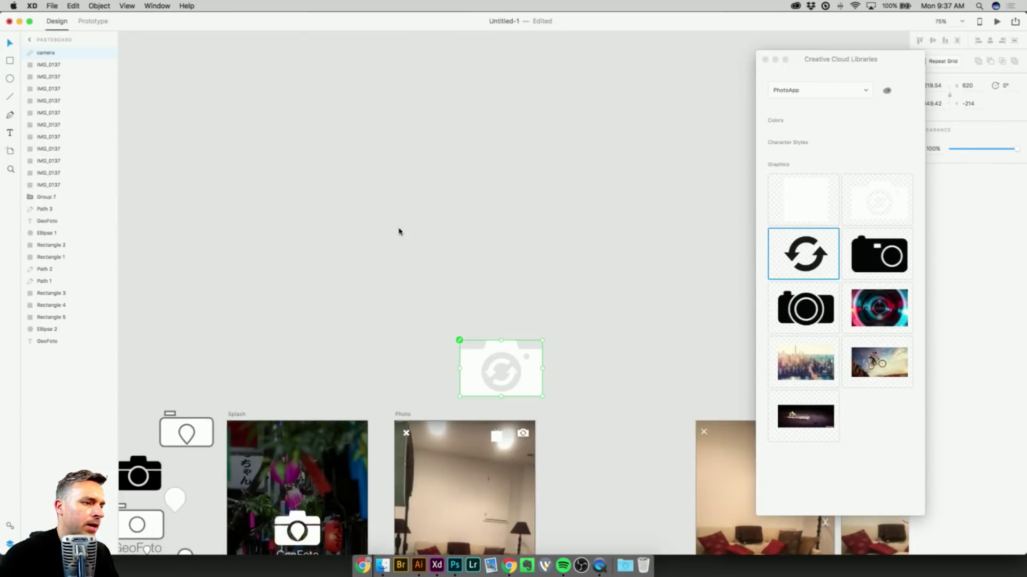
scroll(385, 202, down, 10)
drag(619, 203, 600, 285)
click(775, 207)
Return to Illustrator and try to separate the white flash-off artwork from its background by deleting and ungrouping it.
click(419, 565)
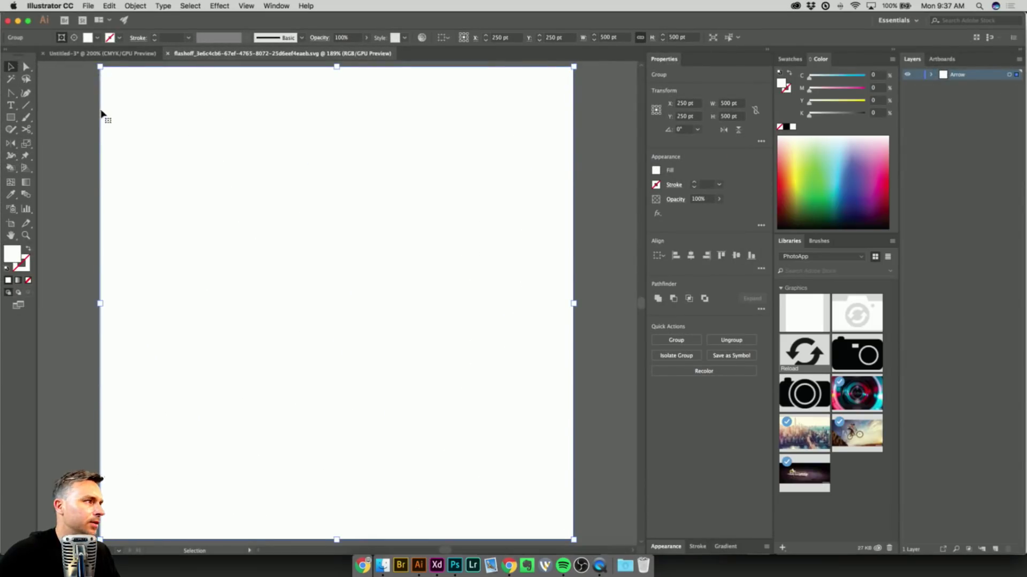
click(71, 99)
click(102, 82)
key(Delete)
drag(96, 83, 554, 500)
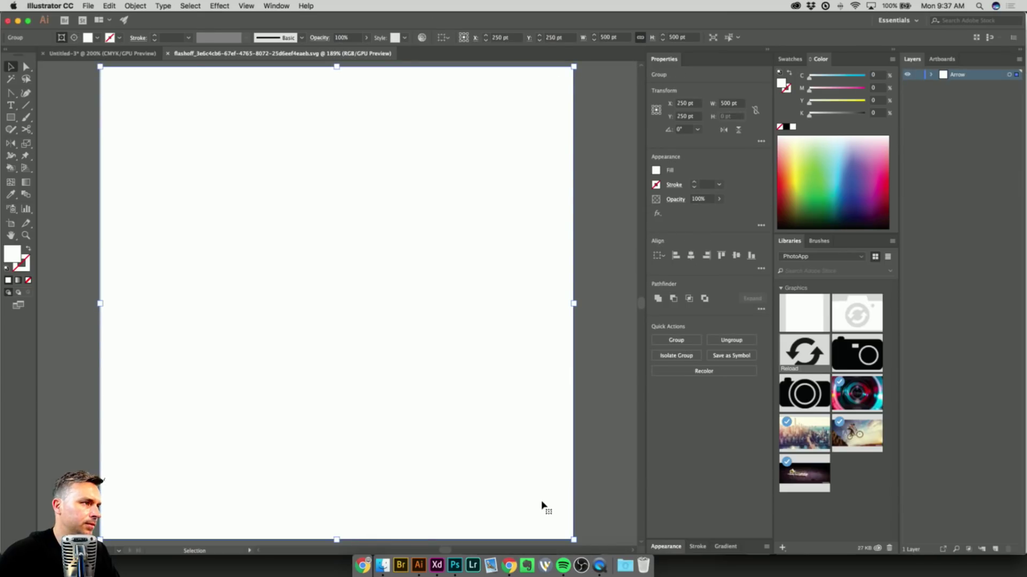
right_click(371, 280)
click(395, 363)
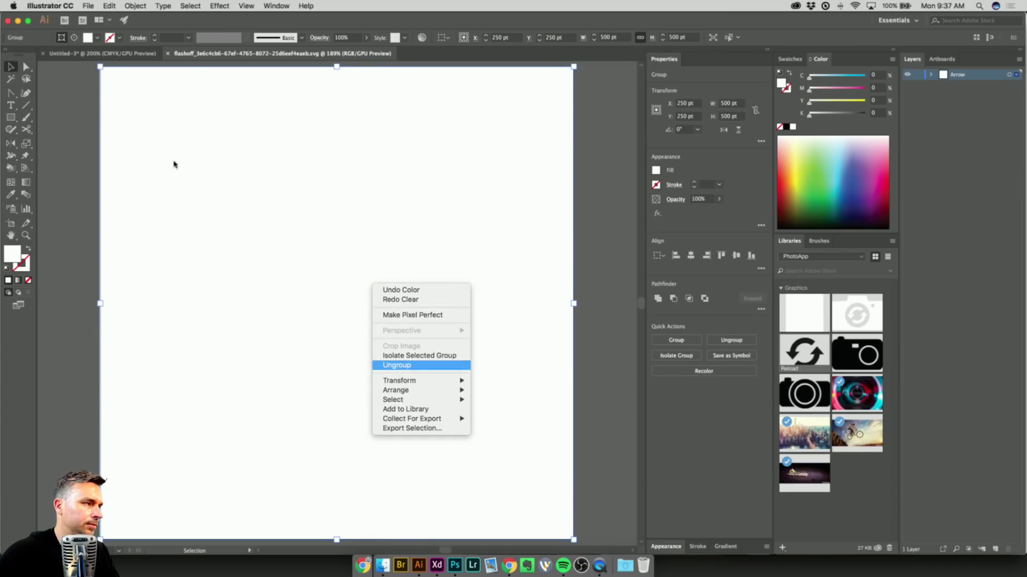
click(72, 100)
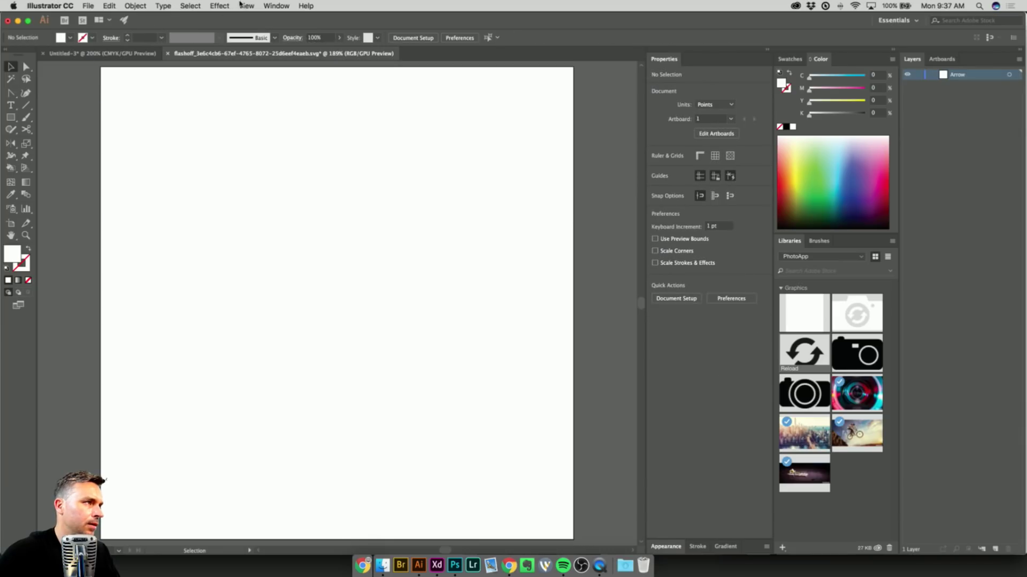
Hide the artboards, save the flash-off graphic and switch to XD to inspect the Photo artboard's upper icons at 200% zoom.
click(244, 5)
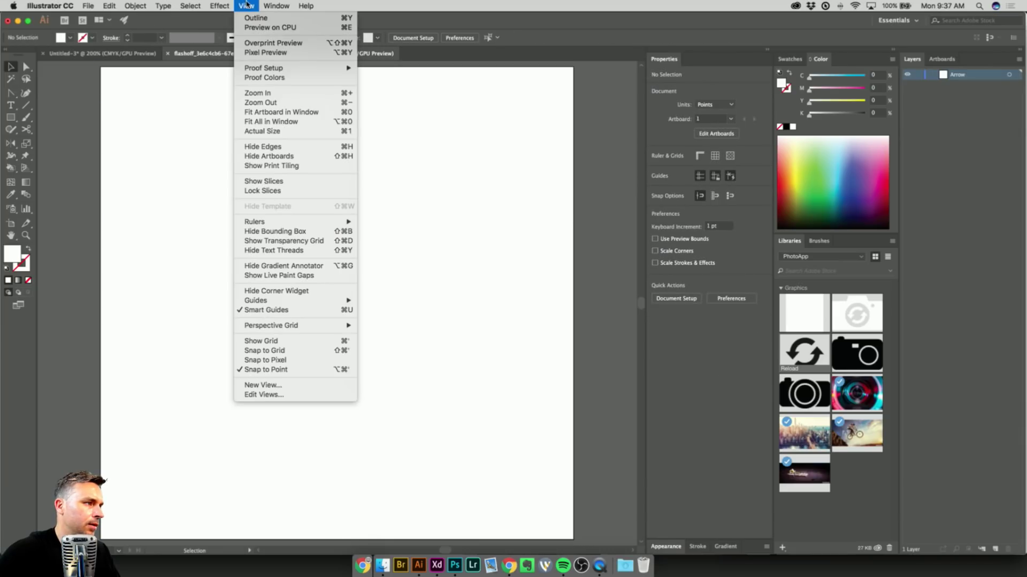
click(291, 159)
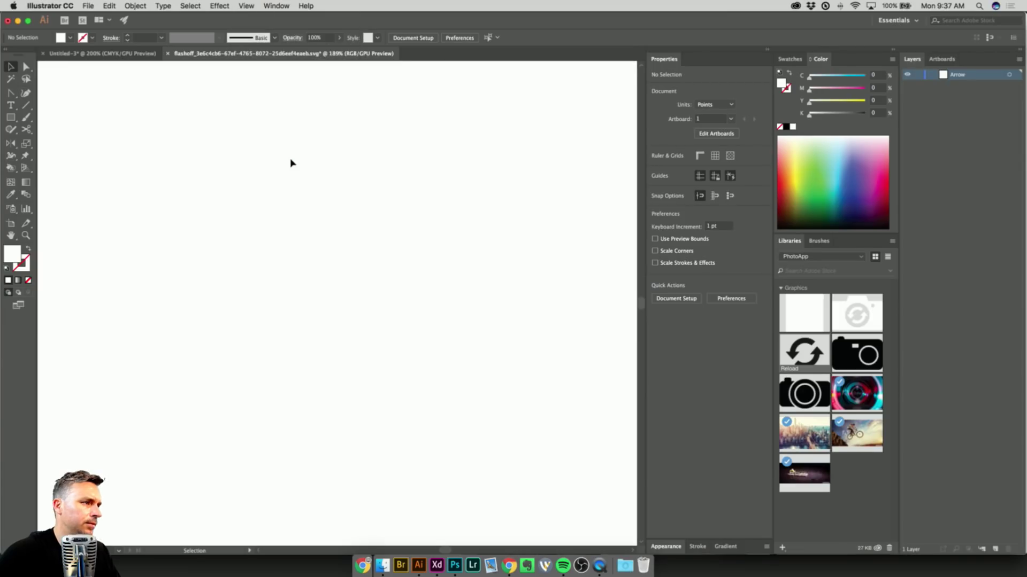
key(v)
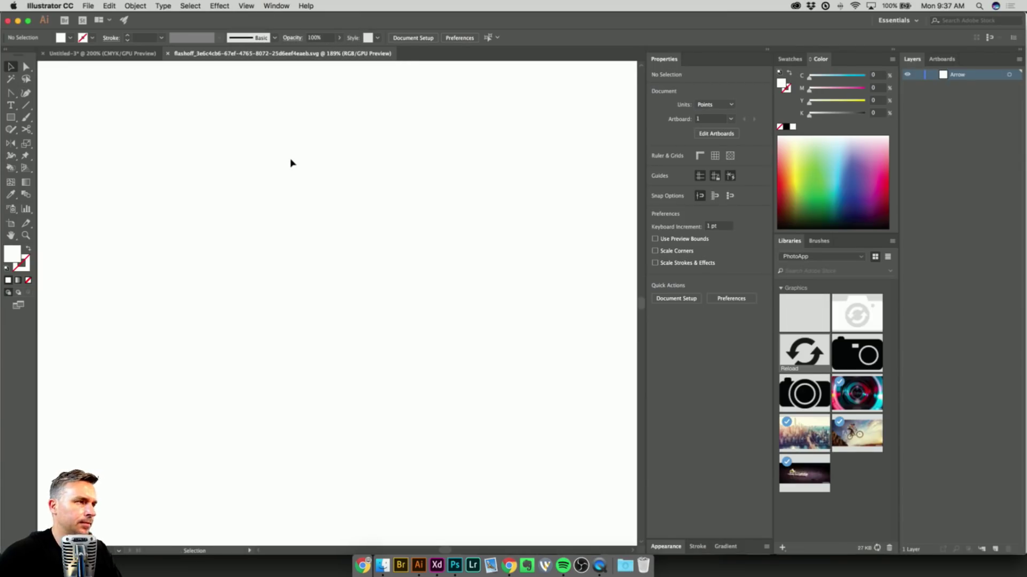
click(18, 21)
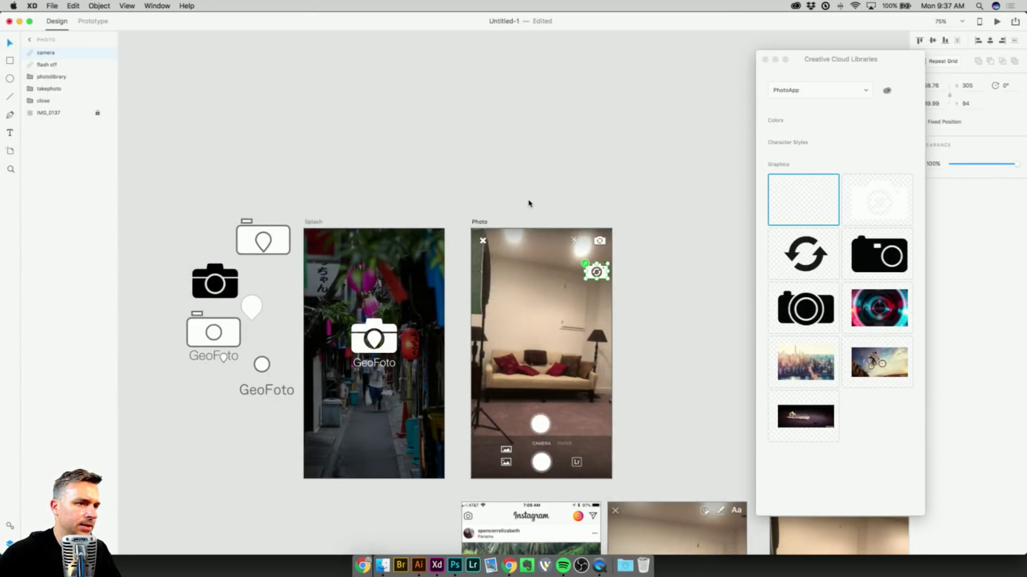
key(super+2)
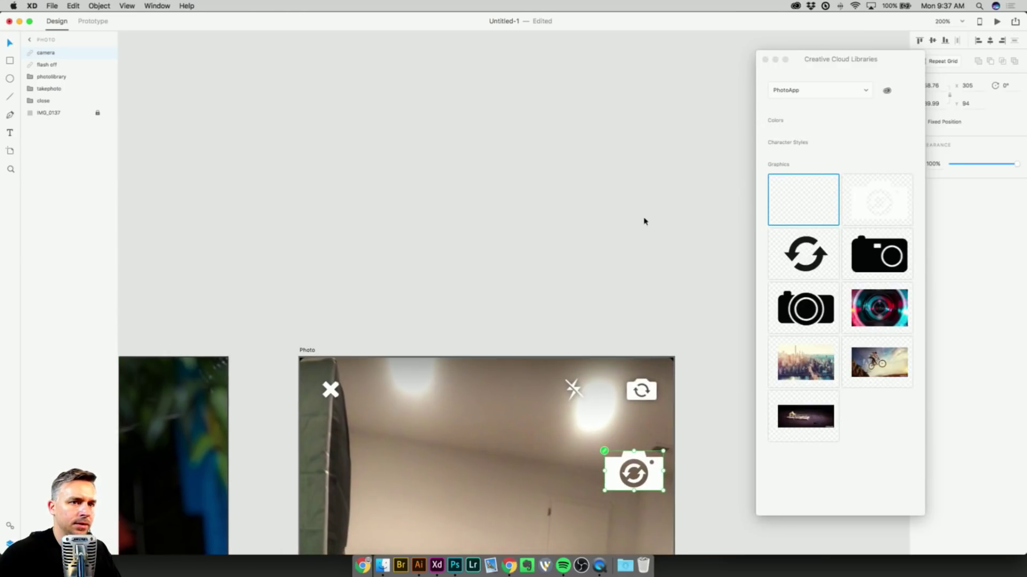
Return to Illustrator, select the white flash-off artwork and ungroup it through its nested groups.
click(419, 565)
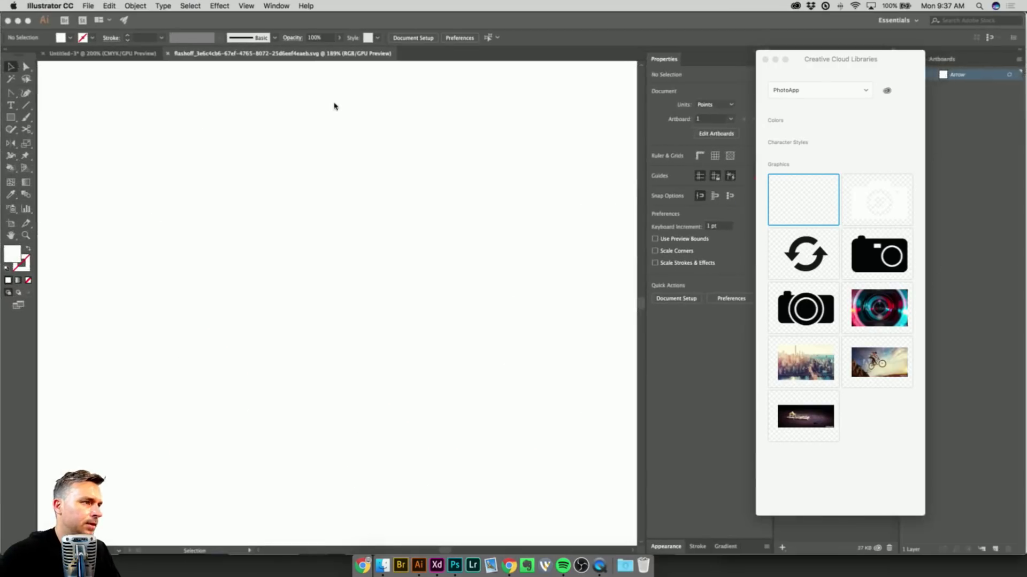
click(335, 166)
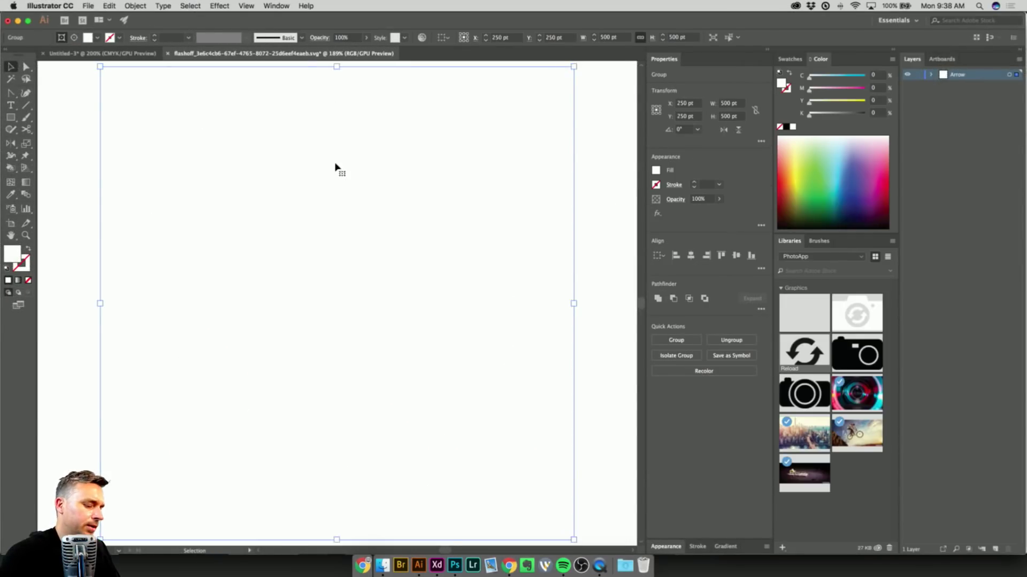
right_click(237, 172)
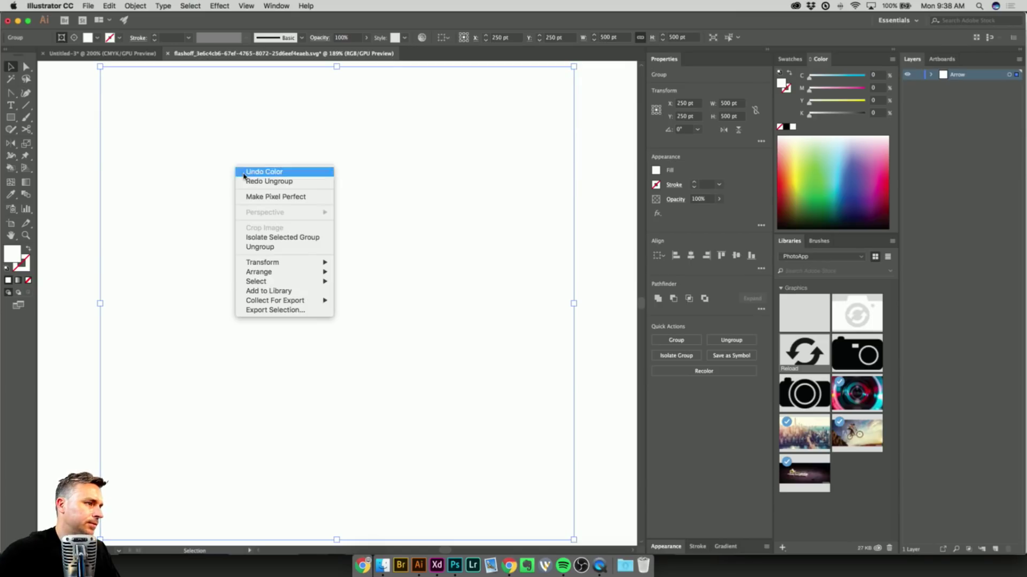
click(251, 247)
right_click(347, 227)
click(395, 308)
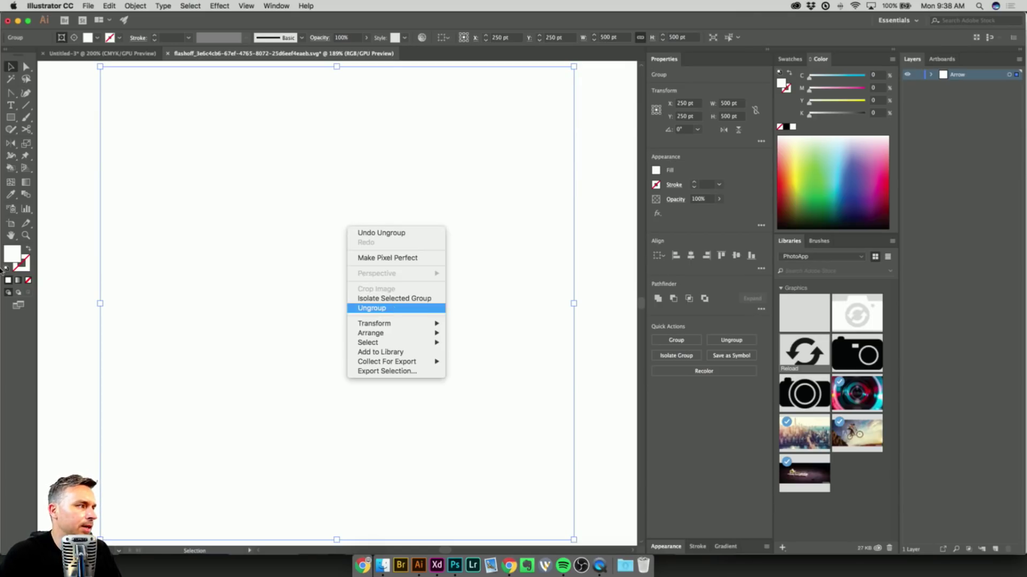
Fill the flash-off artwork with 84% magenta, check its outer path with Direct Selection and save the graphic.
click(855, 90)
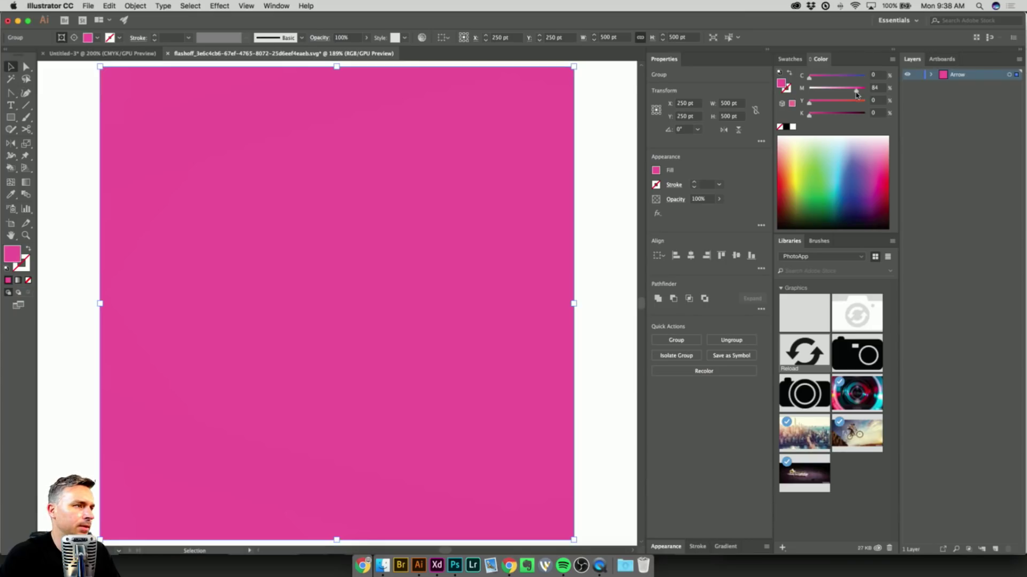
click(99, 123)
click(27, 67)
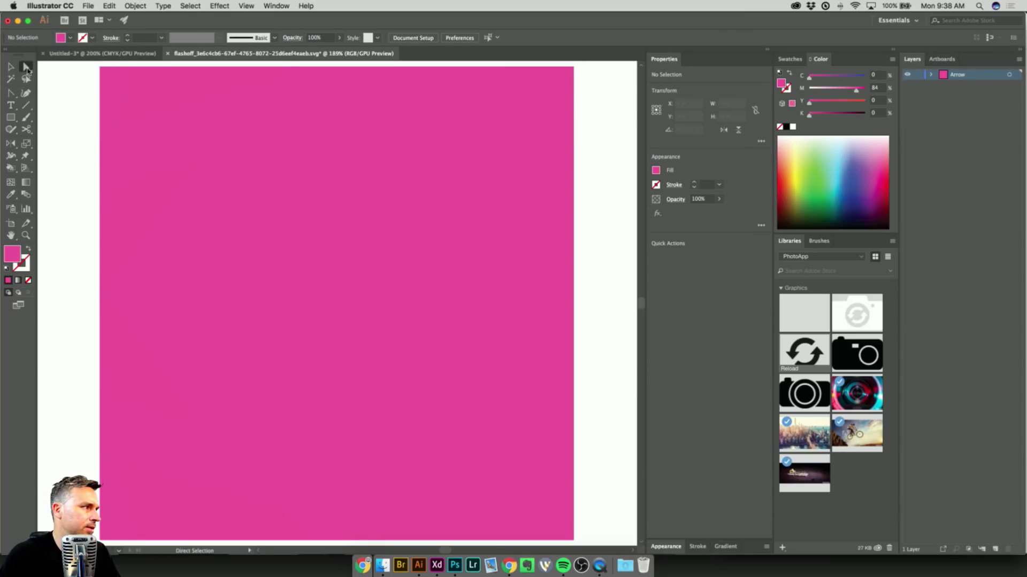
click(102, 96)
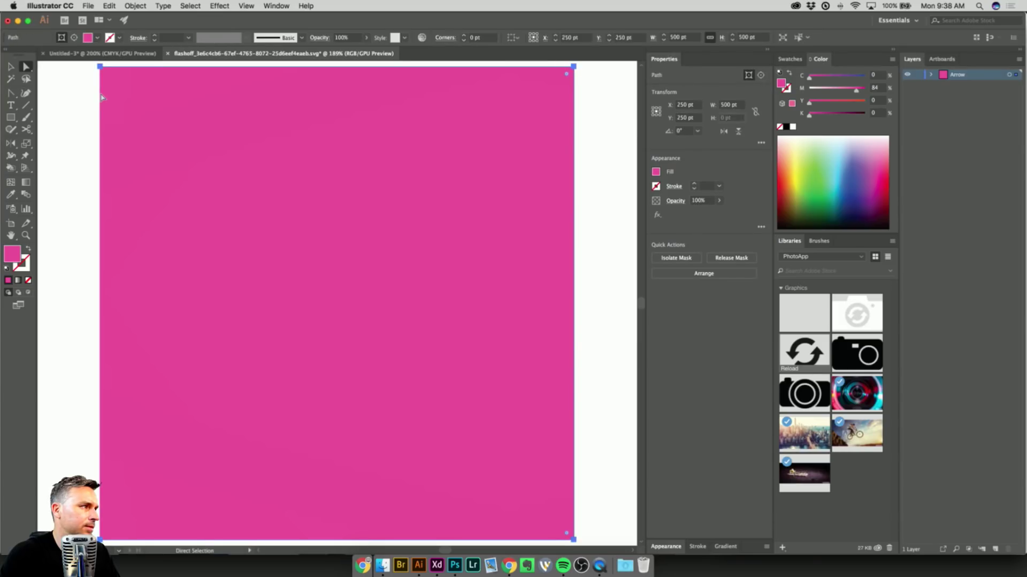
key(super+shift+a)
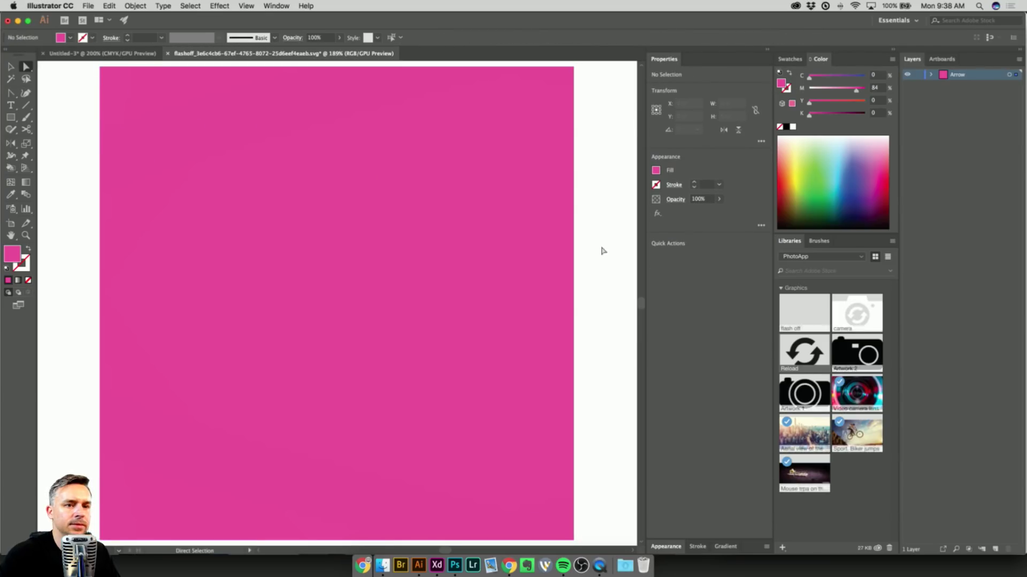
click(9, 67)
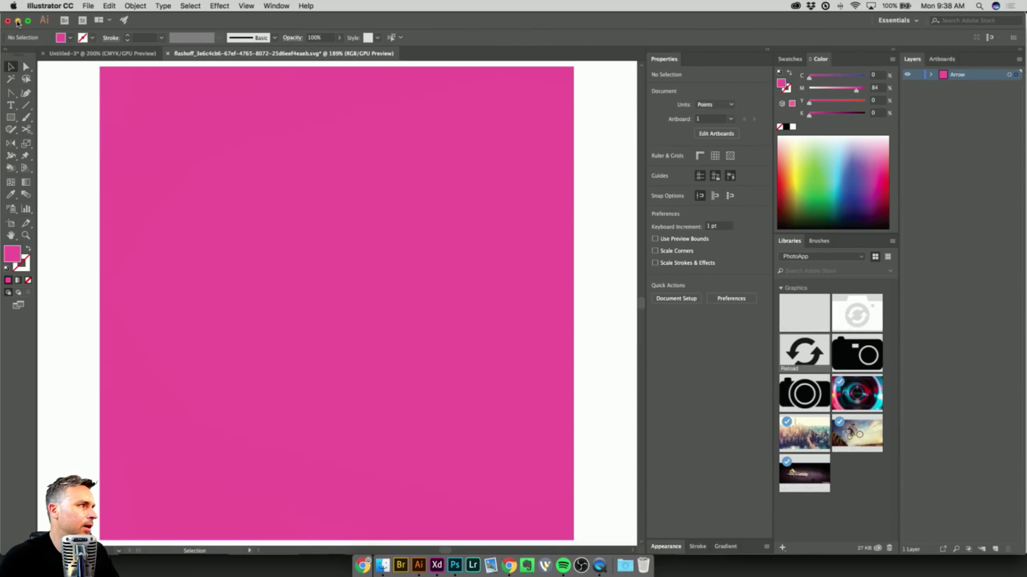
Switch to XD, scale the camera graphic down to about 39 × 27 and place it over the Photo artboard's top-right camera icon.
click(17, 21)
drag(375, 321, 380, 94)
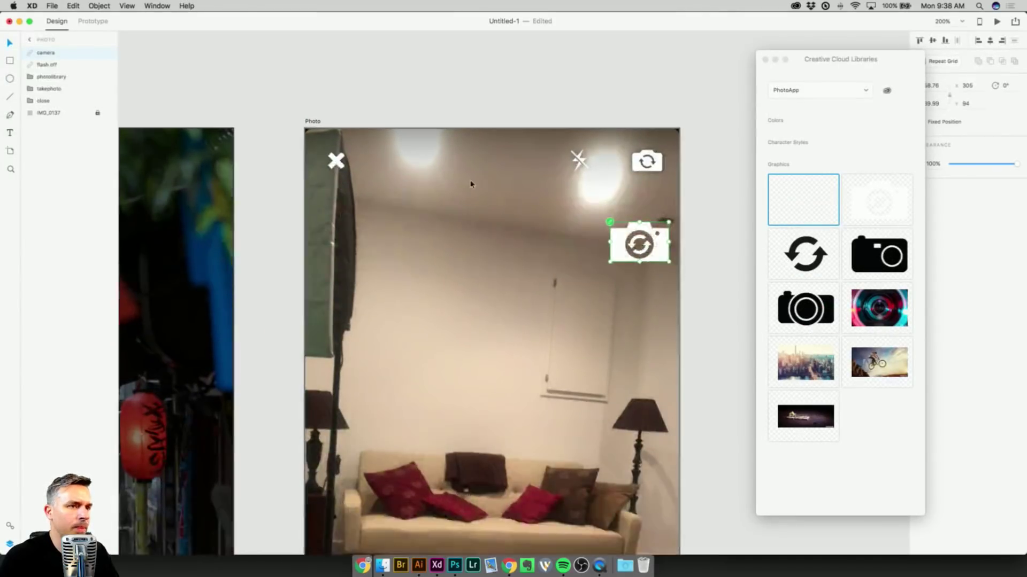
drag(668, 262, 661, 172)
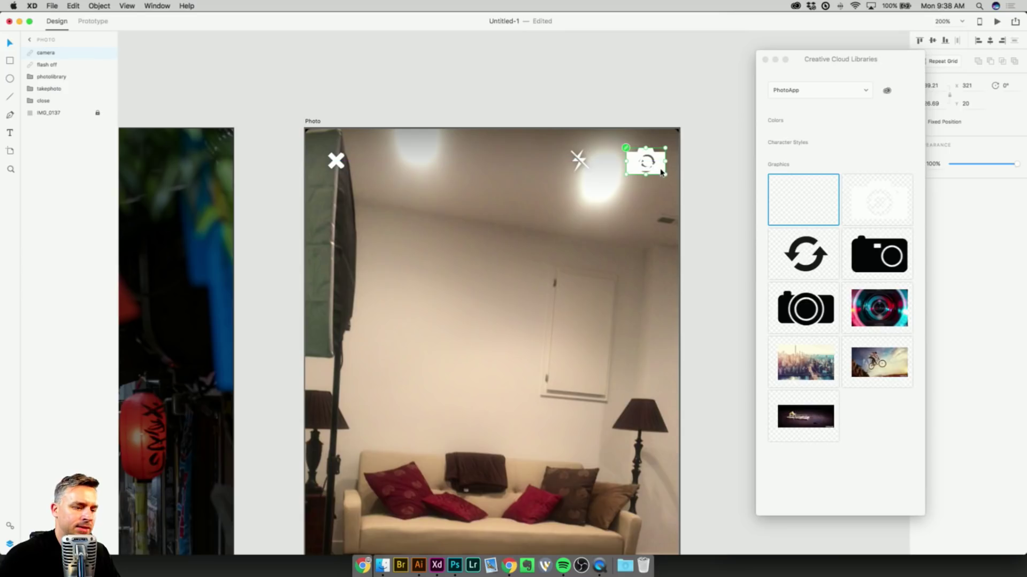
Examine the Photo artboard's icons and camera controls at several zoom levels.
key(super+minus)
key(super+minus)
key(super+minus)
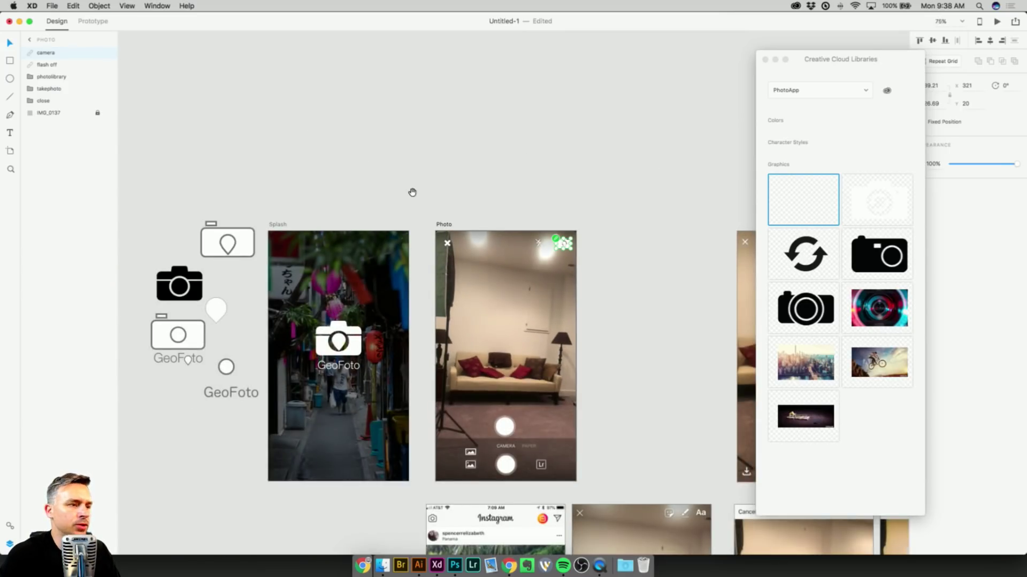
drag(411, 192, 463, 98)
key(super+plus)
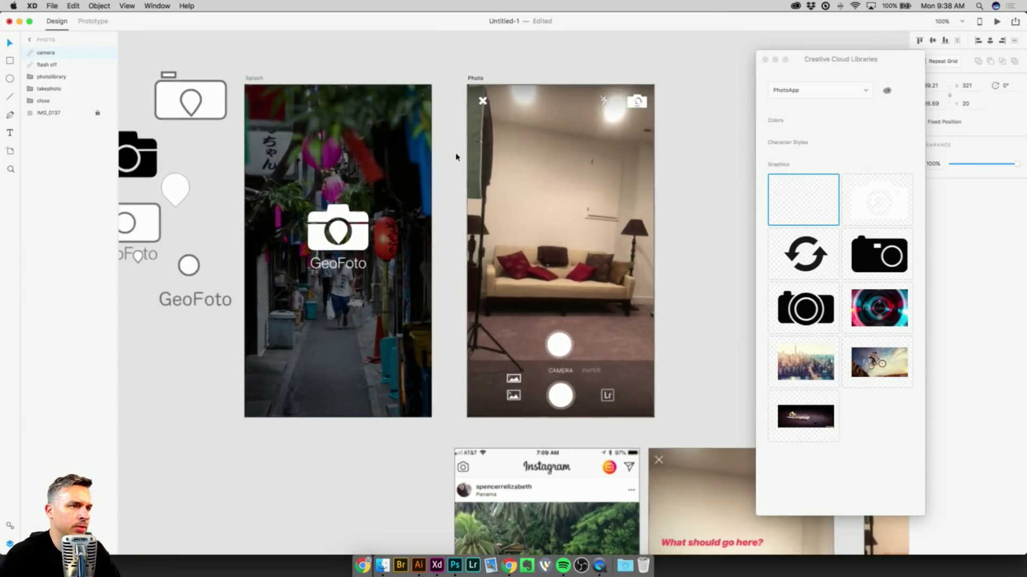
key(super+plus)
key(super+plus)
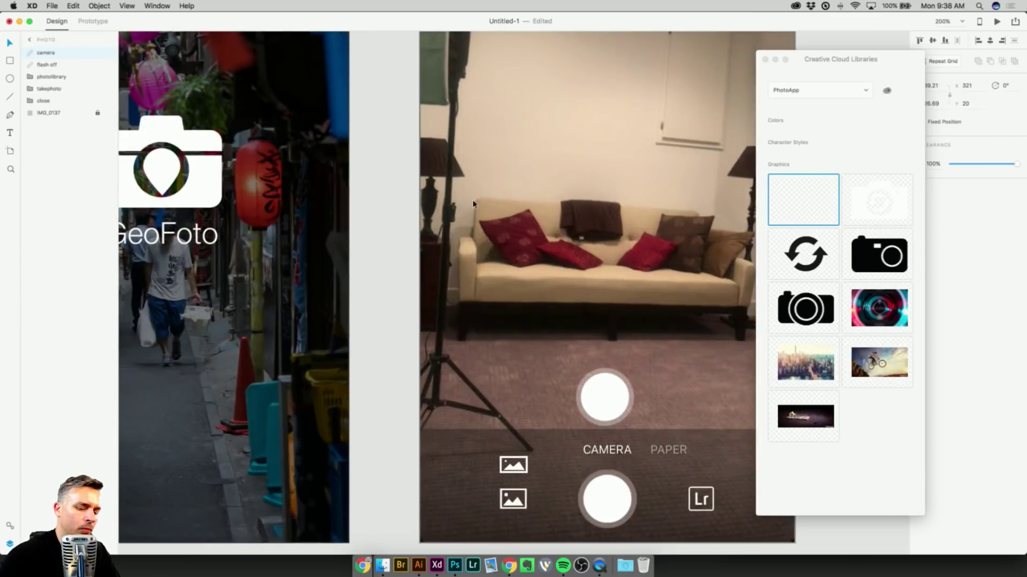
key(super+minus)
key(super+minus)
key(super+minus)
Draw a rectangle about 280 × 269 on the Photo artboard and close the Creative Cloud Libraries window.
click(9, 62)
mouse_move(478, 193)
mouse_down()
mouse_move(561, 252)
mouse_move(583, 293)
mouse_up()
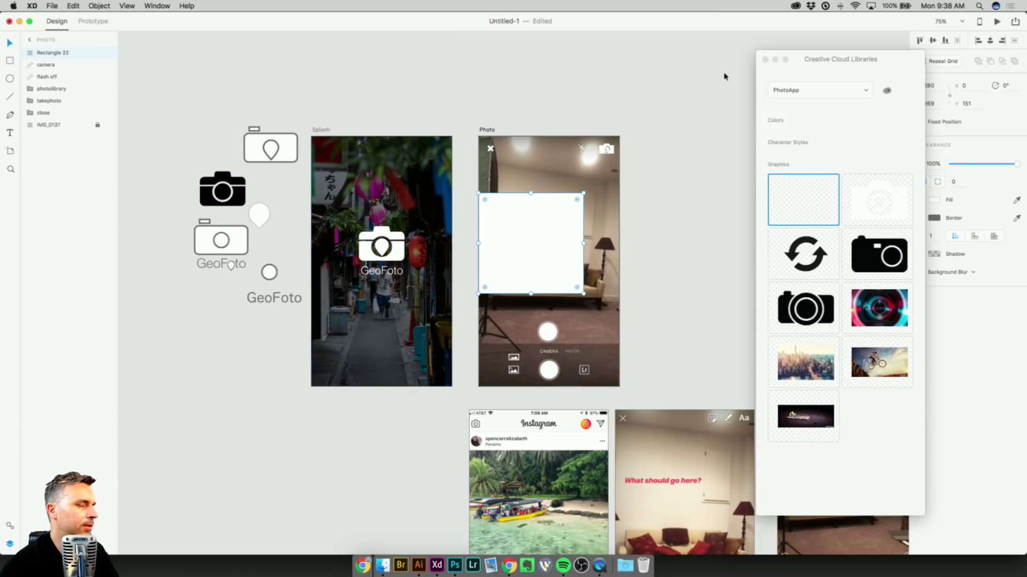
click(765, 60)
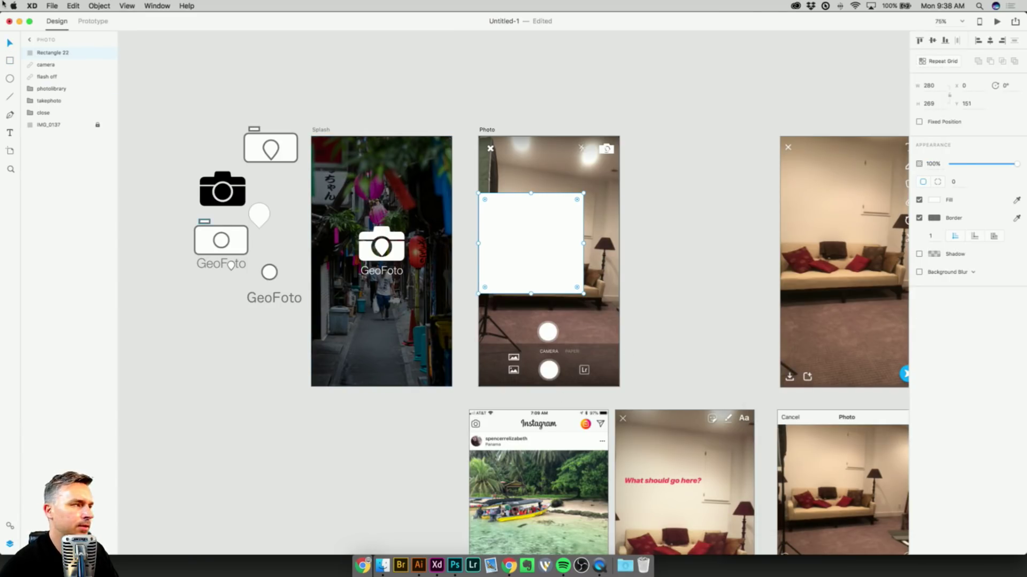
Open the Assets folder in Finder and fill the new rectangle on the Photo artboard with Featured_00.jpg.
click(382, 566)
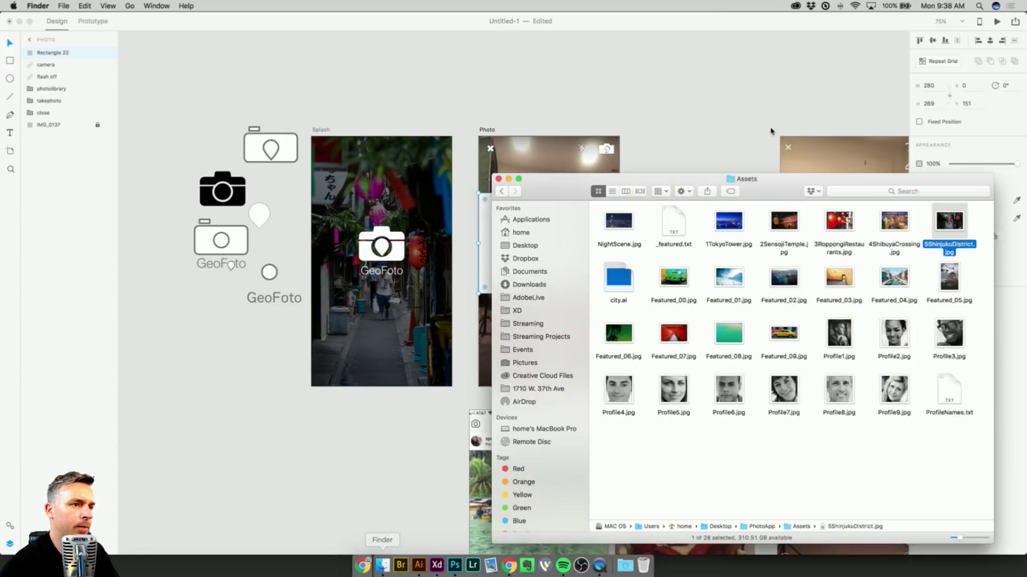
click(673, 277)
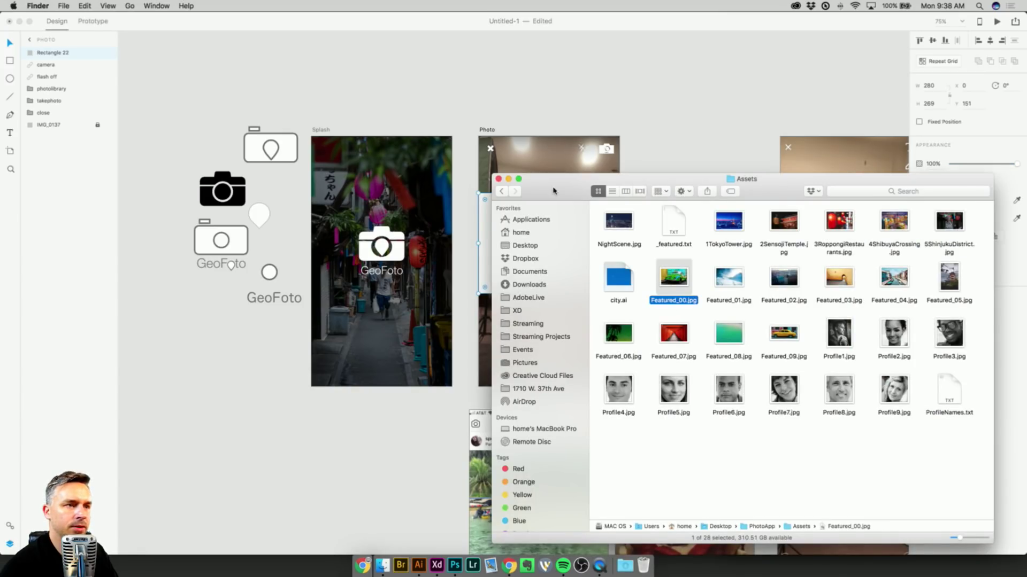
drag(552, 190, 638, 298)
Send the green car picture behind all other layers and fit it to the whole Photo artboard at 375 × 667.
drag(533, 255, 493, 178)
right_click(531, 193)
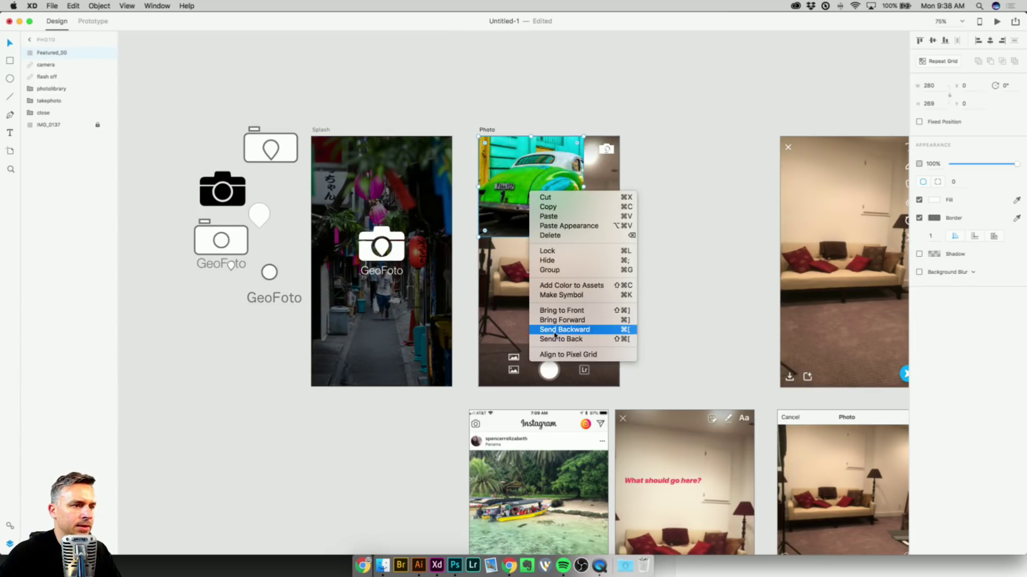
click(556, 339)
drag(582, 236, 619, 386)
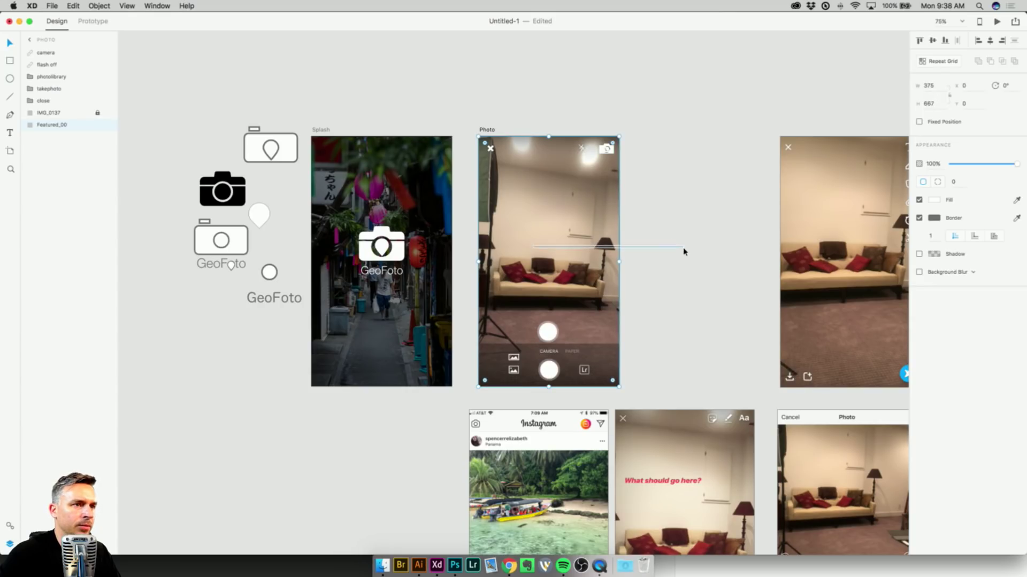
Unlock the IMG_0137 room screenshot and move it off the Photo artboard into the empty space beside it.
drag(519, 245, 662, 253)
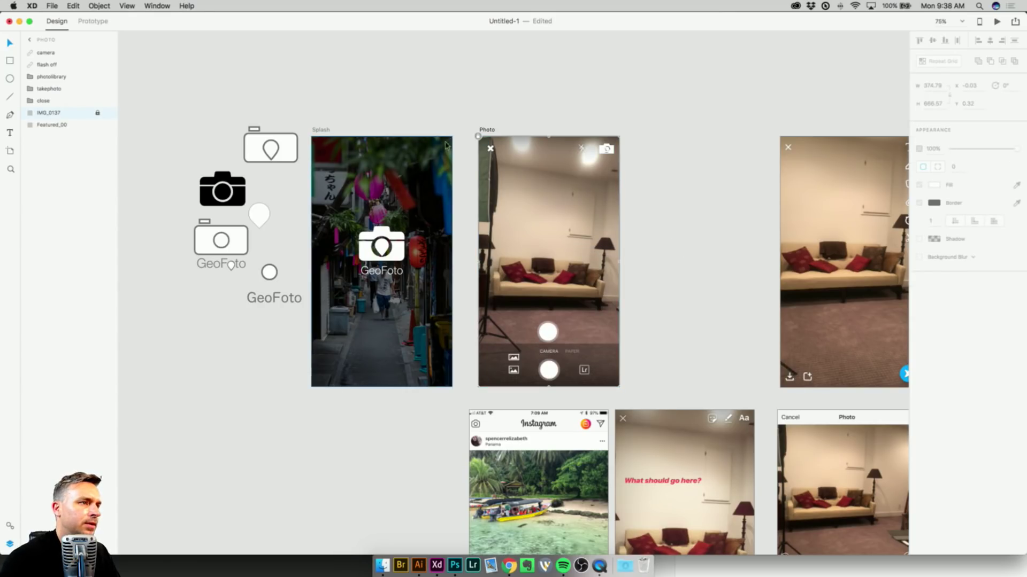
drag(537, 255, 679, 256)
scroll(590, 237, up, 5)
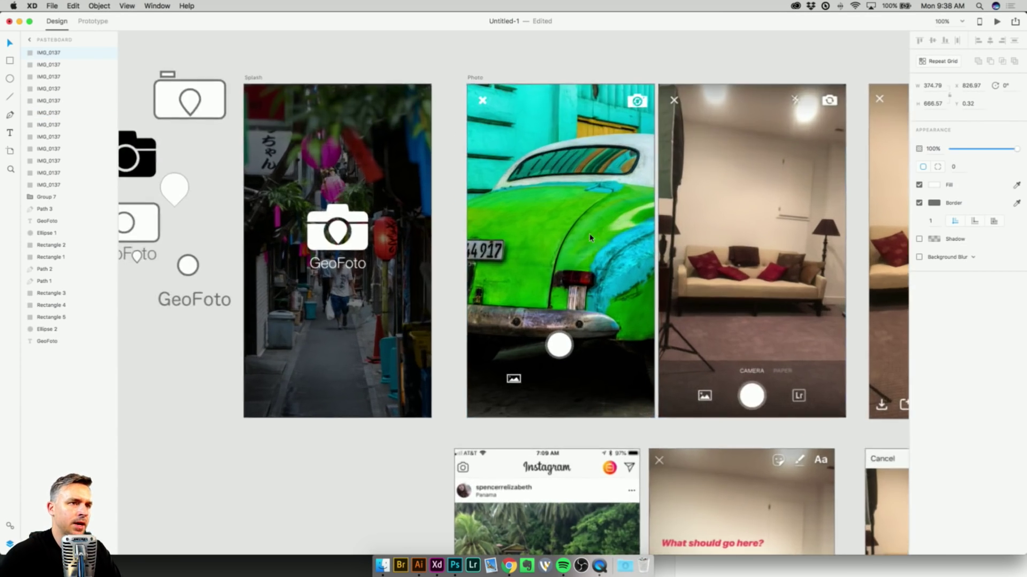
Draw a borderless black rectangle about 375 × 130 across the full width of the Photo artboard.
scroll(590, 238, down, 3)
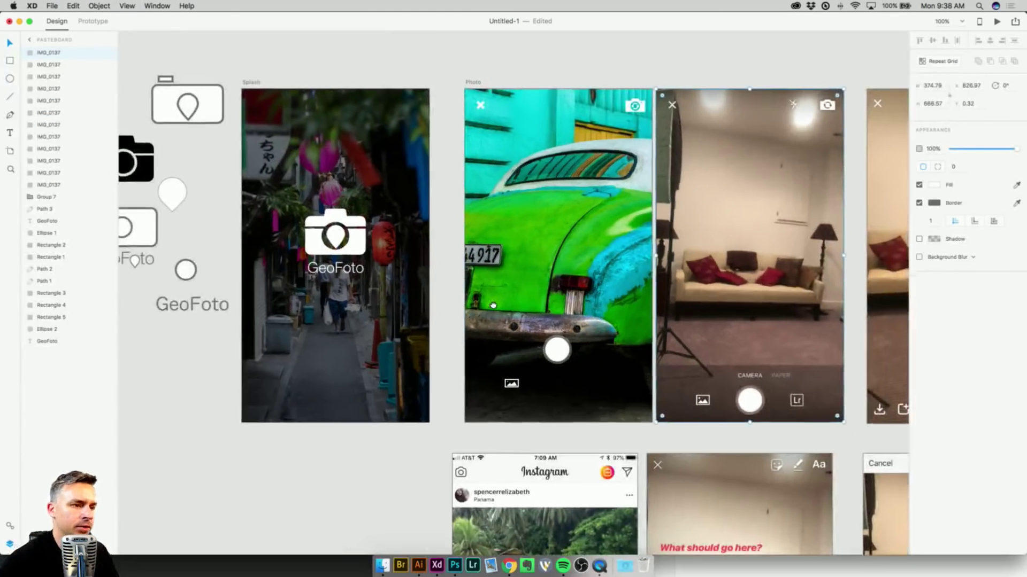
scroll(411, 314, right, 3)
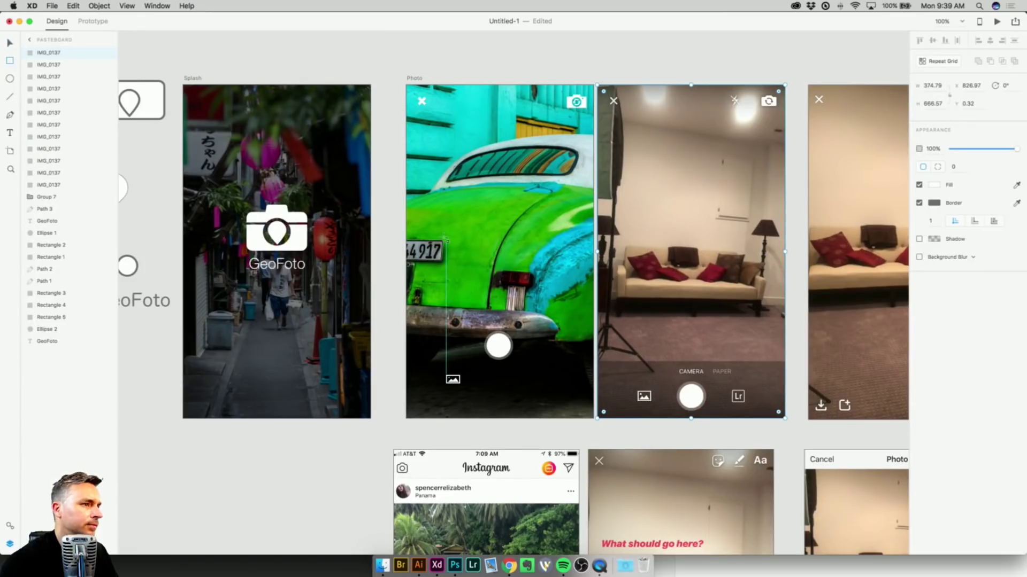
drag(404, 203, 593, 268)
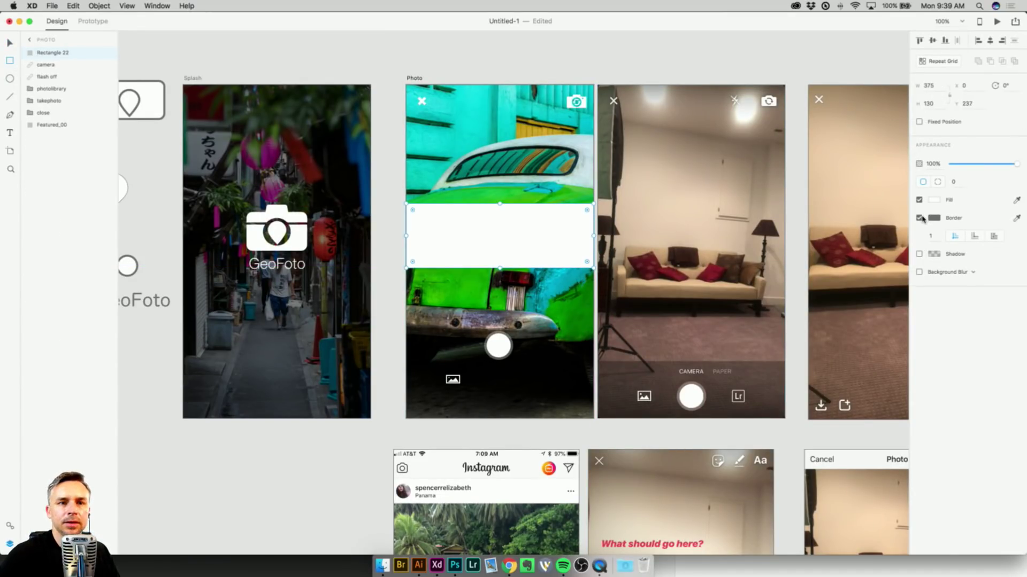
click(920, 218)
click(934, 200)
drag(865, 191, 785, 279)
click(10, 43)
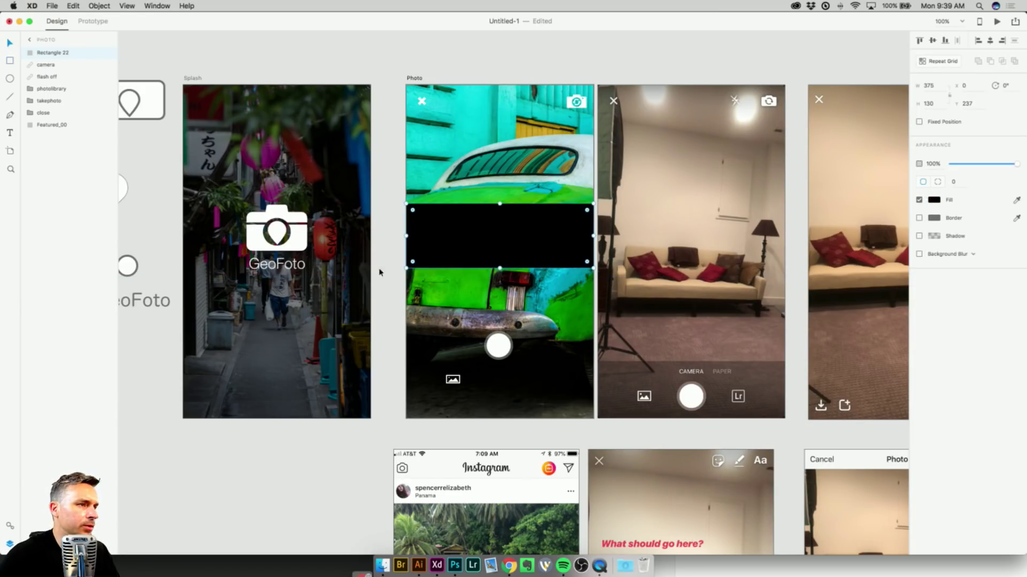
Move the black bar down to the bottom edge of the Photo artboard, at Y 537.
drag(441, 236, 454, 427)
right_click(481, 383)
click(441, 304)
Bring the photo library and shutter icons in front of the black bar and move them onto it.
click(453, 381)
drag(453, 381, 456, 345)
shift+click(493, 348)
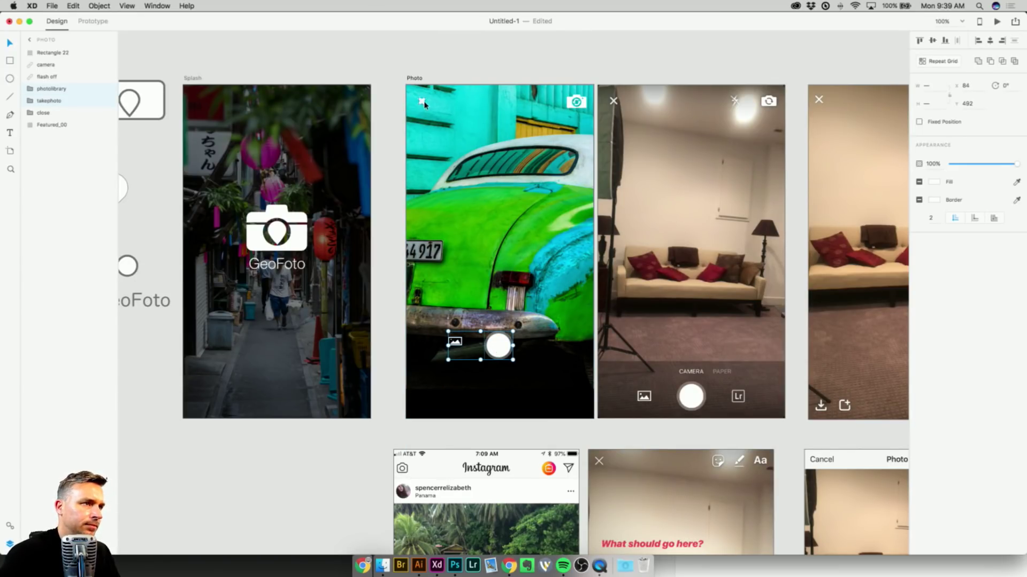
key(Delete)
mouse_move(472, 362)
mouse_down()
mouse_move(463, 418)
mouse_move(458, 388)
mouse_up()
key(super+z)
key(super+z)
key(super+z)
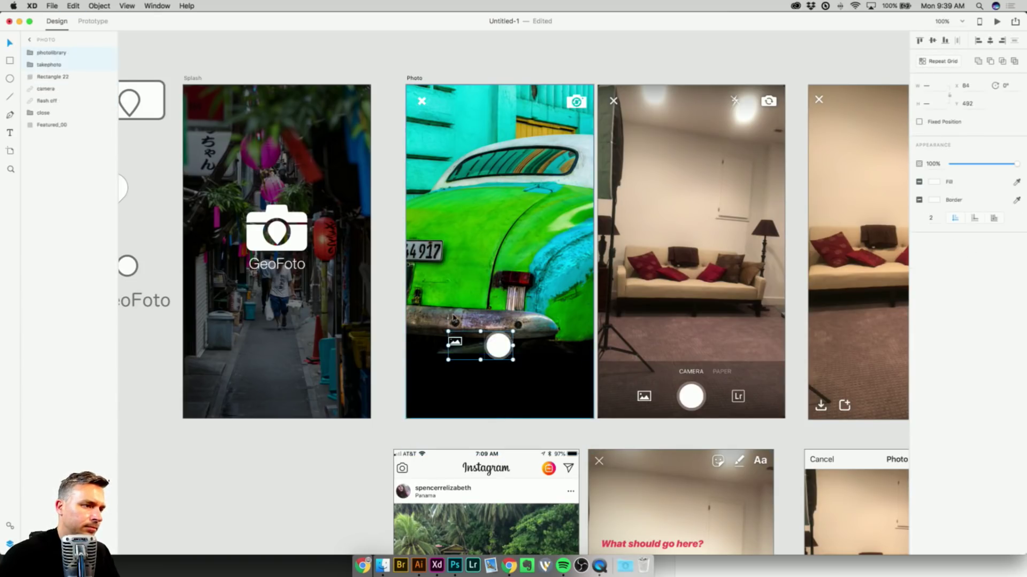
click(423, 400)
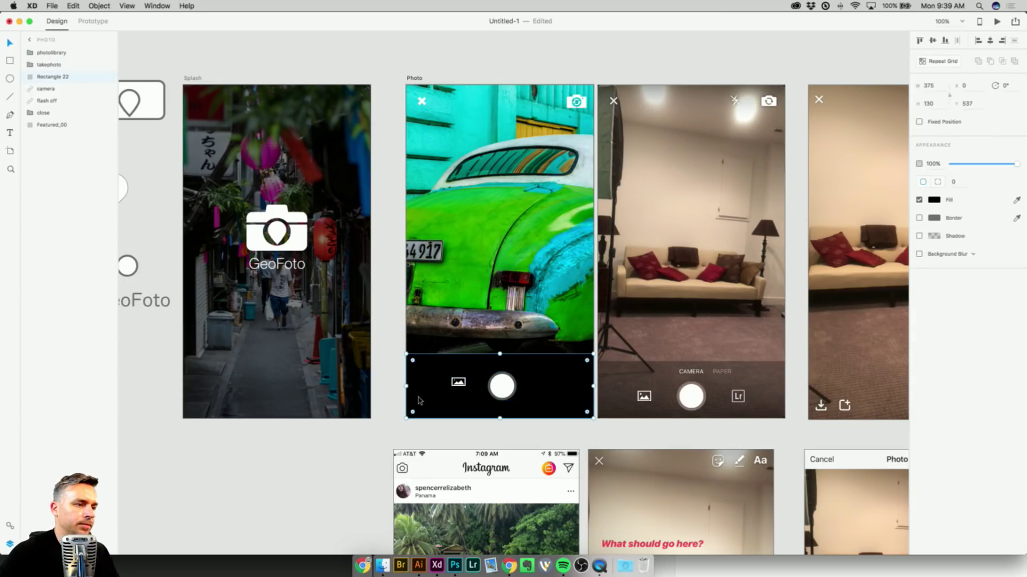
Switch to Finder and replace the Photo artboard's background picture with Featured_04.jpg from the Assets folder.
click(380, 567)
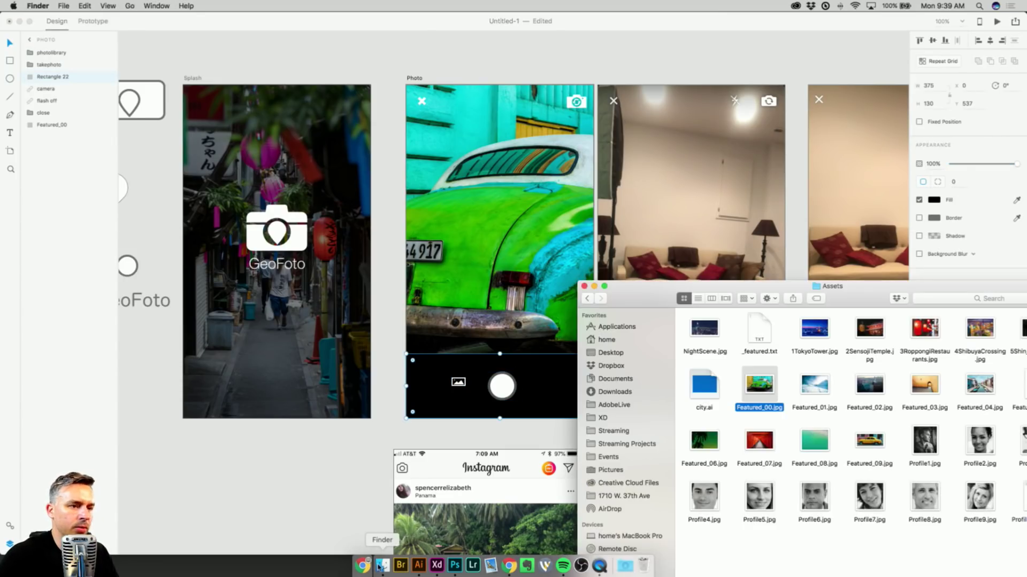
click(697, 444)
click(799, 396)
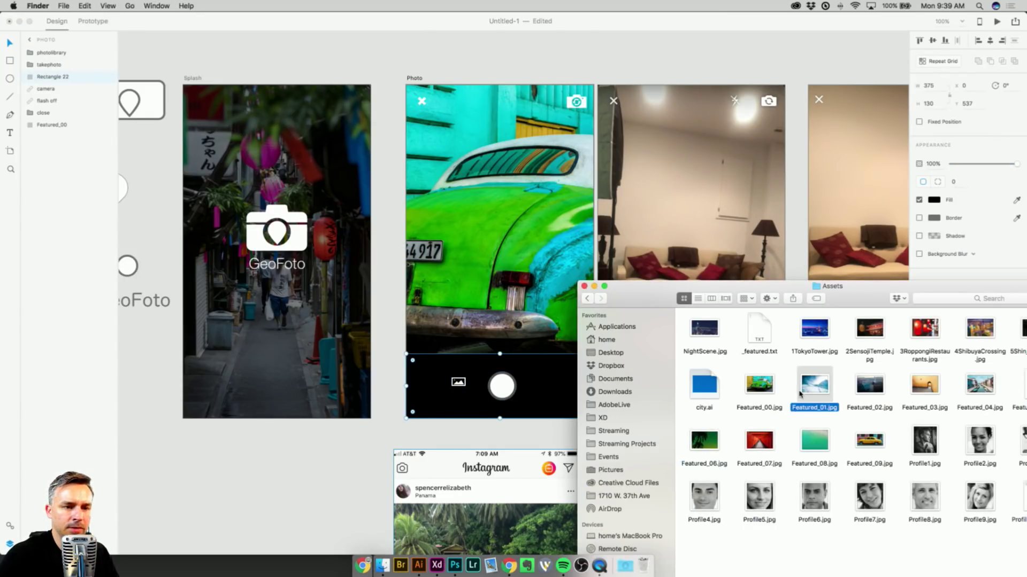
drag(980, 385, 479, 156)
click(414, 293)
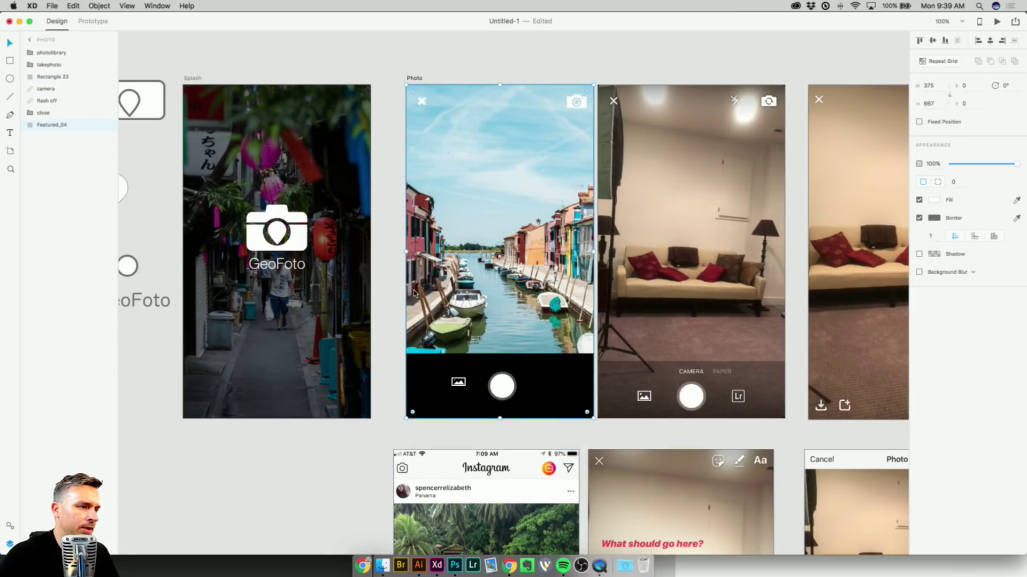
Reduce the black bar's opacity to 28% so the canal picture shows through.
click(458, 361)
mouse_move(973, 163)
mouse_down()
mouse_move(996, 163)
mouse_move(972, 164)
mouse_up()
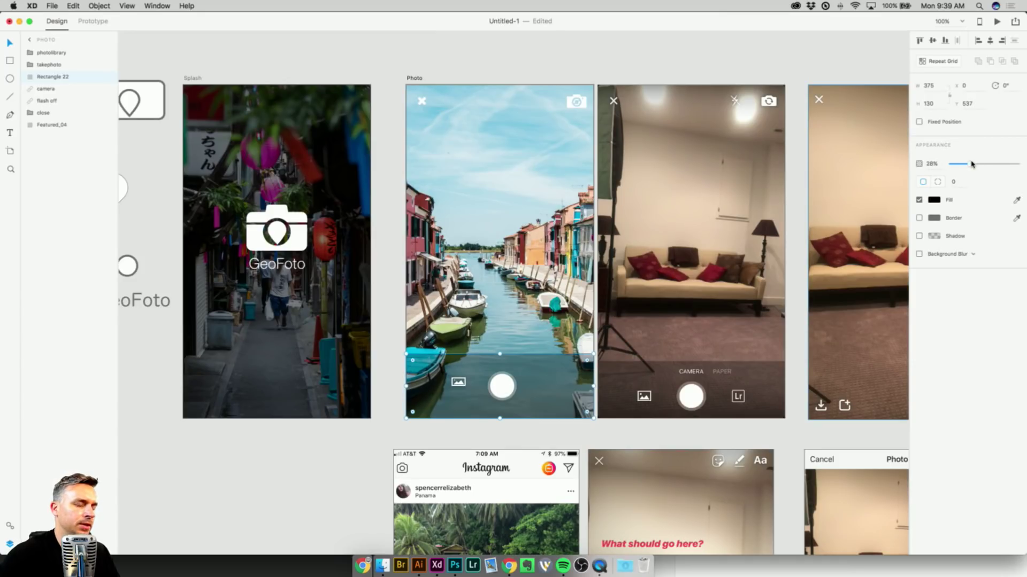
click(446, 52)
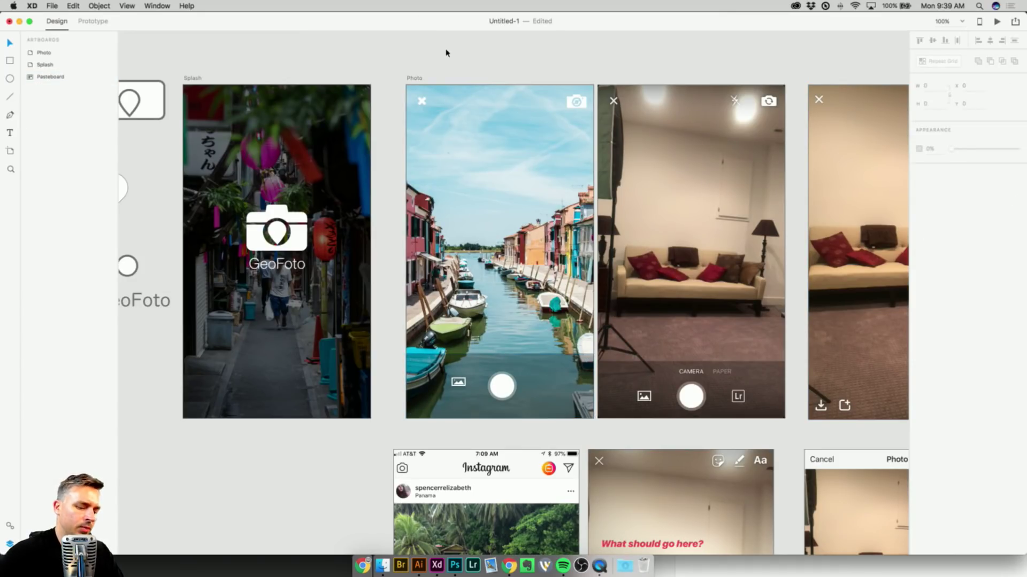
Search the Creative Cloud Market assets for "lightening" and close the Creative Cloud window.
key(super+2)
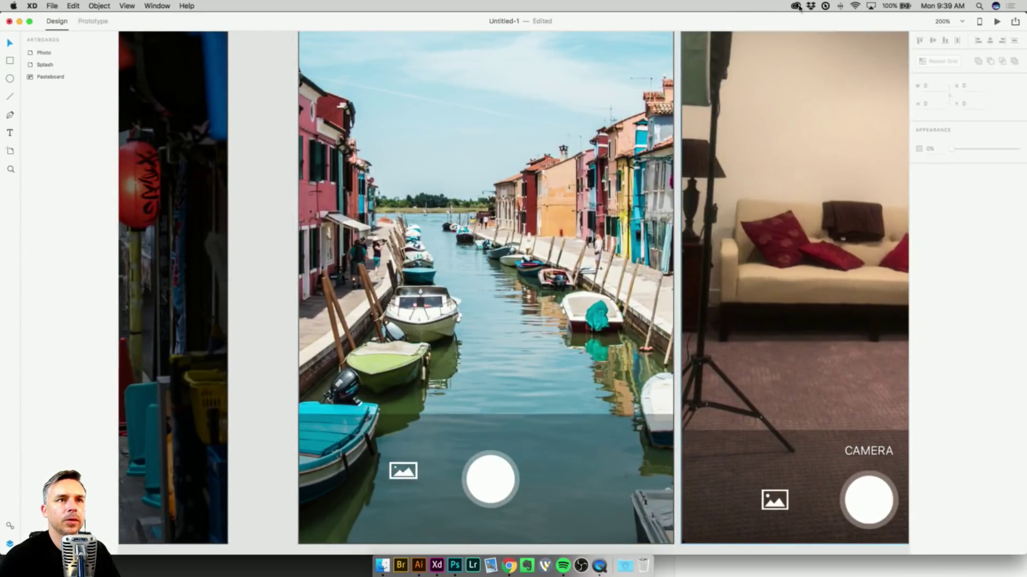
click(797, 6)
scroll(726, 327, up, 5)
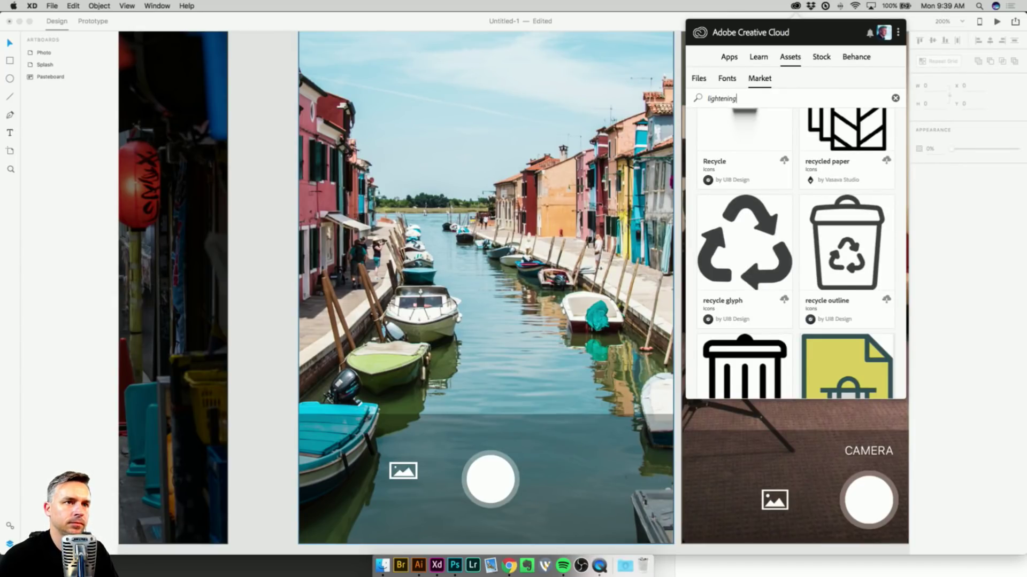
key(Return)
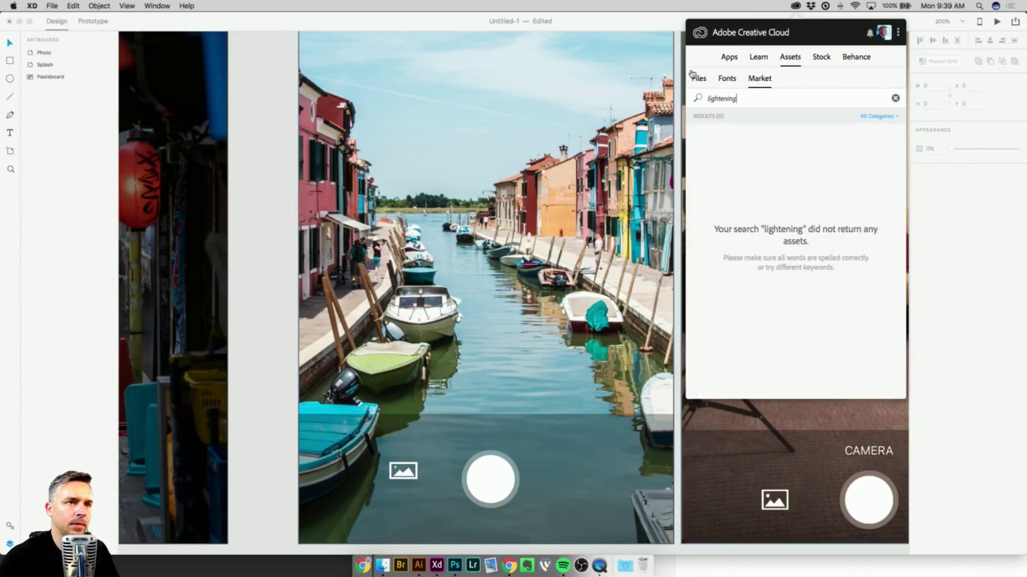
click(915, 248)
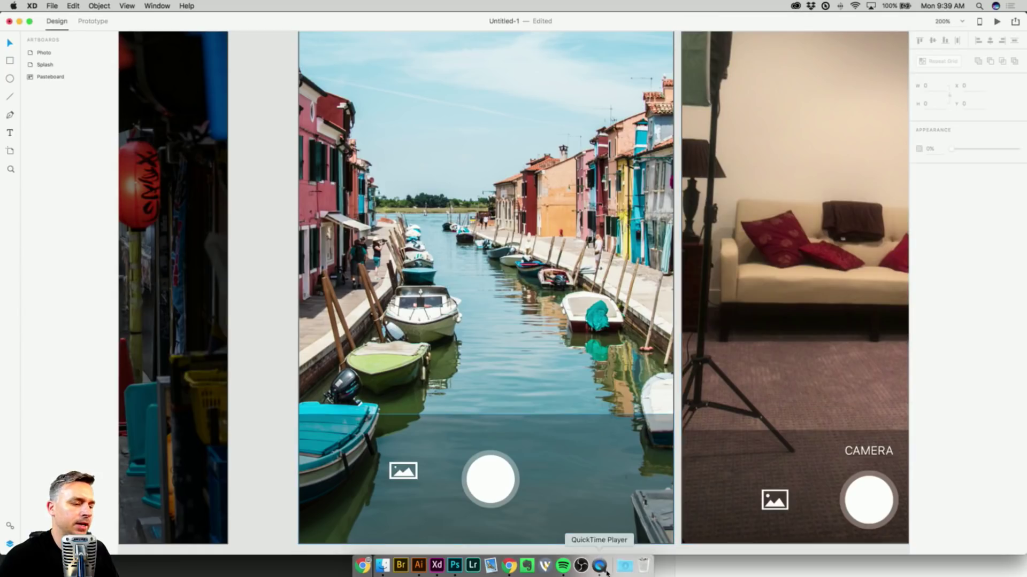
Switch to Illustrator and undo the pink colour changes on the flash-off icon.
click(418, 565)
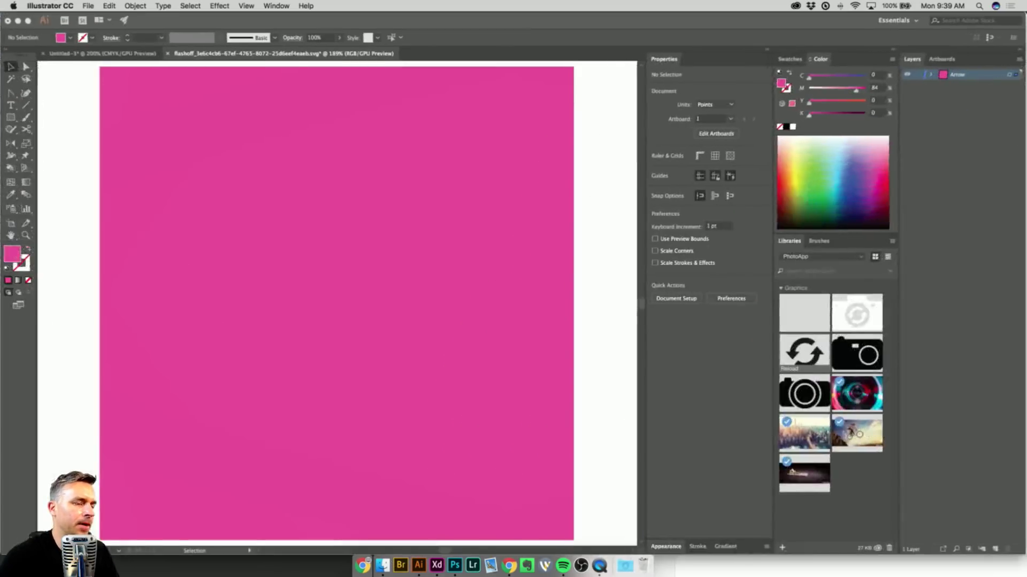
key(super+z)
key(super+z)
key(super+z)
key(super+z)
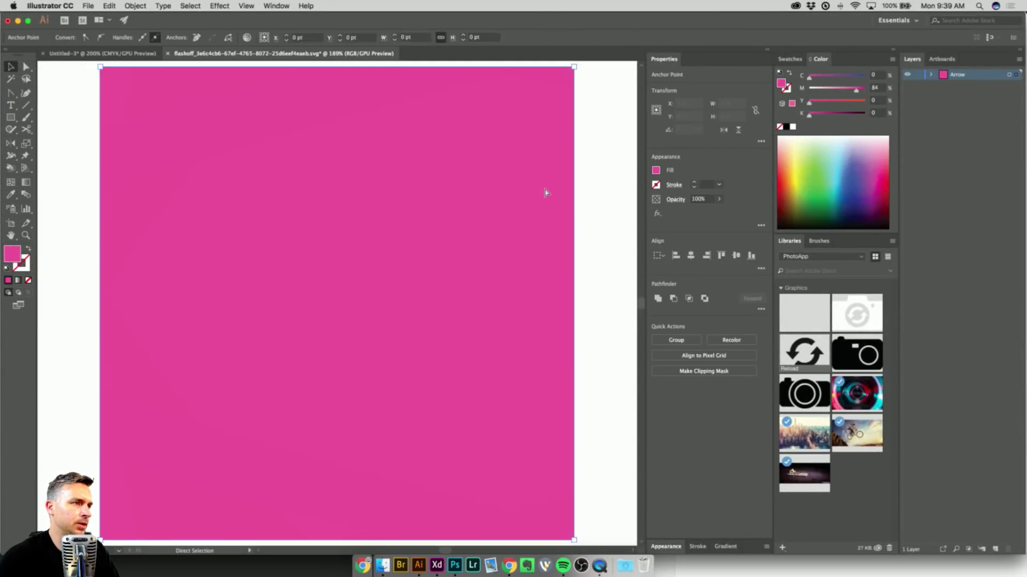
key(v)
click(599, 181)
Ungroup the flash-off icon's nested groups down to its clip group.
click(332, 142)
right_click(330, 141)
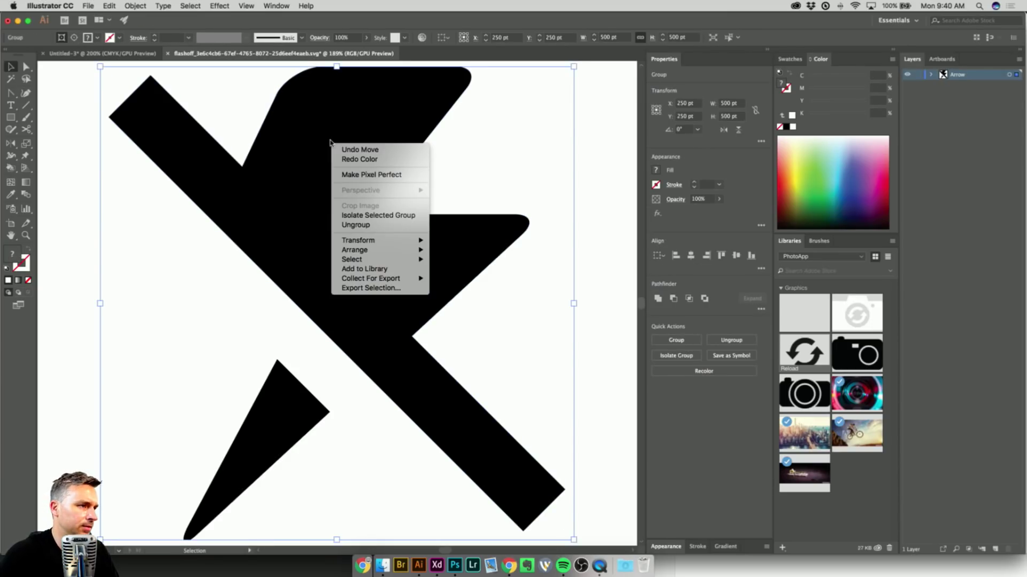
right_click(277, 149)
right_click(276, 148)
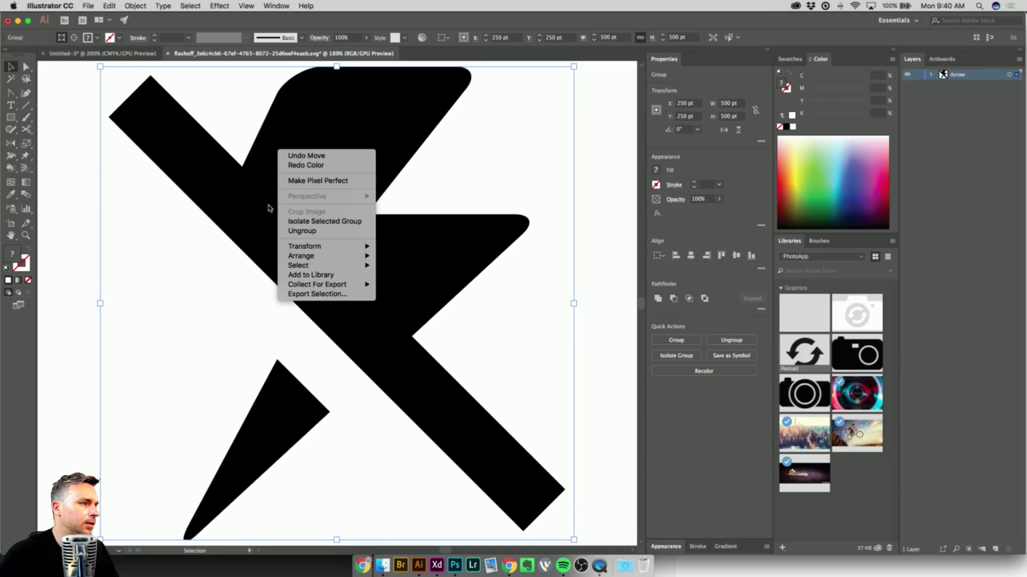
click(285, 232)
right_click(285, 157)
right_click(327, 128)
right_click(327, 128)
click(342, 208)
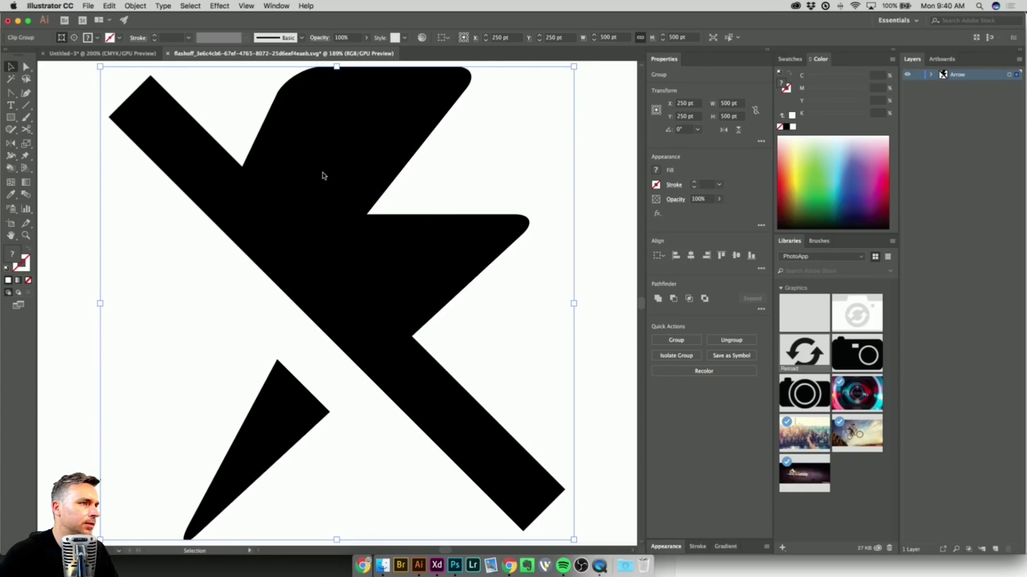
right_click(323, 175)
click(472, 103)
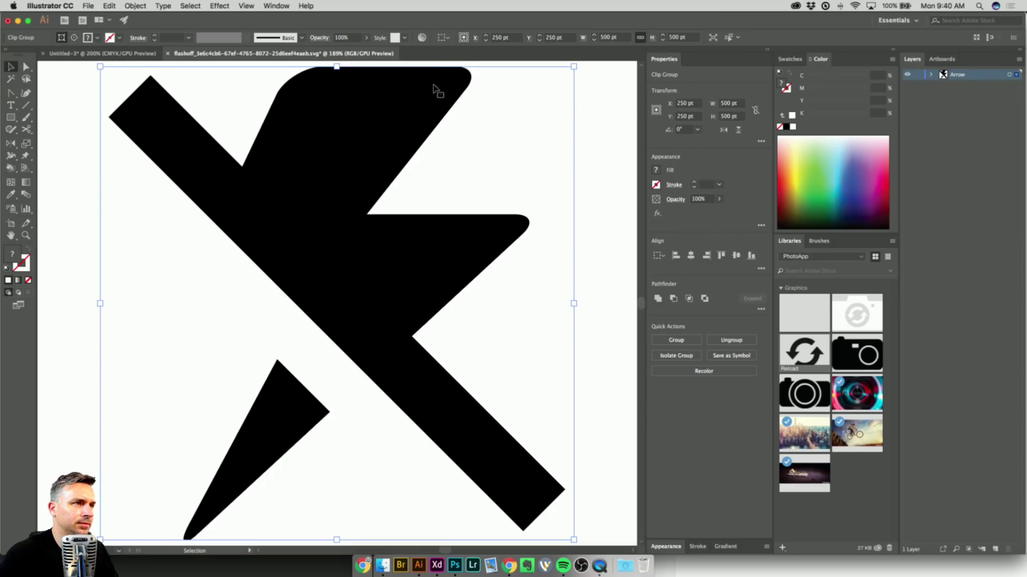
key(Delete)
key(super+z)
Draw a rectangle about 580 × 660 pt around the flash-off icon and fill it with light green.
key(super+1)
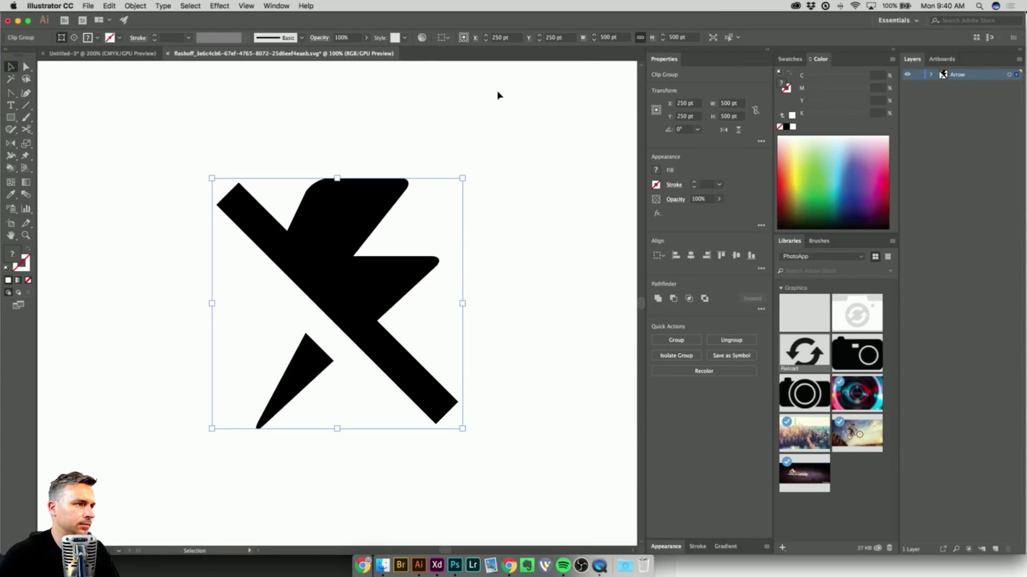
scroll(482, 92, left, 5)
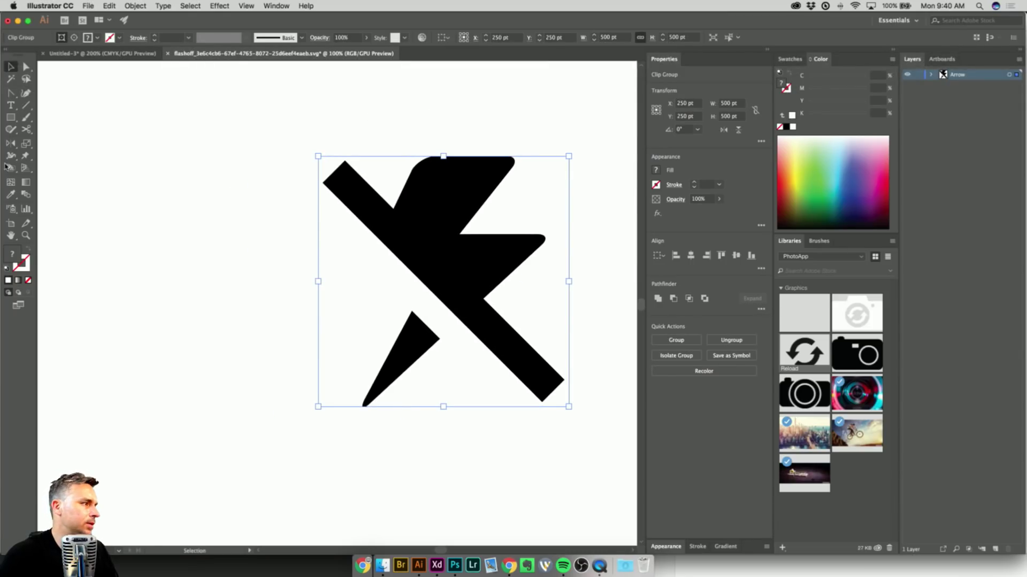
click(10, 117)
drag(292, 135, 583, 465)
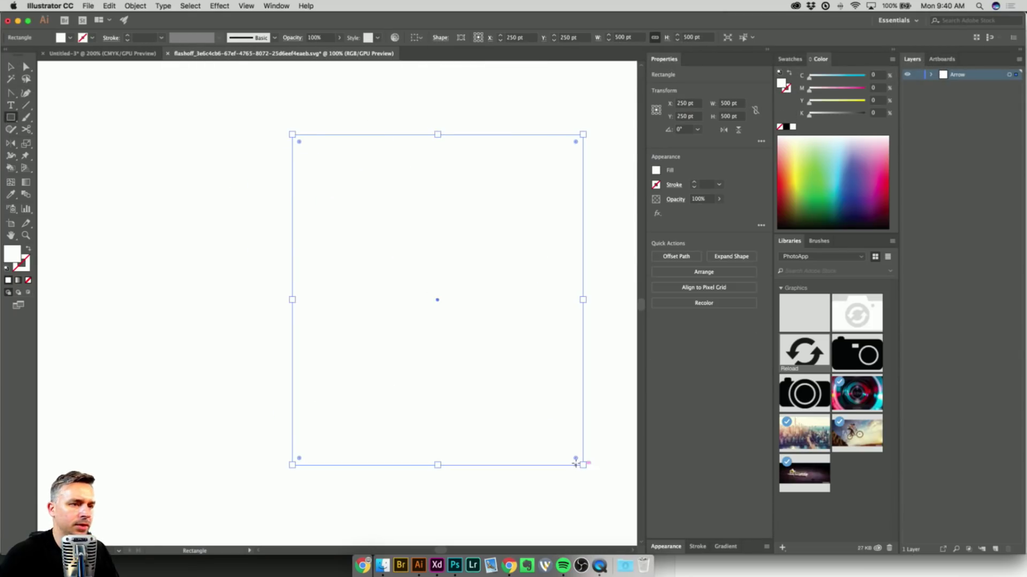
click(811, 165)
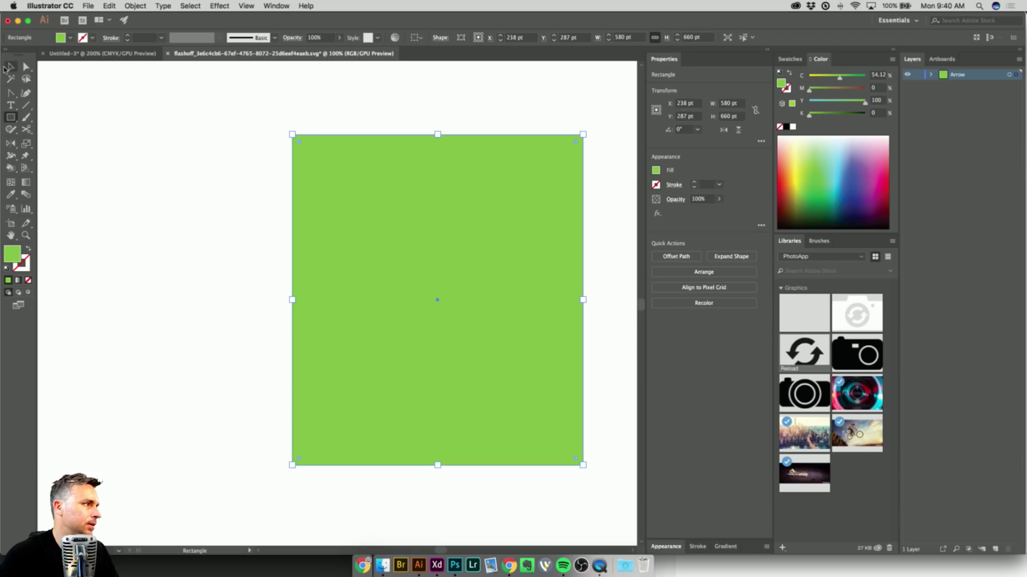
Send the green rectangle behind the flash-off icon as a contrasting background.
click(6, 69)
right_click(329, 164)
mouse_move(369, 315)
click(464, 343)
Try to fill the flash-off icon's clip group with white.
click(454, 218)
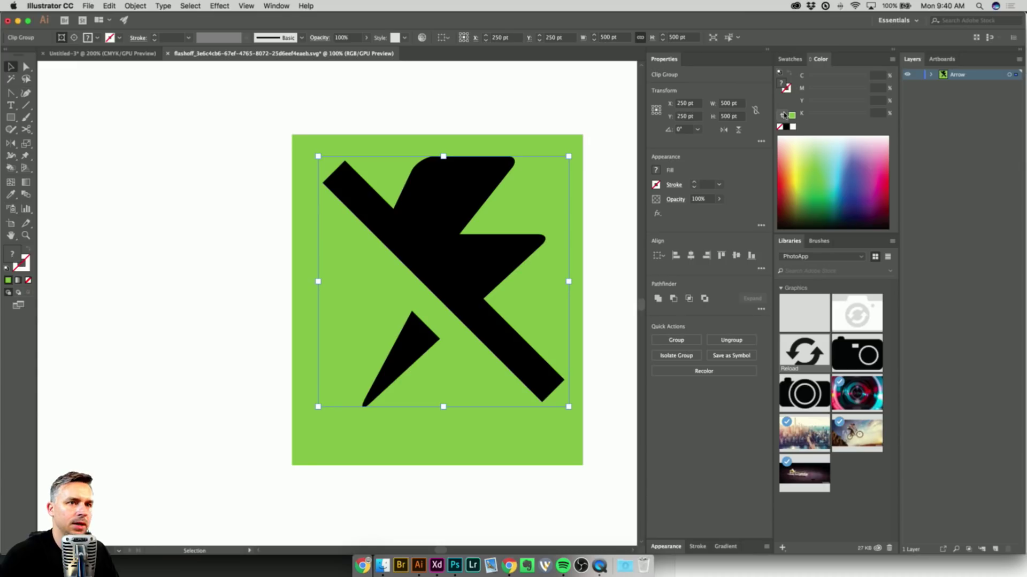
click(793, 127)
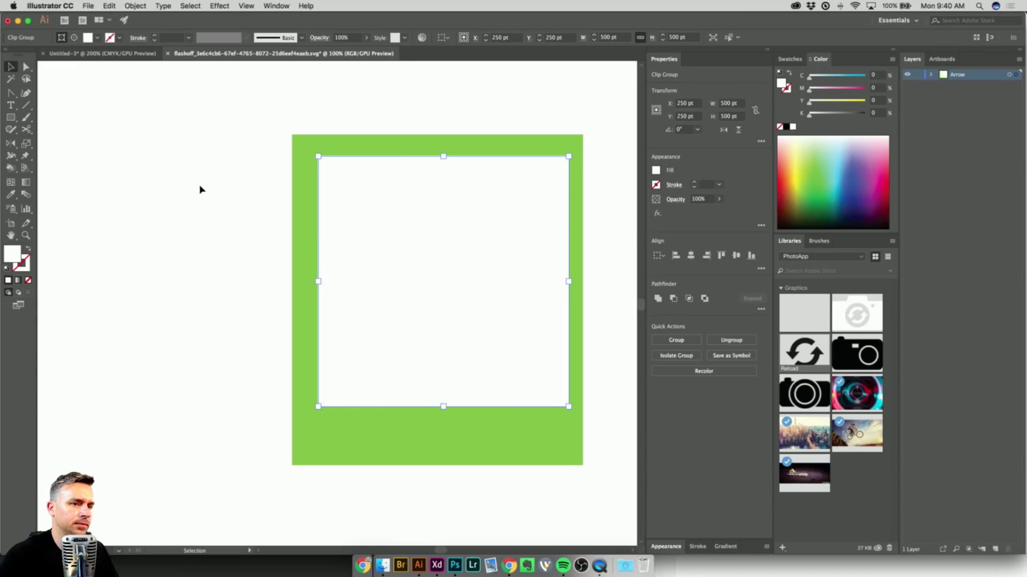
key(super+z)
Release the clipping mask on the flash-off icon and clear the selection.
click(435, 168)
click(435, 168)
right_click(436, 171)
click(440, 258)
click(502, 132)
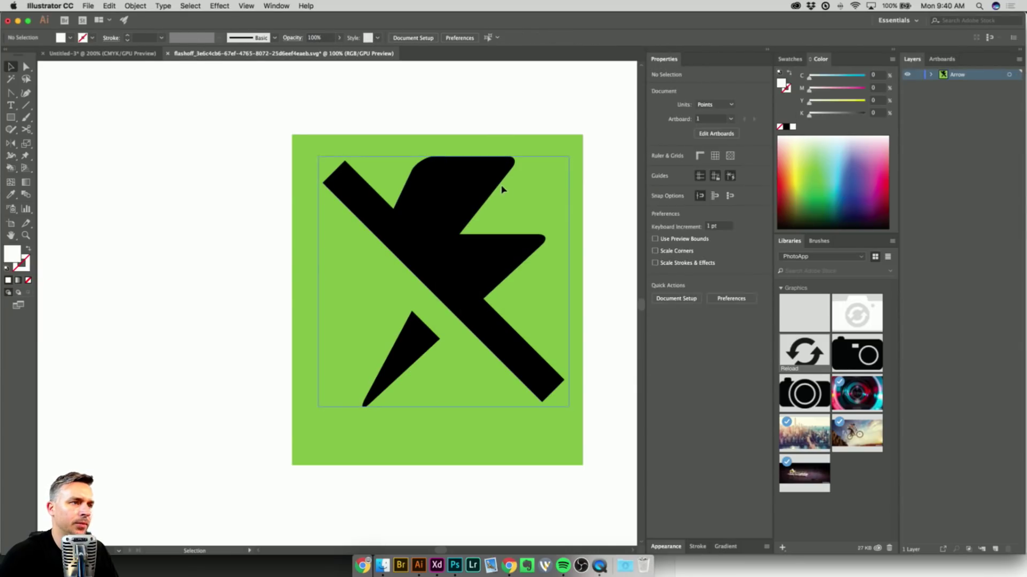
Select the unclipped flash-off group and try to fill it with white.
key(super+a)
key(super+g)
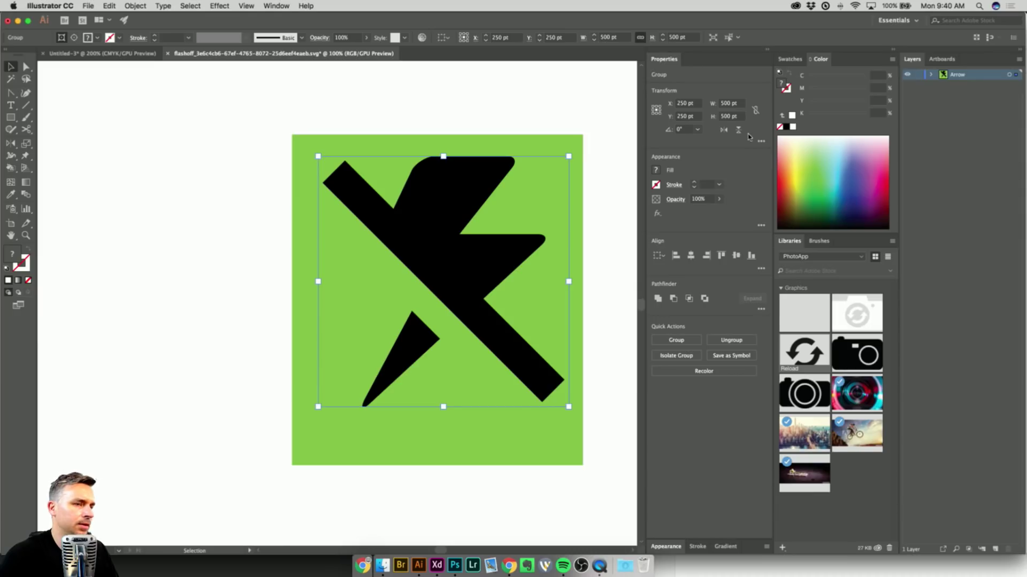
click(793, 128)
key(super+z)
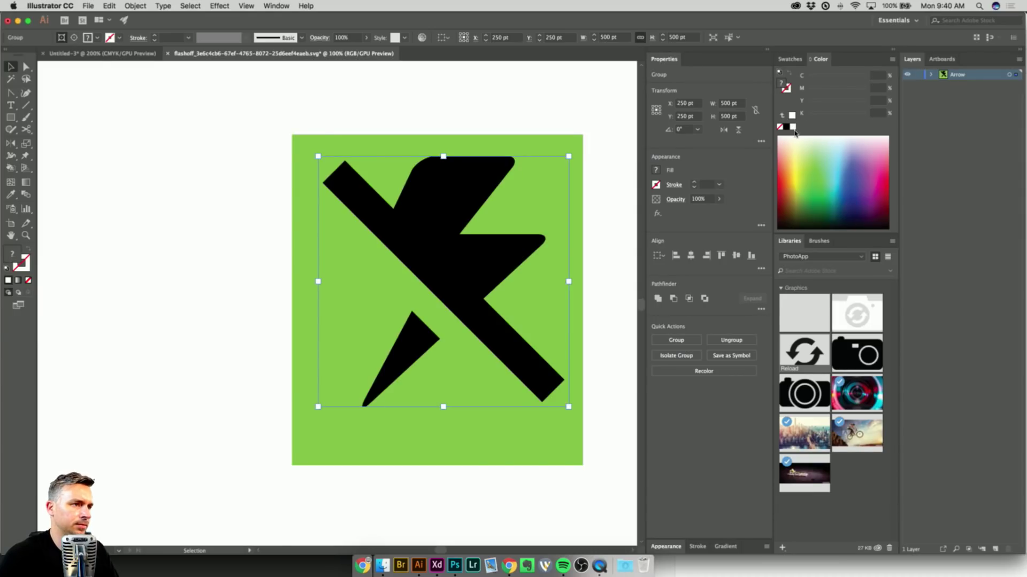
Open the flash-off group in isolation mode and try deleting its contents.
double_click(443, 182)
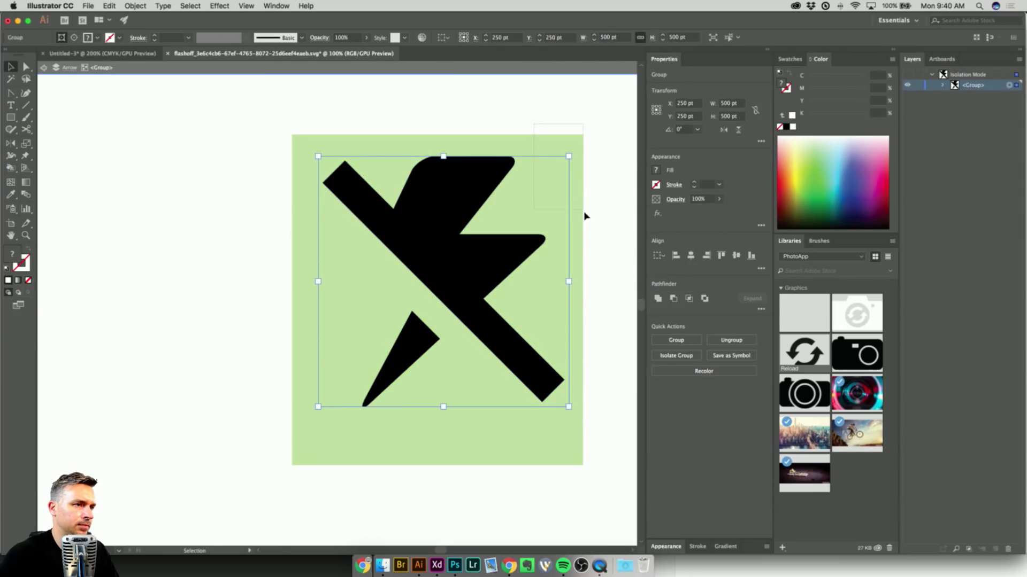
key(Delete)
key(super+z)
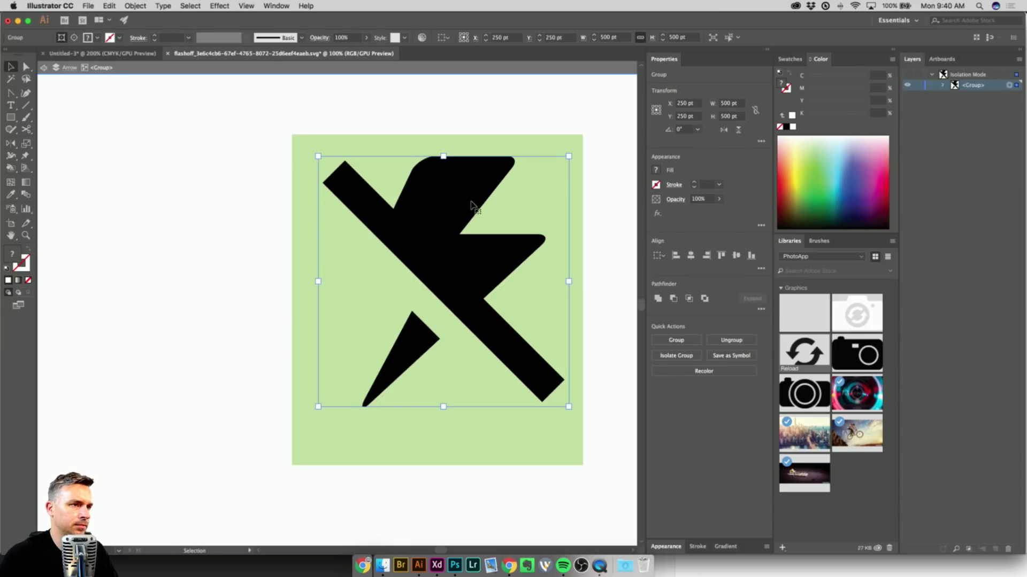
Ungroup the isolated flash-off artwork and try to recolour it with a colour from the spectrum.
right_click(454, 205)
click(475, 292)
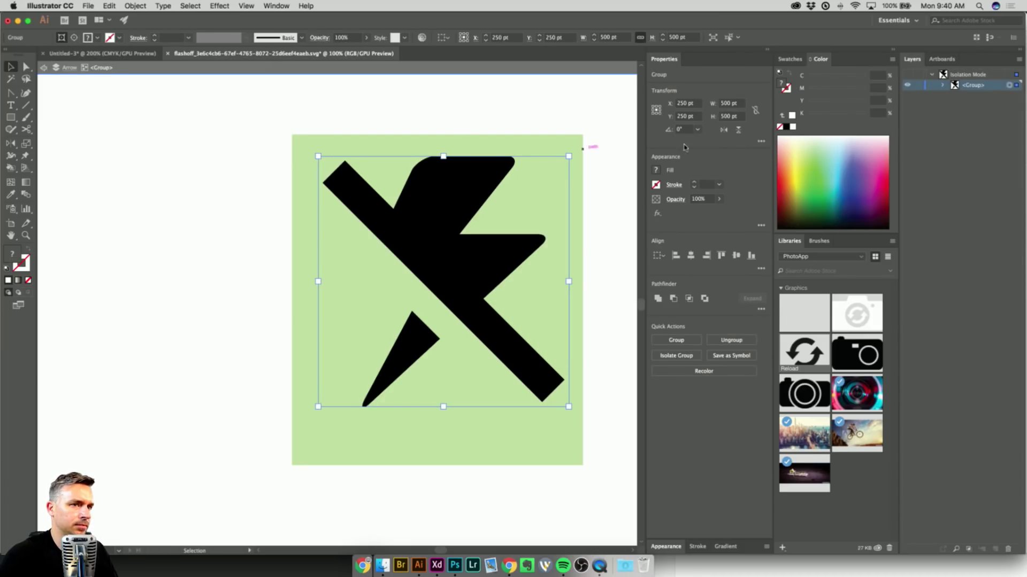
click(802, 172)
key(super+z)
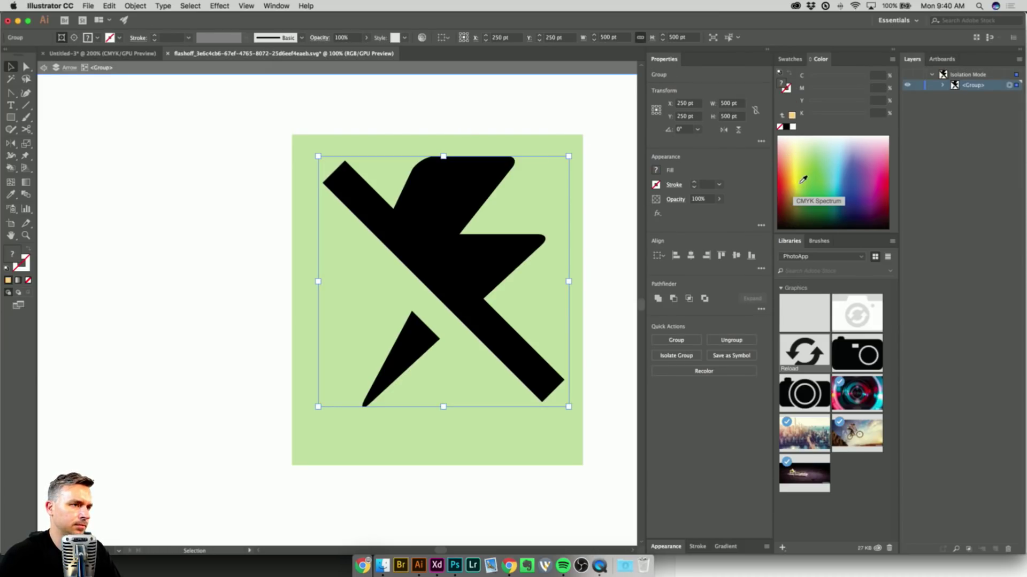
Ungroup the isolated flash-off artwork down to its clip group and release the clipping mask.
right_click(425, 207)
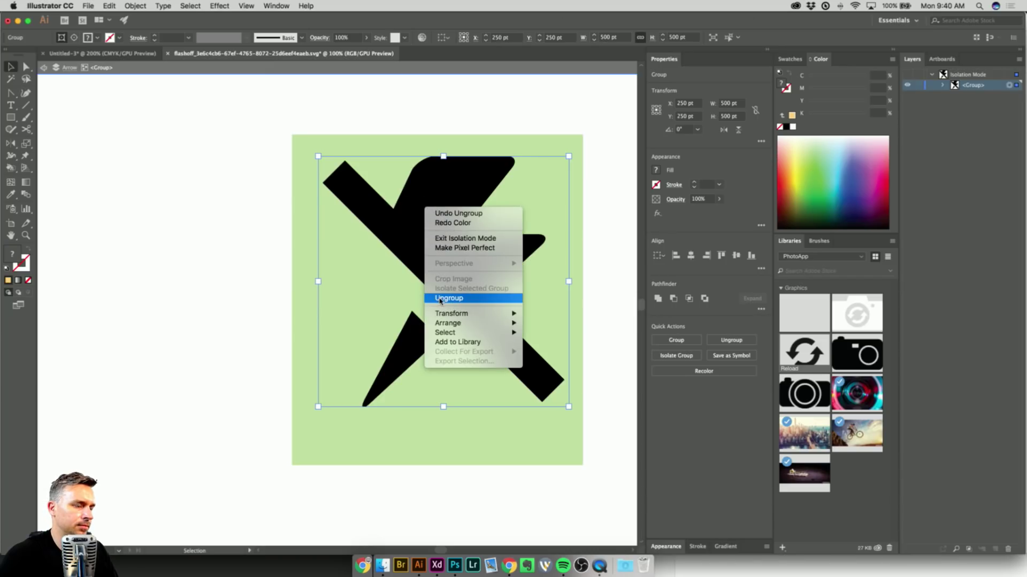
click(440, 300)
right_click(426, 212)
click(455, 305)
right_click(433, 221)
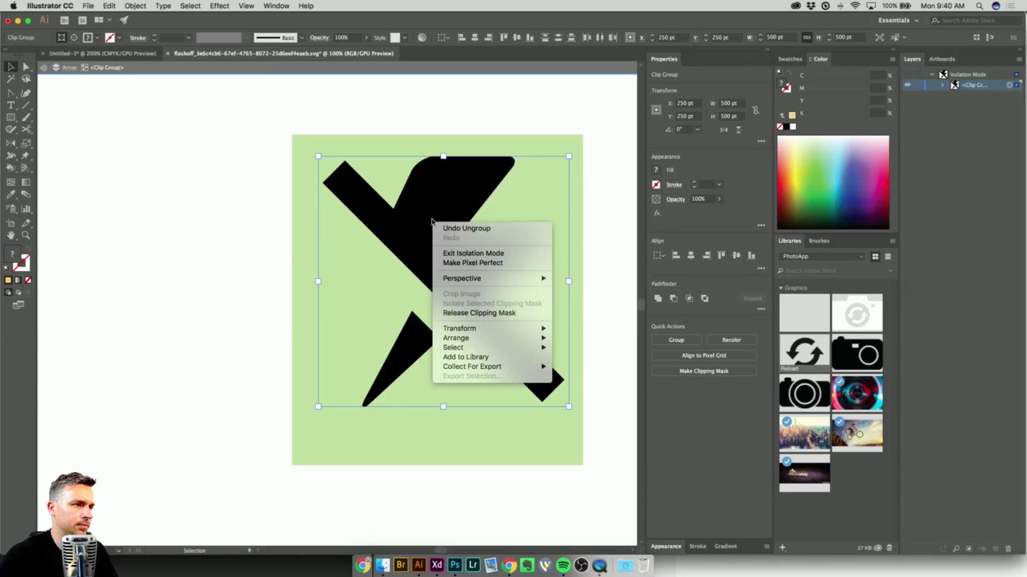
key(Escape)
right_click(440, 203)
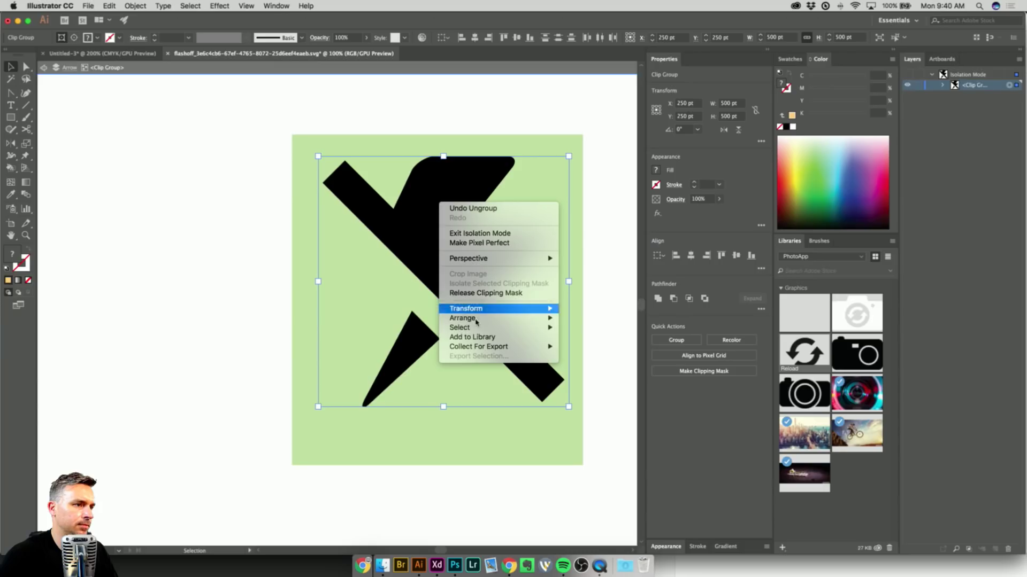
click(449, 293)
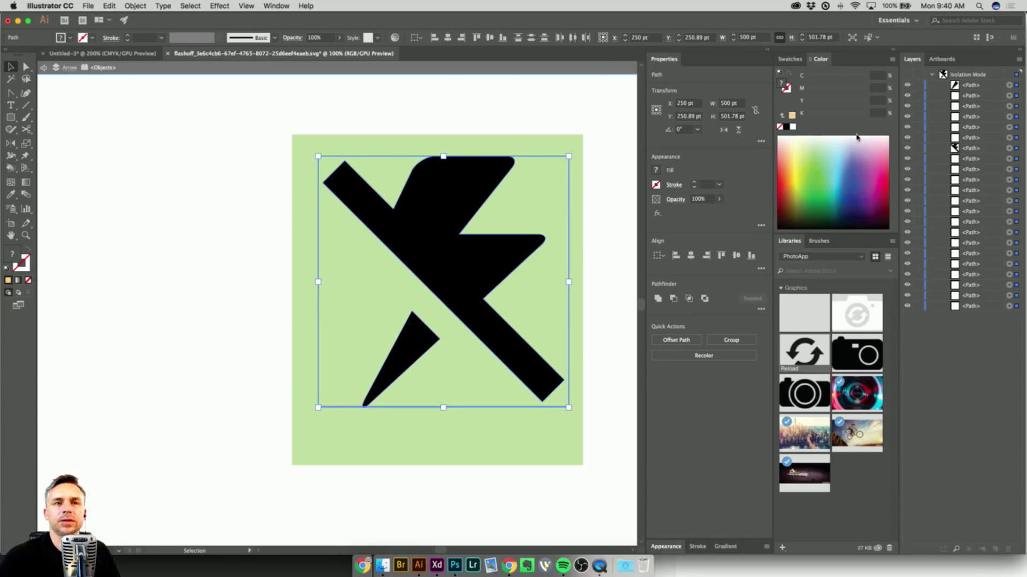
click(473, 186)
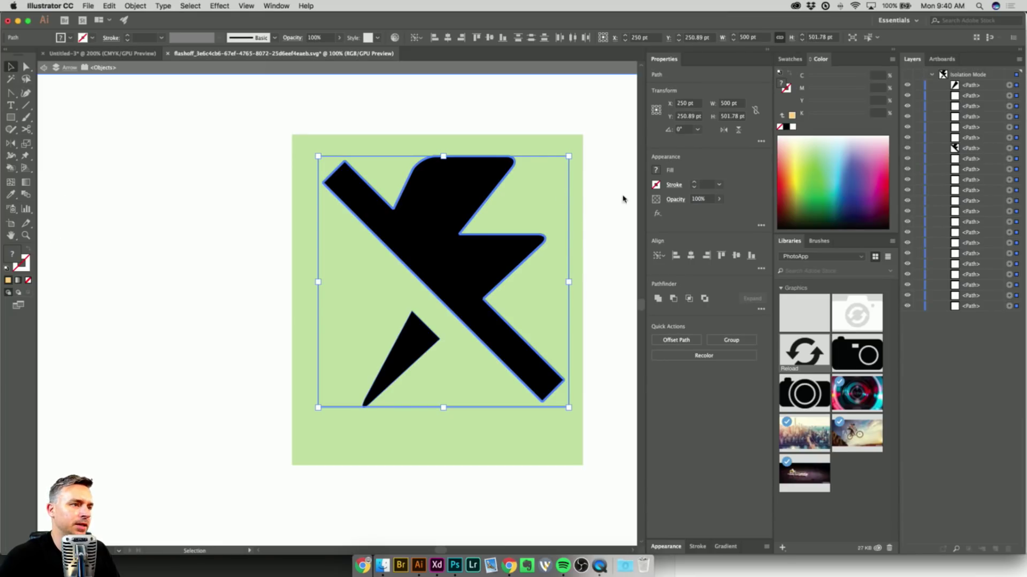
click(793, 127)
key(super+z)
Delete the surplus invisible paths around the flash-off icon, keeping only the two black shapes.
key(a)
drag(292, 246, 344, 296)
key(Delete)
Select both black shapes of the flash-off icon and fill them with white.
click(387, 230)
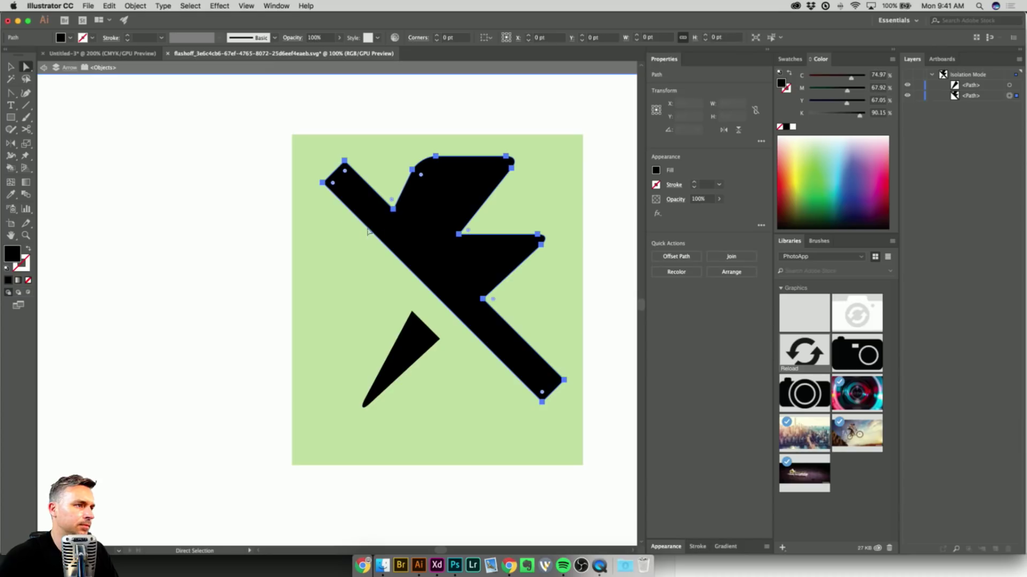
shift+click(404, 336)
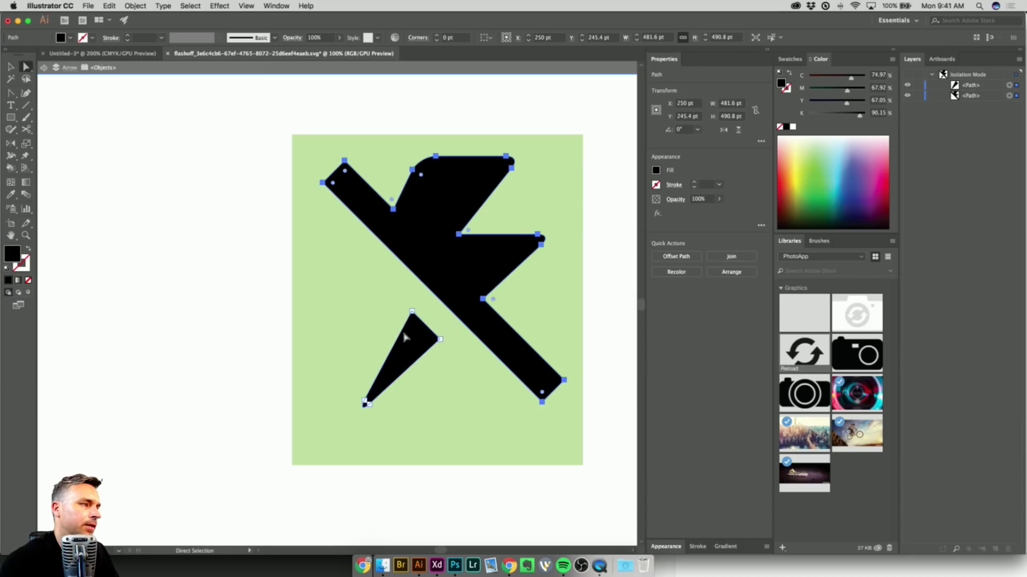
click(793, 128)
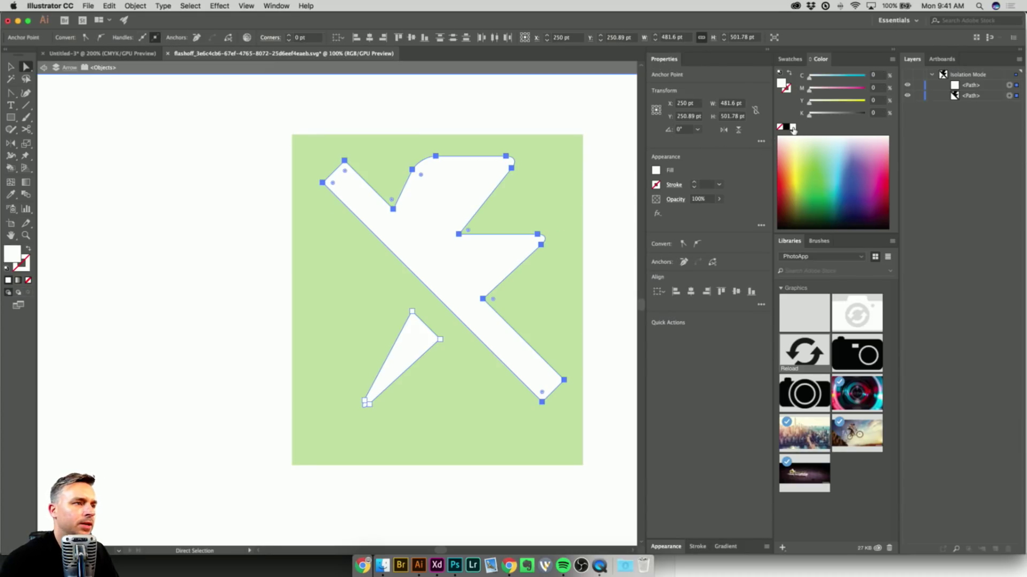
Delete the green background rectangle behind the white flash-off icon and return to the XD document.
click(10, 67)
click(45, 68)
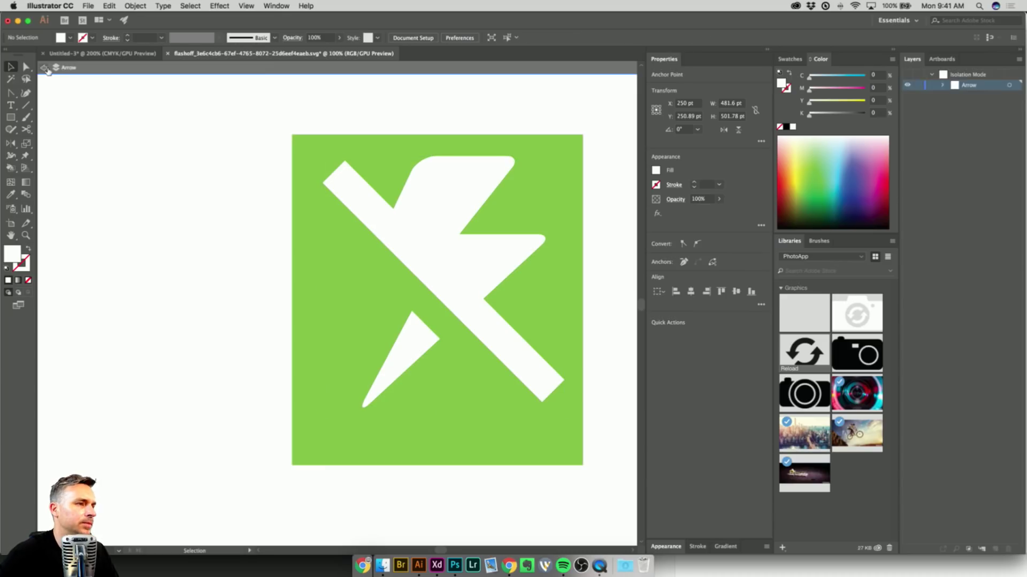
click(337, 264)
key(Delete)
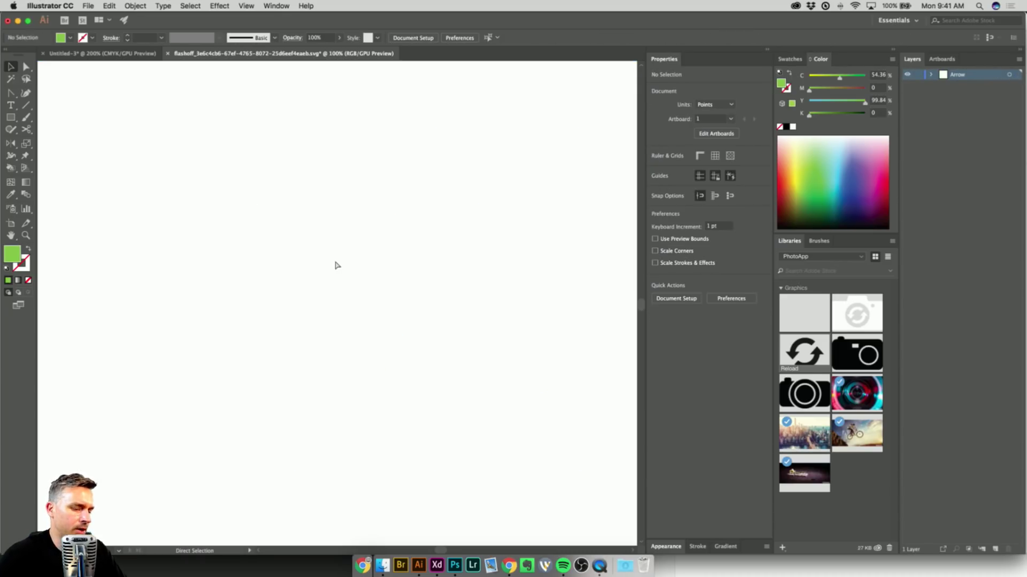
click(17, 21)
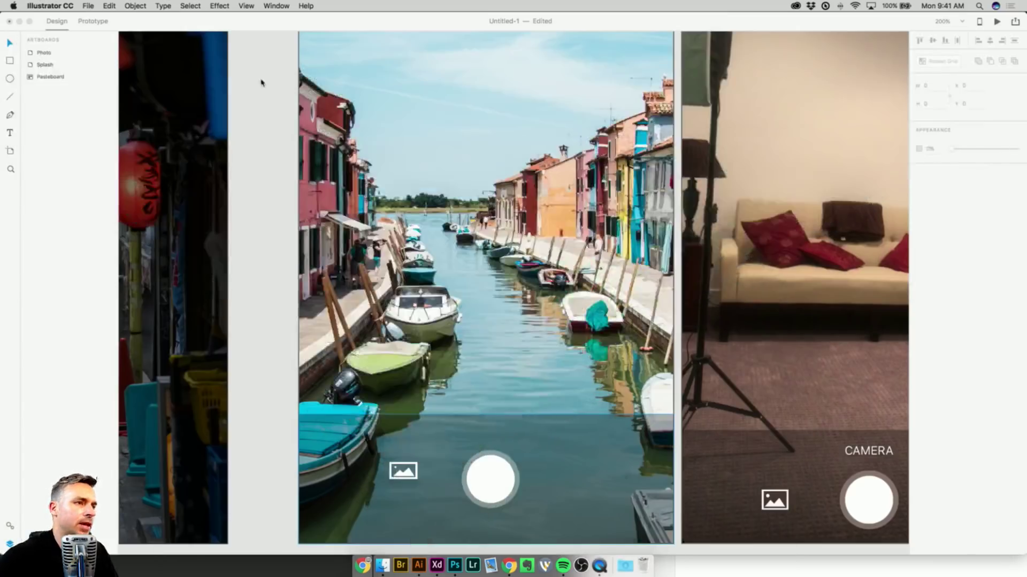
On the Photo artboard, move the flash-off icon to about X 276, Y 22 and the close icon to X 24.5, Y 29.5.
scroll(433, 277, up, 5)
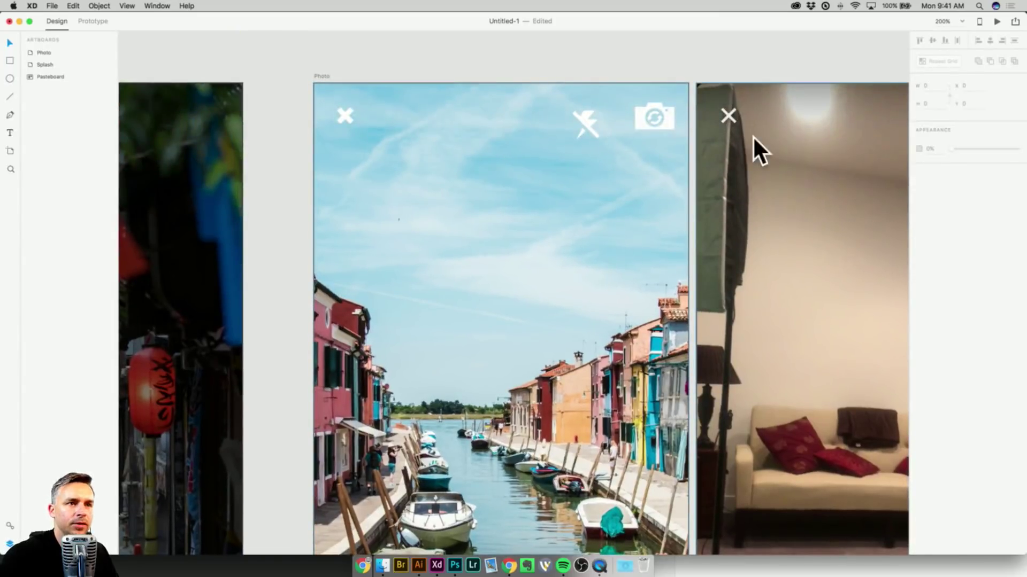
drag(586, 121, 605, 117)
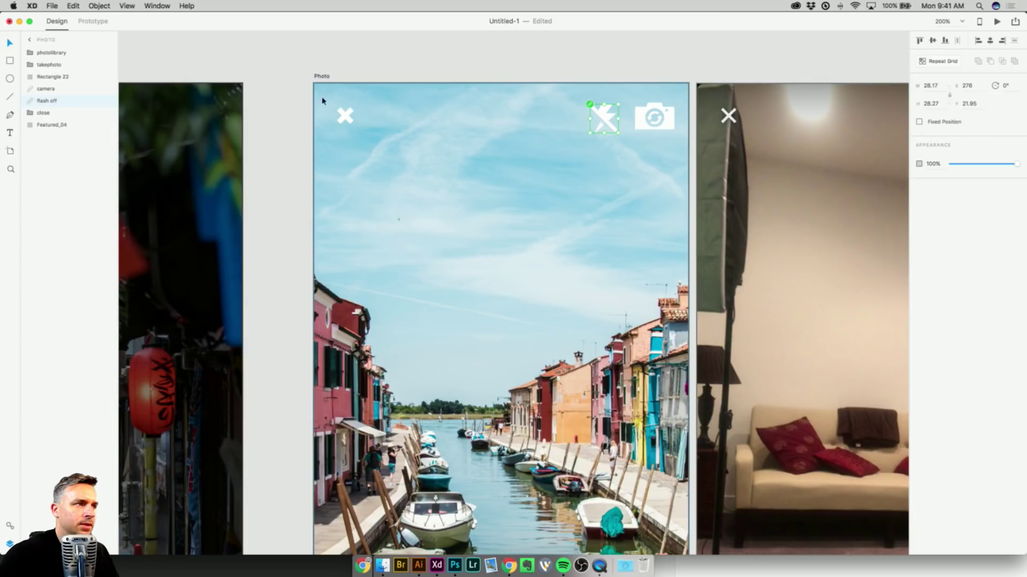
drag(344, 113, 344, 119)
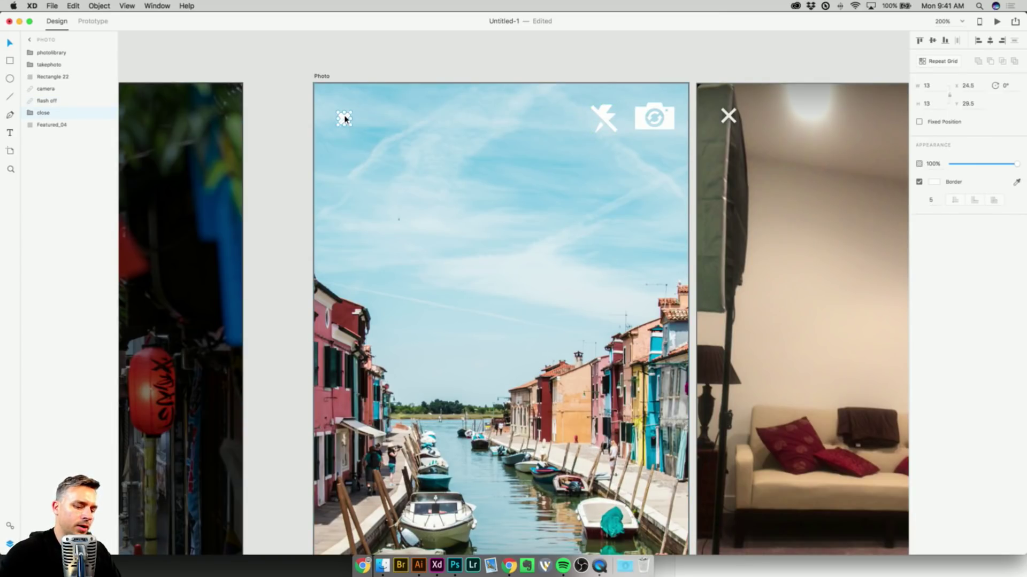
key(super+minus)
key(super+minus)
key(super+minus)
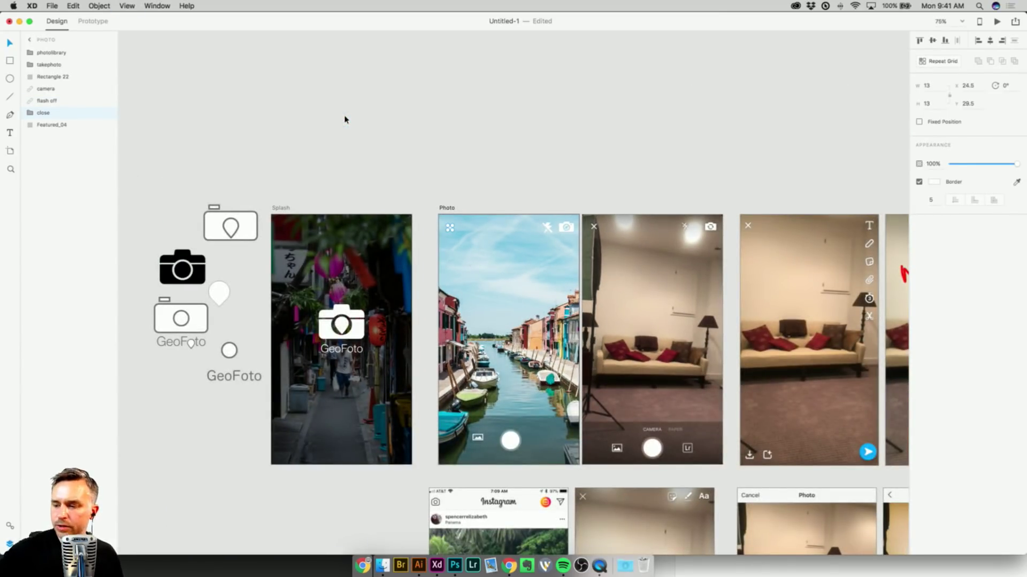
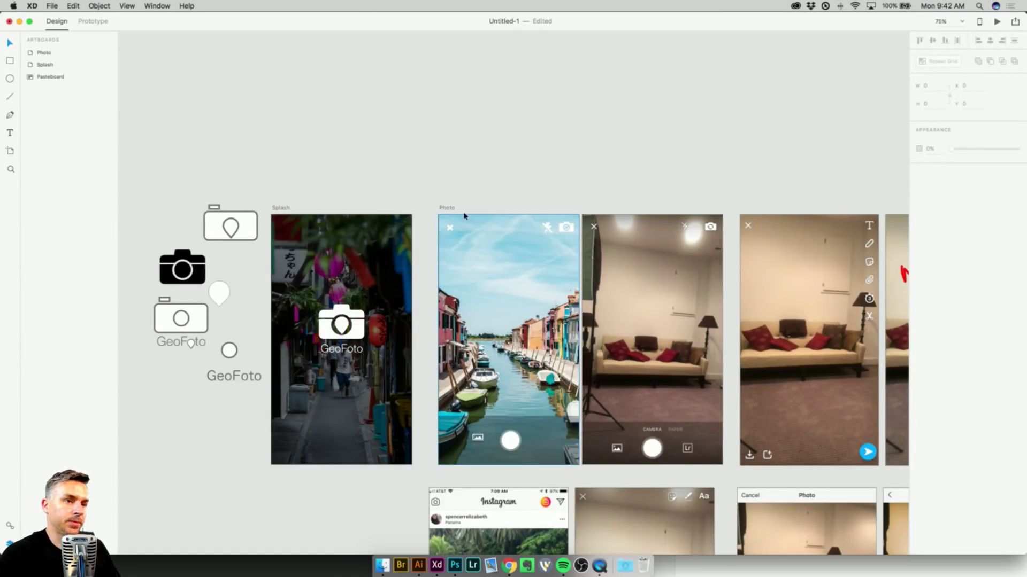
Move the Splash artboard farther away from Photo and place the loose GeoFoto logo sketches above it.
scroll(471, 140, down, 3)
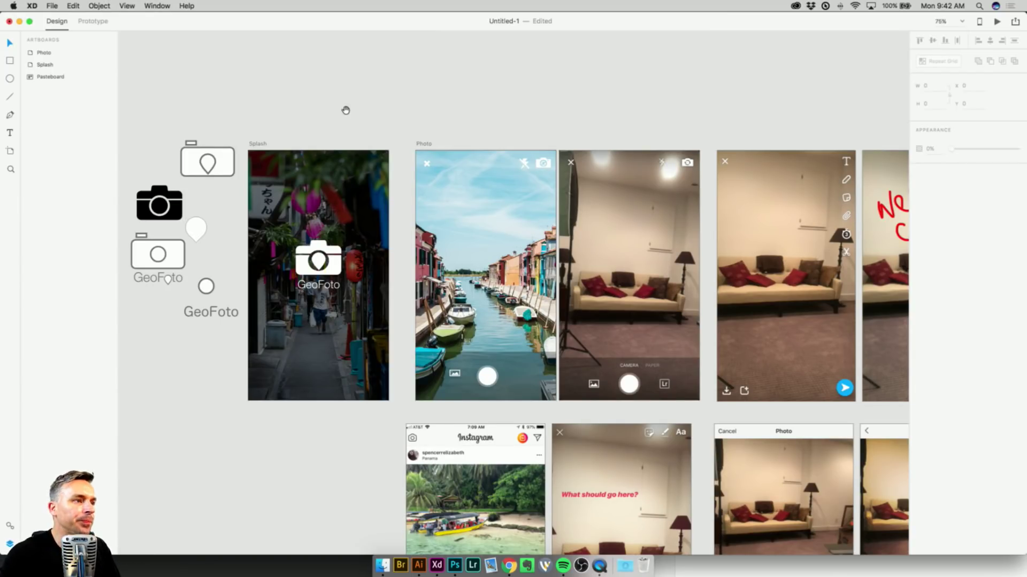
scroll(348, 113, left, 3)
key(super+1)
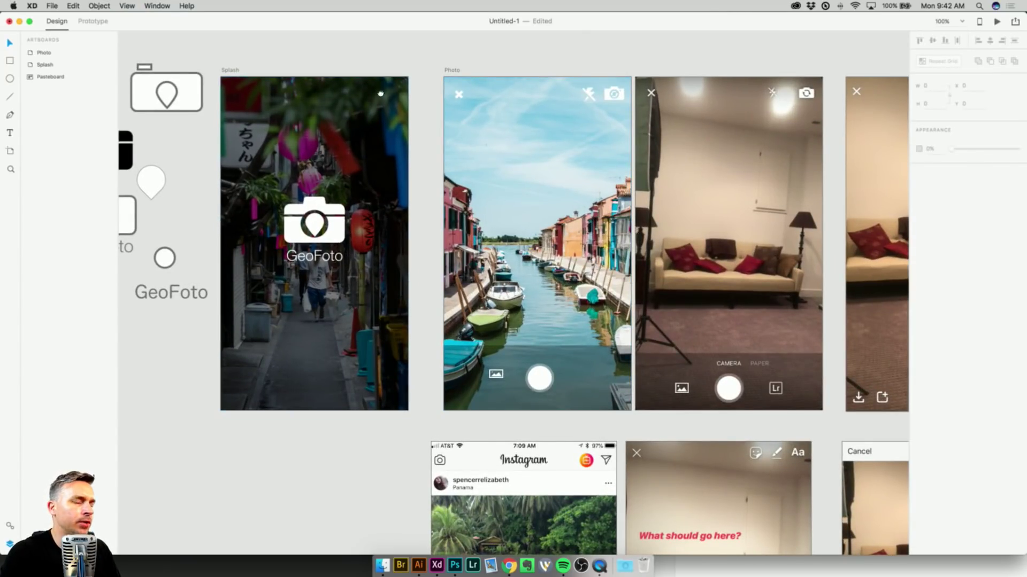
scroll(439, 107, up, 2)
key(super+minus)
key(super+minus)
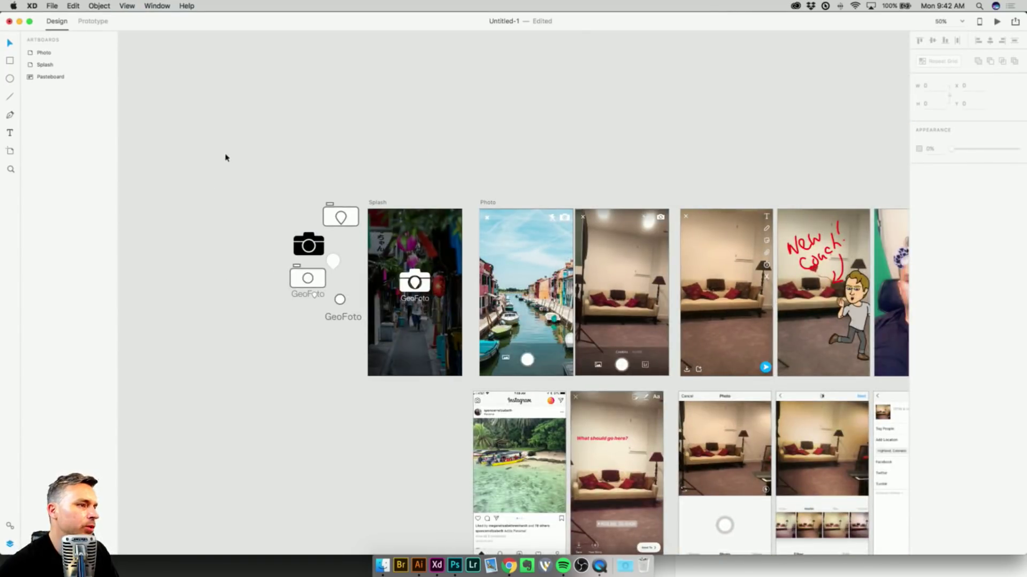
drag(239, 165, 420, 450)
drag(378, 206, 168, 207)
drag(289, 163, 451, 390)
drag(302, 249, 204, 111)
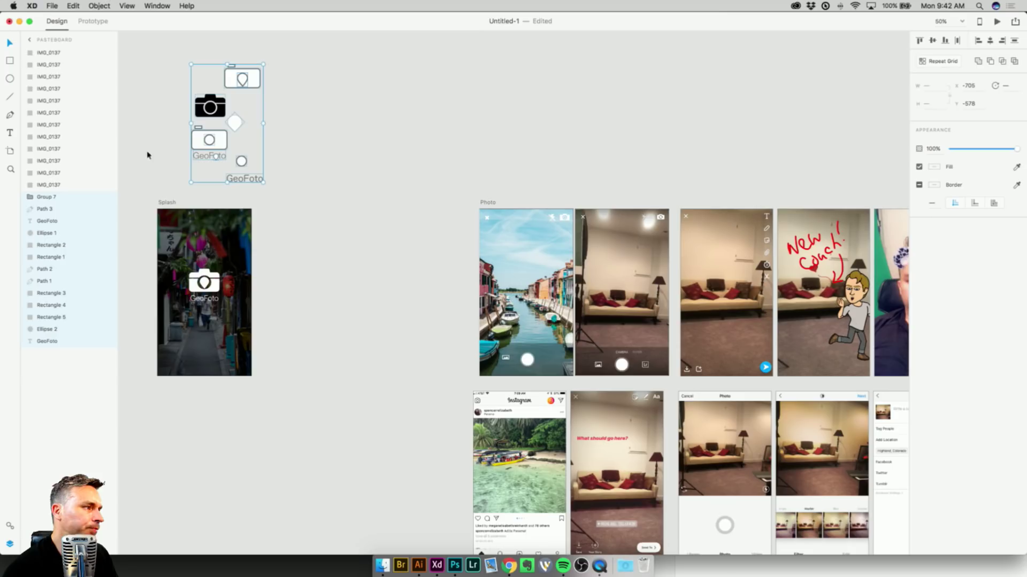
Duplicate the Splash artboard and delete the background picture, logo and text from the copy.
click(160, 204)
key(super+d)
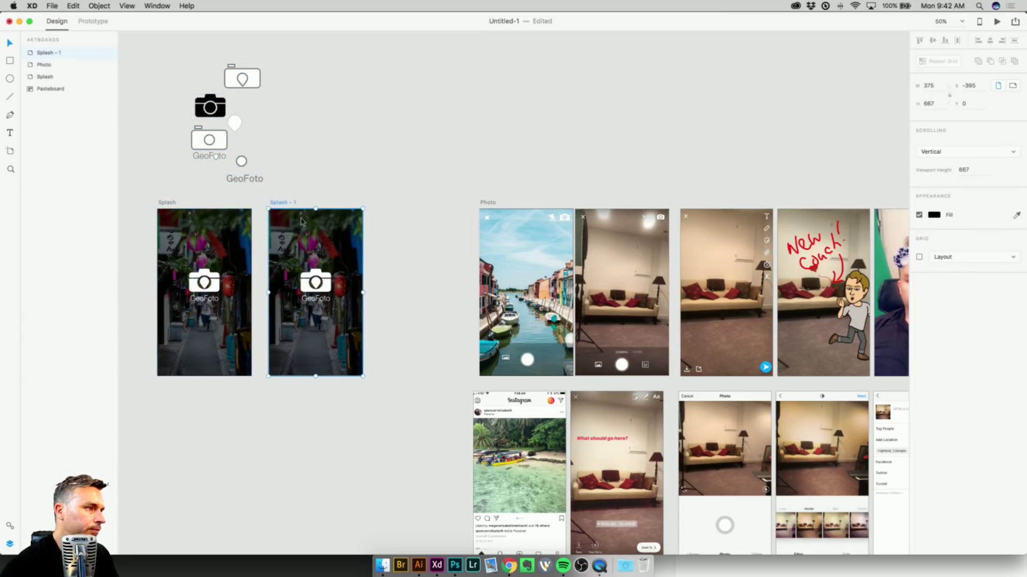
click(314, 284)
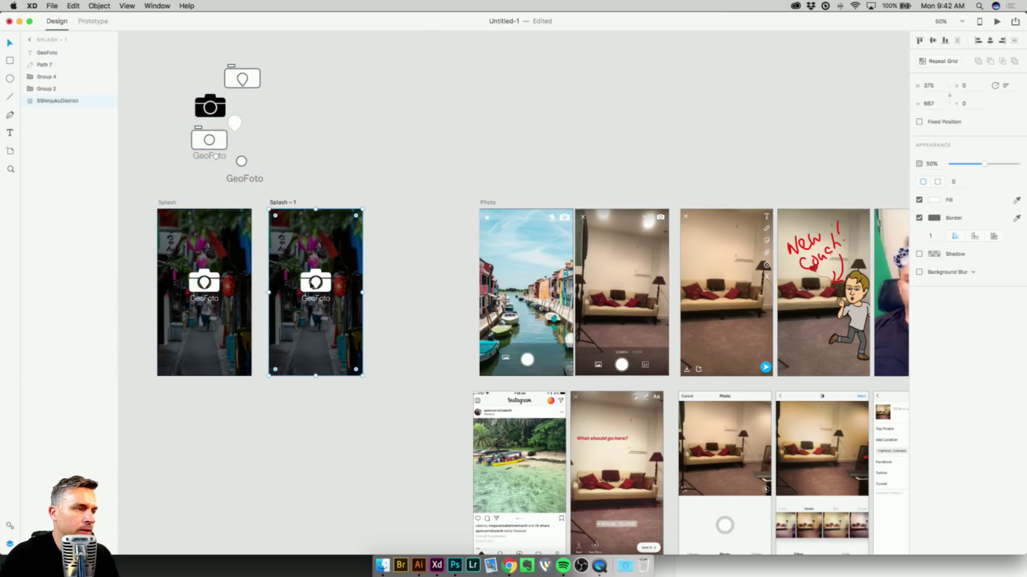
key(Delete)
drag(286, 252, 347, 334)
key(Delete)
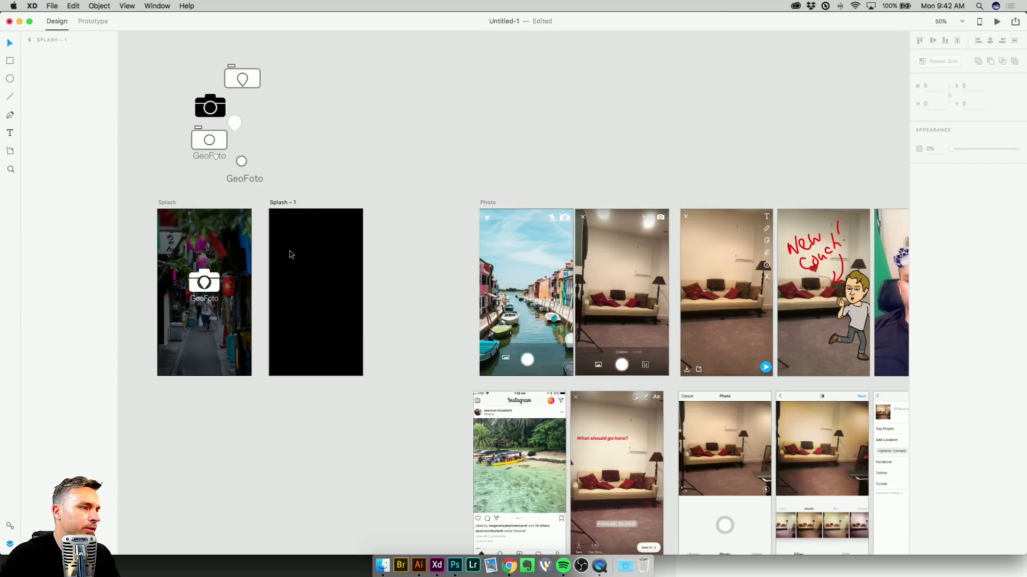
Rename the emptied copy of the Splash artboard as Location.
double_click(281, 201)
text(Location)
key(Return)
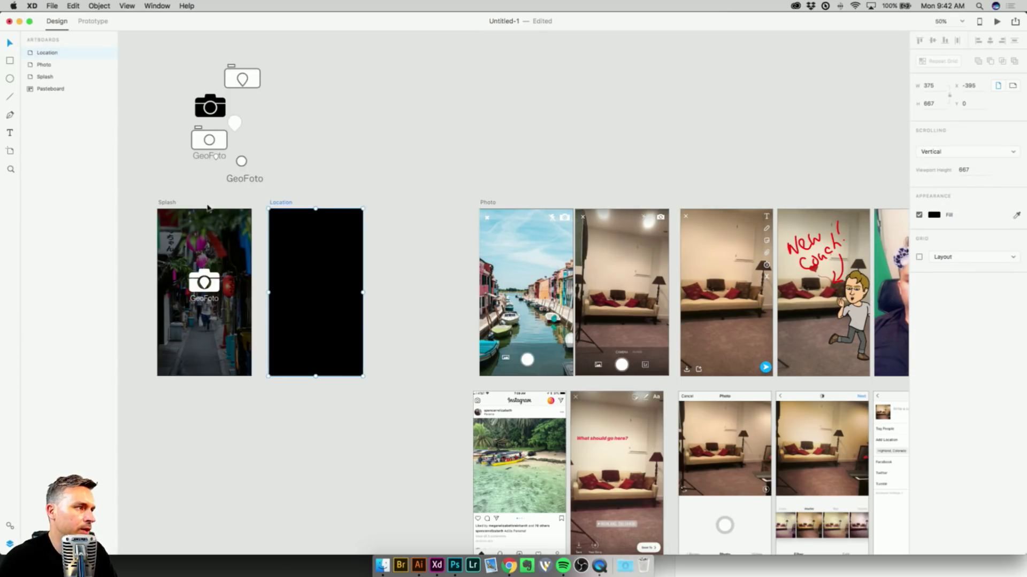
Line up the Splash and Location artboards before Photo with even gaps, placing Splash at X -395 and Location at X 25.
scroll(321, 216, left, 10)
drag(438, 218, 525, 219)
drag(318, 218, 416, 219)
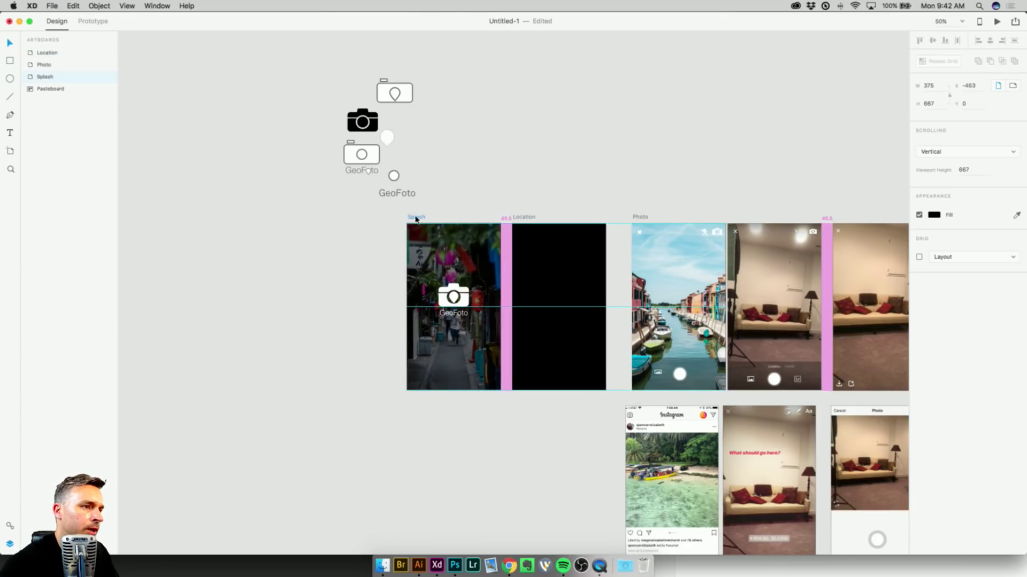
shift+click(517, 217)
drag(518, 217, 538, 217)
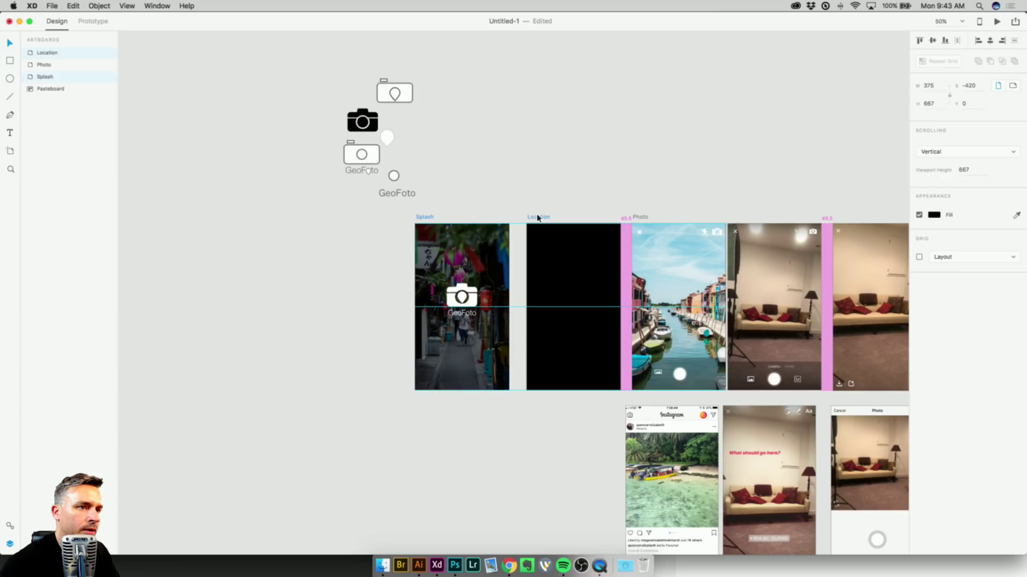
click(513, 212)
drag(422, 218, 429, 217)
Select the Location artboard and look through the UI kits offered for download, including the Wireframes kit.
key(super+=)
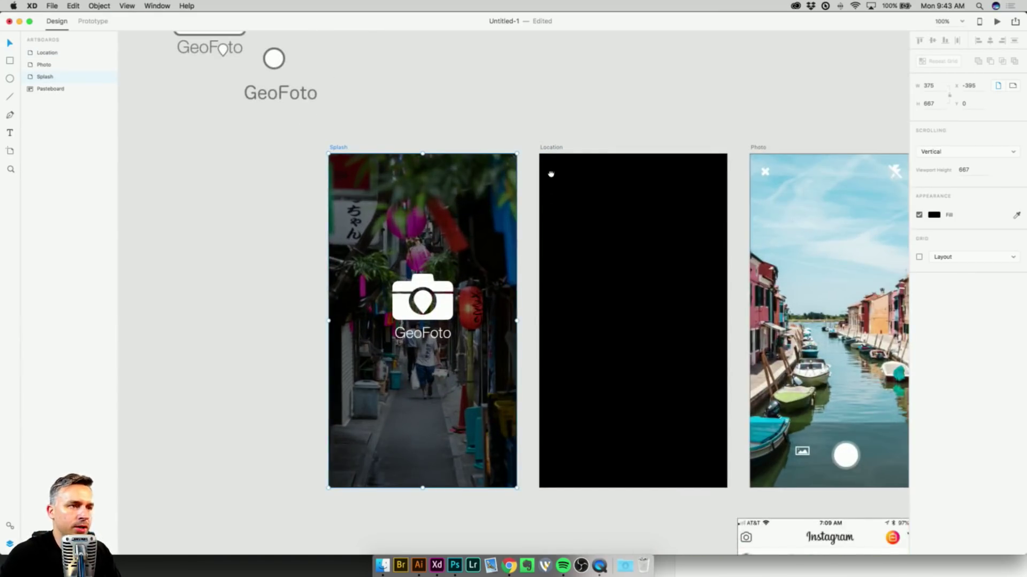
key(super+=)
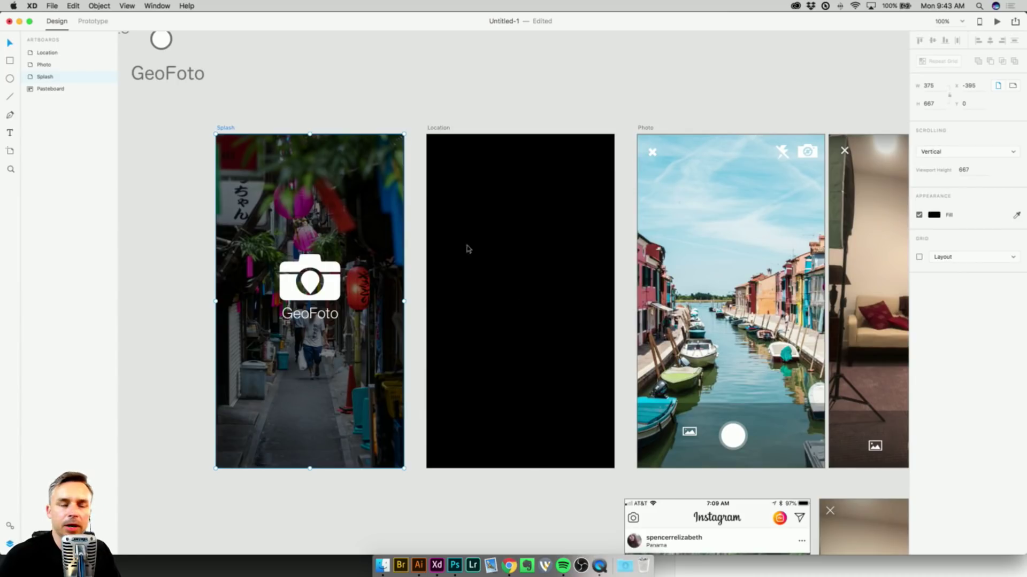
click(430, 130)
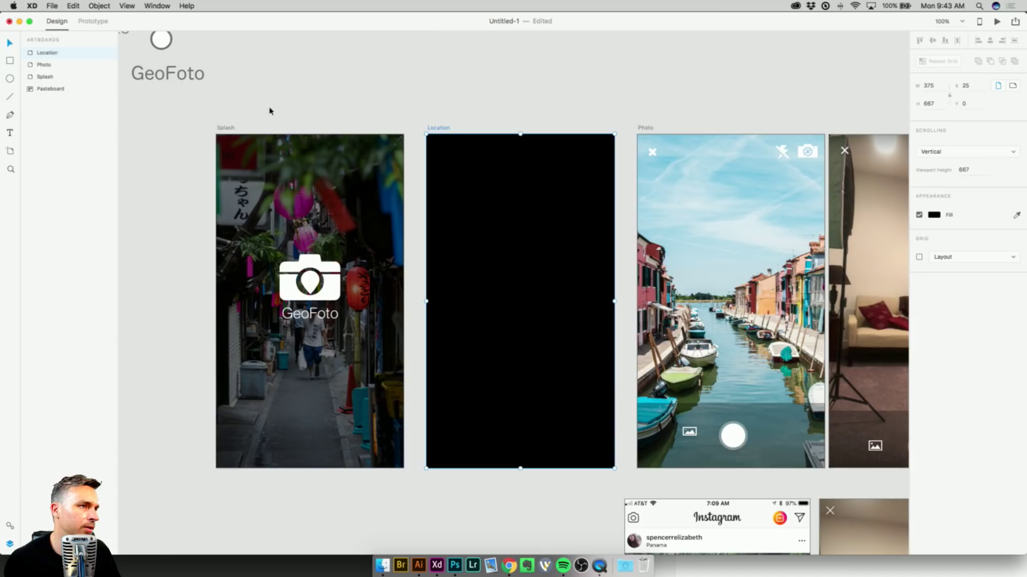
click(50, 6)
mouse_move(60, 49)
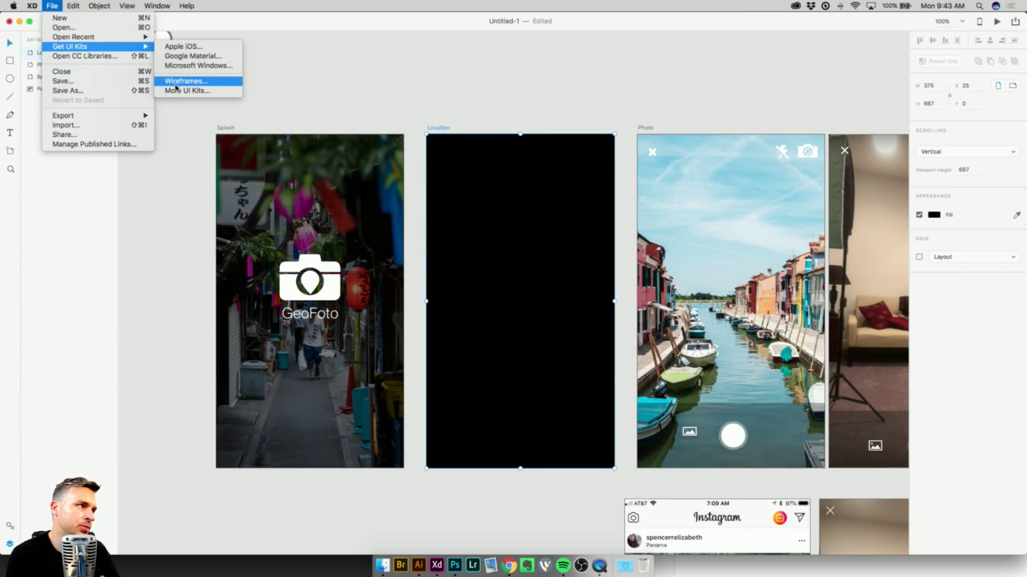
click(196, 193)
Switch to Finder and browse to the UI Kits folder inside the XD projects folder.
click(382, 565)
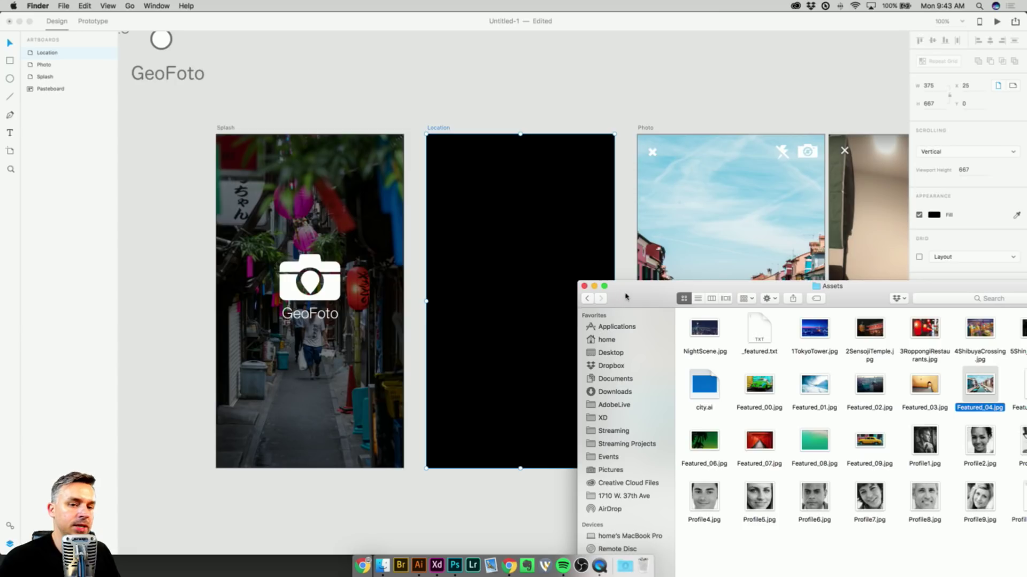
click(602, 418)
drag(646, 285, 526, 116)
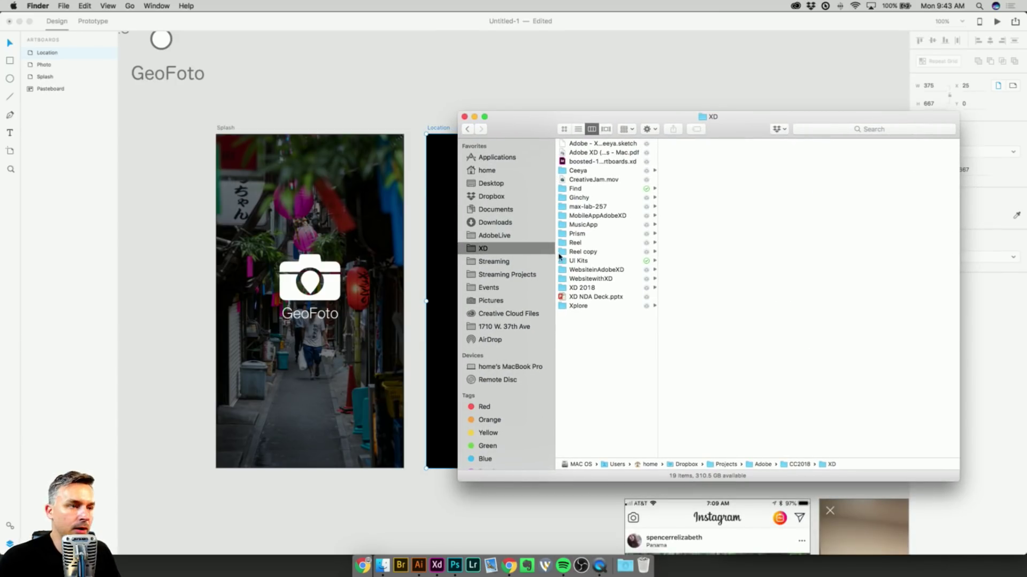
click(577, 197)
click(564, 188)
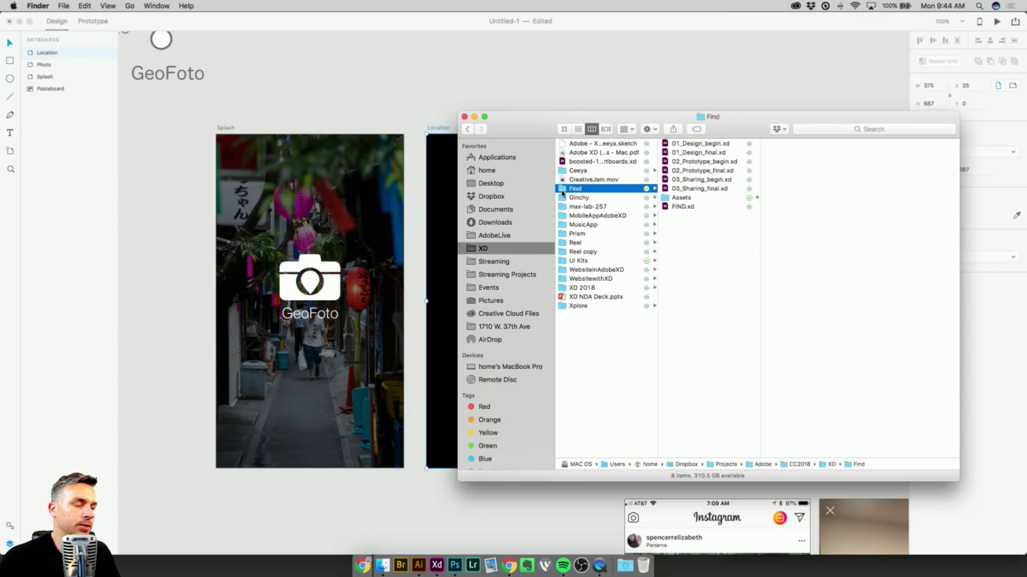
click(567, 261)
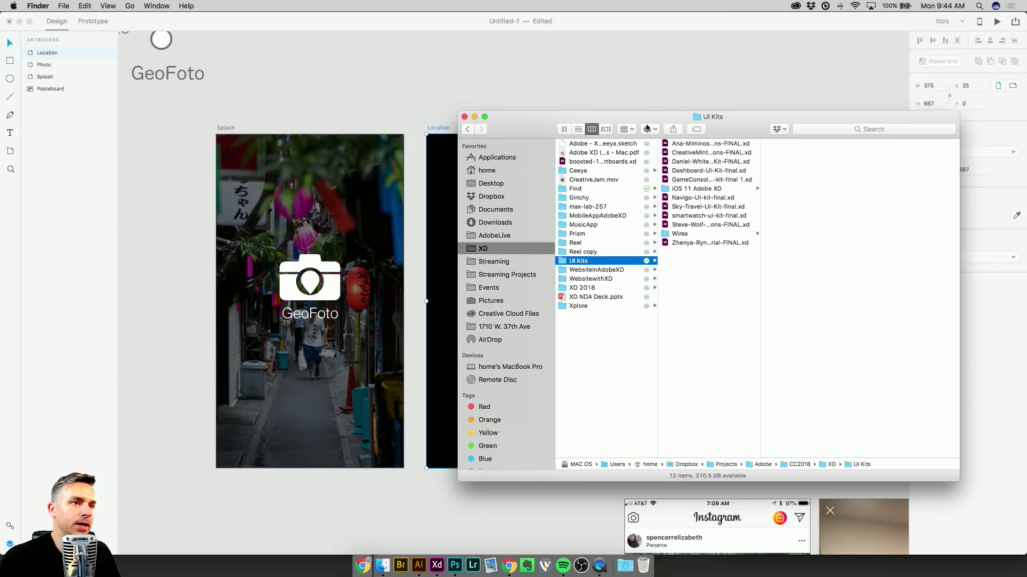
drag(639, 122, 499, 128)
click(63, 6)
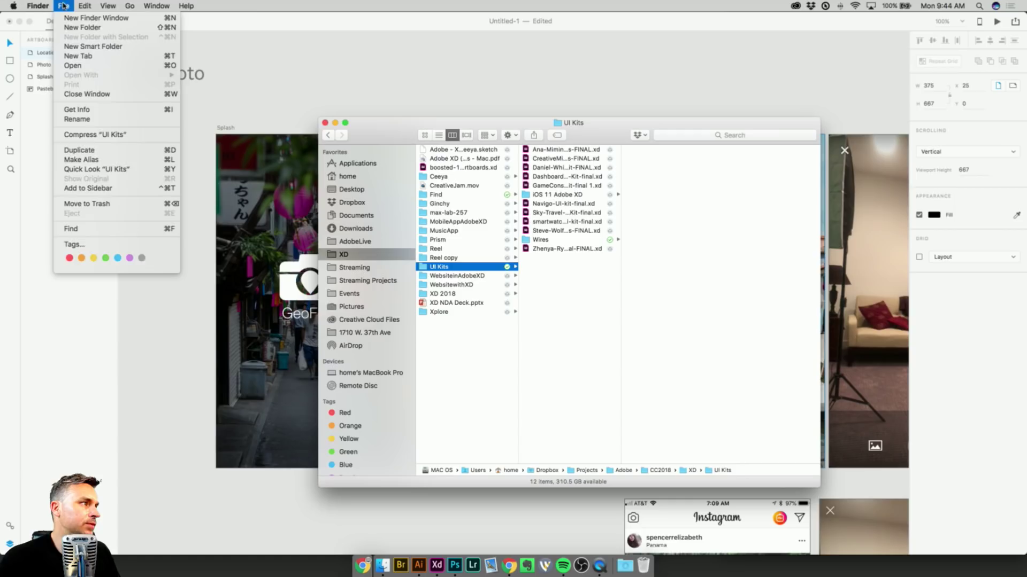
click(405, 27)
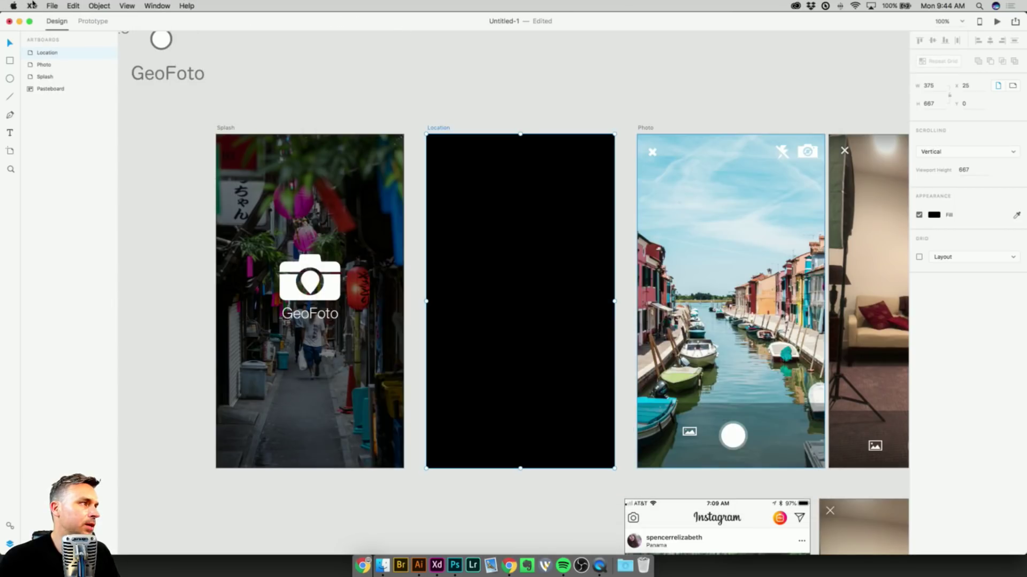
click(52, 5)
click(176, 214)
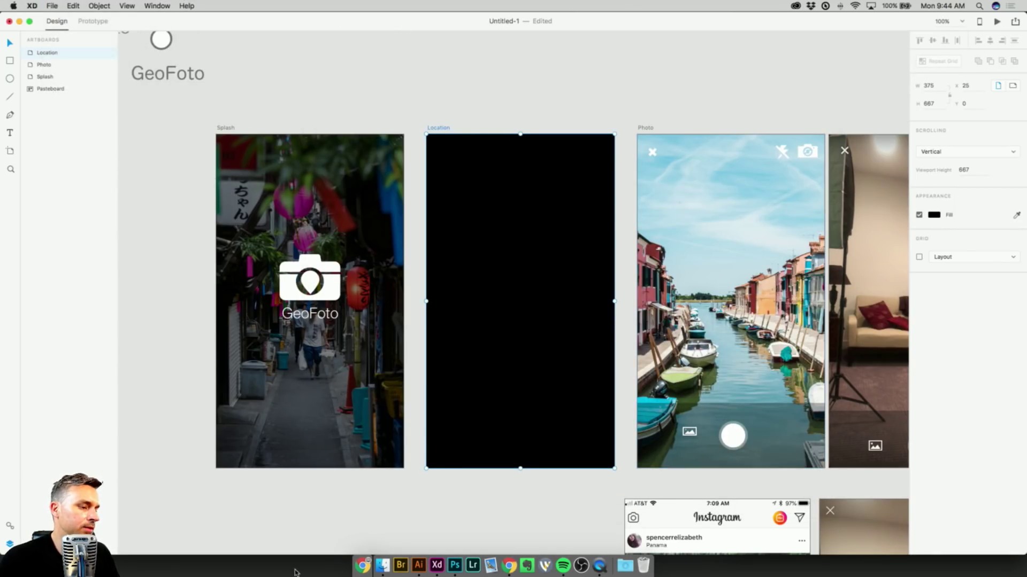
Open the Wires - Mobile file from the Wires folder in Finder, then minimize it to return to the GeoFoto document.
click(381, 566)
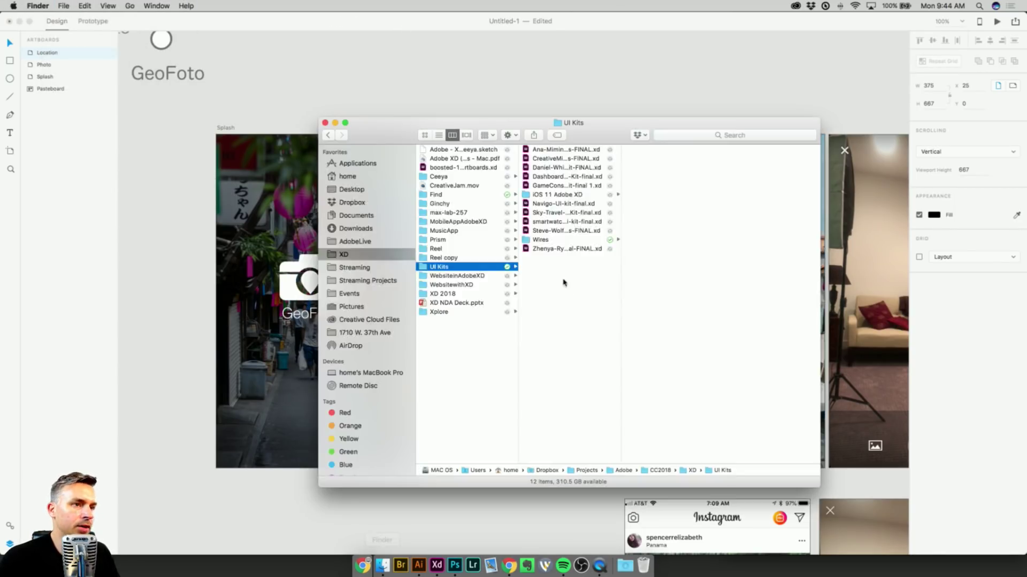
click(550, 239)
click(630, 151)
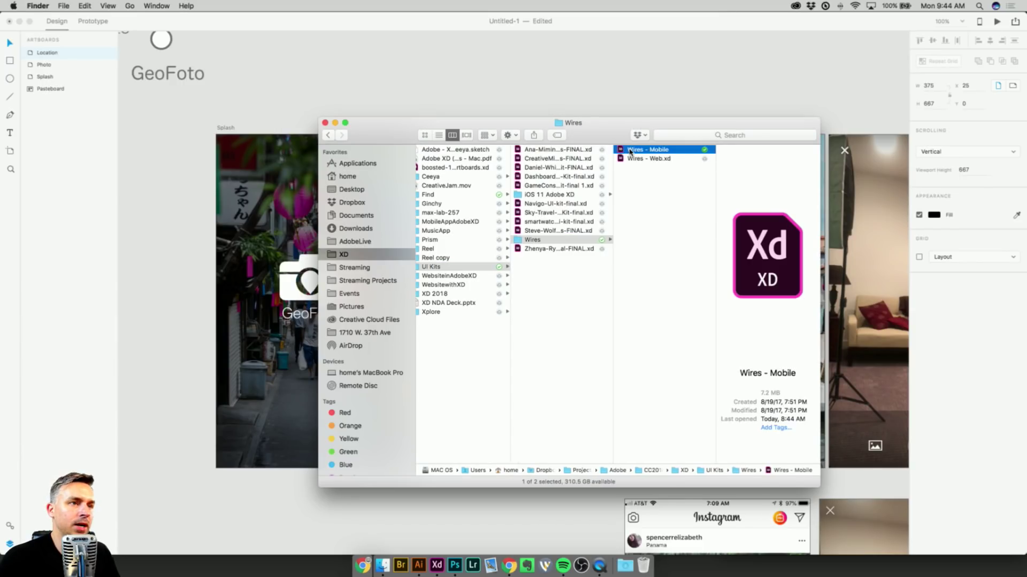
double_click(652, 150)
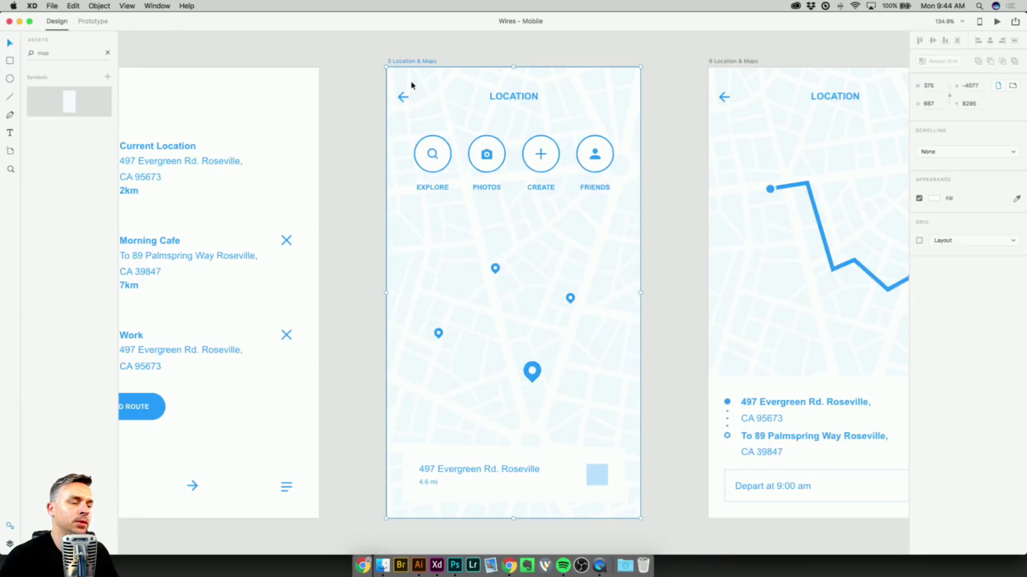
click(19, 22)
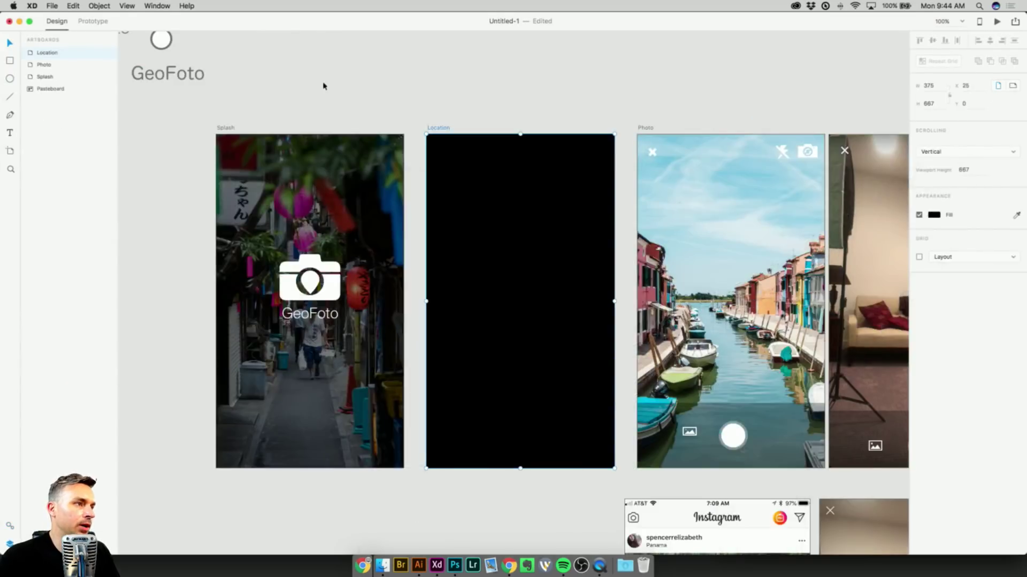
Show the document's assets and save the white close icon on the Photo artboard as a symbol.
drag(445, 131, 305, 73)
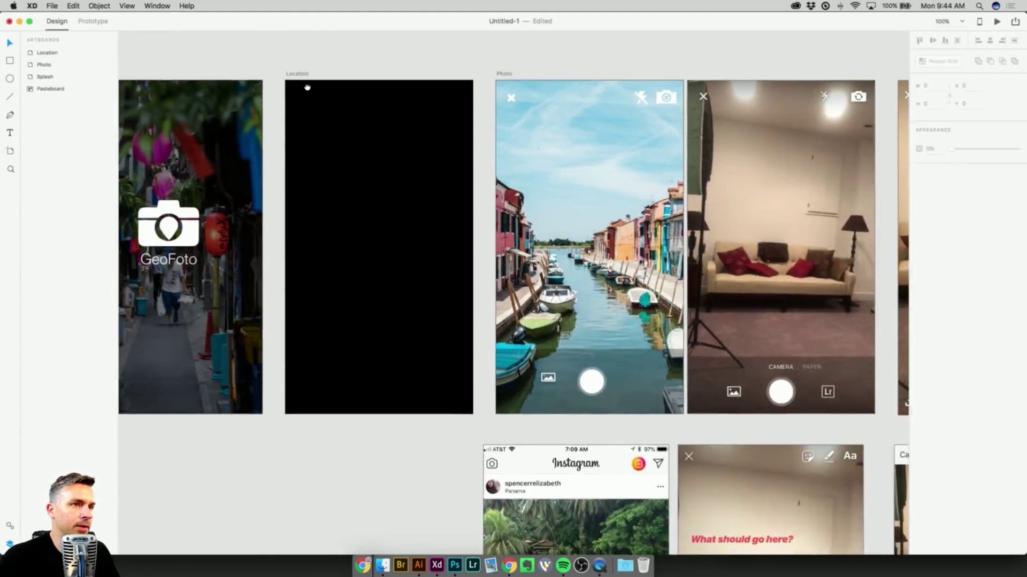
click(511, 121)
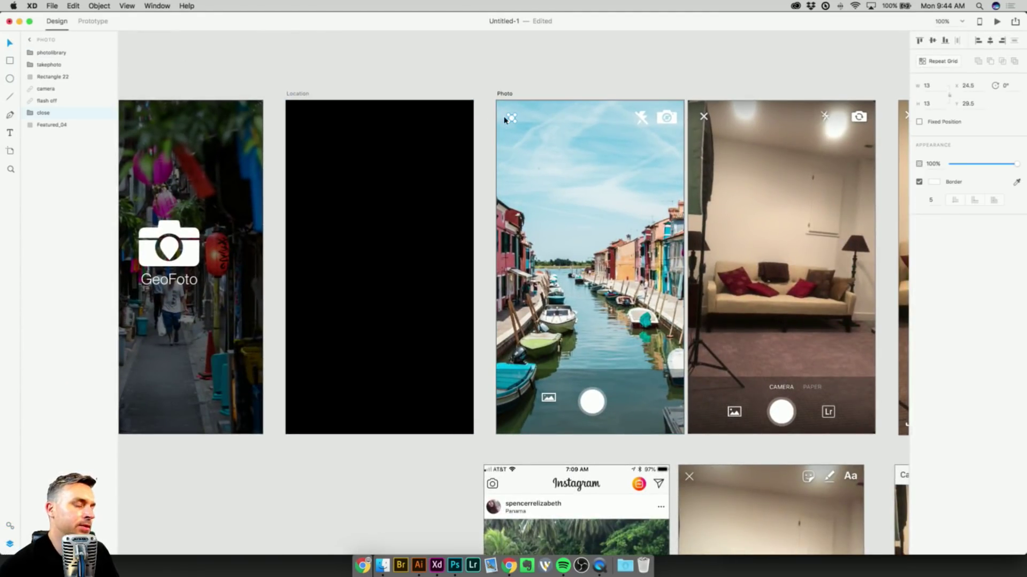
key(super+equal)
scroll(505, 119, up, 5)
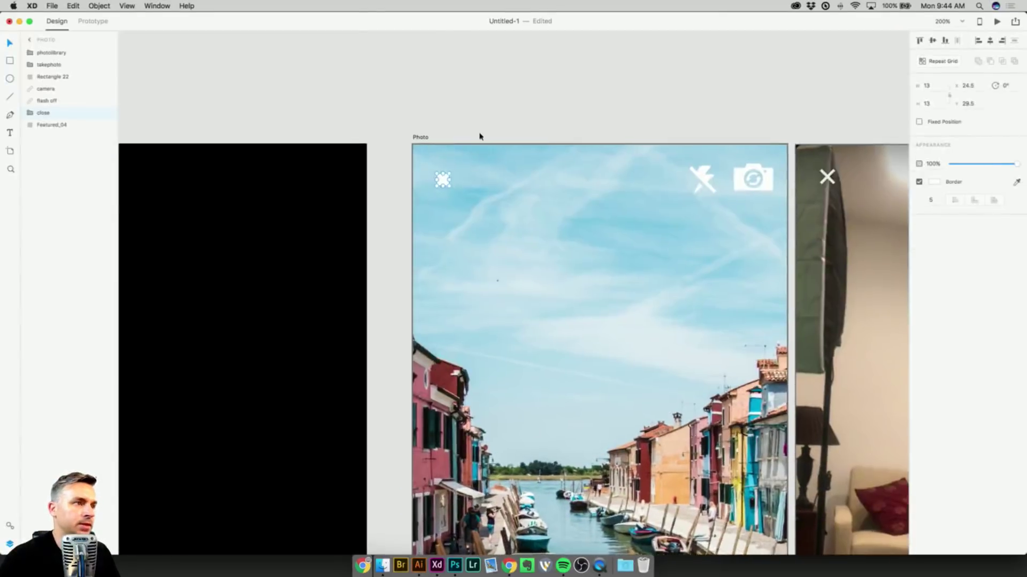
click(356, 127)
click(444, 180)
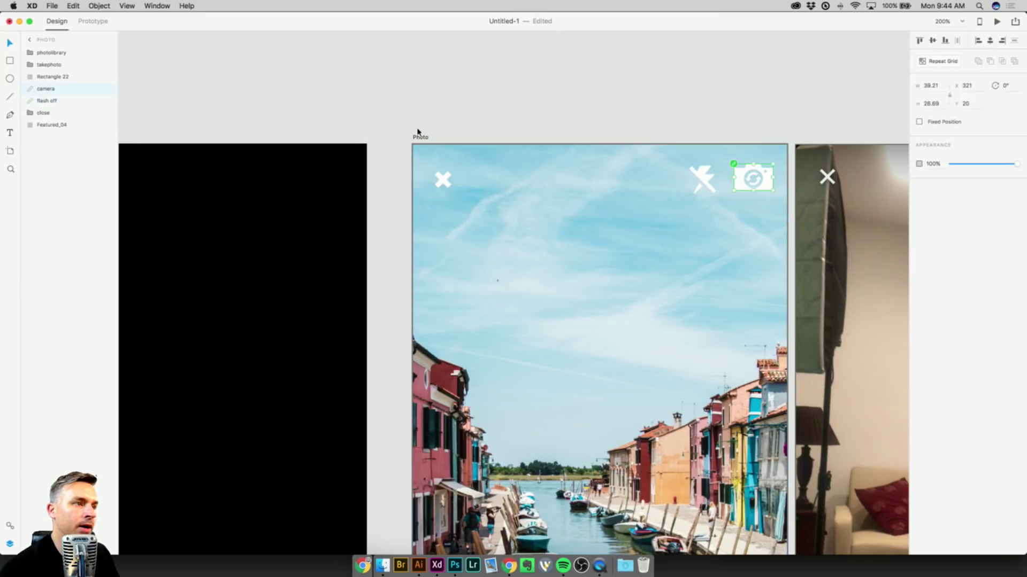
key(Escape)
click(444, 184)
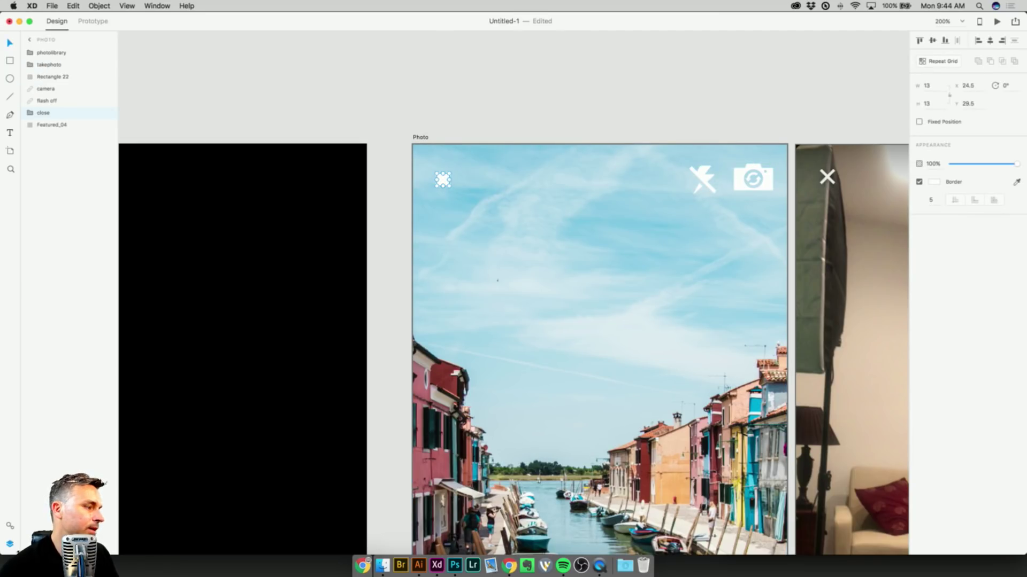
click(10, 528)
drag(3, 550, 7, 427)
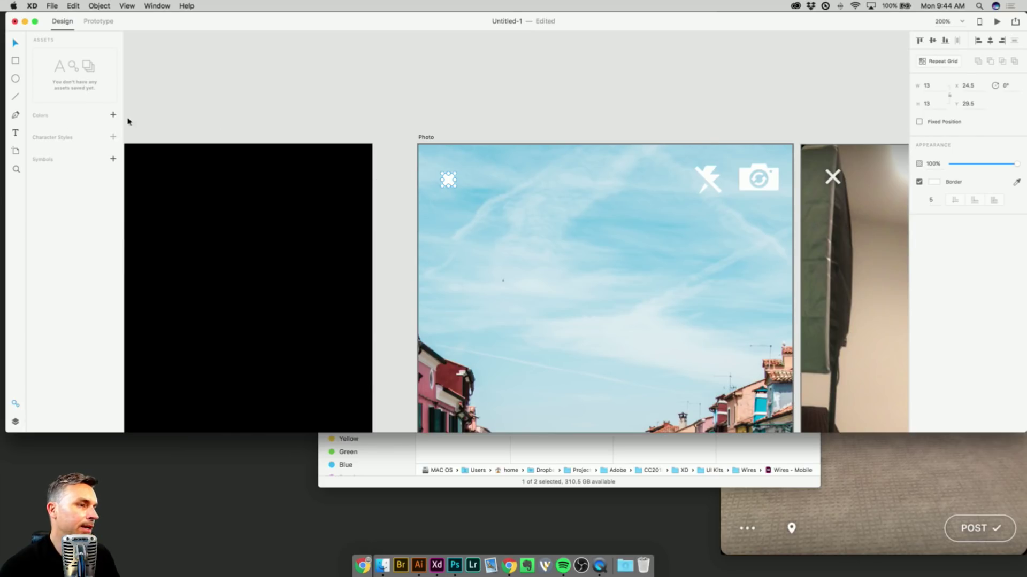
click(113, 160)
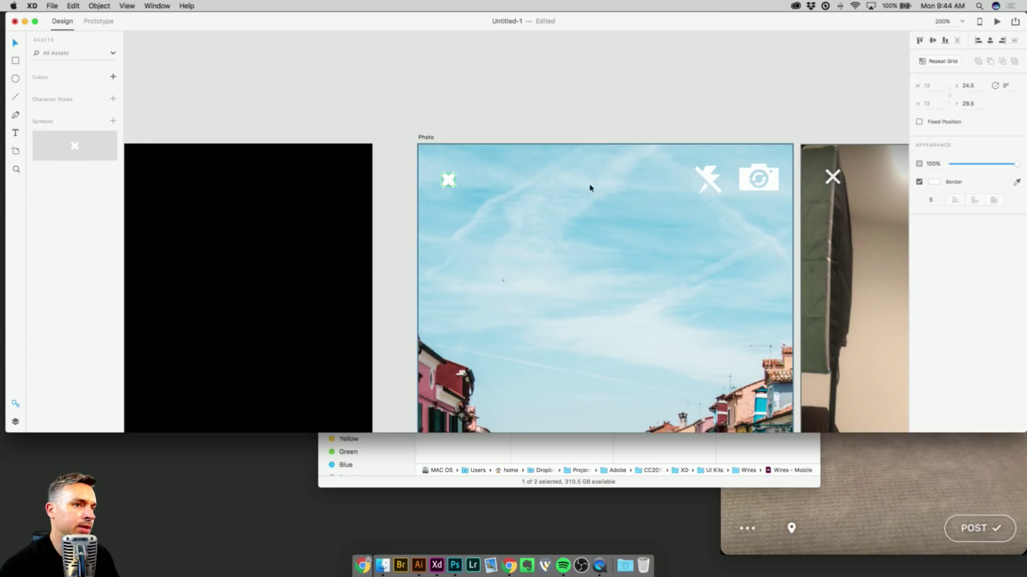
Save the flash-off icon and the camera icon on the Photo artboard as two separate symbols.
click(702, 175)
click(113, 121)
click(758, 178)
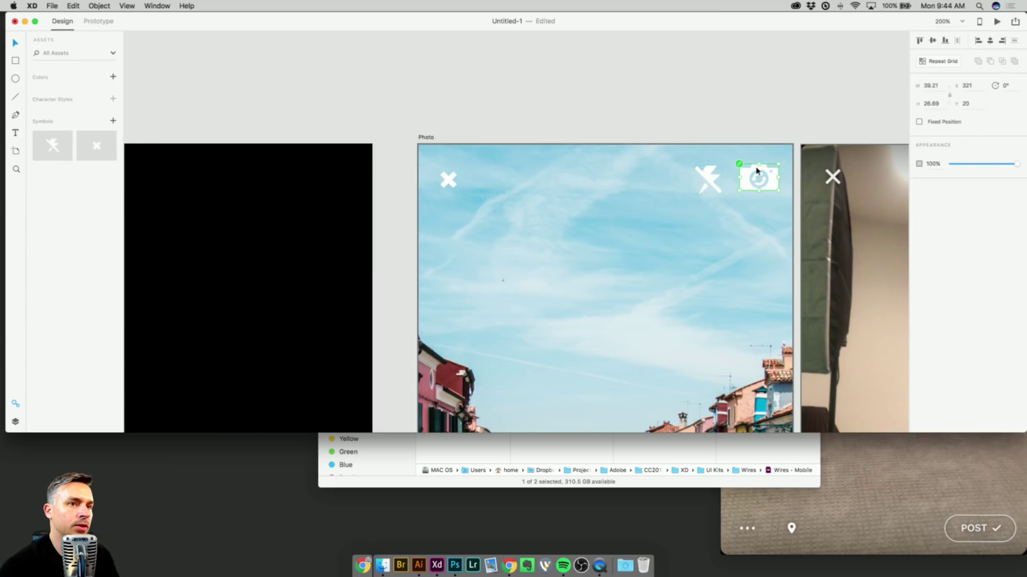
click(112, 120)
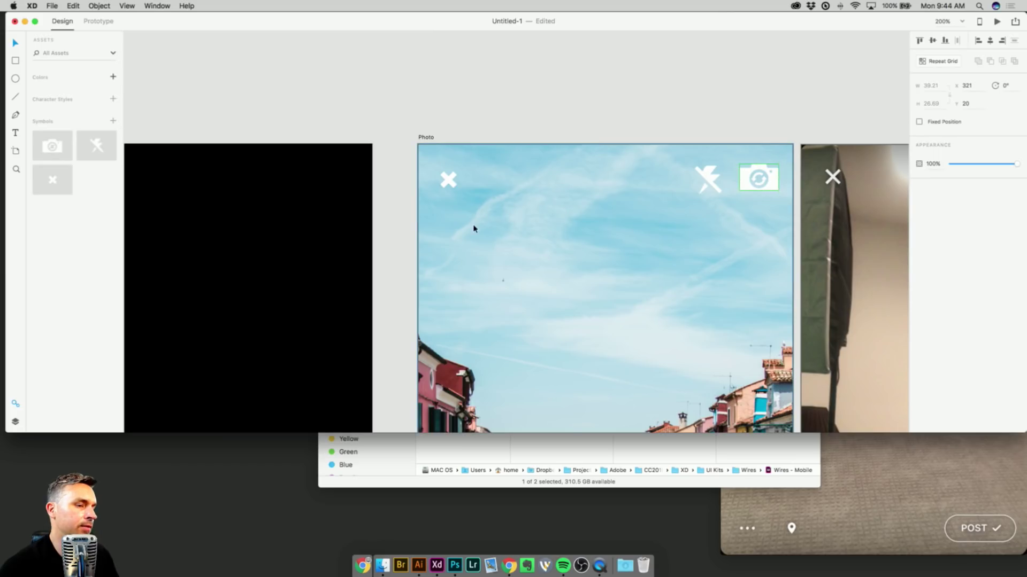
Save the photo library icon beside the shutter button on the Photo artboard as a symbol.
scroll(465, 328, down, 10)
scroll(588, 230, down, 3)
click(531, 343)
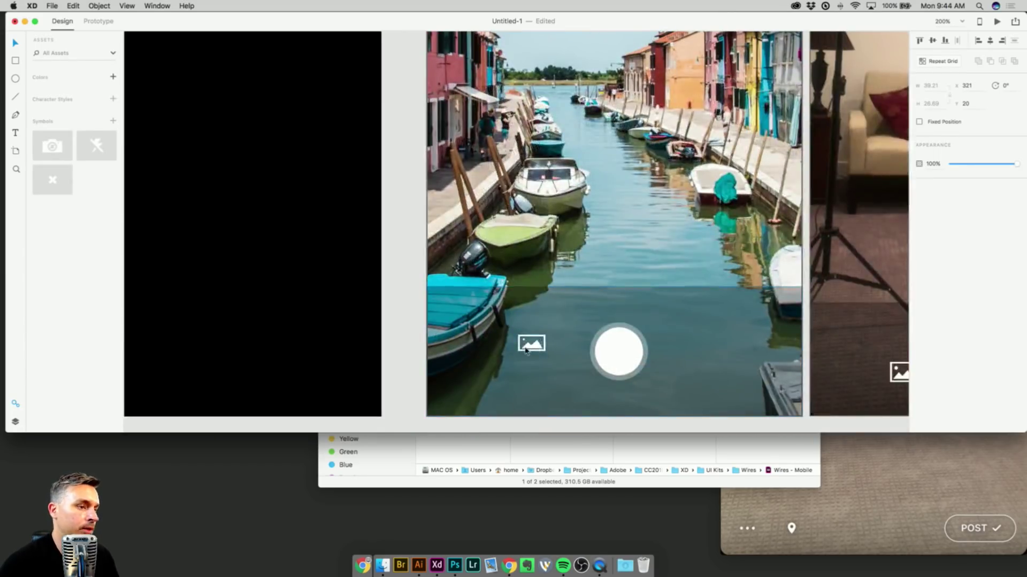
click(113, 122)
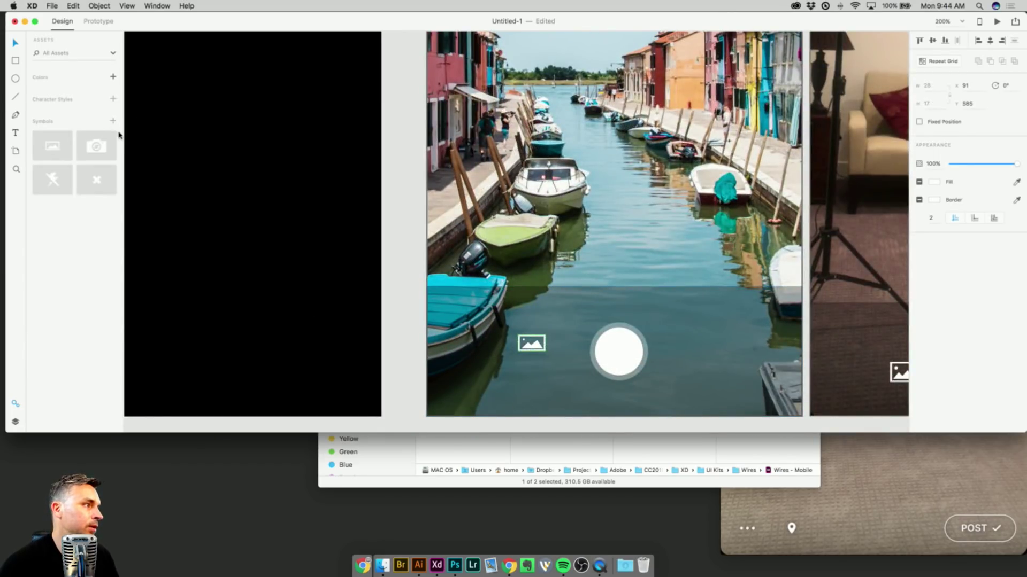
Lock the street background picture on the Splash artboard.
scroll(541, 239, left, 6)
scroll(465, 241, left, 6)
click(390, 283)
drag(389, 283, 390, 145)
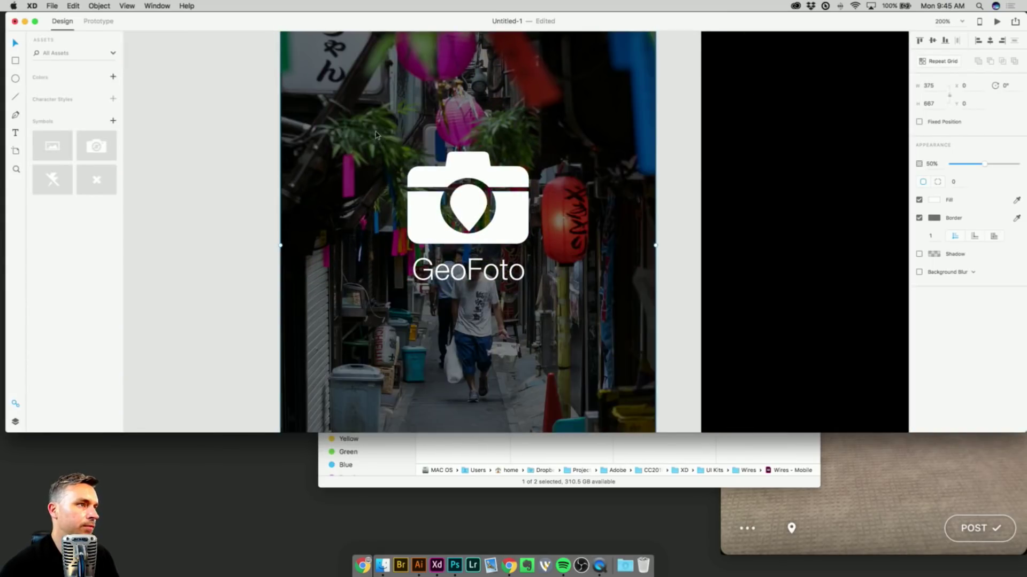
right_click(377, 131)
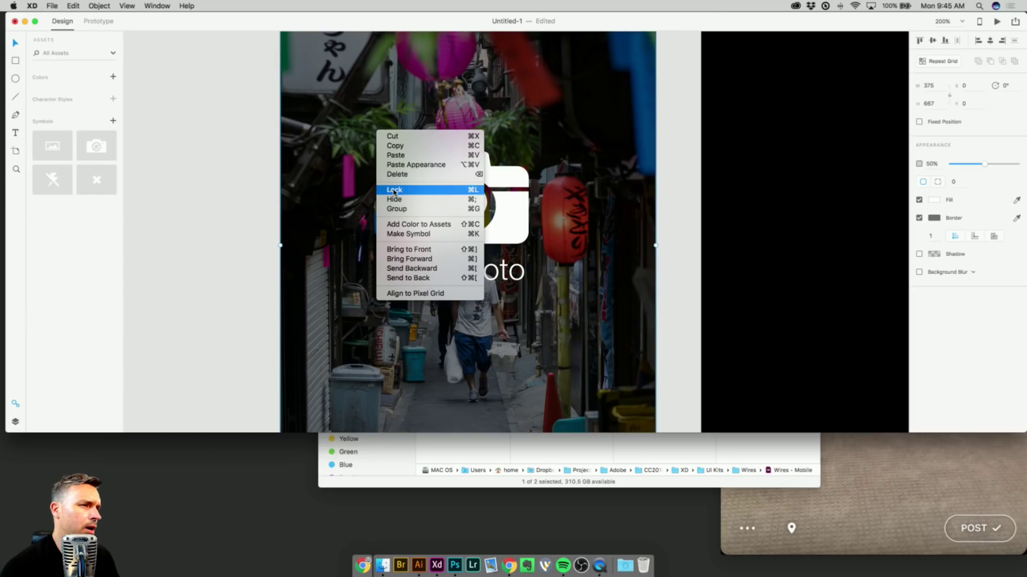
click(394, 192)
Save the white camera logo on the Splash artboard as a symbol and clear the selection.
drag(382, 122, 558, 242)
click(112, 121)
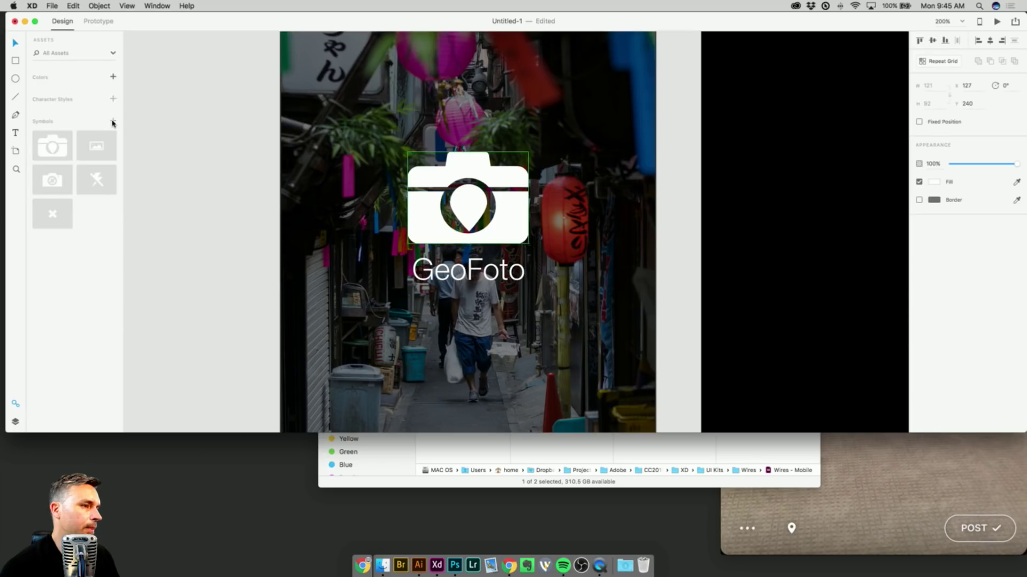
click(162, 153)
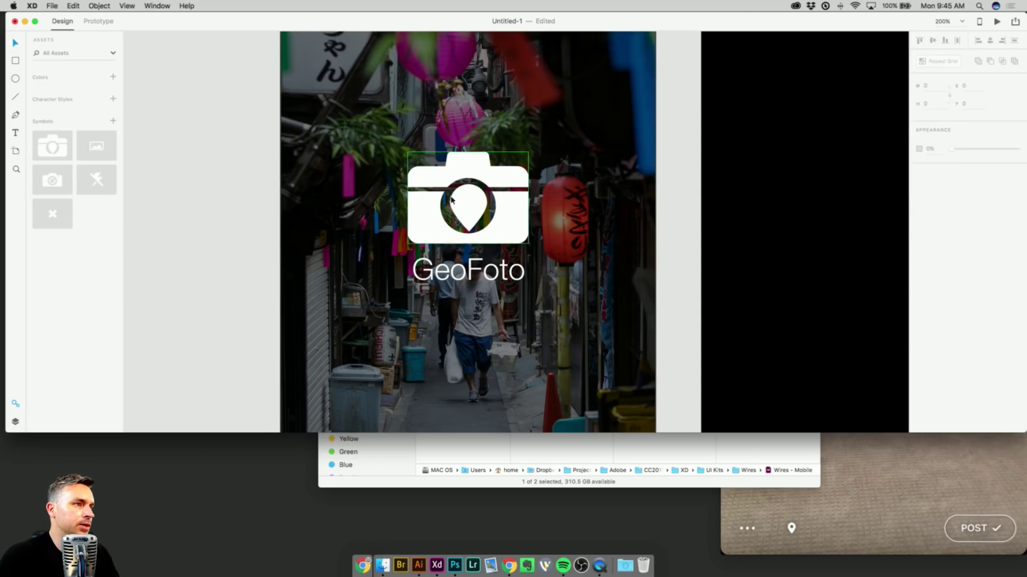
Try out the camera logo symbol centred near the bottom of the Location artboard and delete that instance.
key(super+minus)
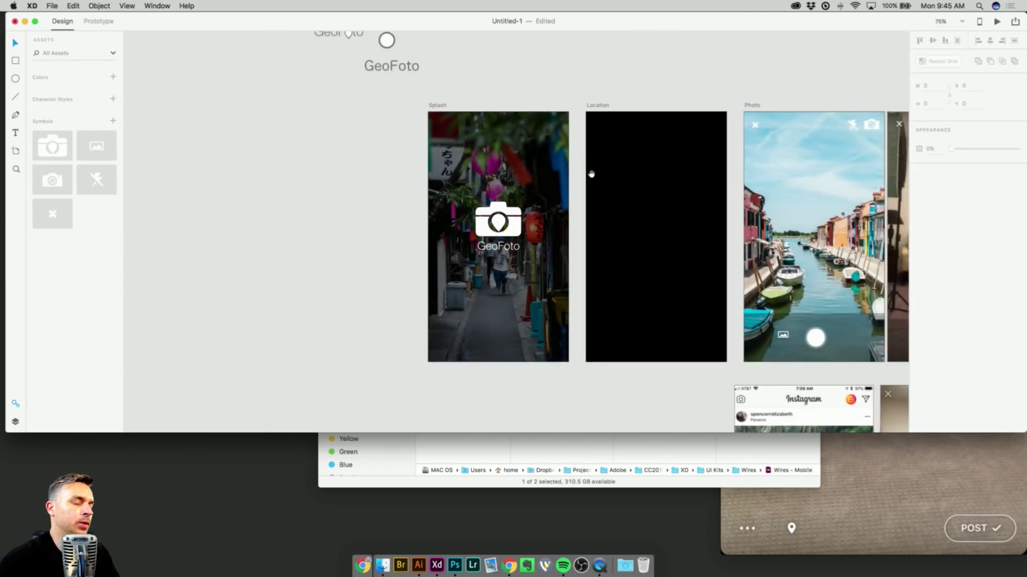
scroll(534, 182, right, 5)
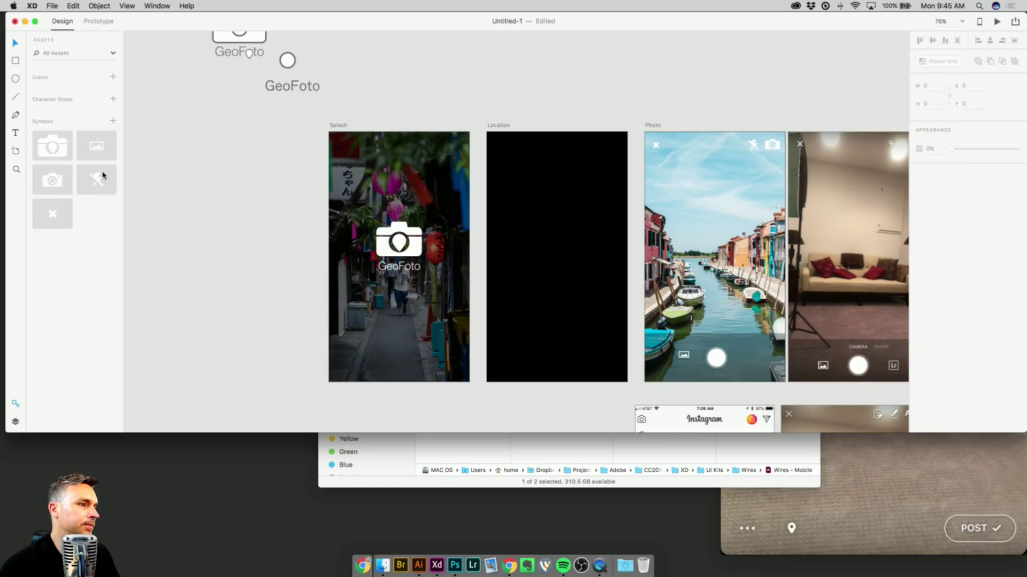
drag(46, 147, 541, 364)
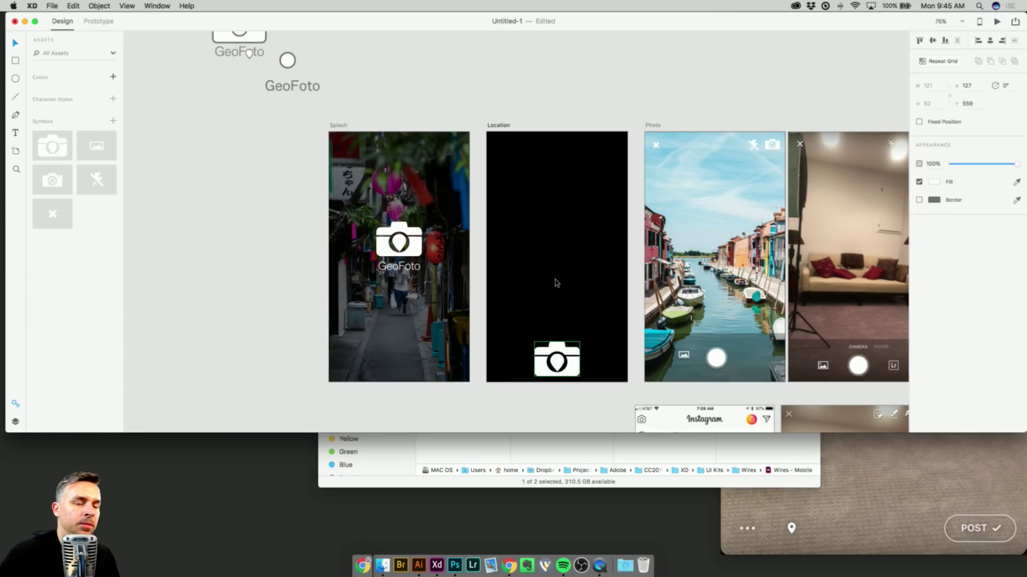
key(Delete)
Save the Photo artboard's round shutter button as a symbol, try an instance on the Location artboard and delete that instance.
click(712, 357)
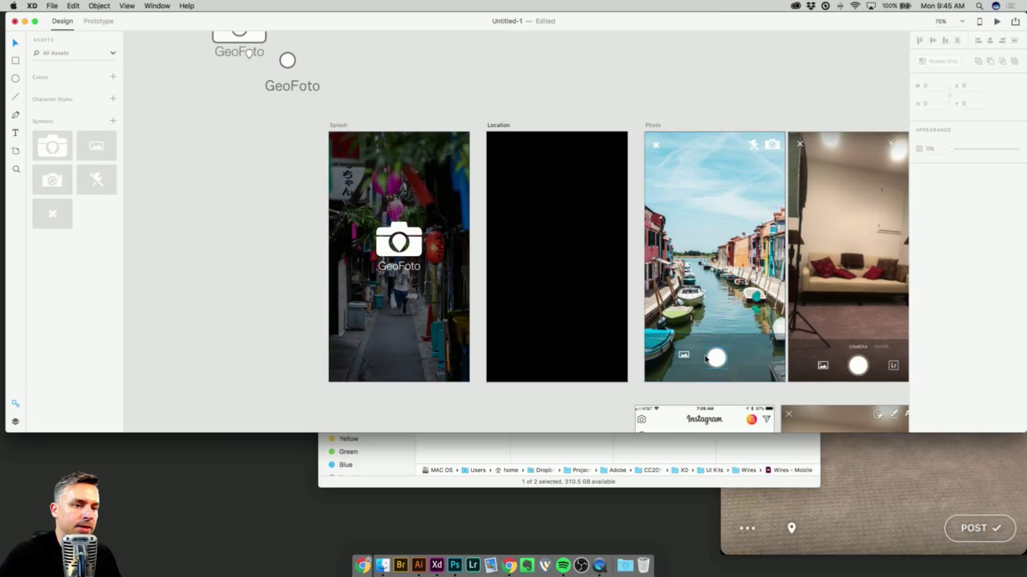
click(113, 121)
drag(45, 146, 550, 365)
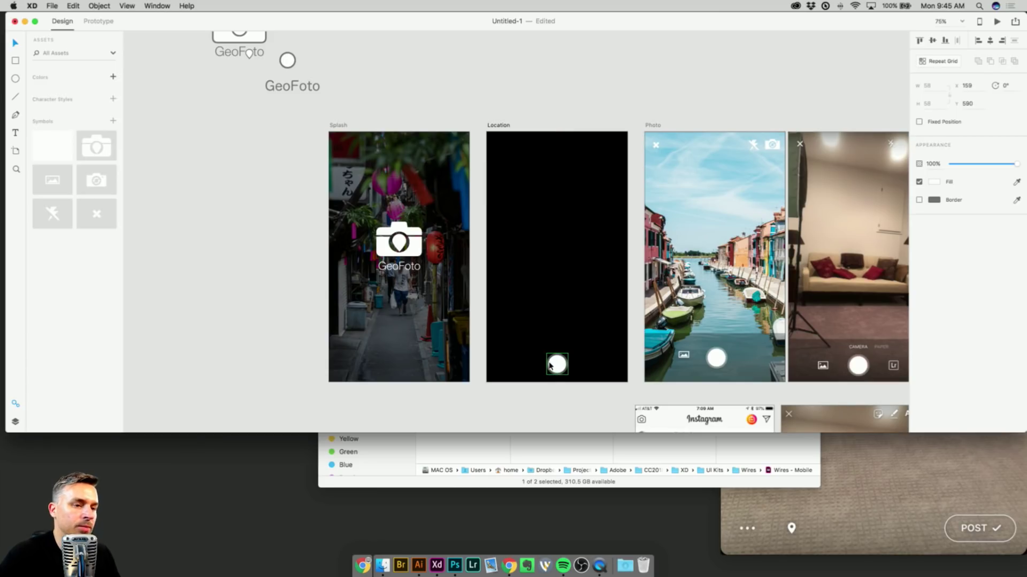
key(Delete)
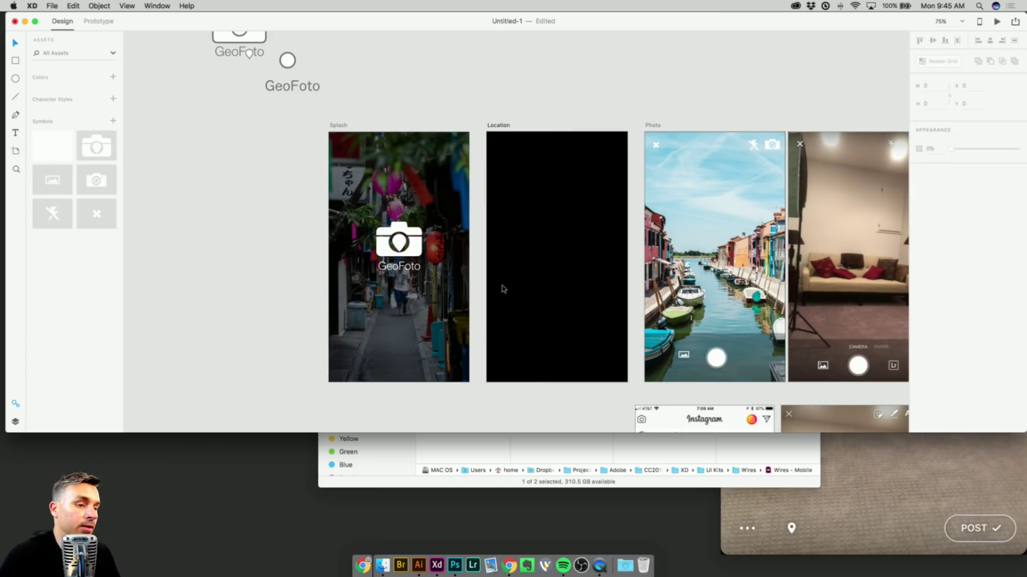
Open the Creative Cloud Libraries window with the PhotoApp library's graphics.
click(53, 7)
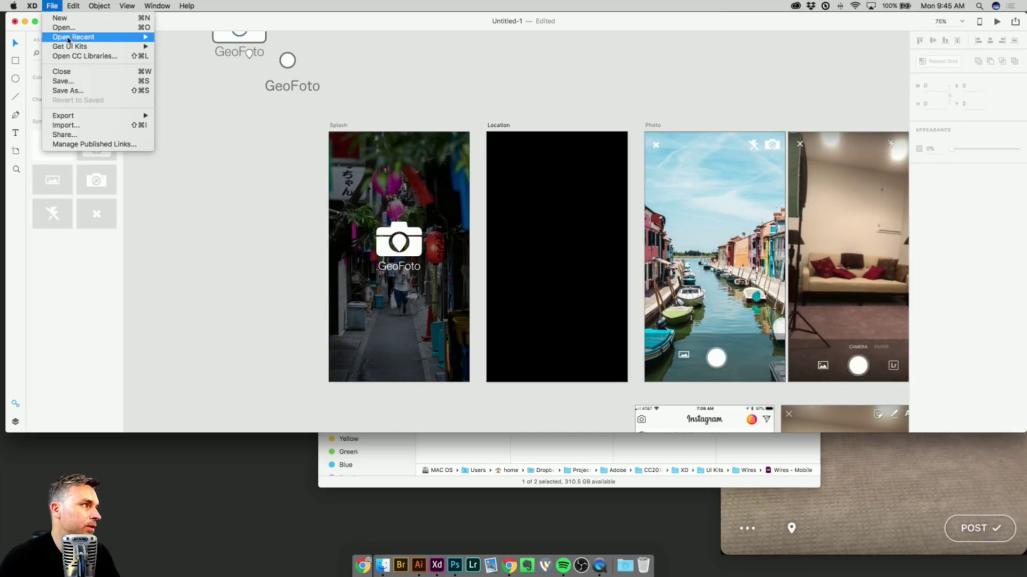
mouse_move(69, 48)
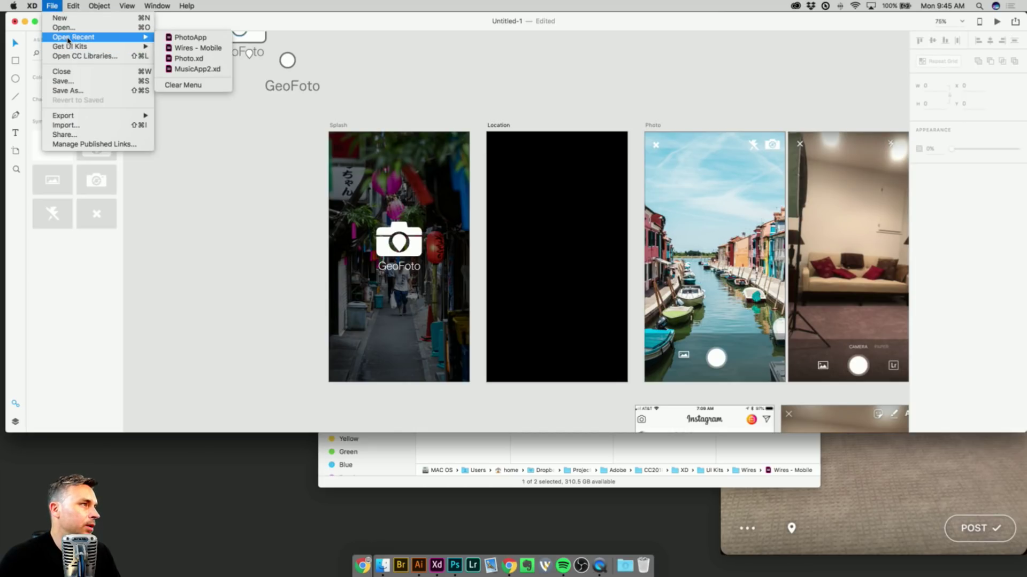
click(118, 57)
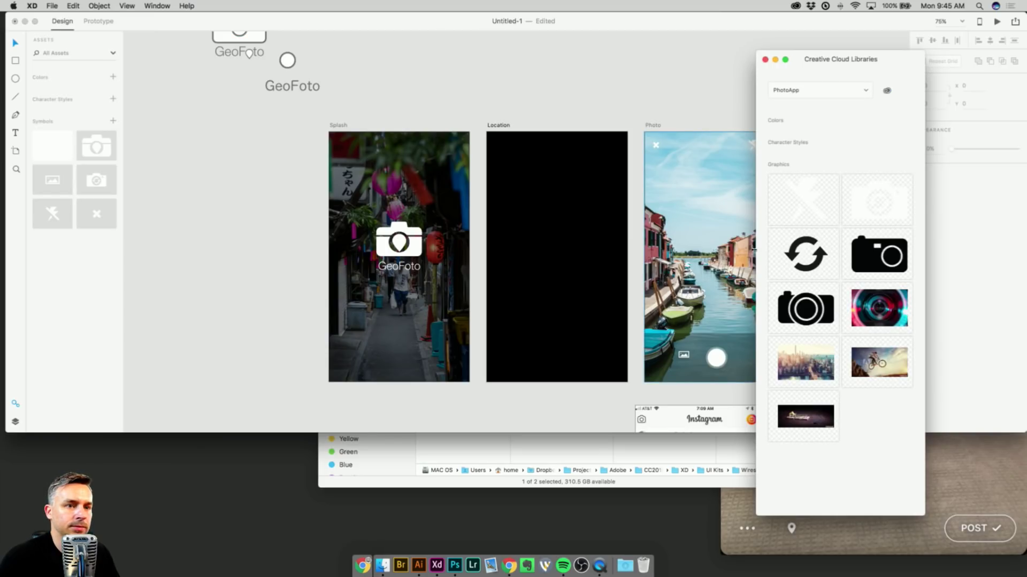
Move the black camera icon to an empty pasteboard area beside the logo sketches and close the Creative Cloud Libraries window.
click(257, 133)
drag(214, 122, 274, 294)
drag(281, 136, 434, 161)
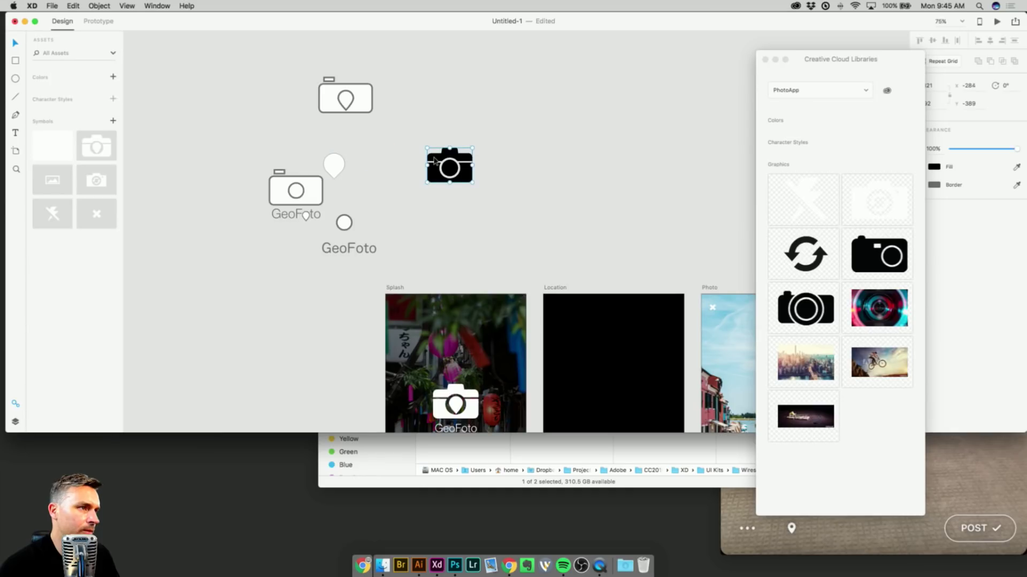
right_click(434, 161)
click(448, 244)
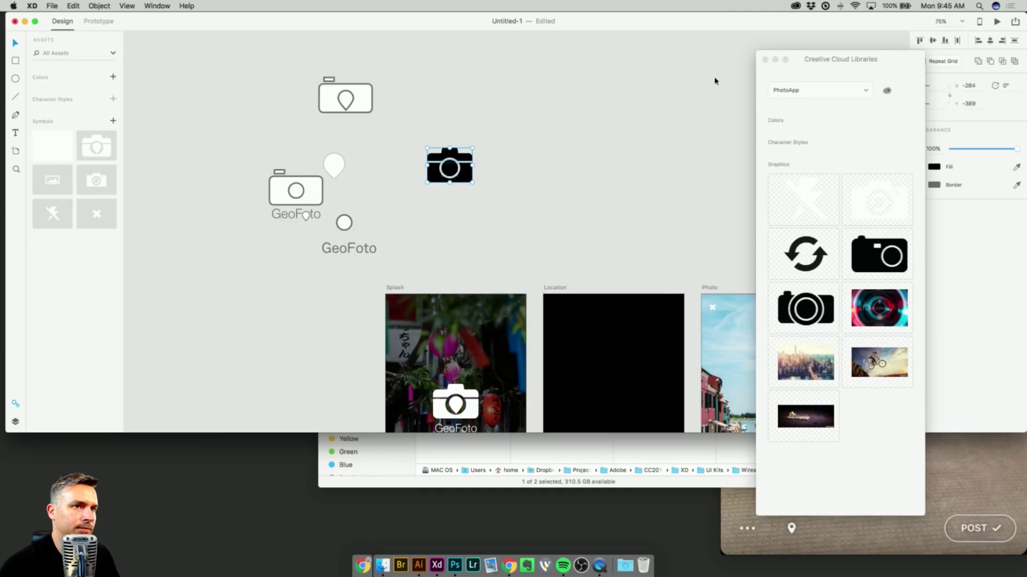
click(764, 59)
Change the fill of the black camera icon on the pasteboard to white.
click(935, 167)
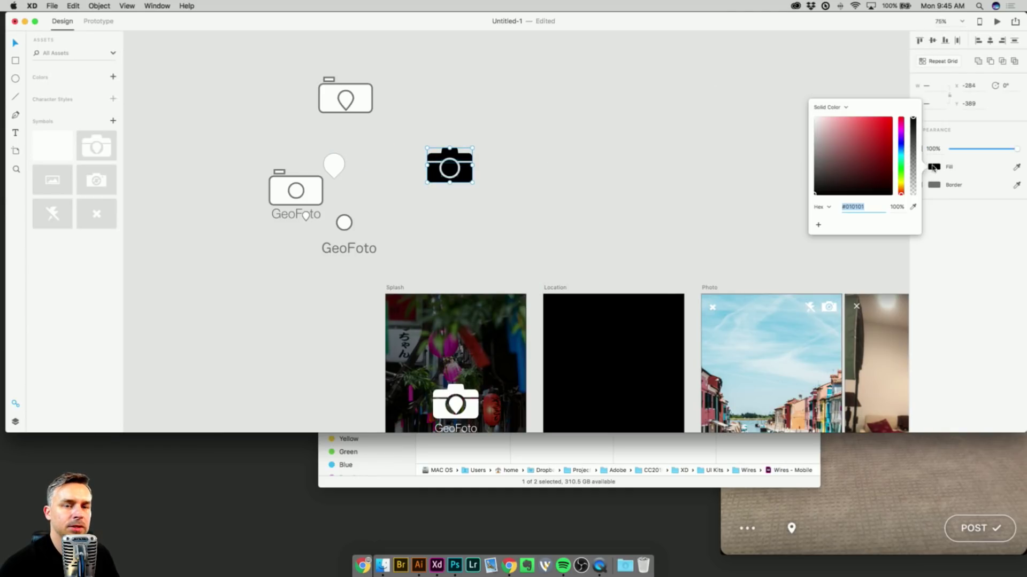
click(821, 156)
click(722, 86)
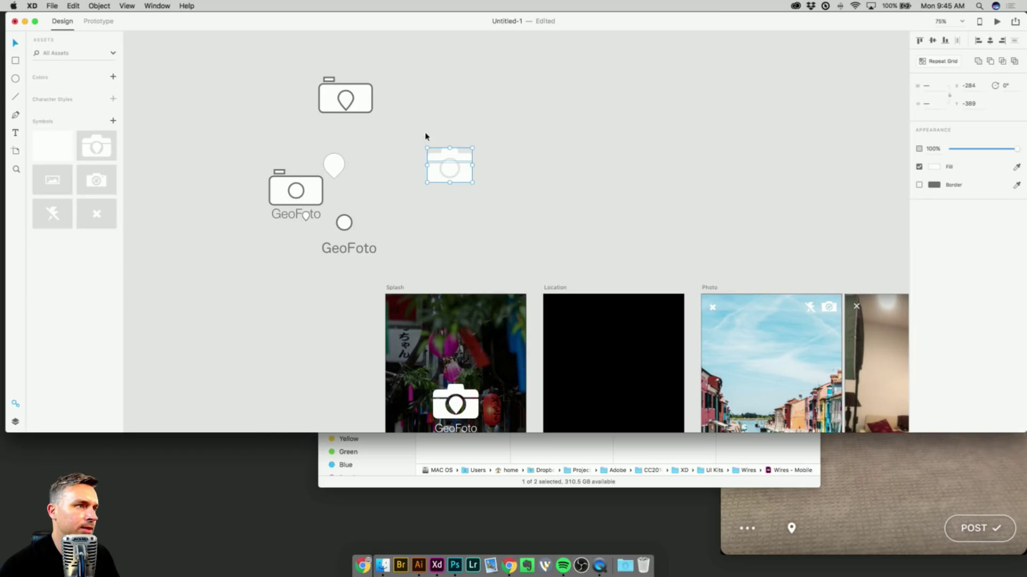
Group all parts of the white camera icon and scale it down proportionally to about 48 × 35.
scroll(426, 133, down, 5)
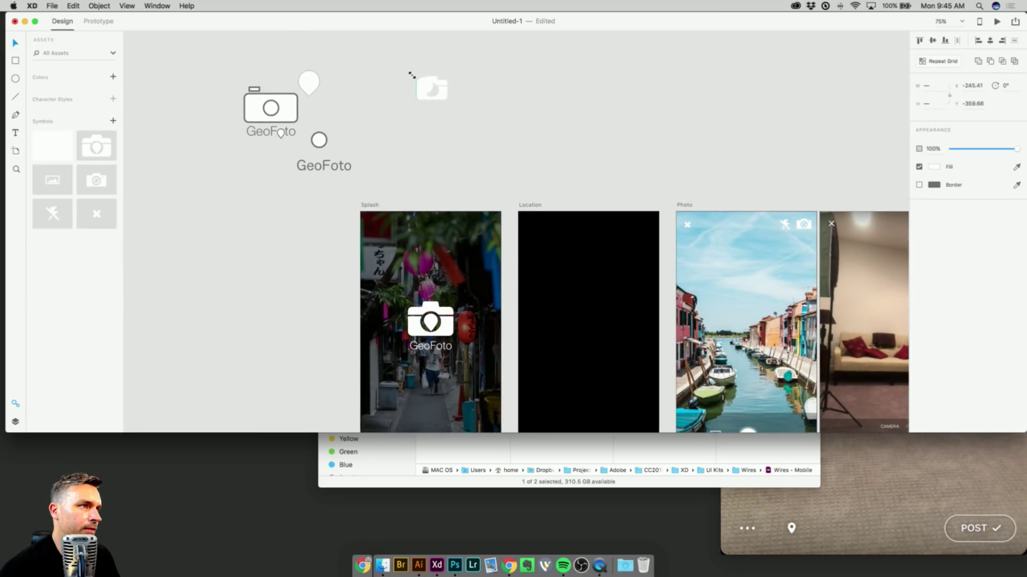
drag(391, 55, 459, 119)
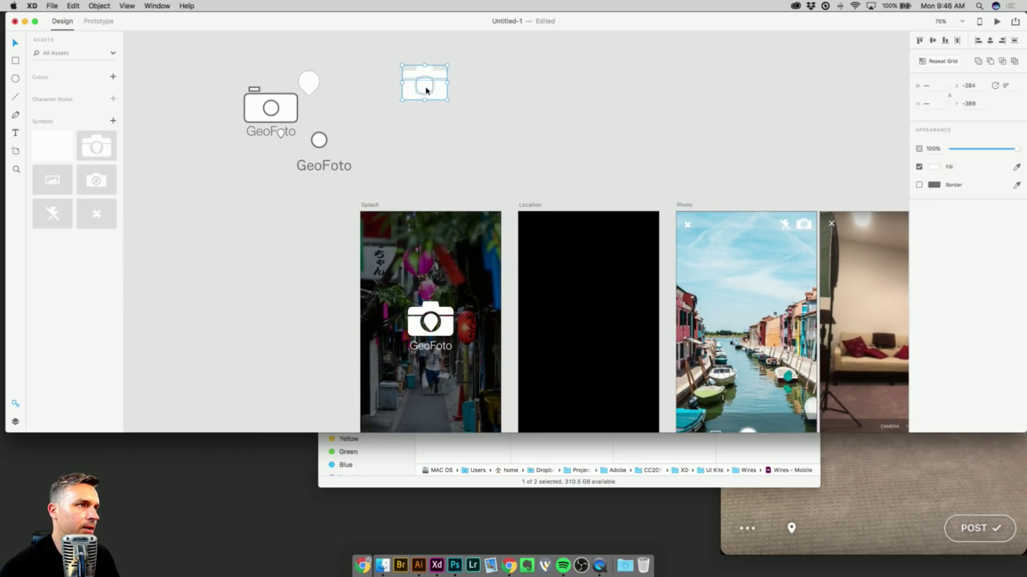
right_click(426, 87)
click(458, 165)
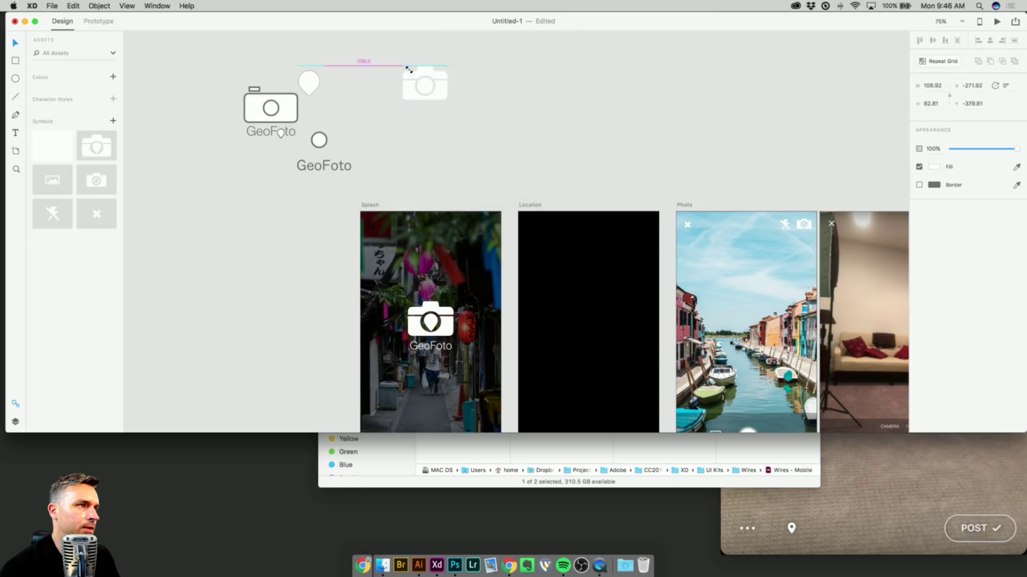
drag(401, 63, 431, 86)
Place the small white camera icon centred near the bottom of the Location artboard and save it as a symbol.
scroll(431, 86, down, 3)
drag(422, 42, 572, 390)
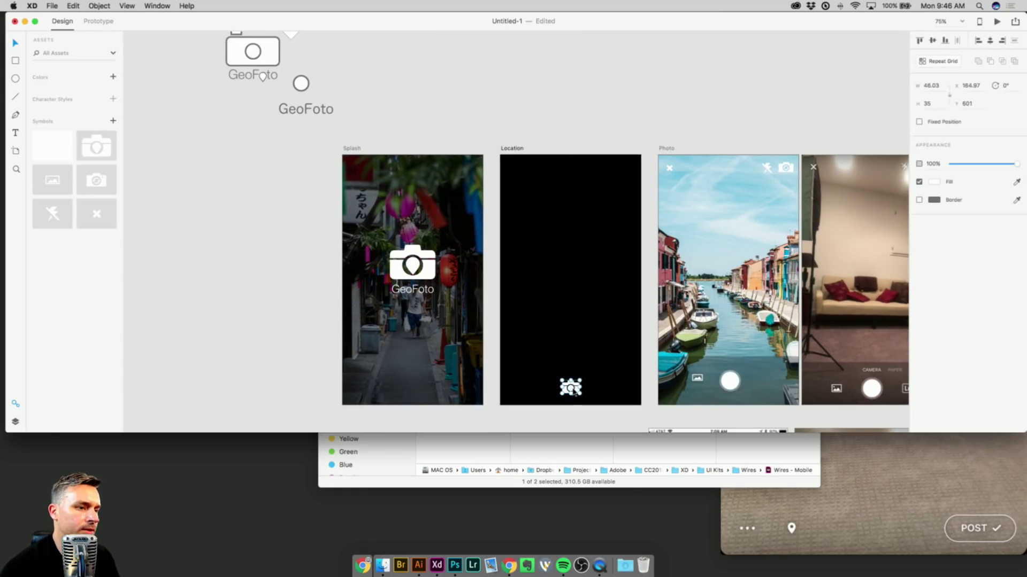
click(113, 122)
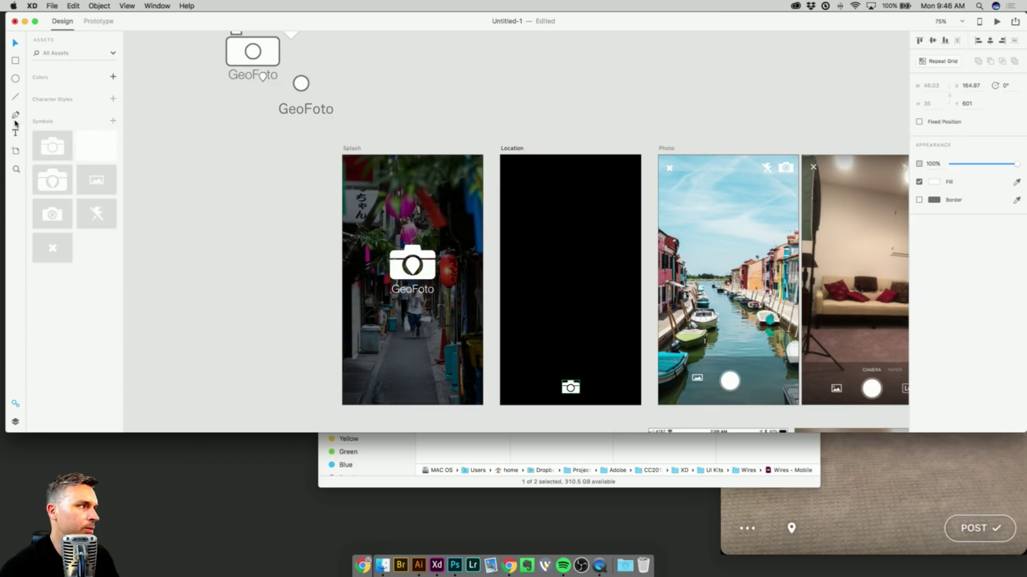
Add an instance of the new camera symbol near the bottom centre of the Splash artboard and clear the selection.
drag(41, 144, 409, 395)
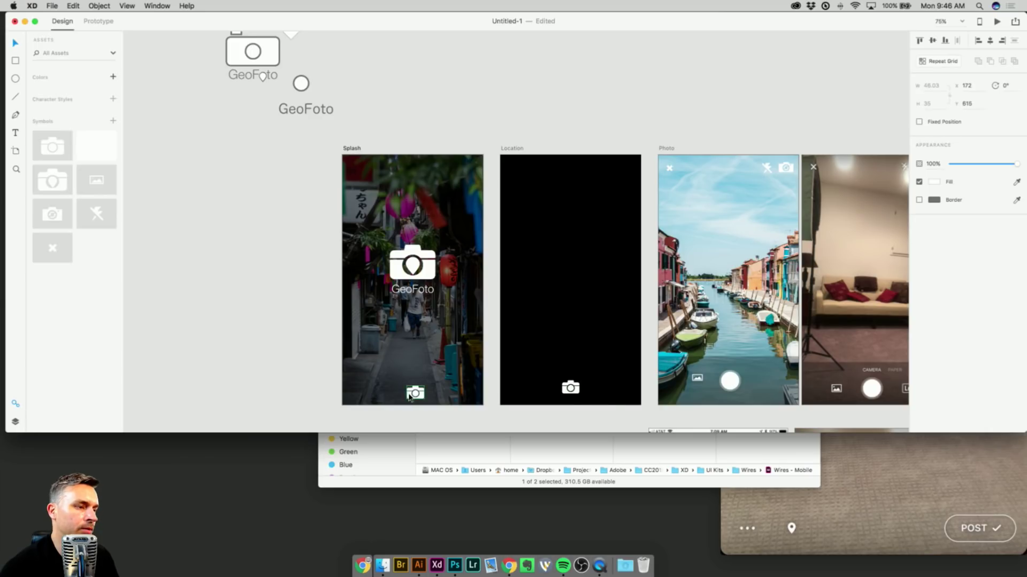
click(533, 134)
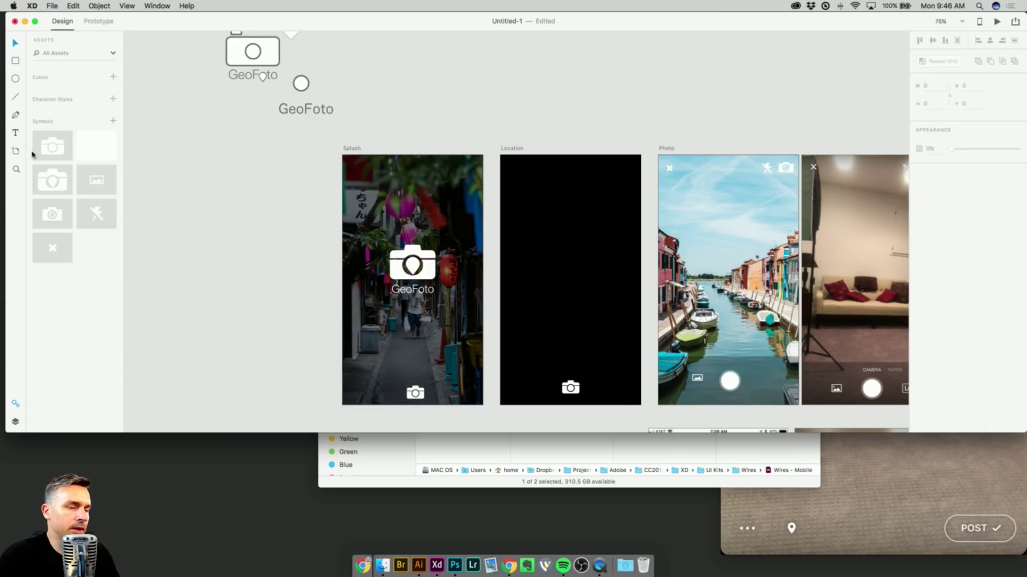
scroll(409, 159, down, 5)
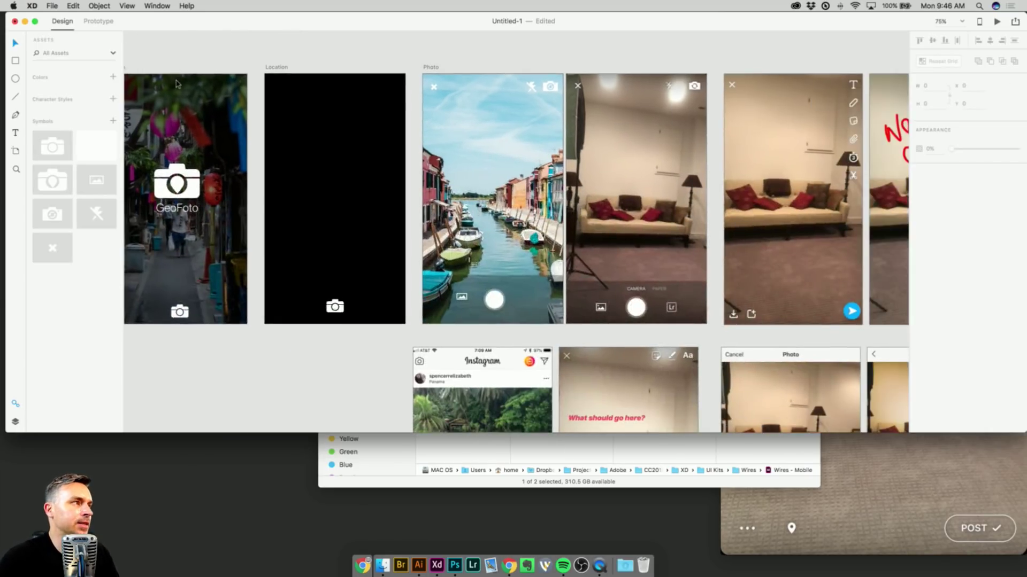
Minimize the app design document, open the Wires - Mobile UI kit and view its entire canvas.
click(23, 23)
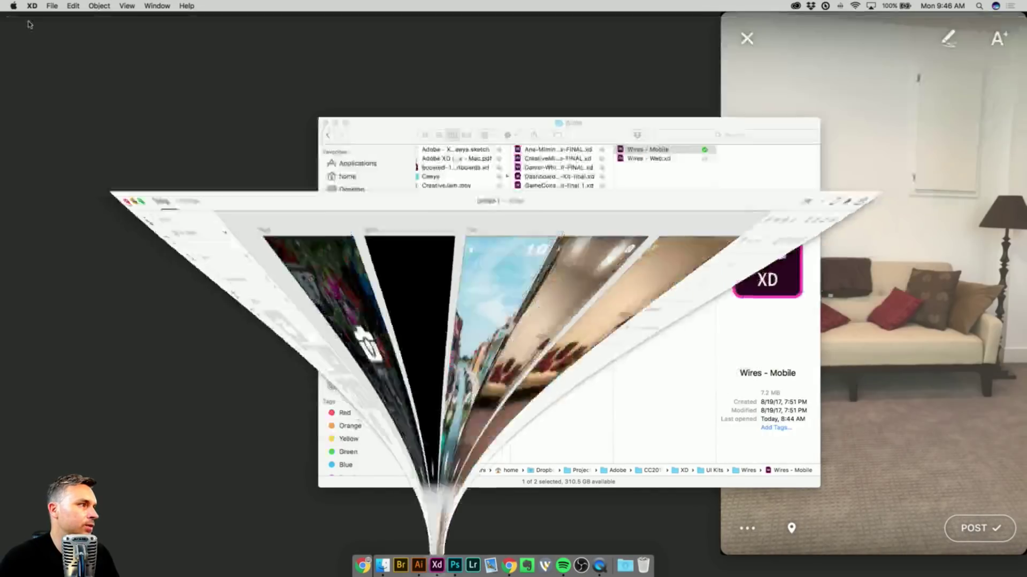
double_click(628, 148)
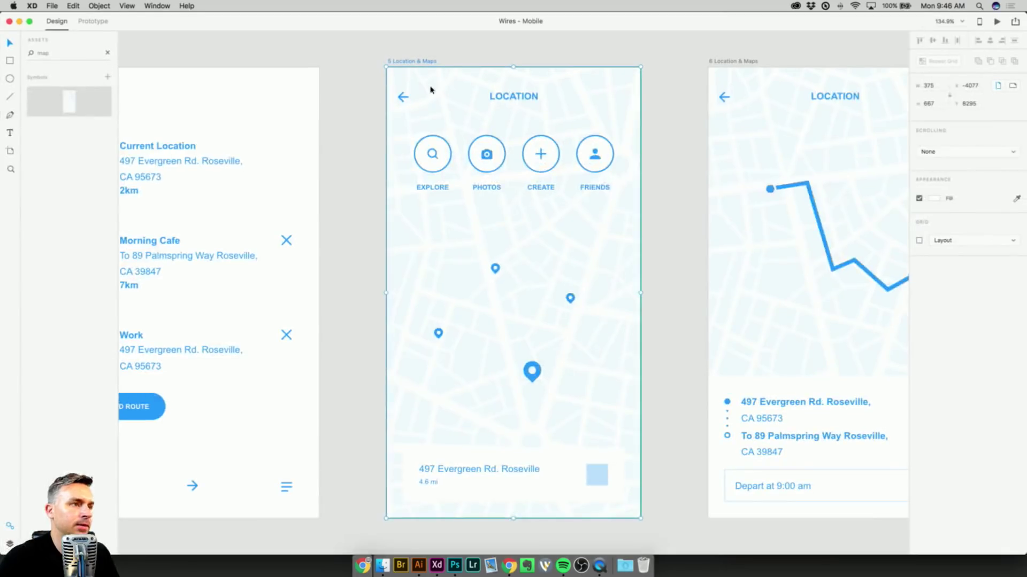
click(160, 55)
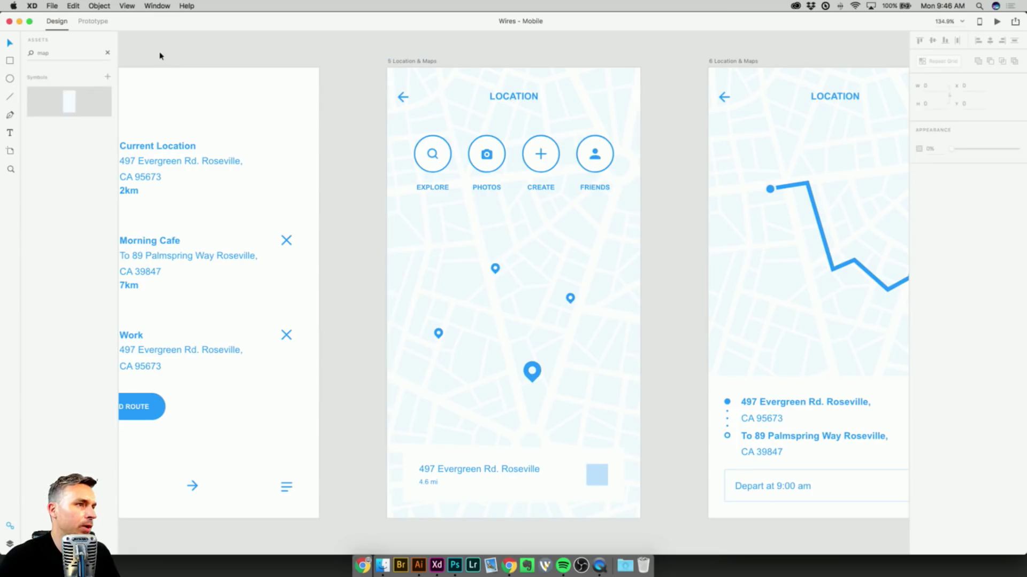
key(super+0)
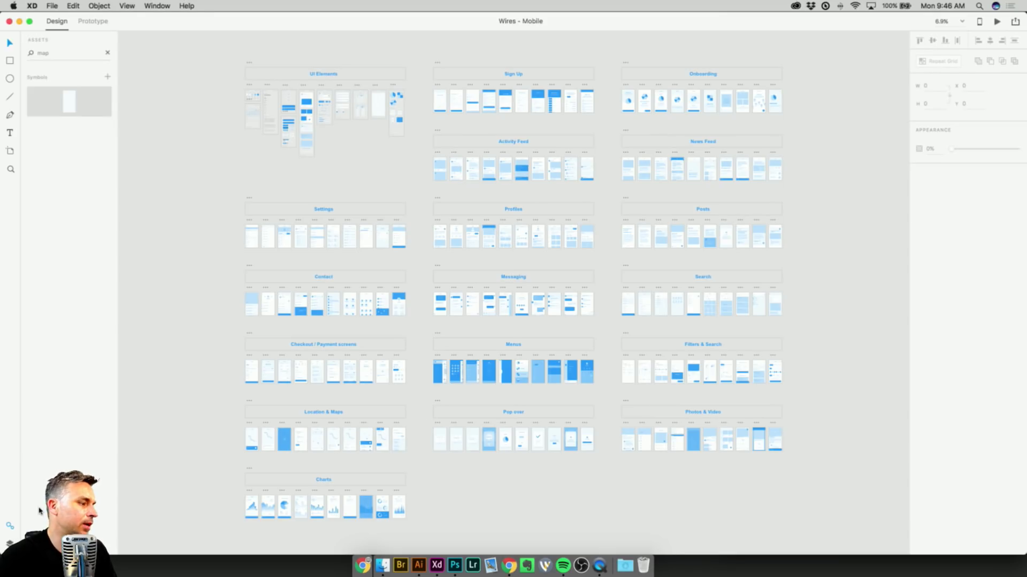
click(303, 87)
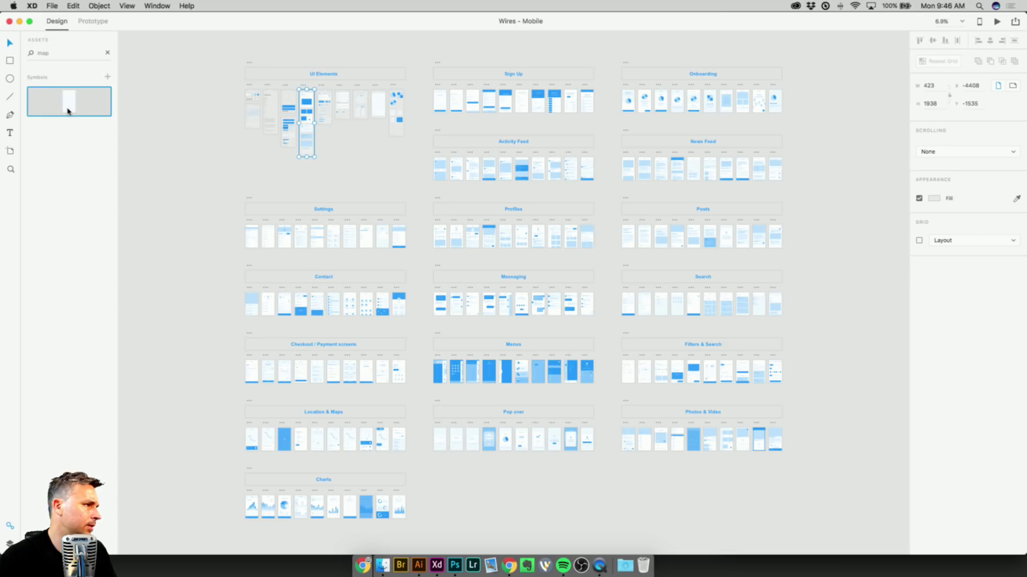
click(234, 122)
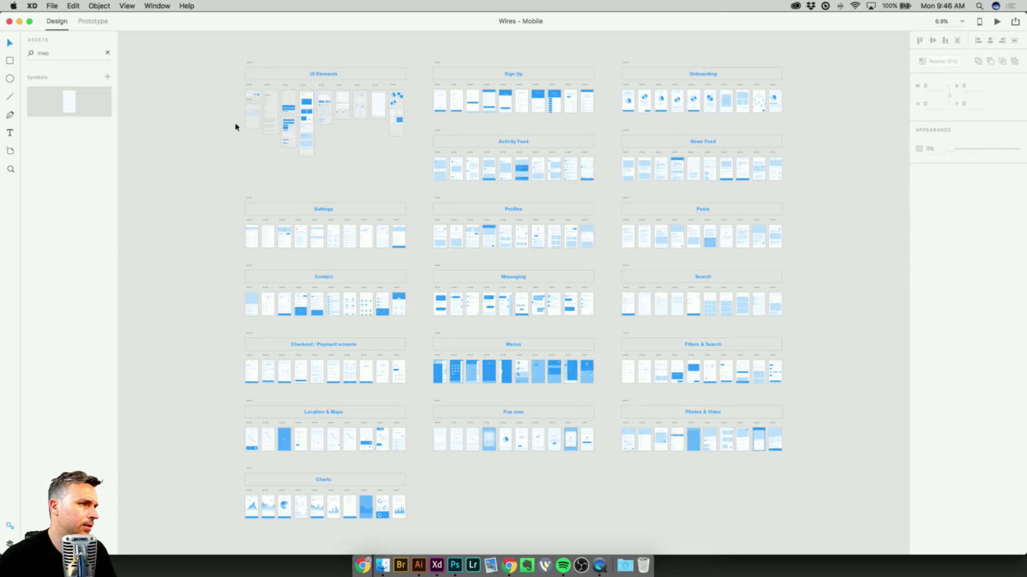
click(318, 241)
key(Escape)
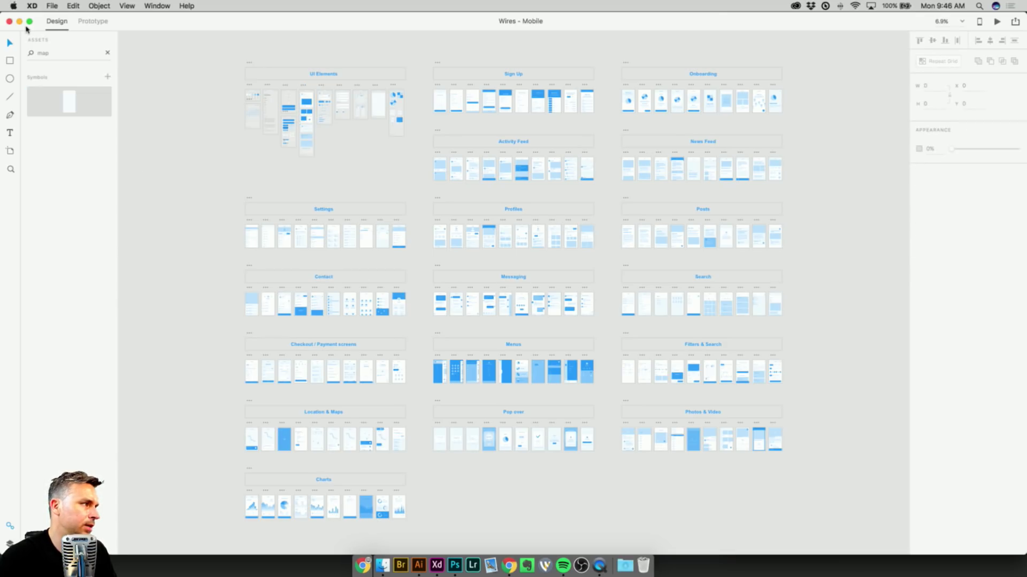
Clear the asset search and examine the kit's Profiles and Activity Feed screens, colors, character styles and symbols.
click(108, 53)
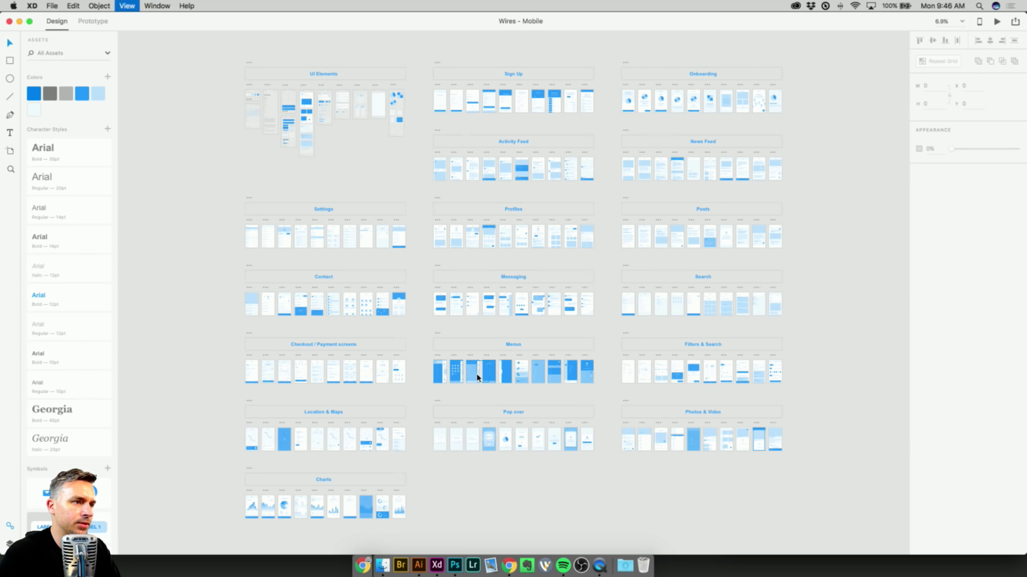
scroll(477, 378, up, 5)
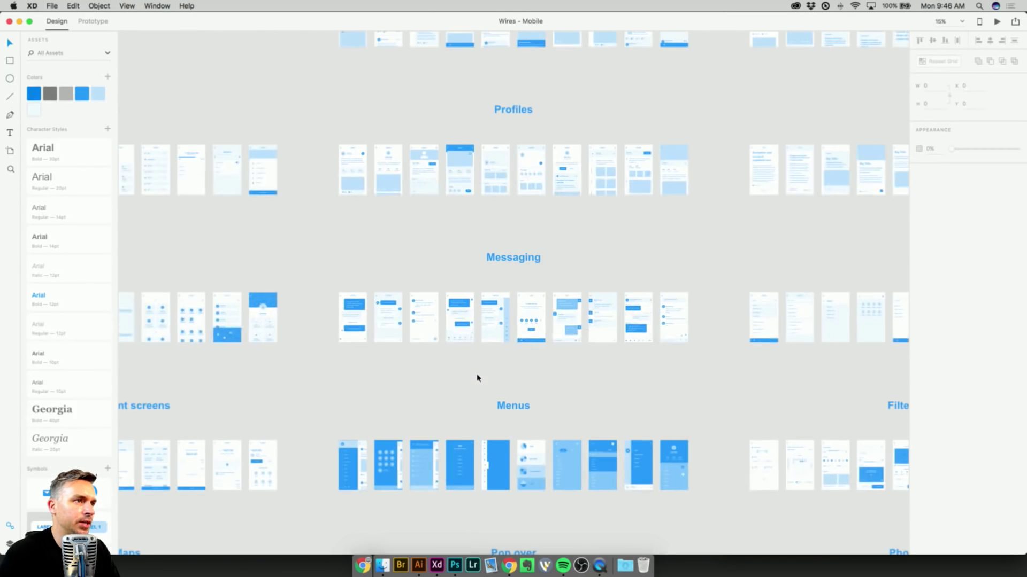
scroll(461, 243, up, 3)
scroll(461, 243, up, 3)
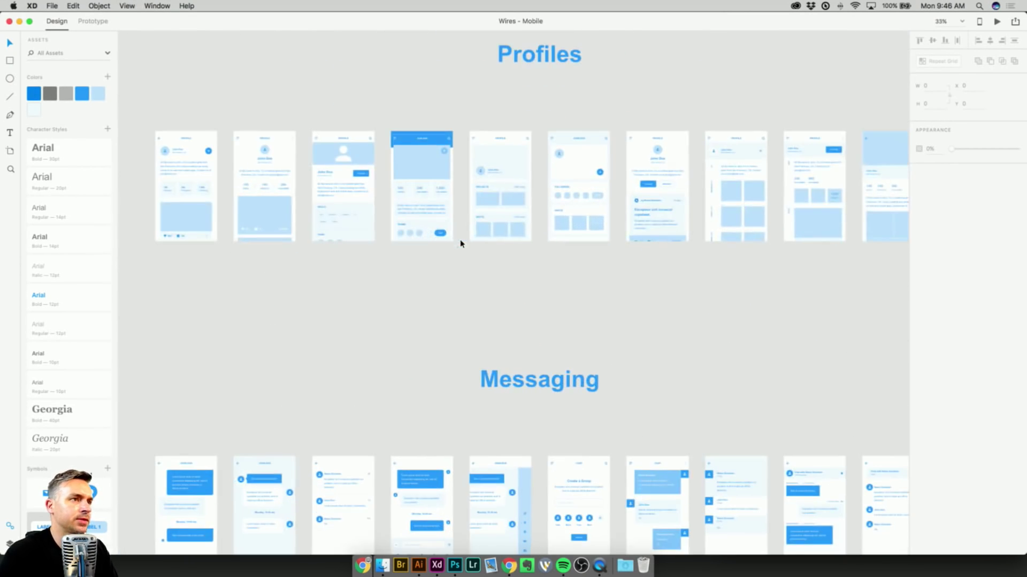
scroll(454, 299, up, 3)
scroll(442, 444, up, 3)
scroll(443, 443, up, 3)
scroll(443, 443, down, 3)
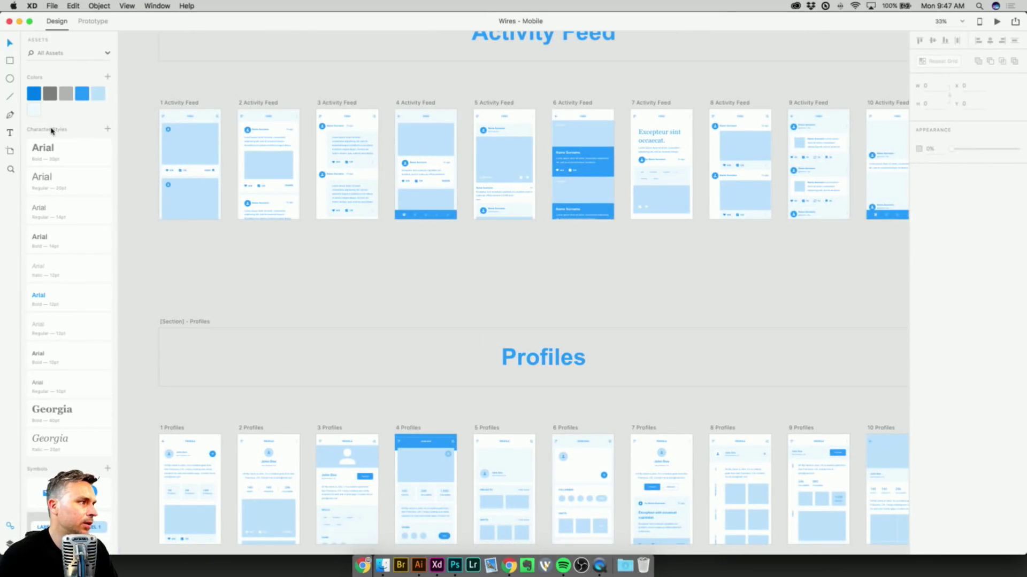
scroll(68, 190, down, 10)
scroll(69, 195, down, 3)
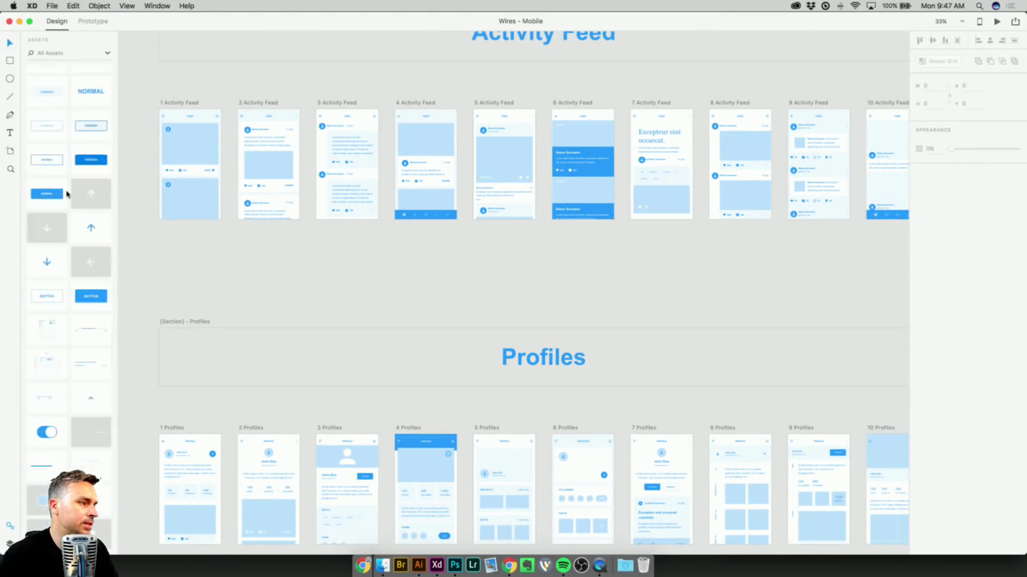
scroll(69, 196, up, 15)
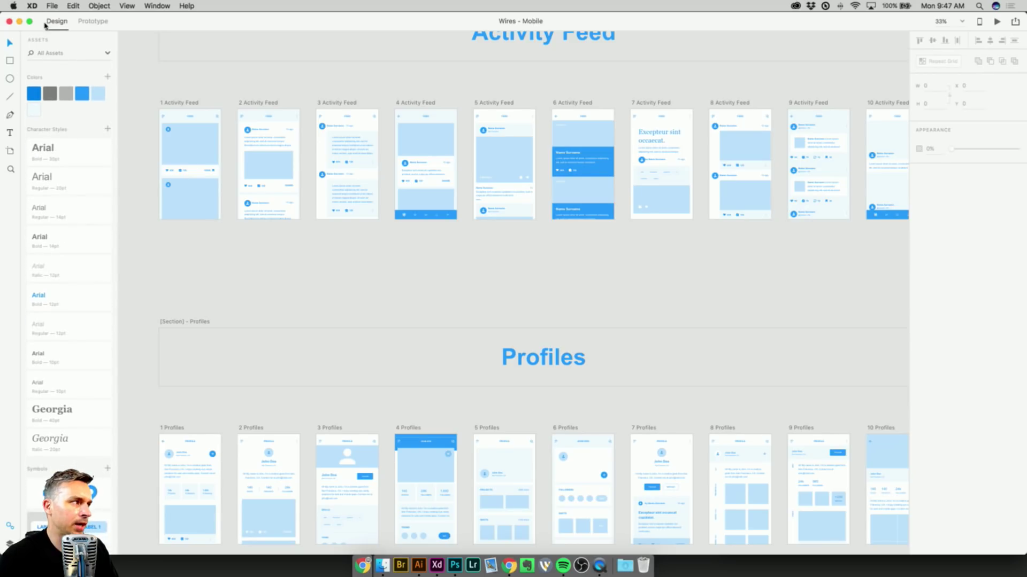
Search the assets for "map", highlight the matching symbol on the canvas and clear its selection.
click(56, 52)
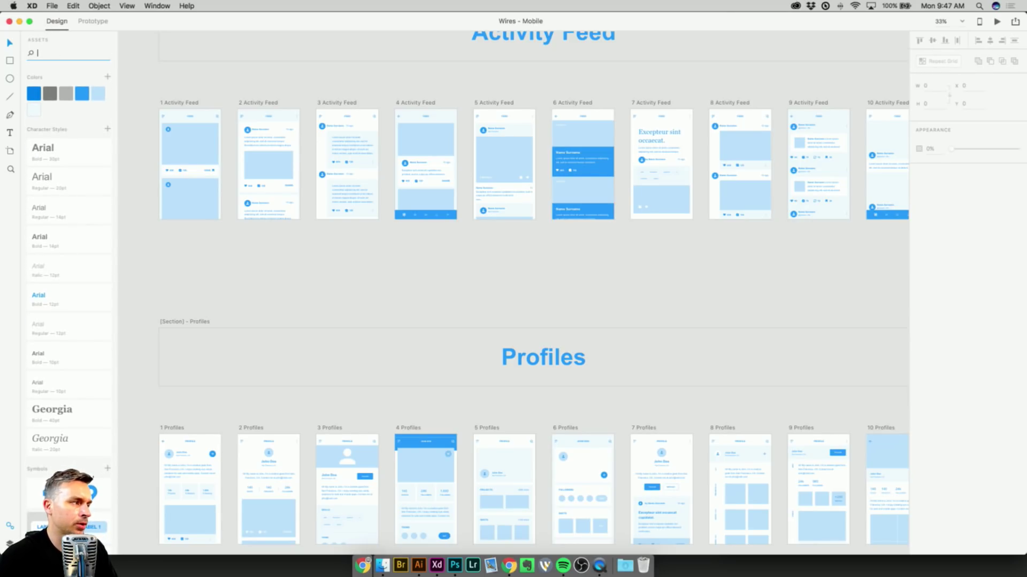
text(map)
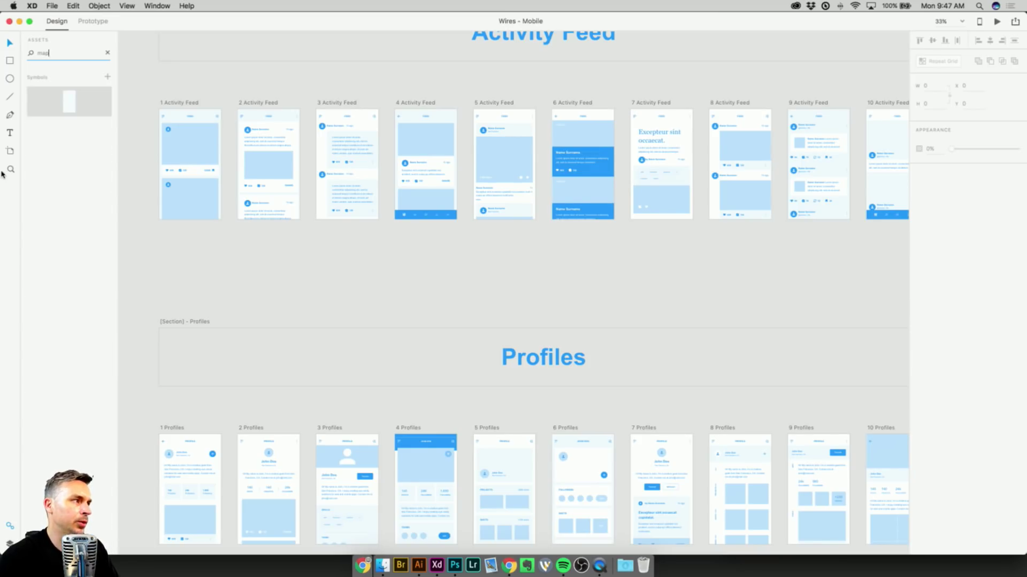
click(69, 102)
right_click(68, 102)
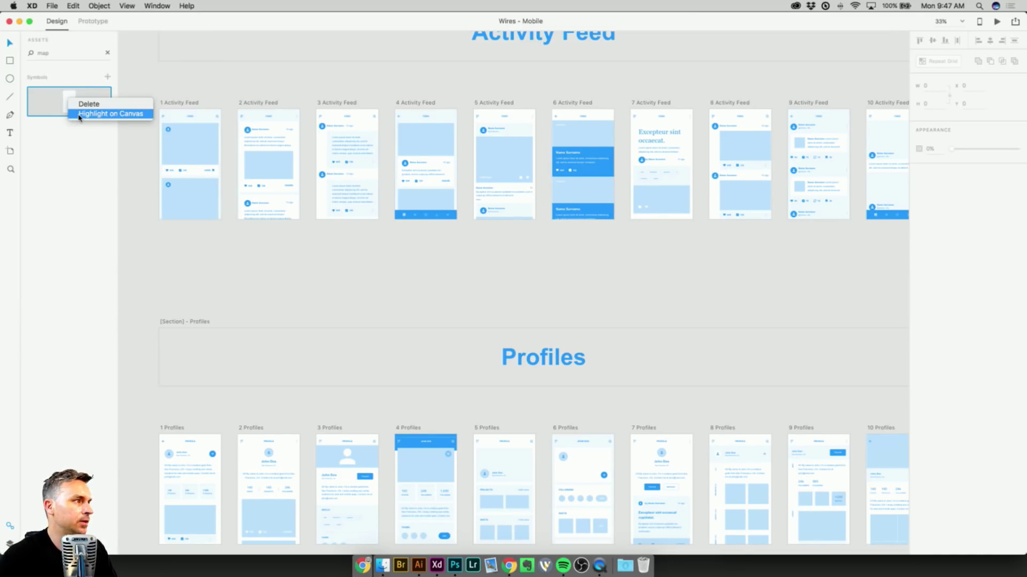
click(79, 115)
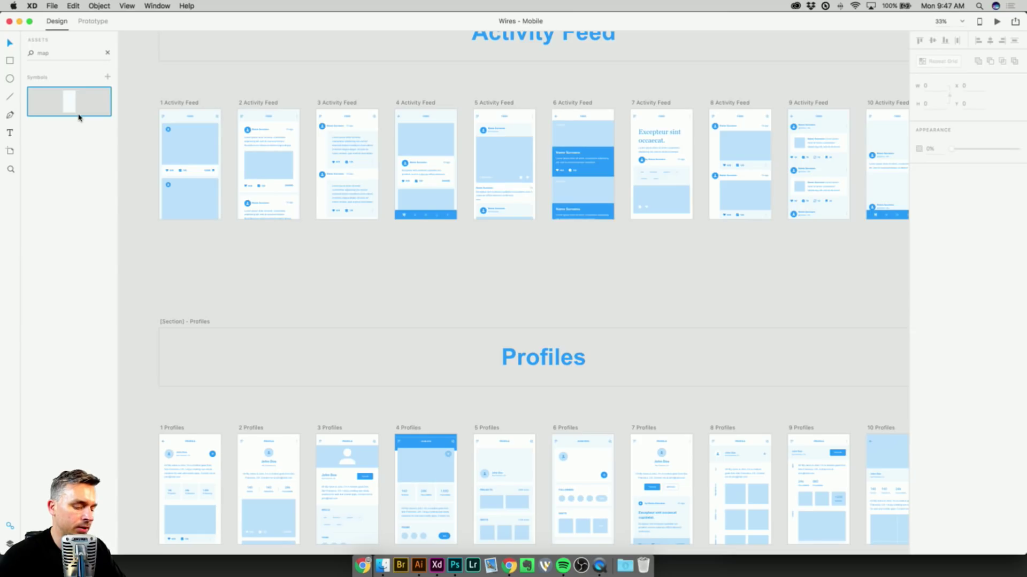
click(209, 254)
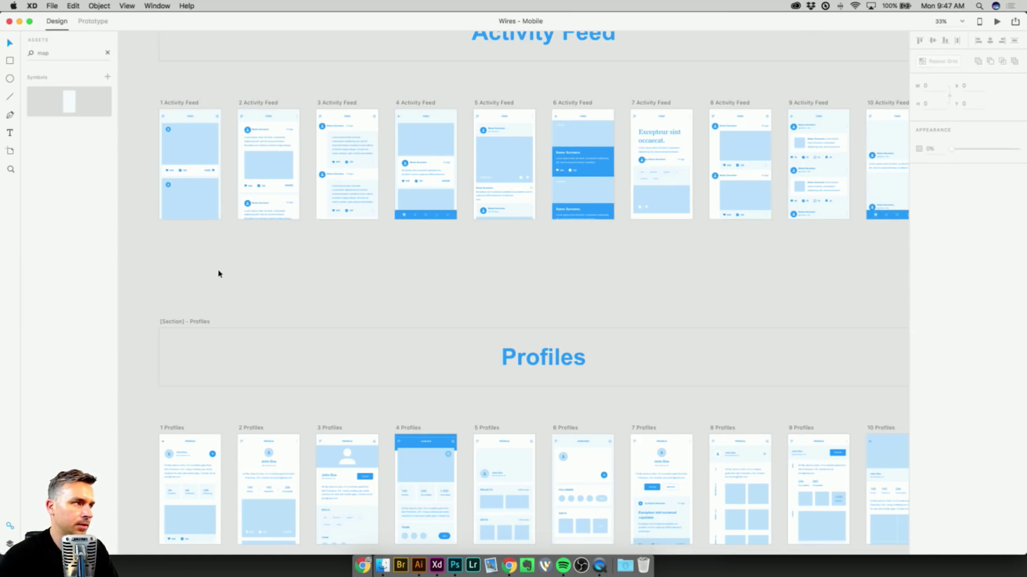
Bring the kit's Location & Maps section into view and highlight the map symbol's instances on the canvas.
scroll(209, 254, down, 15)
scroll(358, 209, left, 5)
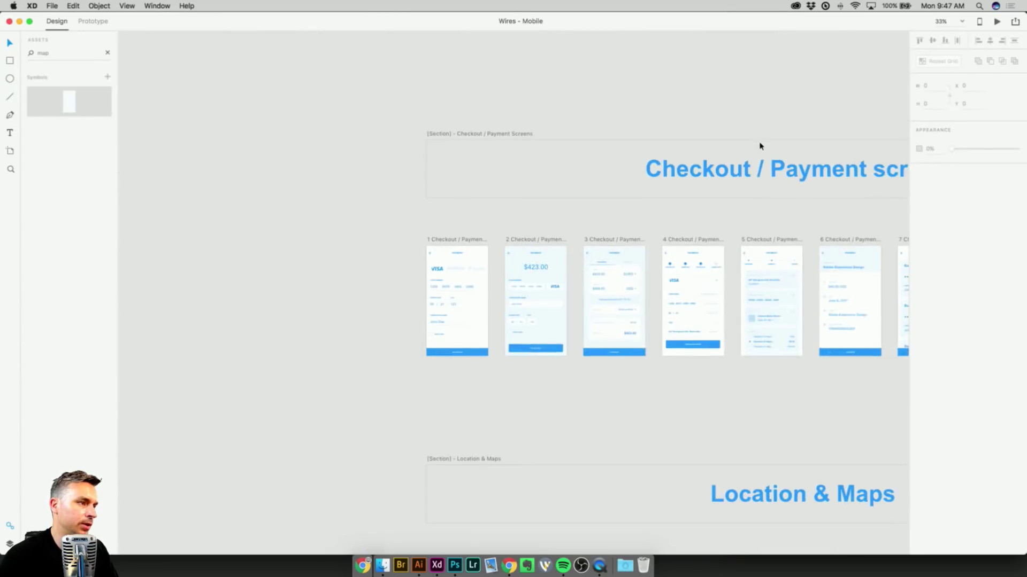
key(super+minus)
key(super+minus)
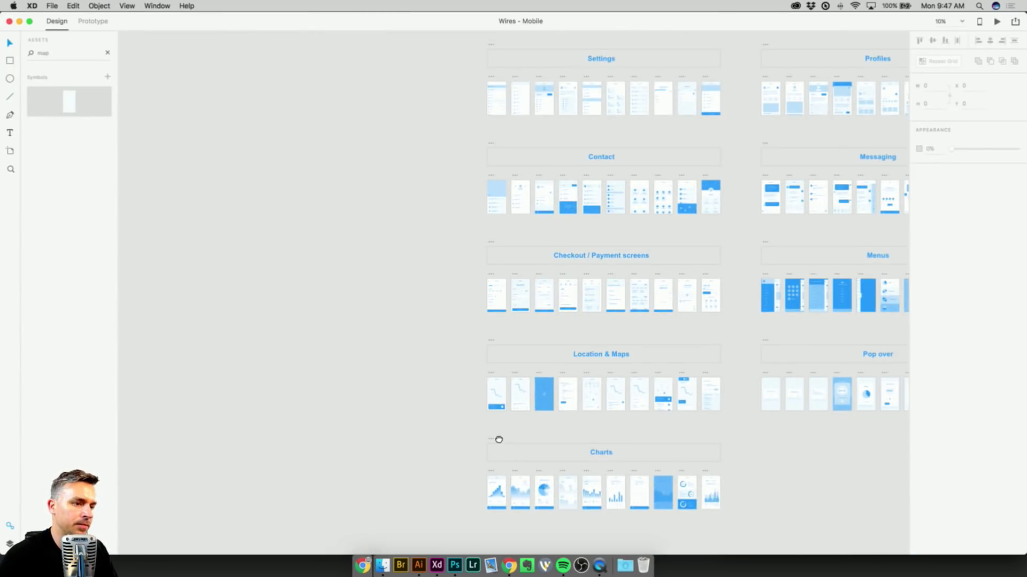
scroll(492, 449, down, 5)
right_click(64, 98)
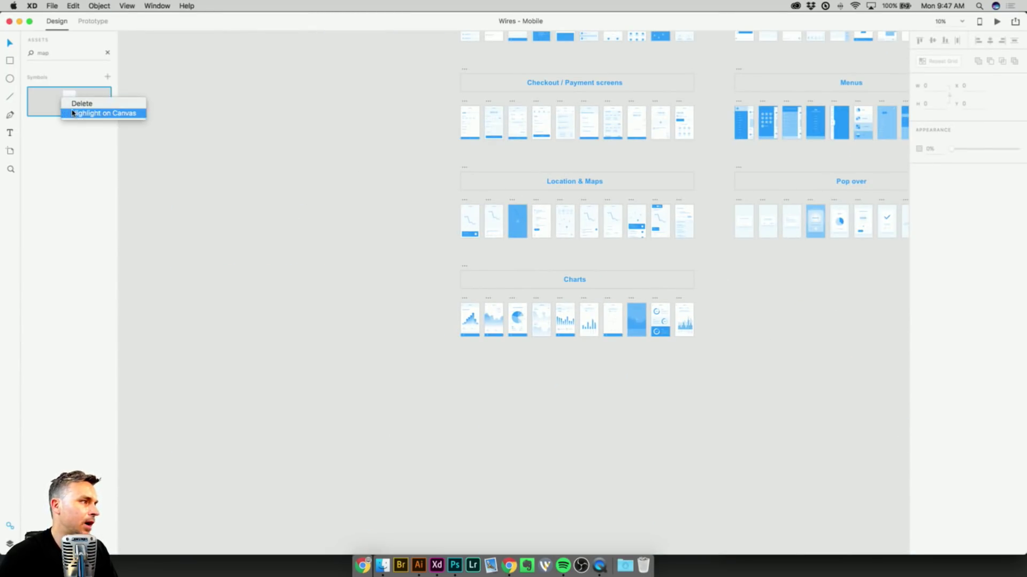
click(73, 114)
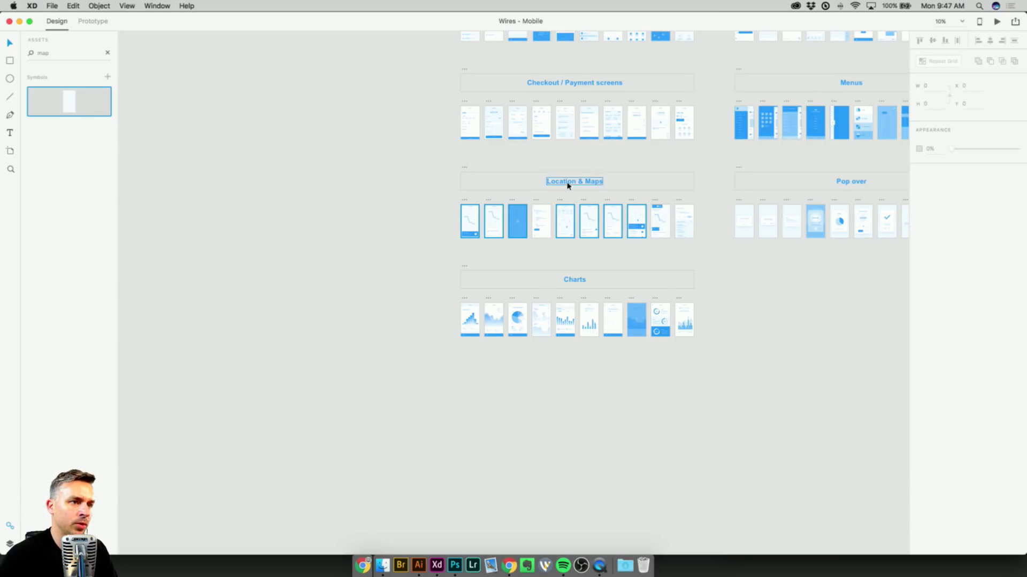
Zoom in on the Location & Maps artboards to inspect the Location screen with map pins.
drag(416, 208, 636, 261)
key(super+3)
click(535, 184)
key(super+equal)
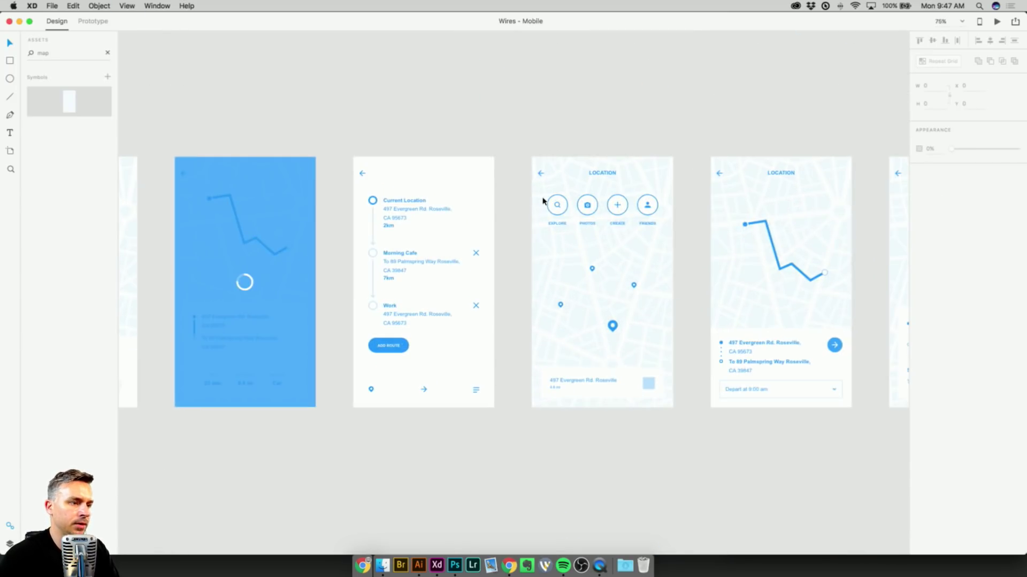
Copy the 5 Location & Maps artboard from the Wires - Mobile kit and switch to the Untitled-1 document with the GeoFoto screens.
click(544, 152)
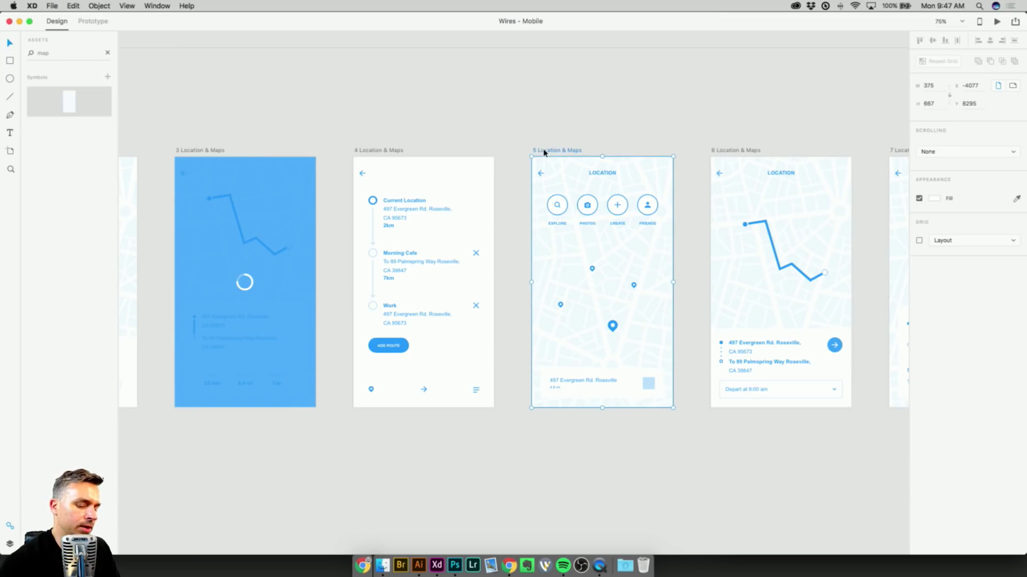
click(19, 21)
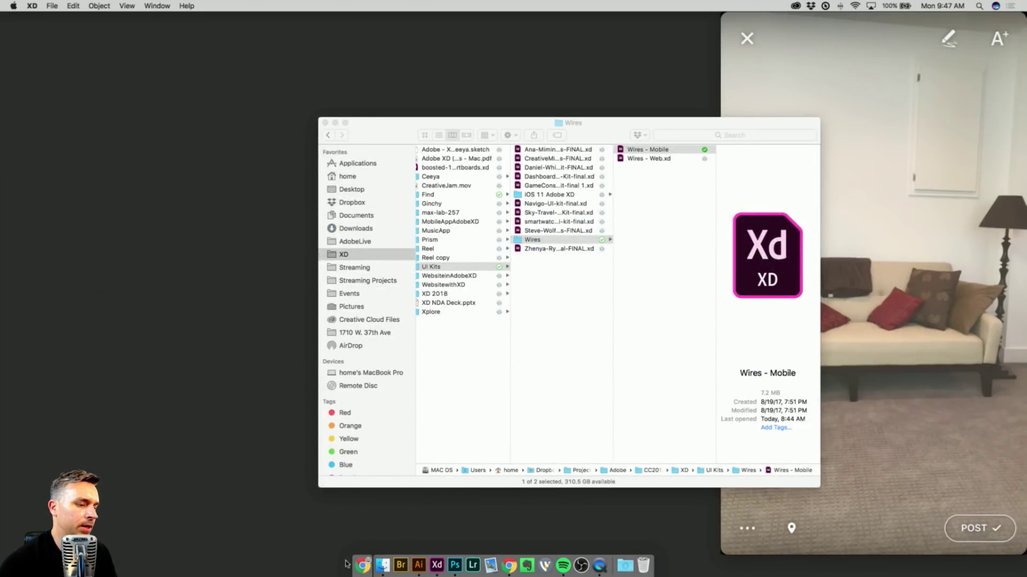
click(324, 122)
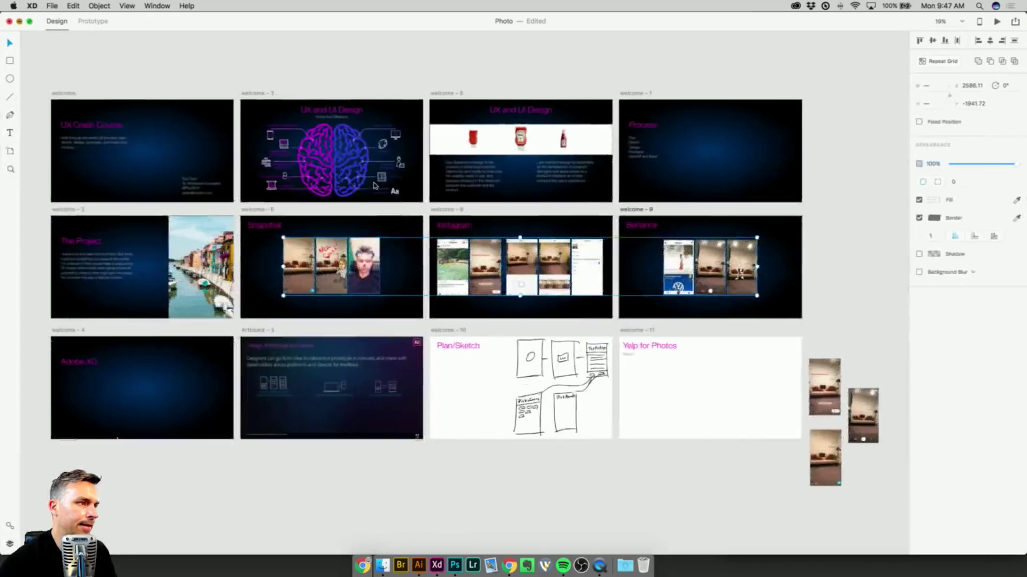
right_click(437, 565)
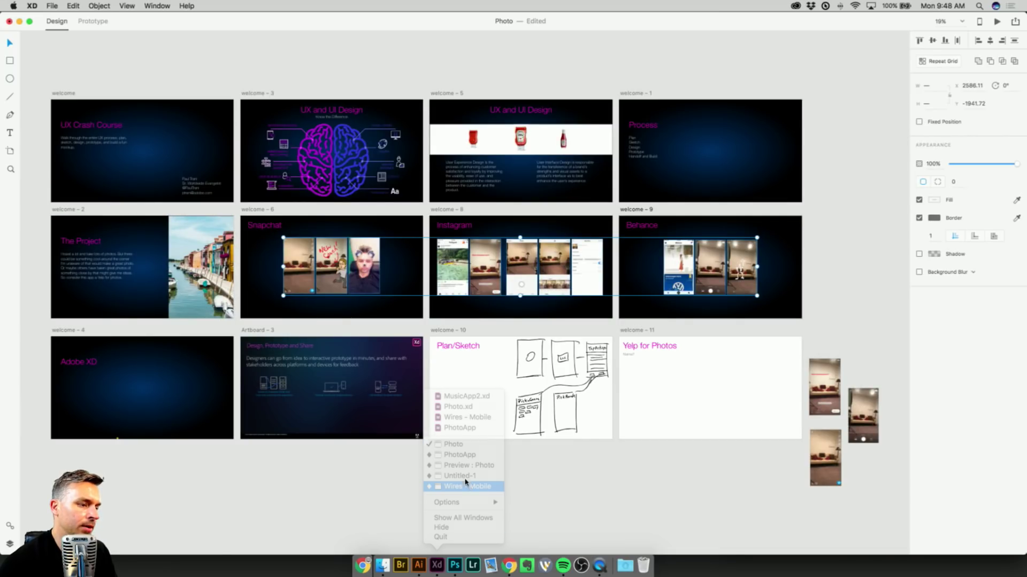
click(469, 486)
click(456, 475)
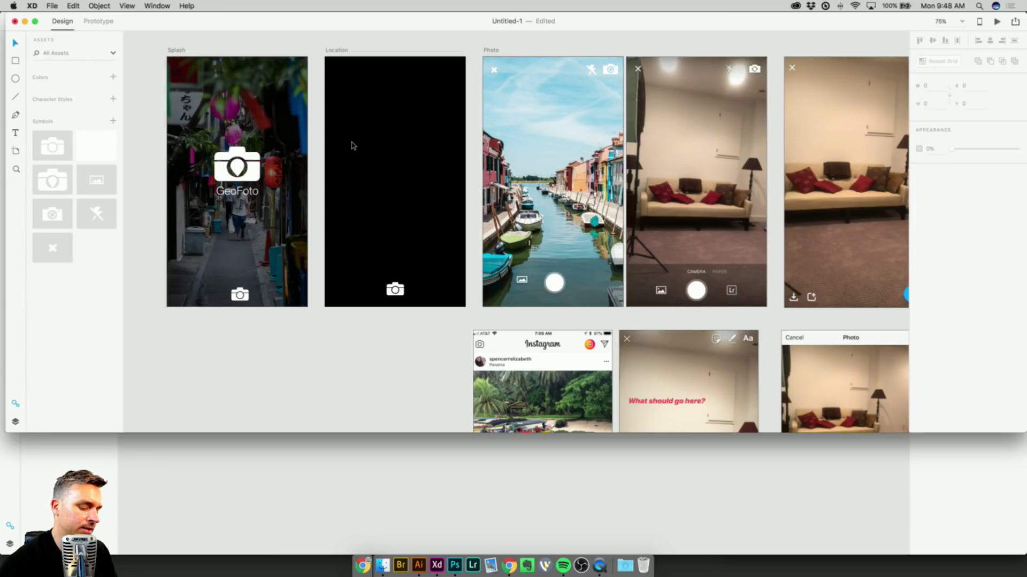
Move the row of living-room reference screenshots away from the Photo artboard, farther up and right, to free space beside it.
key(super+v)
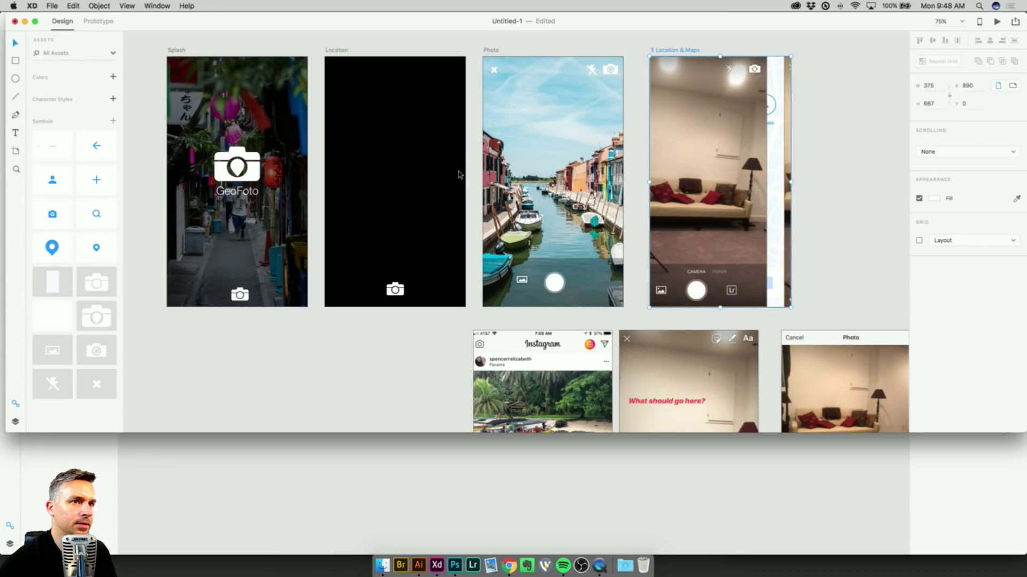
key(super+z)
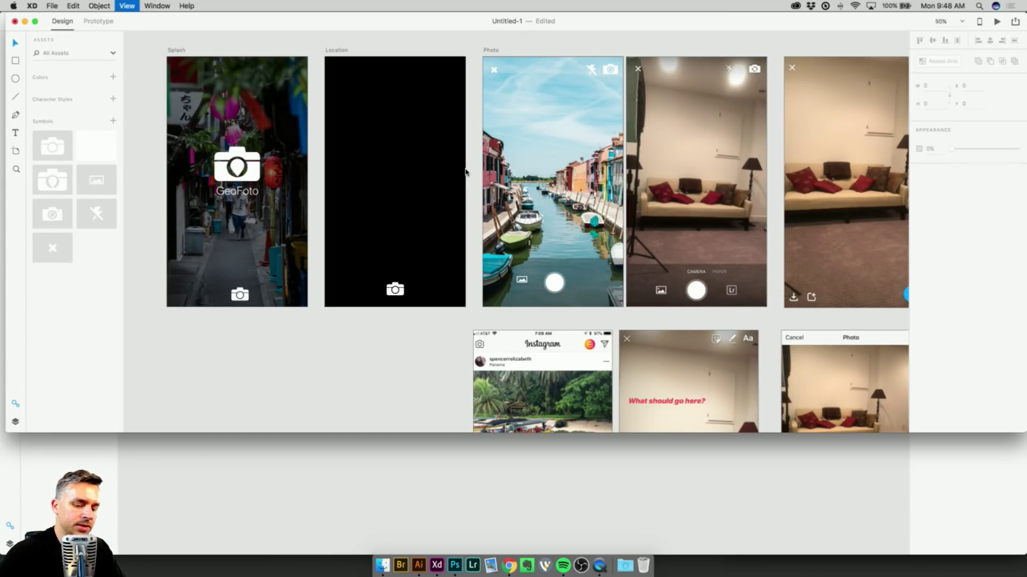
key(super+minus)
key(super+minus)
drag(553, 103, 669, 297)
drag(457, 247, 743, 155)
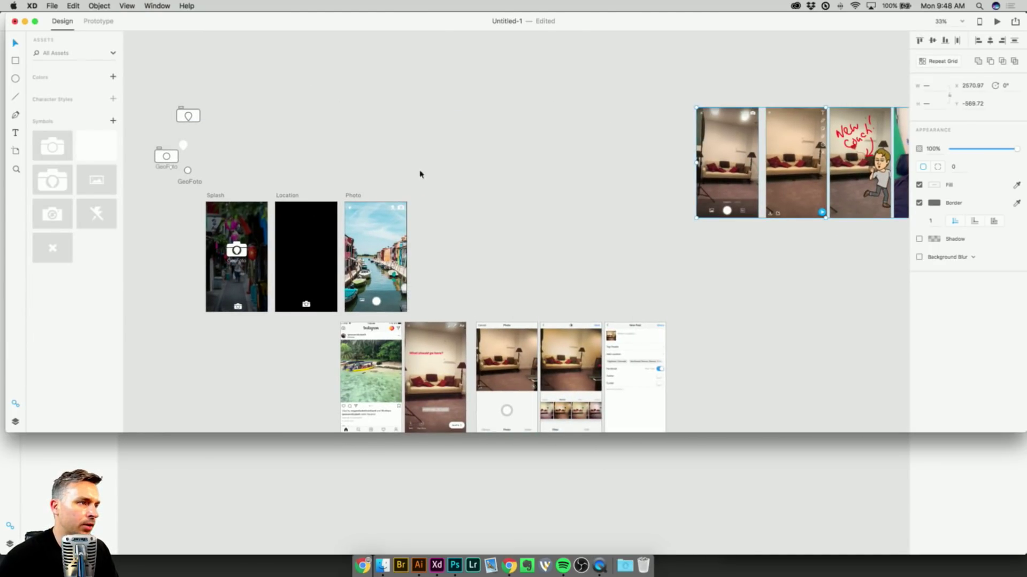
click(349, 196)
click(421, 172)
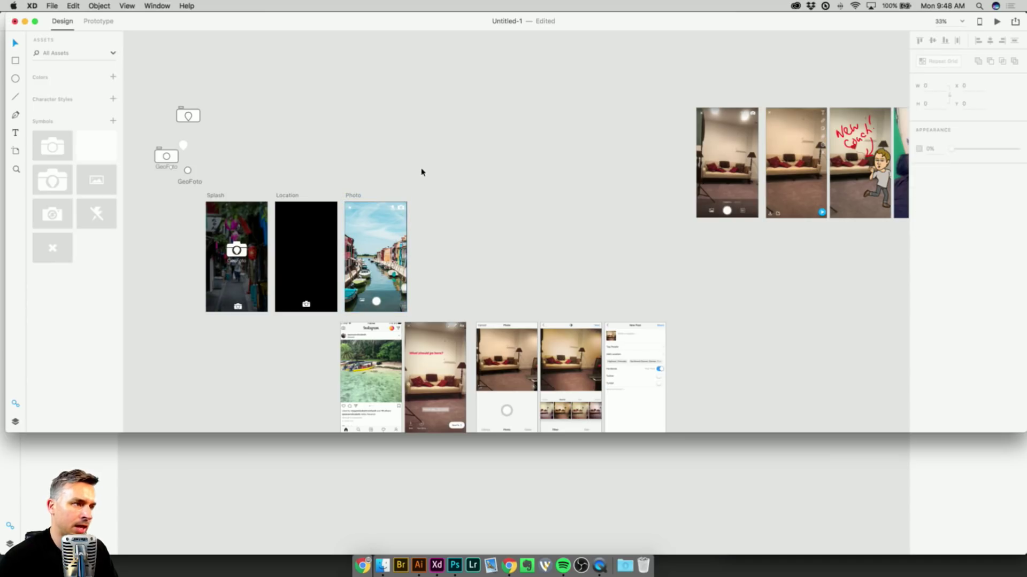
Paste the copied 5 Location & Maps artboard to the right of the Photo artboard and shift it slightly closer.
key(super+v)
key(super+3)
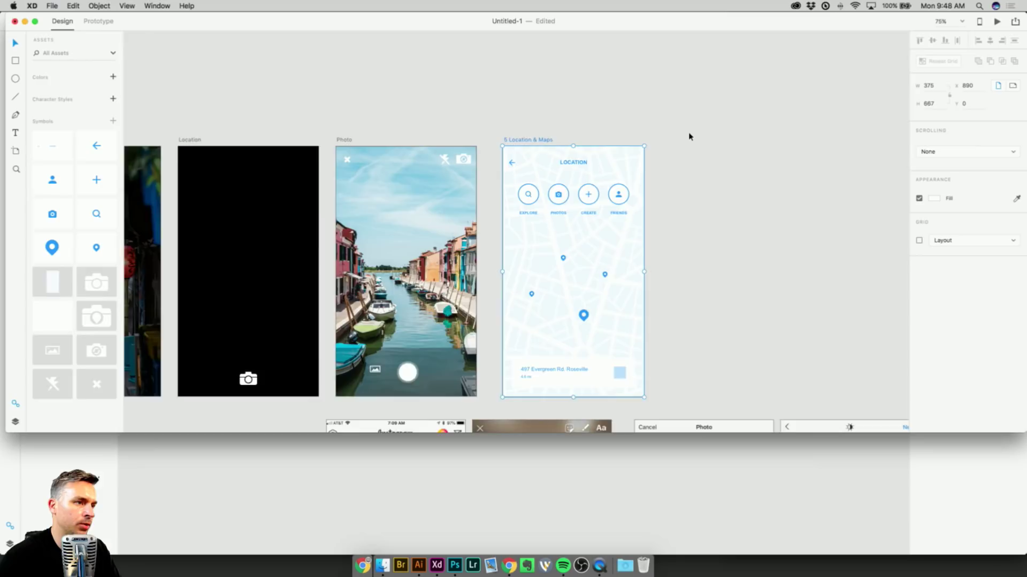
key(super+1)
scroll(561, 85, left, 5)
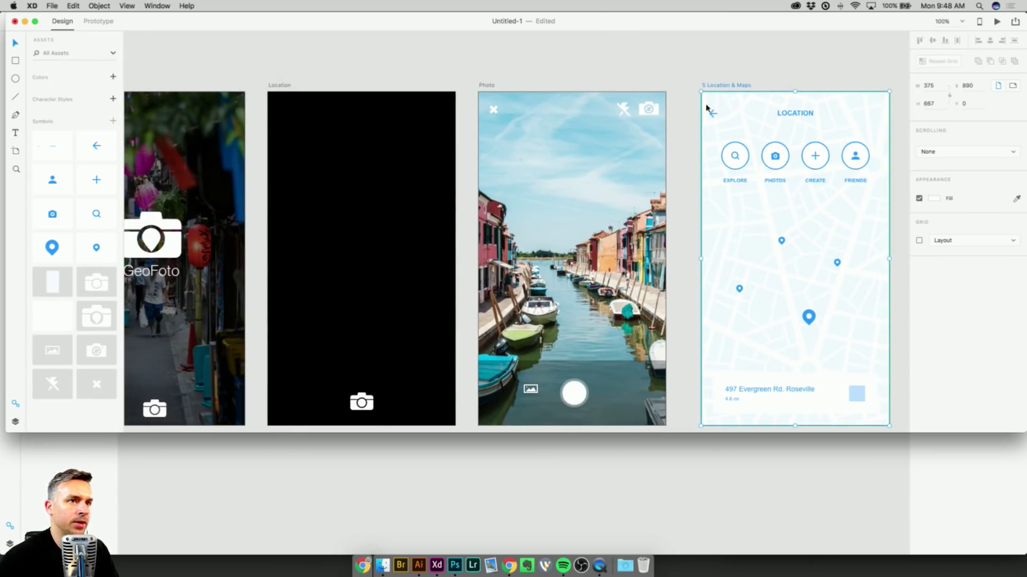
drag(720, 89, 873, 408)
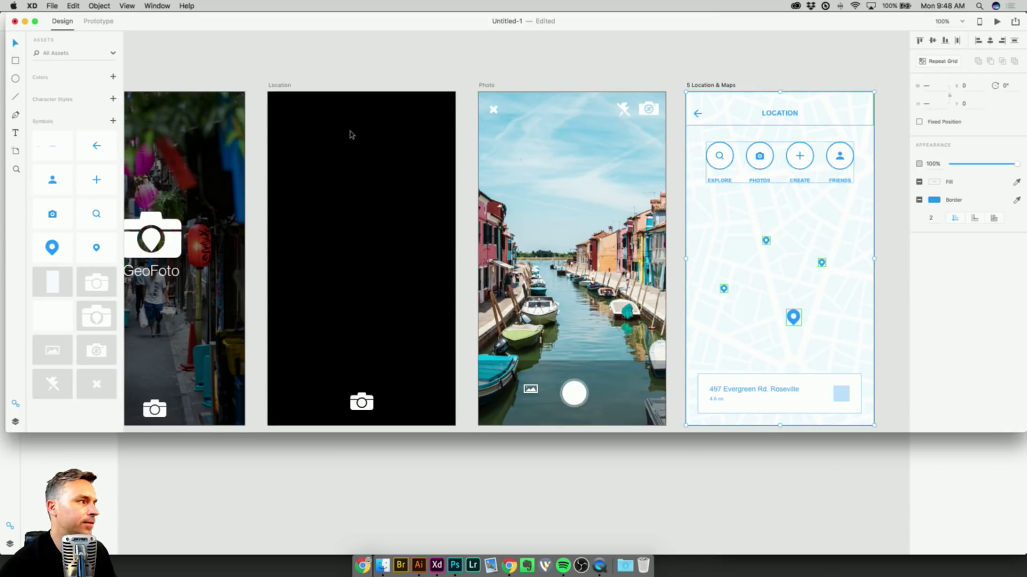
Delete the address card from the lower part of the 5 Location & Maps artboard.
mouse_move(259, 57)
mouse_down()
mouse_move(286, 46)
mouse_move(277, 62)
mouse_up()
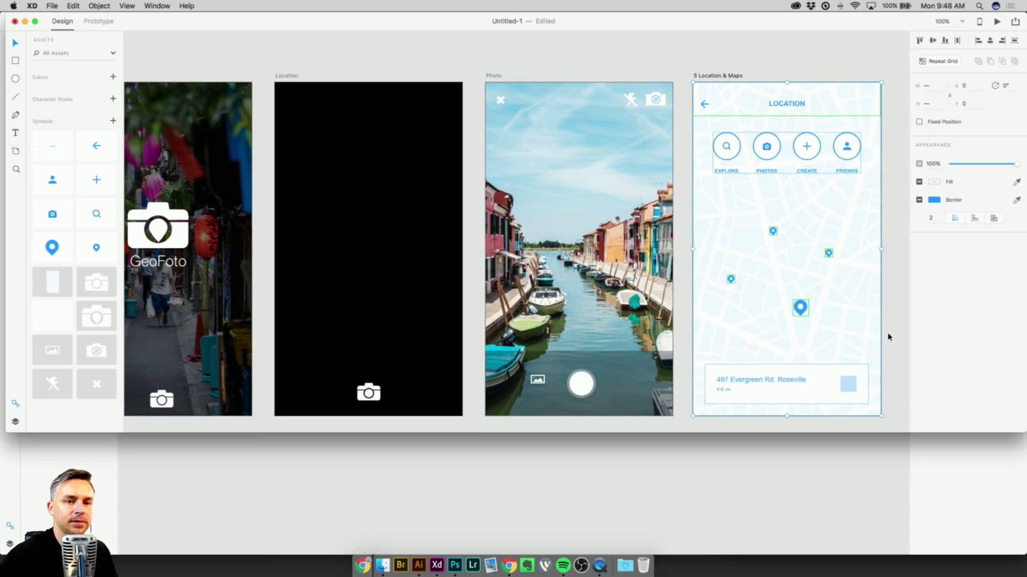
click(790, 393)
key(Delete)
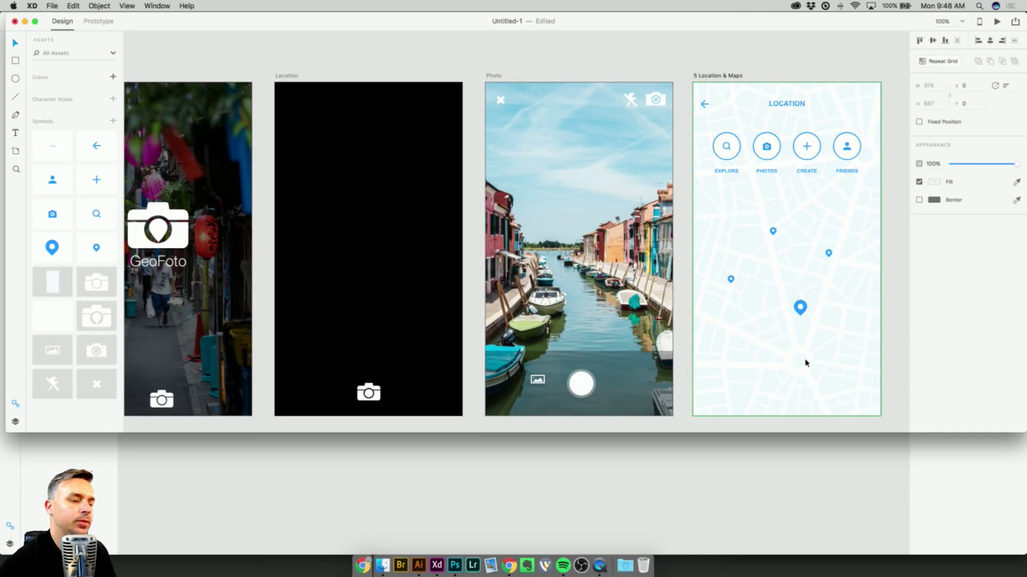
Try to use the kit's map symbol without pins as the Location artboard's background, sent behind the camera icon.
click(281, 76)
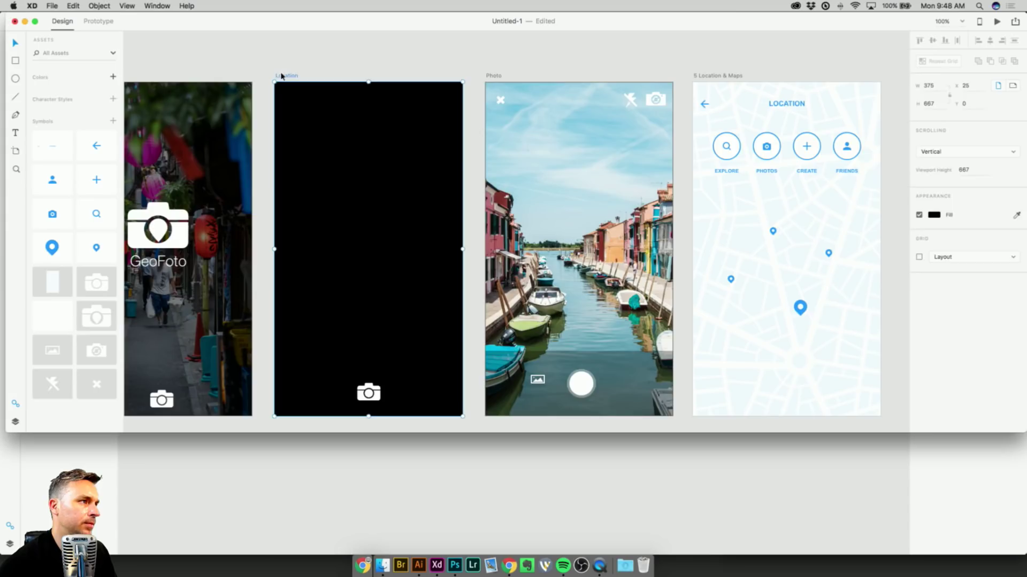
key(super+v)
right_click(297, 101)
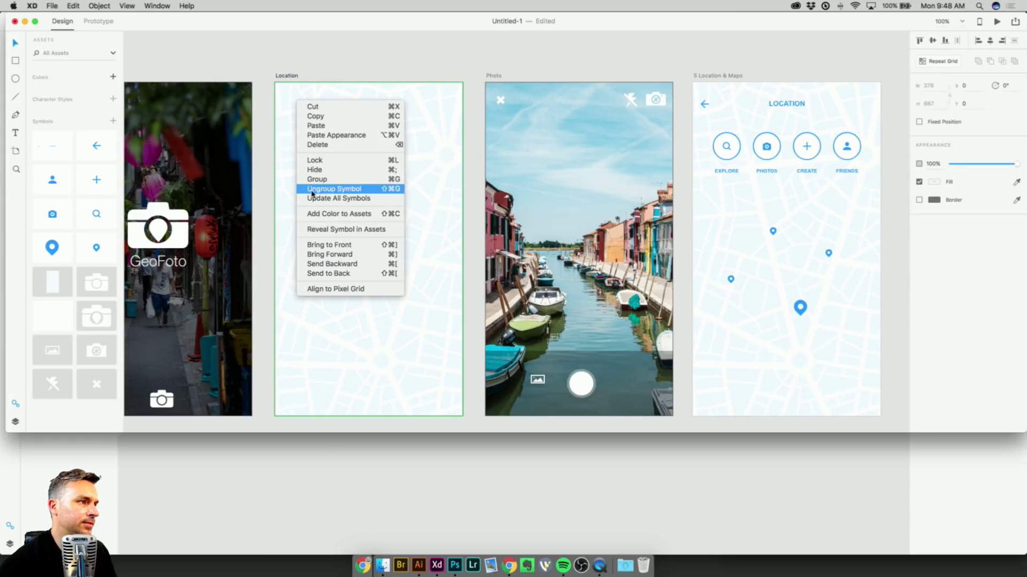
click(316, 273)
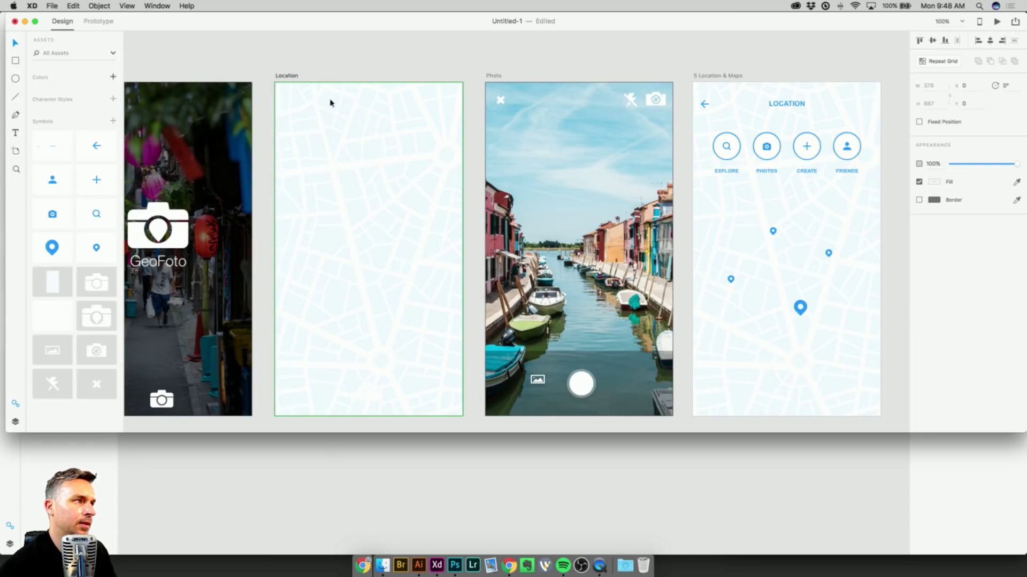
click(299, 189)
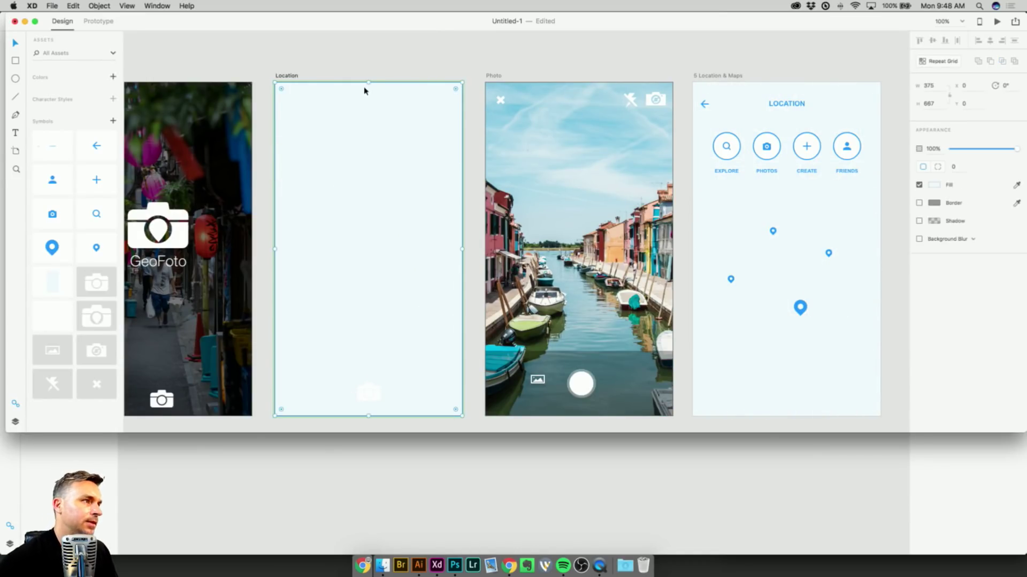
key(Delete)
key(cmd+z)
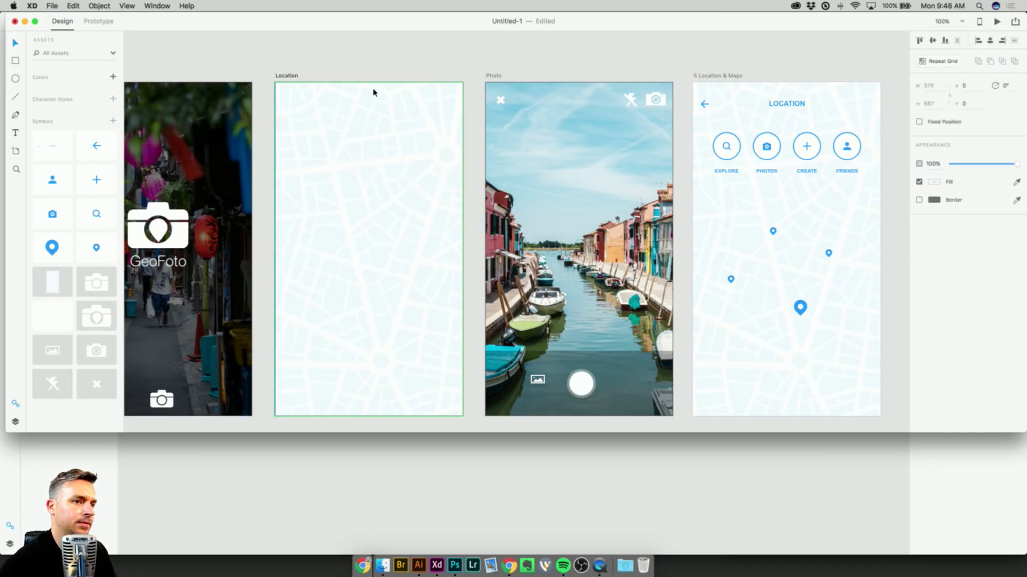
key(Delete)
Copy the map together with its four pins into the Location artboard and send them to the back.
click(761, 218)
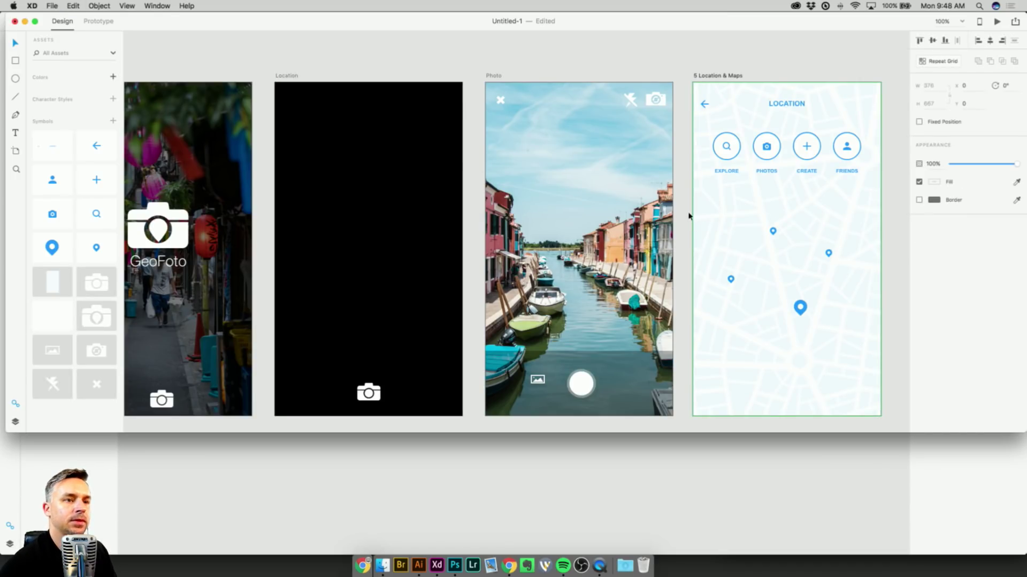
drag(688, 213, 836, 326)
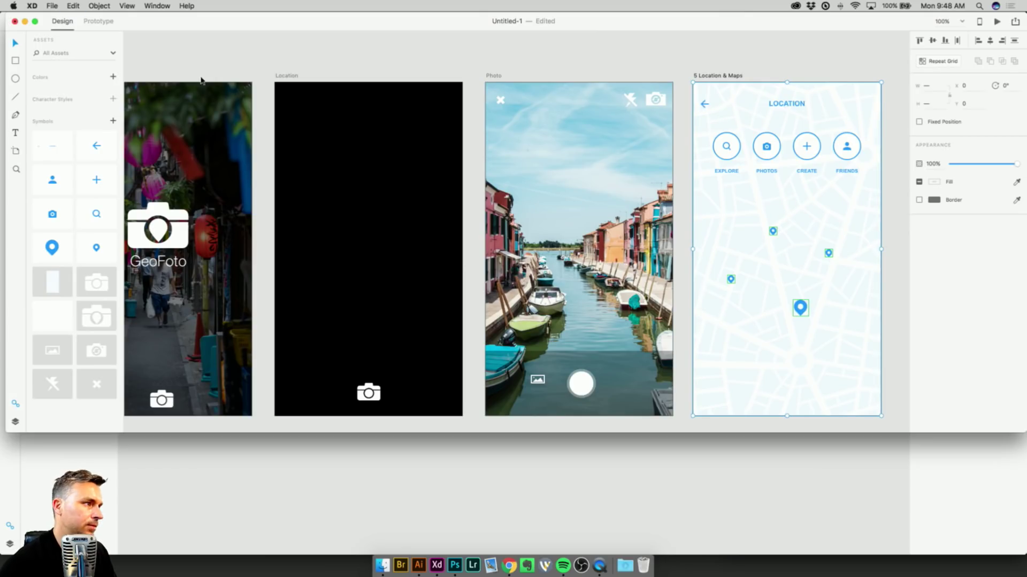
click(283, 75)
key(cmd+v)
right_click(307, 157)
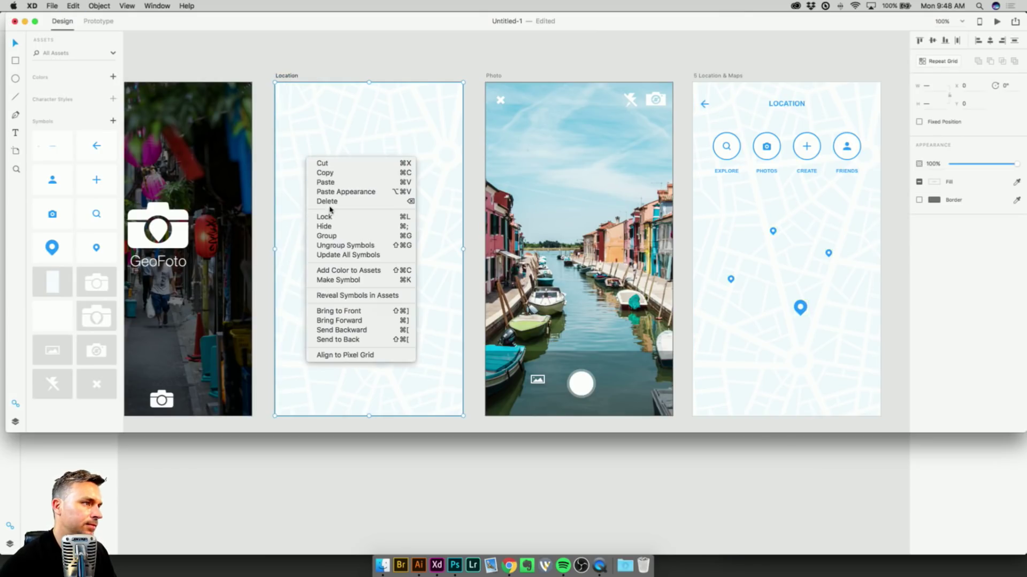
click(341, 343)
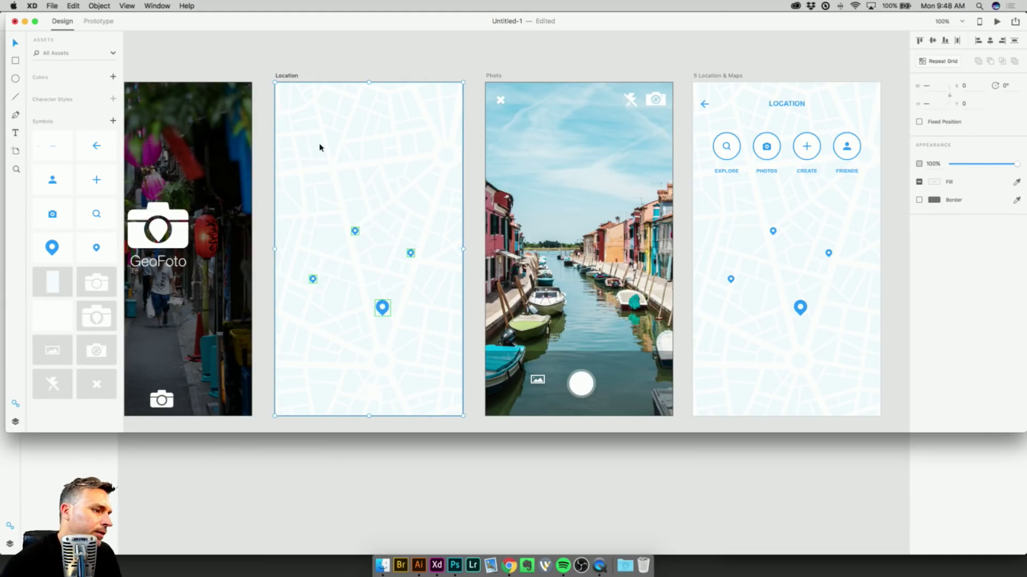
Darken the Location map by lowering the opacity of its street artwork and setting its background rectangle's opacity to 25%.
click(327, 180)
key(super+l)
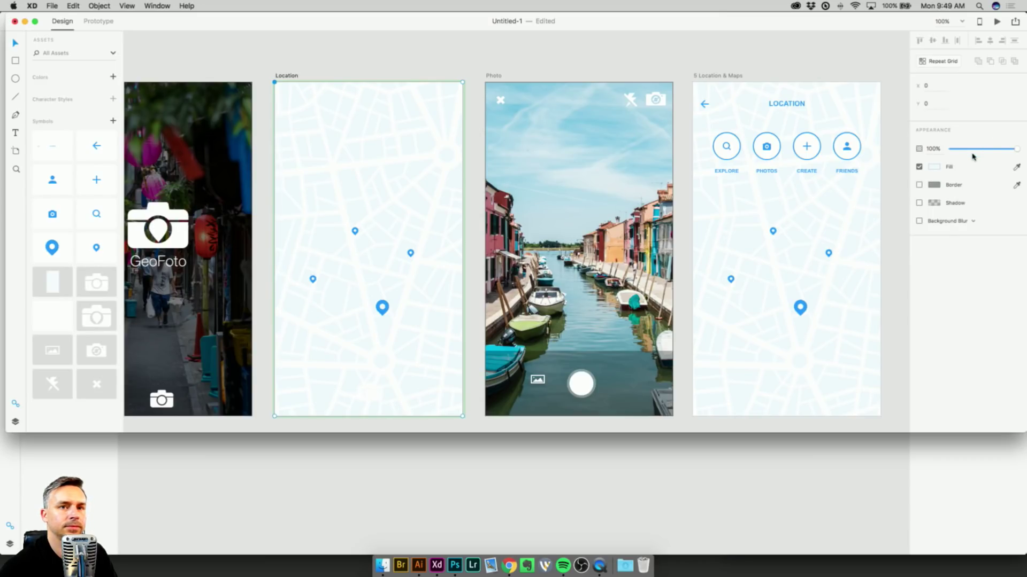
mouse_move(971, 155)
mouse_down()
mouse_move(952, 153)
mouse_move(963, 154)
mouse_up()
click(421, 163)
drag(985, 149, 967, 149)
drag(304, 122, 571, 109)
scroll(542, 110, up, 5)
scroll(602, 239, right, 5)
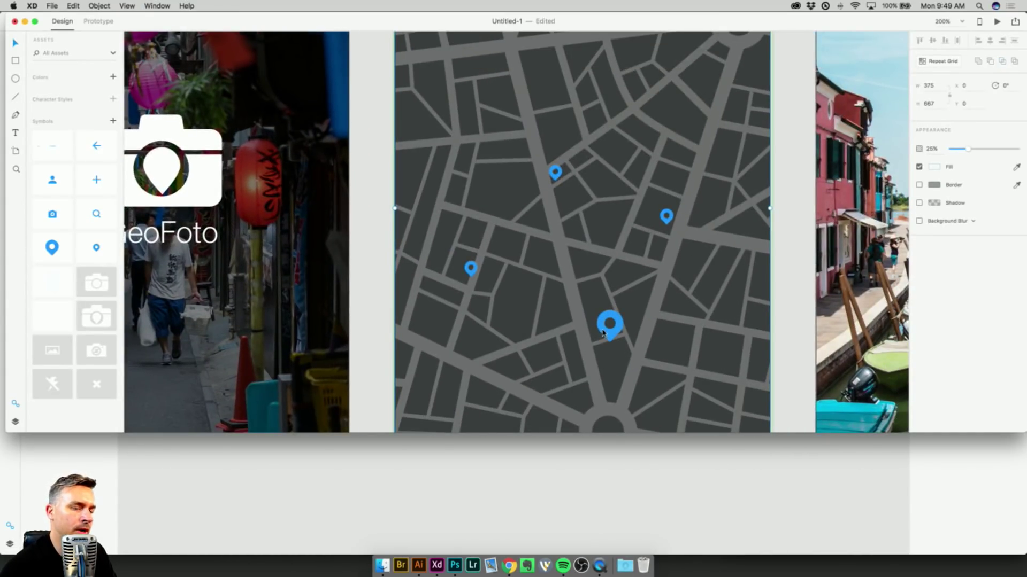
drag(667, 222, 672, 254)
key(super+z)
key(super+z)
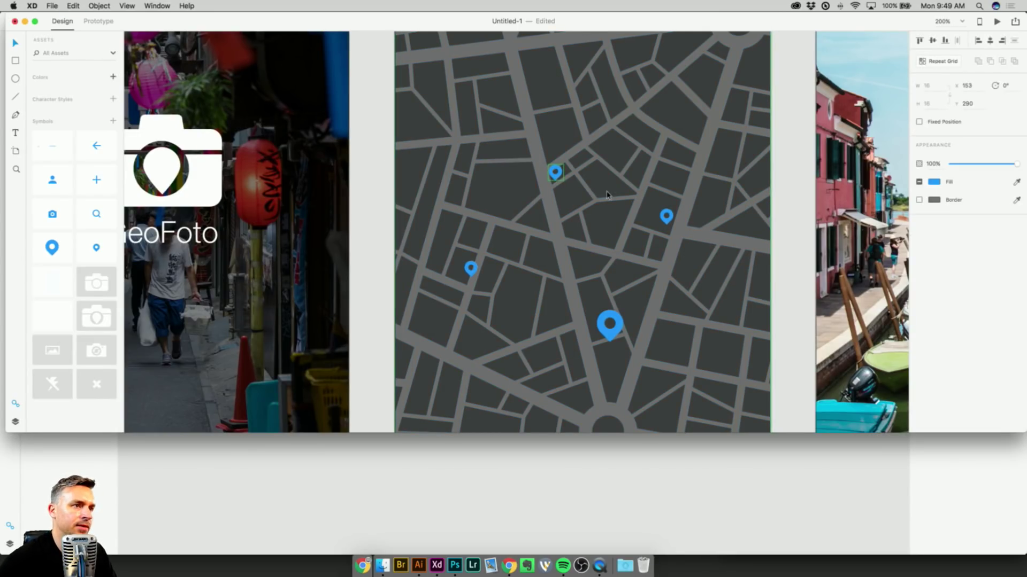
Duplicate the small location pin to place two additional pins near the middle of the Location map.
click(665, 217)
drag(666, 220, 631, 140)
Move the Location artboard slightly away from Splash, to X 31, and select the camera icon near its lower edge.
key(super+1)
key(super+minus)
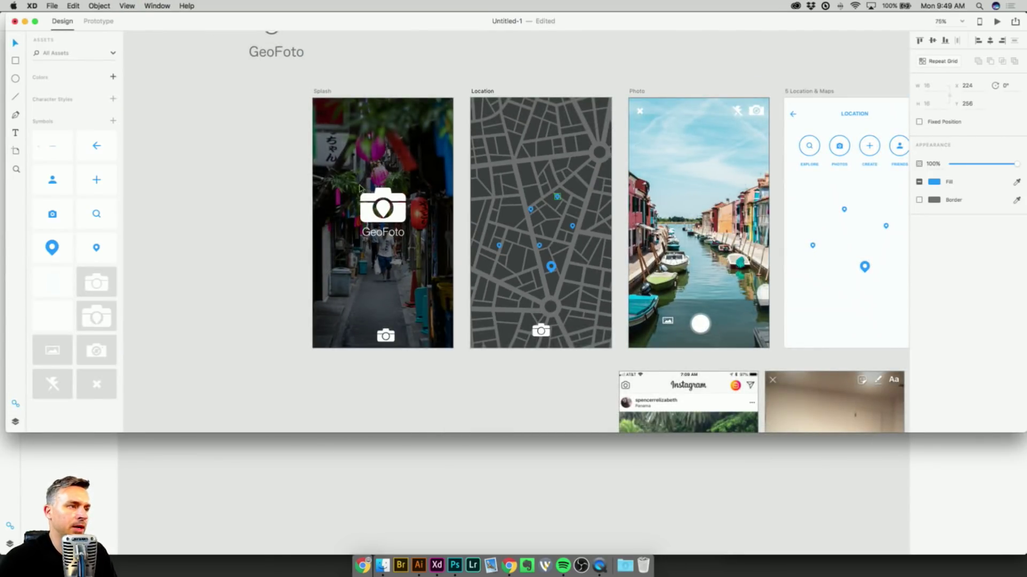
click(390, 339)
key(Escape)
drag(486, 92, 479, 92)
key(super+1)
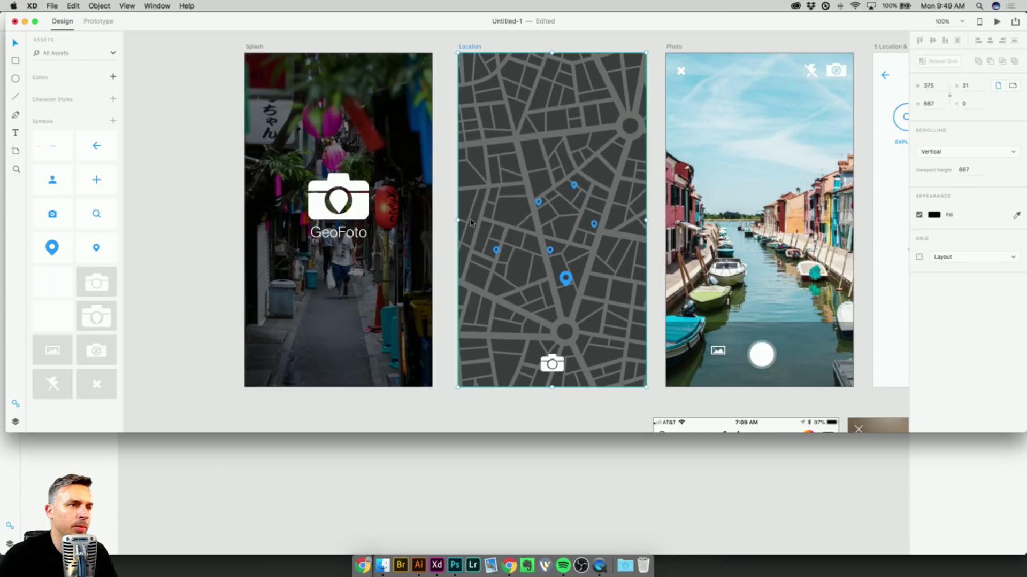
scroll(575, 166, right, 3)
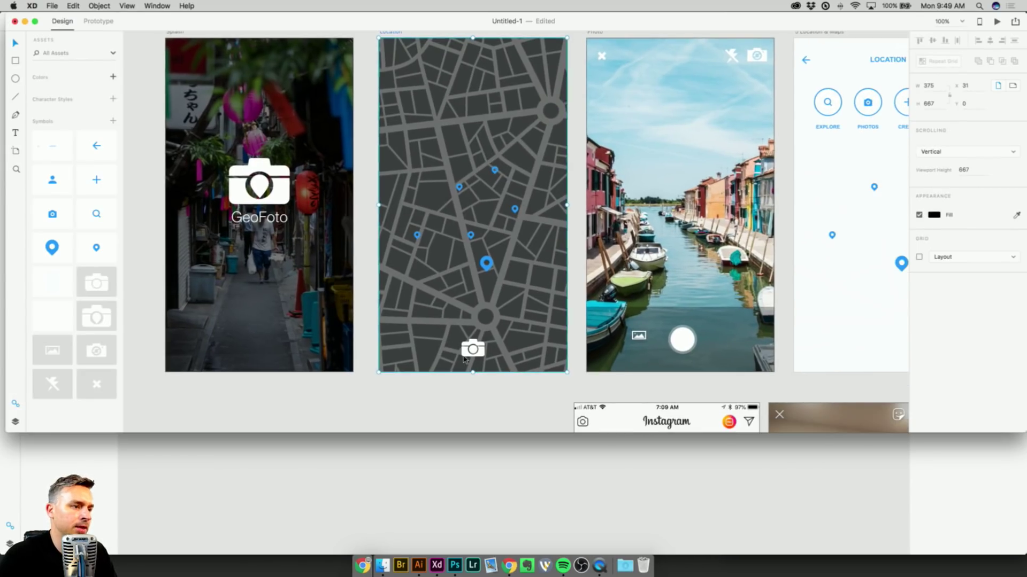
click(472, 351)
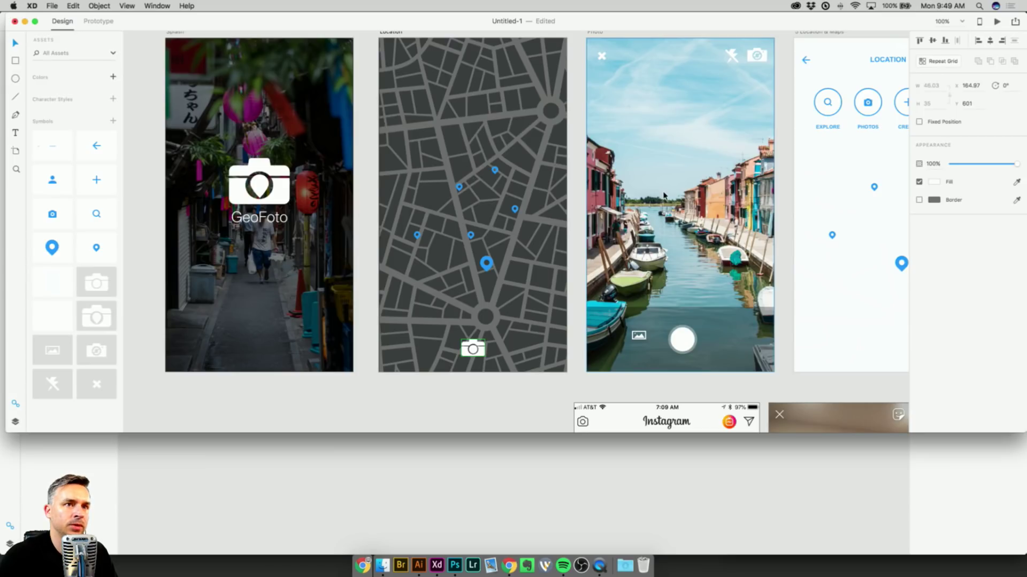
scroll(662, 186, up, 3)
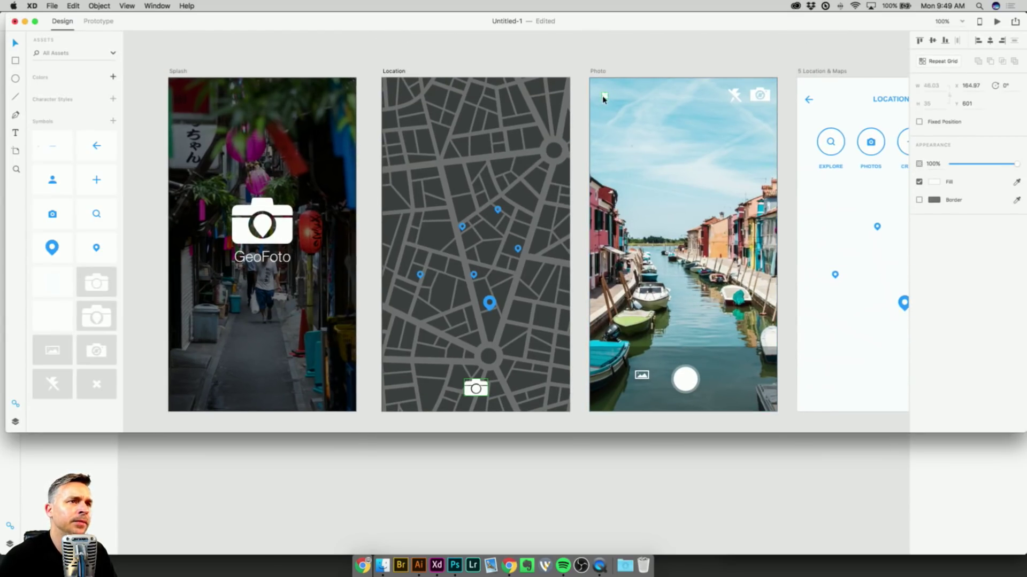
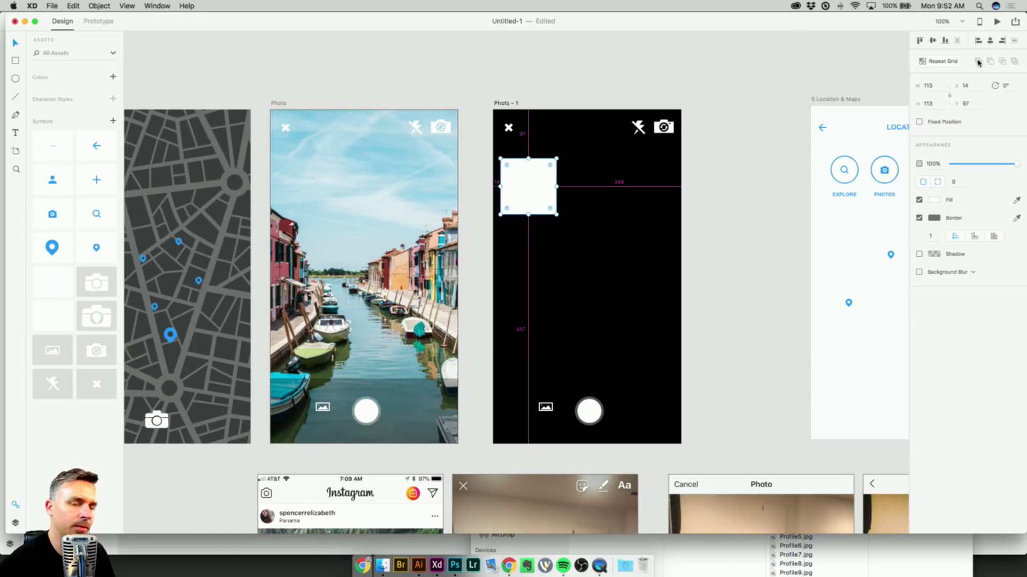
Turn the white square on Photo – 1 into a repeat grid about 339 by 461 and move it to X 0, Y 86.
click(946, 64)
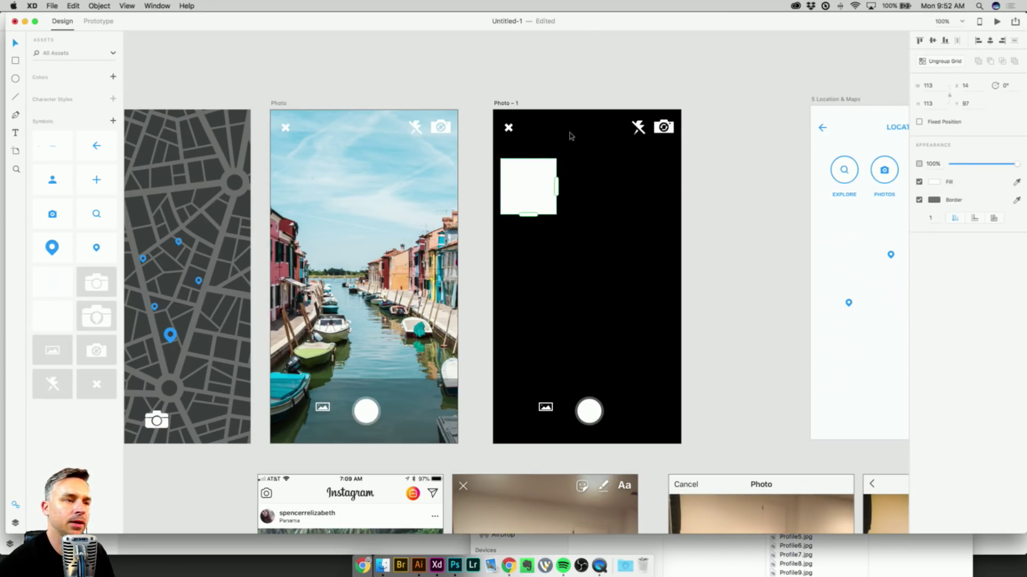
drag(557, 183, 669, 191)
drag(581, 215, 593, 388)
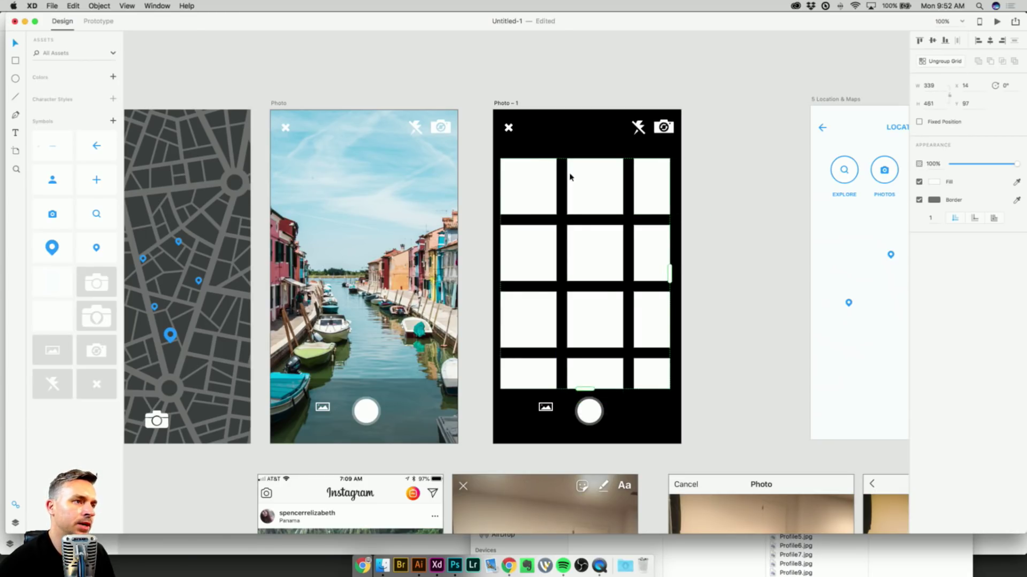
drag(528, 179, 521, 176)
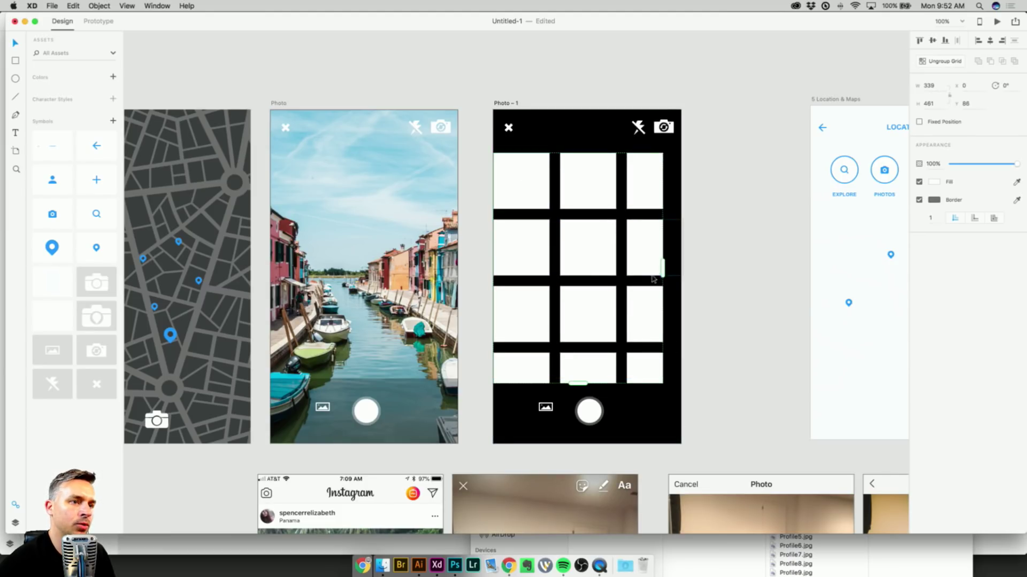
Extend the repeat grid on Photo – 1 to 375 by 472 and fill its cells with the photos selected in Finder.
drag(662, 262, 681, 268)
drag(587, 383, 588, 390)
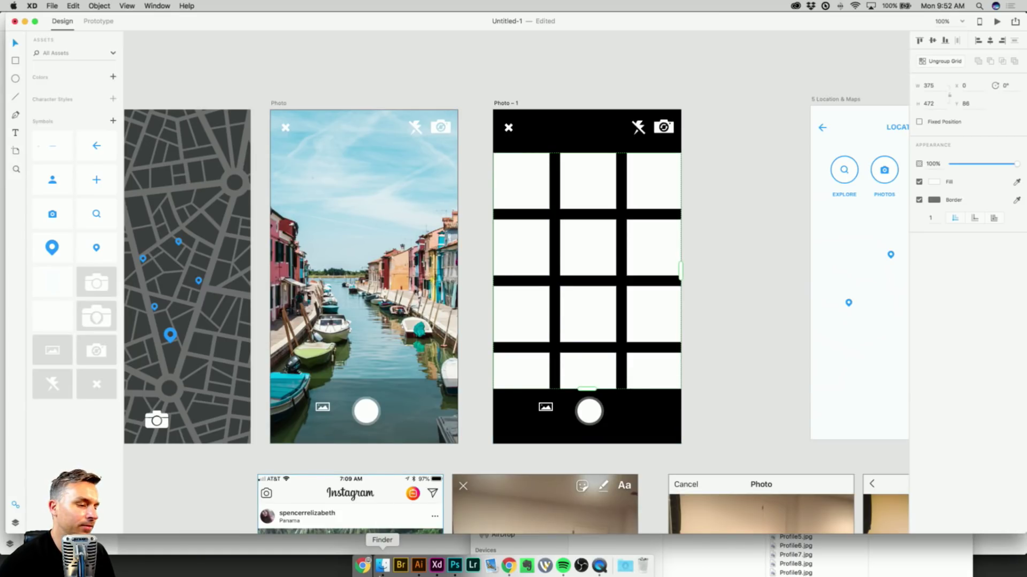
click(382, 566)
drag(785, 415, 529, 182)
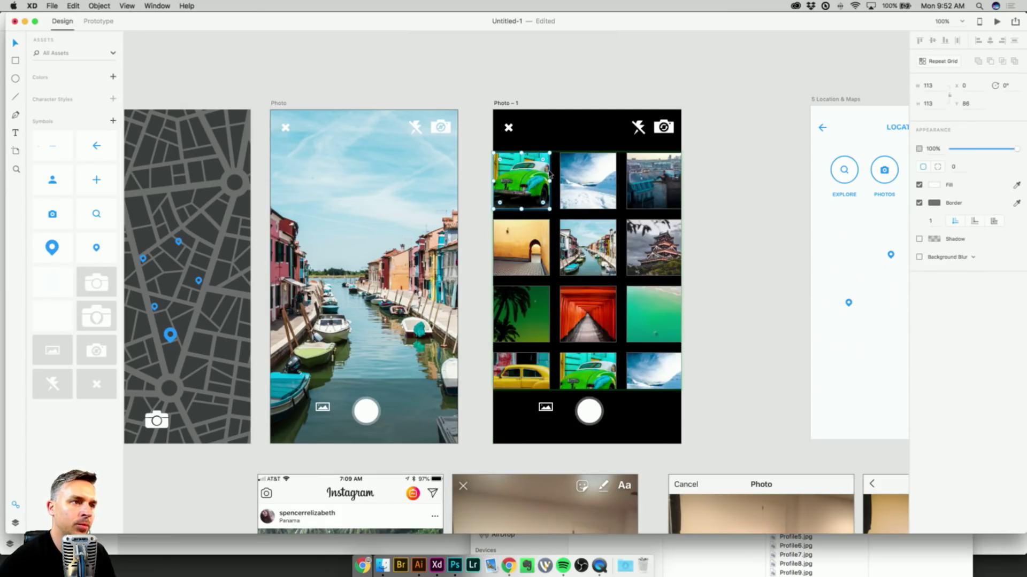
Close the horizontal and vertical gaps between the photos in the Photo – 1 repeat grid.
key(super+2)
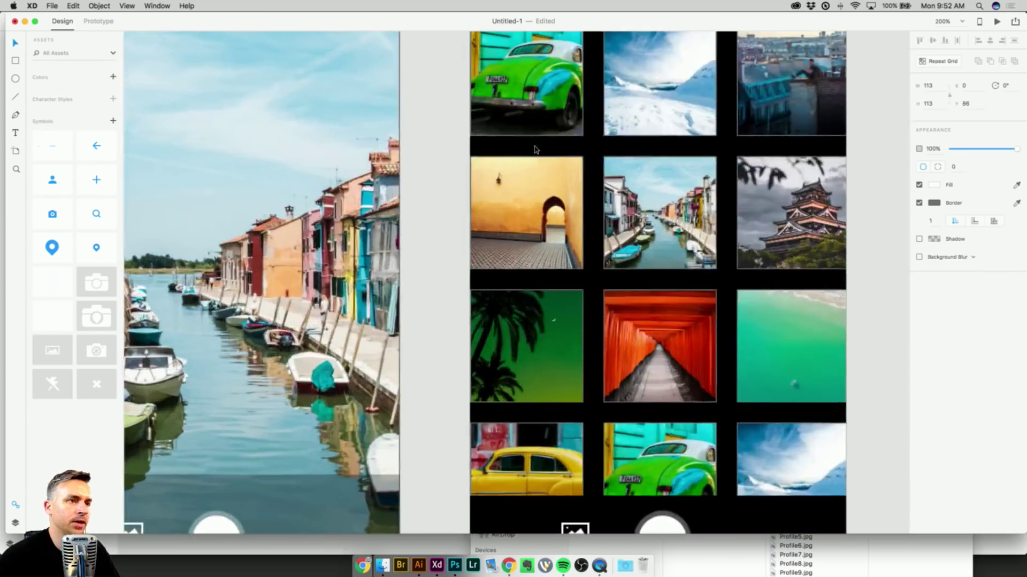
scroll(540, 185, up, 3)
key(Escape)
click(525, 173)
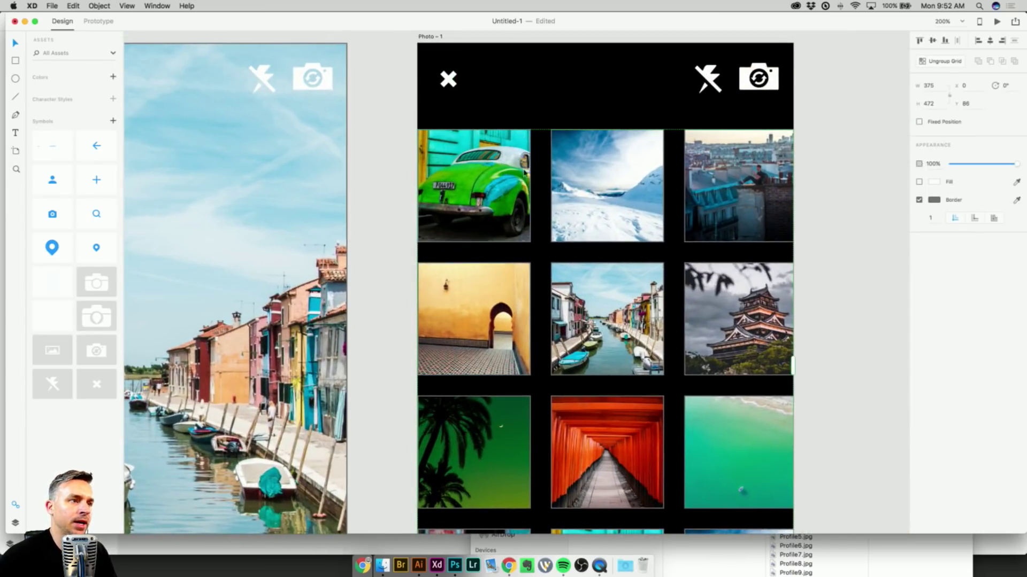
mouse_move(538, 220)
mouse_down()
mouse_move(519, 222)
mouse_move(532, 224)
mouse_move(514, 244)
mouse_move(510, 231)
mouse_move(532, 207)
mouse_up()
Extend the photo grid to 375 wide and 478 high so it spans the full width of Photo – 1.
scroll(524, 177, down, 5)
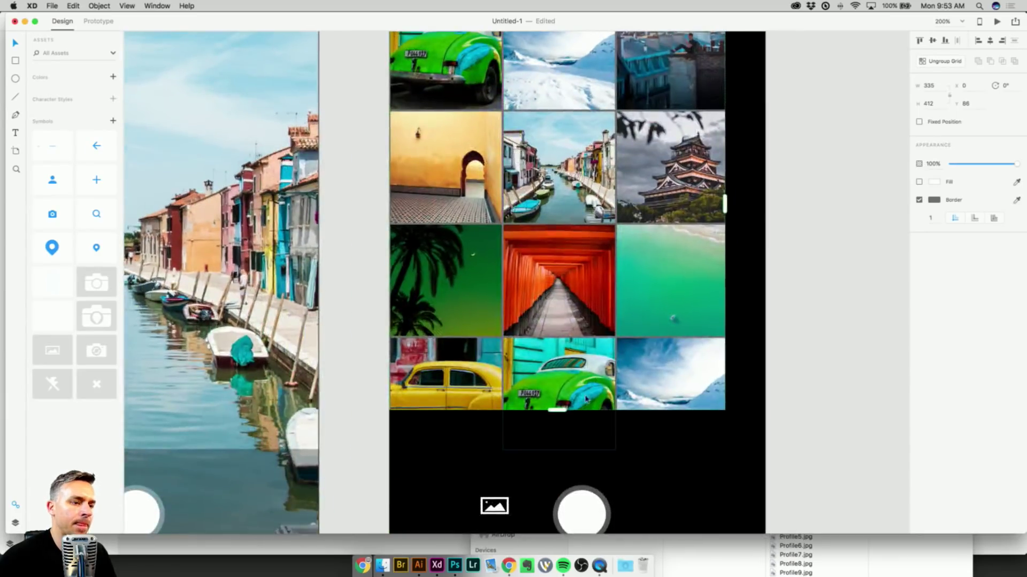
drag(557, 410, 563, 476)
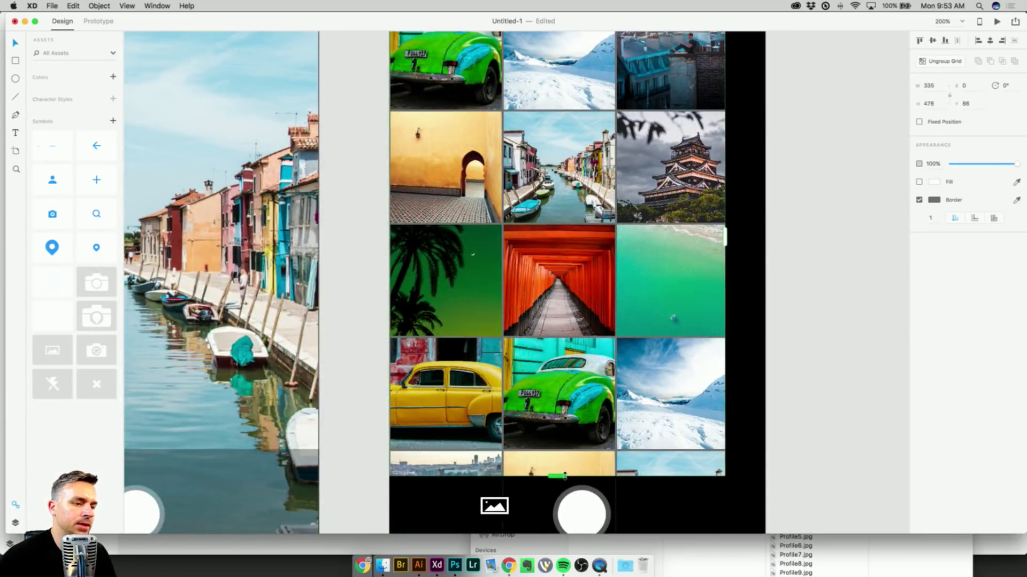
drag(725, 235, 763, 237)
scroll(764, 237, up, 5)
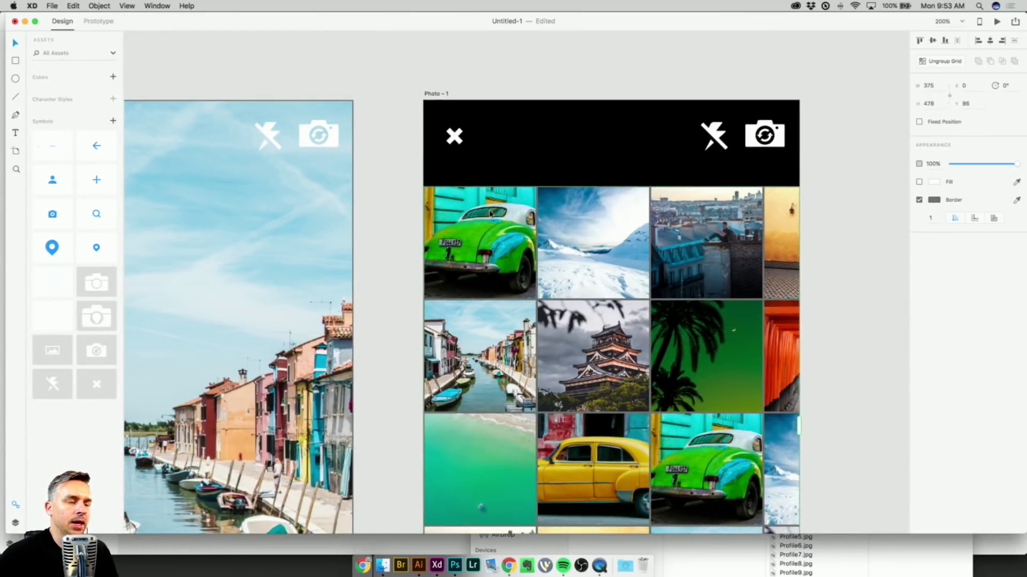
Remove the border from the photo cells inside the repeat grid.
double_click(491, 211)
click(919, 204)
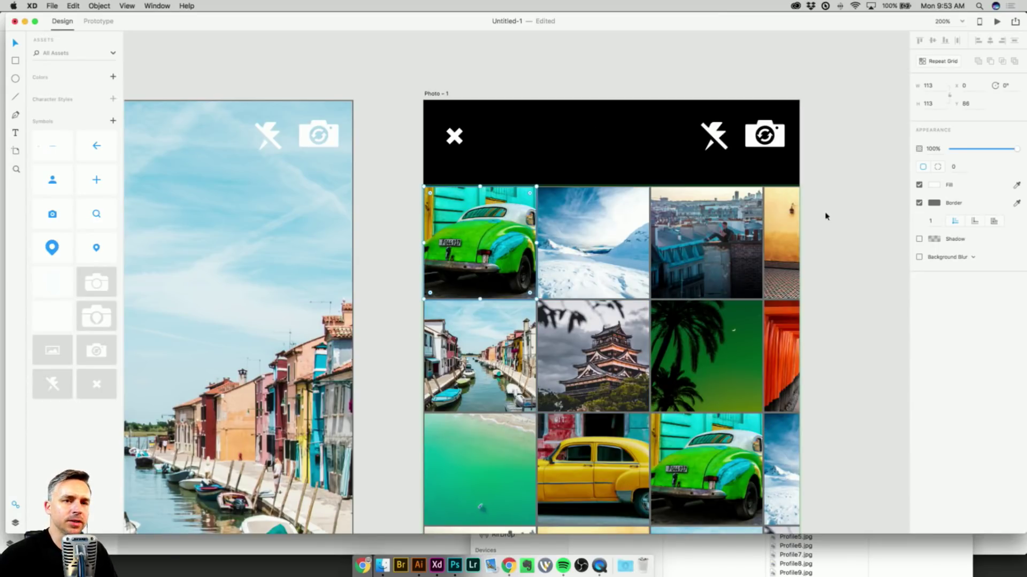
click(919, 204)
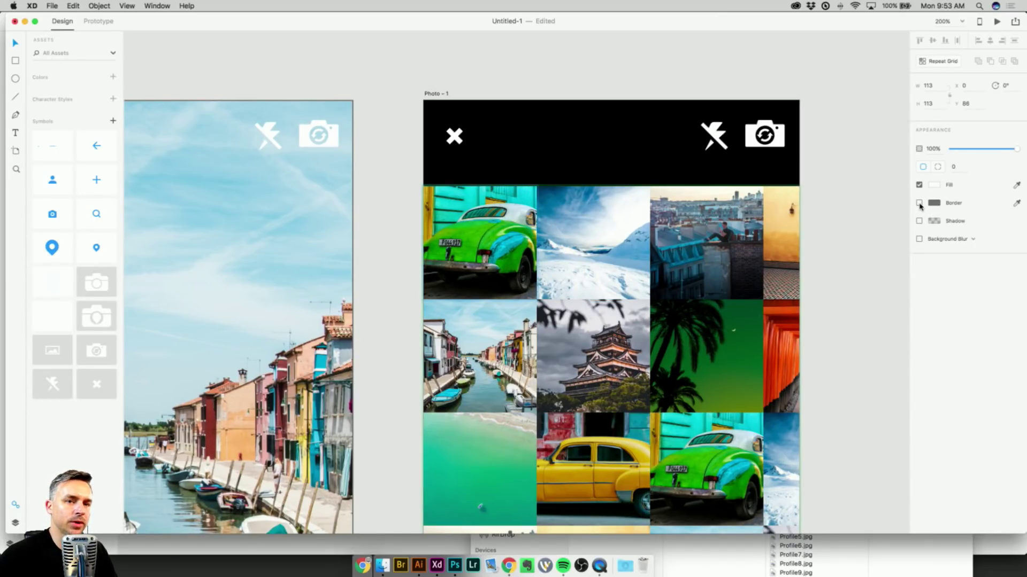
click(373, 189)
click(463, 236)
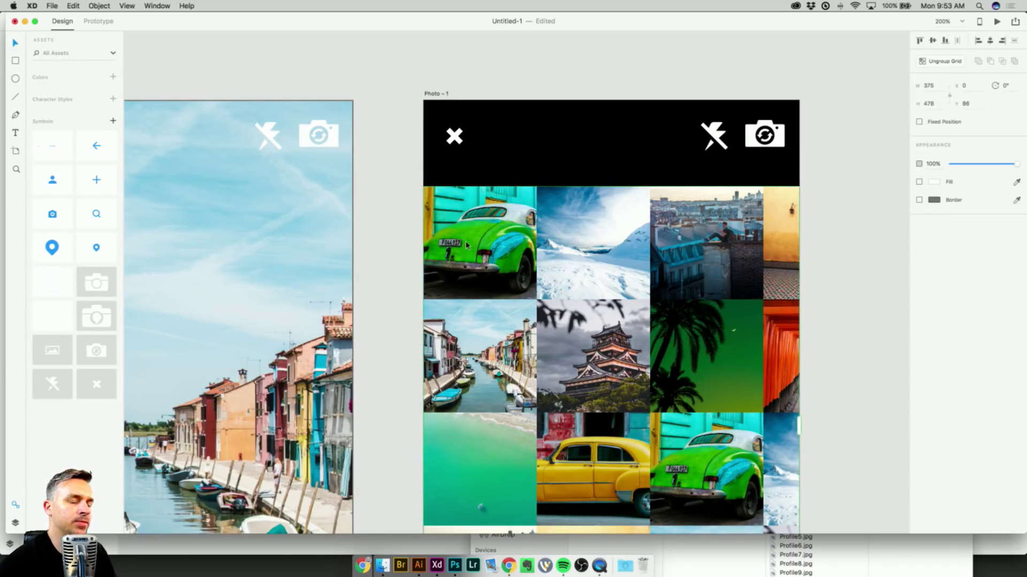
drag(592, 242, 583, 222)
key(super+z)
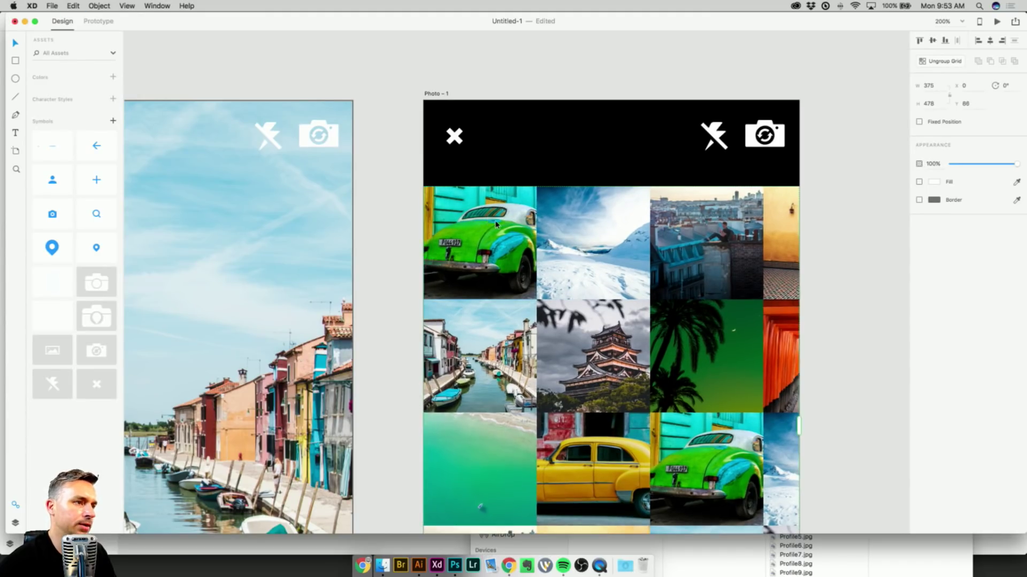
Stretch the first photo cell inside the grid to the artboard's width, about 375 by 203.
double_click(496, 224)
drag(535, 298, 797, 390)
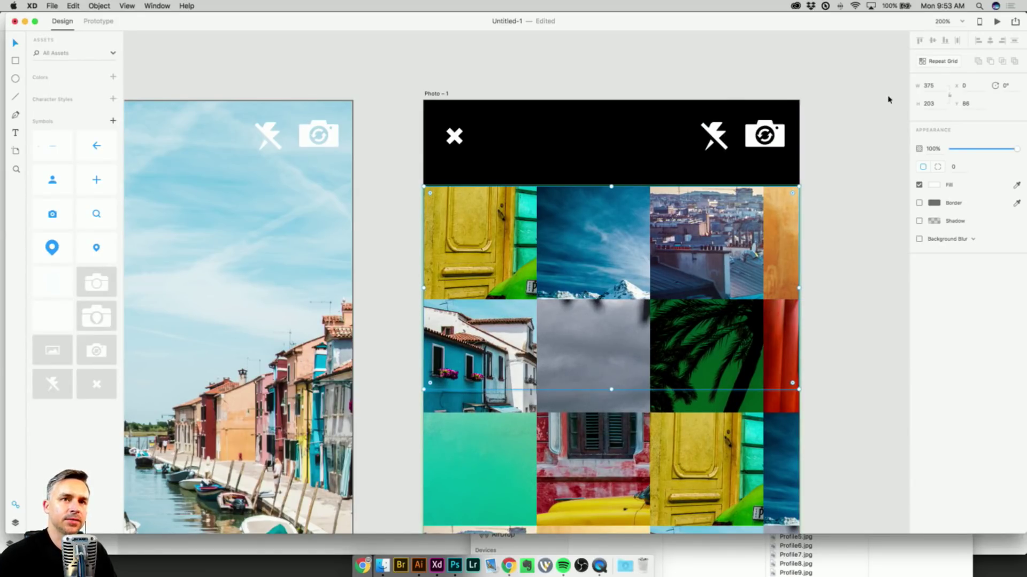
Try halving the photo cell's width with 375/2, and undo it.
click(937, 85)
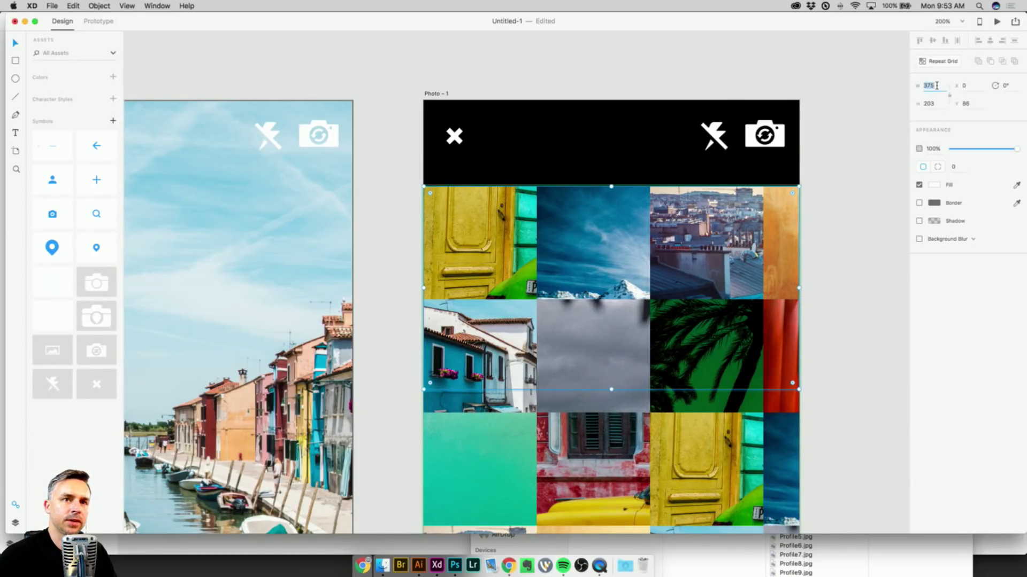
text(/2)
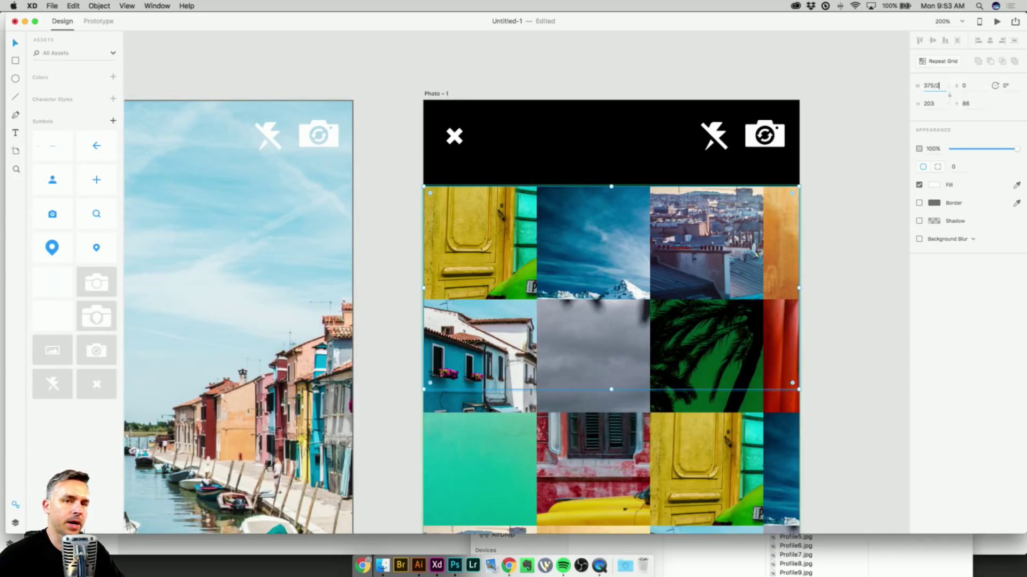
key(Return)
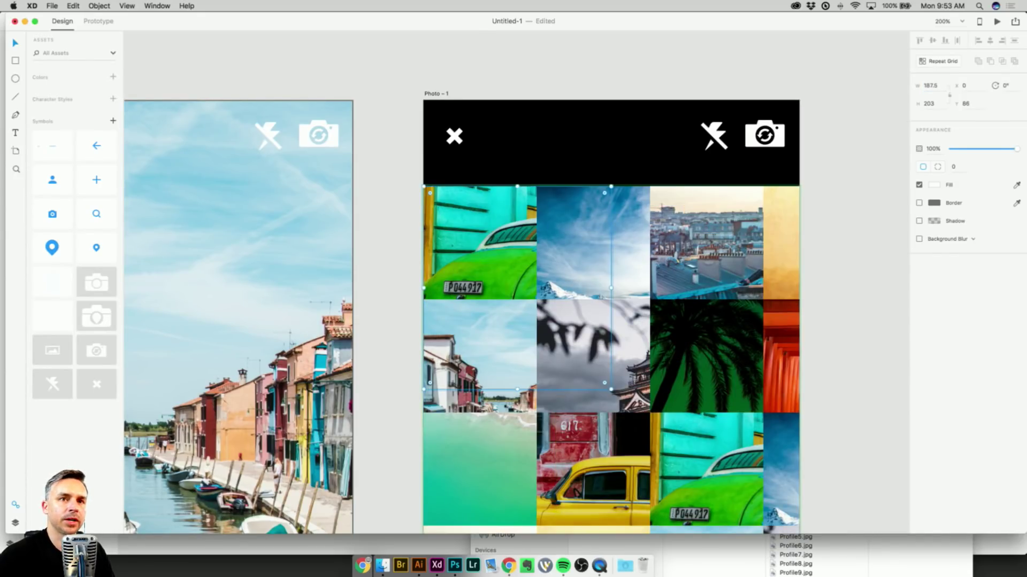
scroll(511, 231, up, 1)
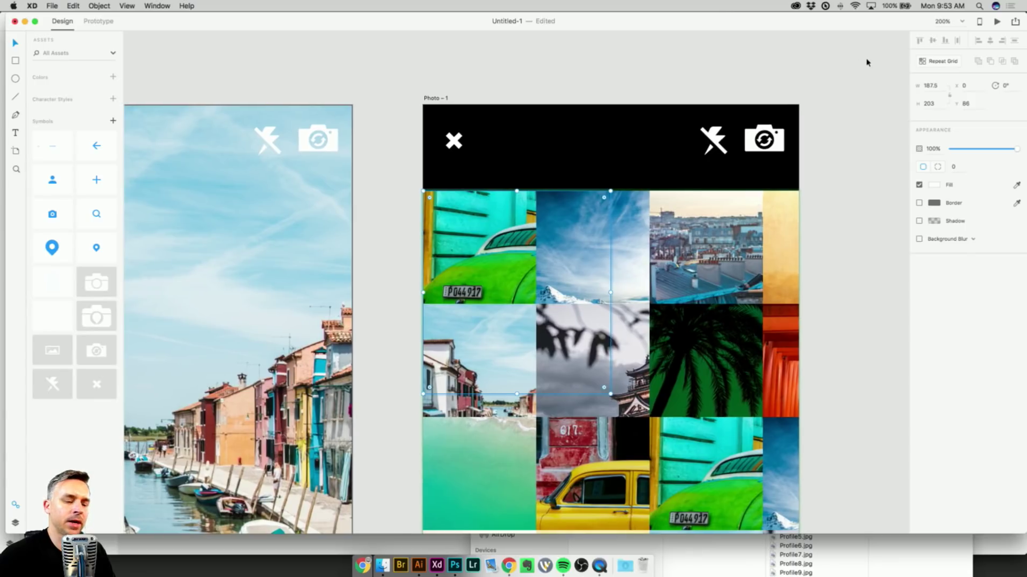
key(super+z)
Set the photo cell's width to a third of the artboard by calculating 375/3.
click(940, 86)
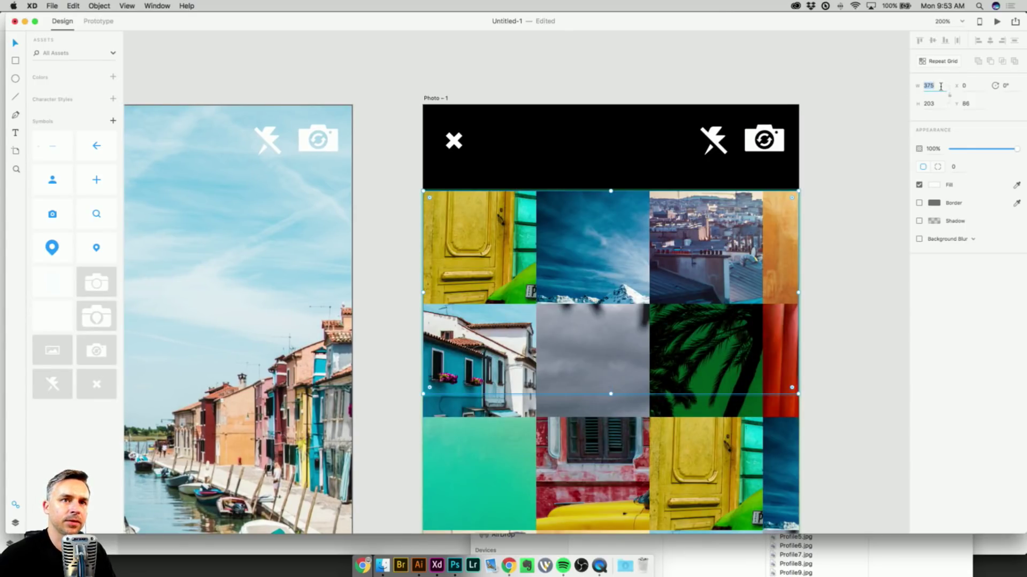
text(/3)
key(Return)
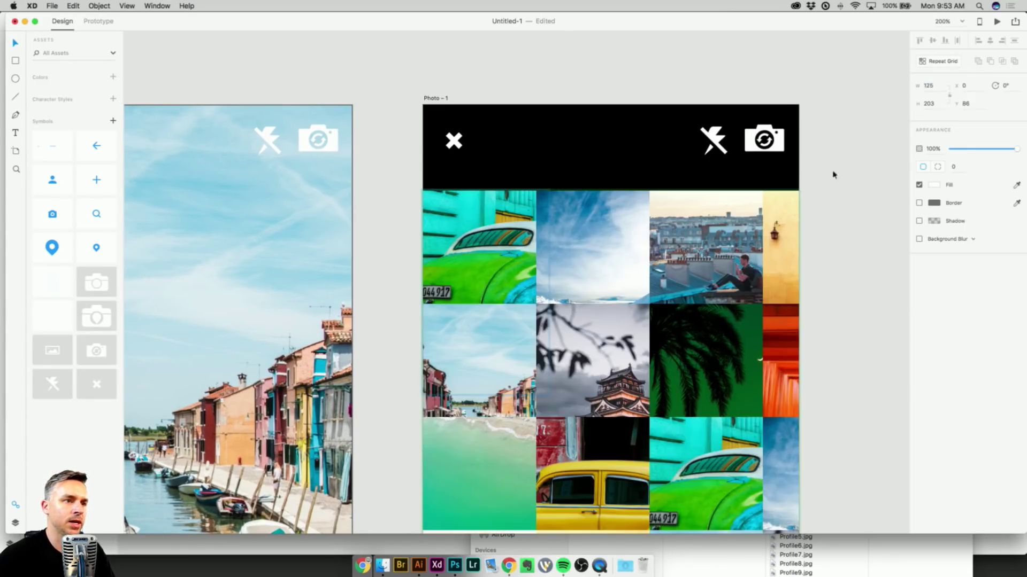
Space the grid columns so the photos sit side by side without overlapping, and trim the grid's width to 375.
click(413, 213)
click(493, 219)
drag(534, 215, 552, 207)
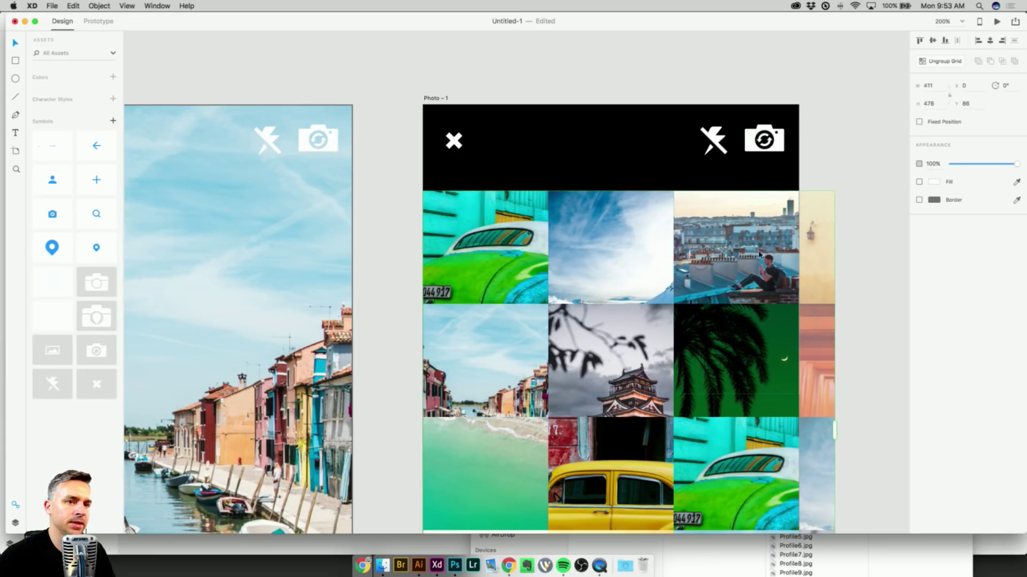
scroll(641, 303, down, 5)
drag(836, 303, 797, 303)
scroll(611, 260, down, 8)
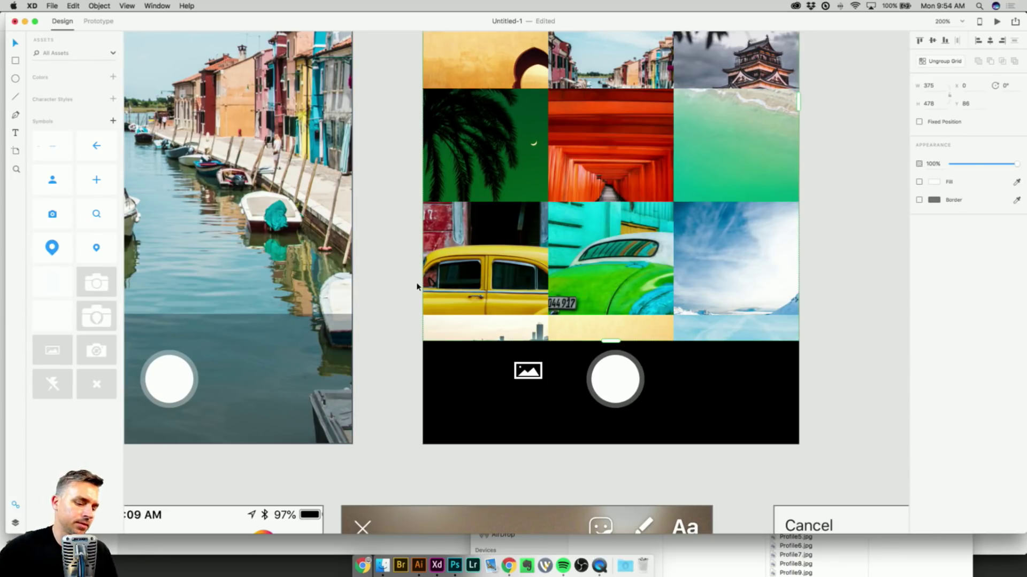
Review the GeoFoto artboards together with the reference app screens, looking briefly at the prototype mode.
key(super+minus)
drag(428, 256, 715, 331)
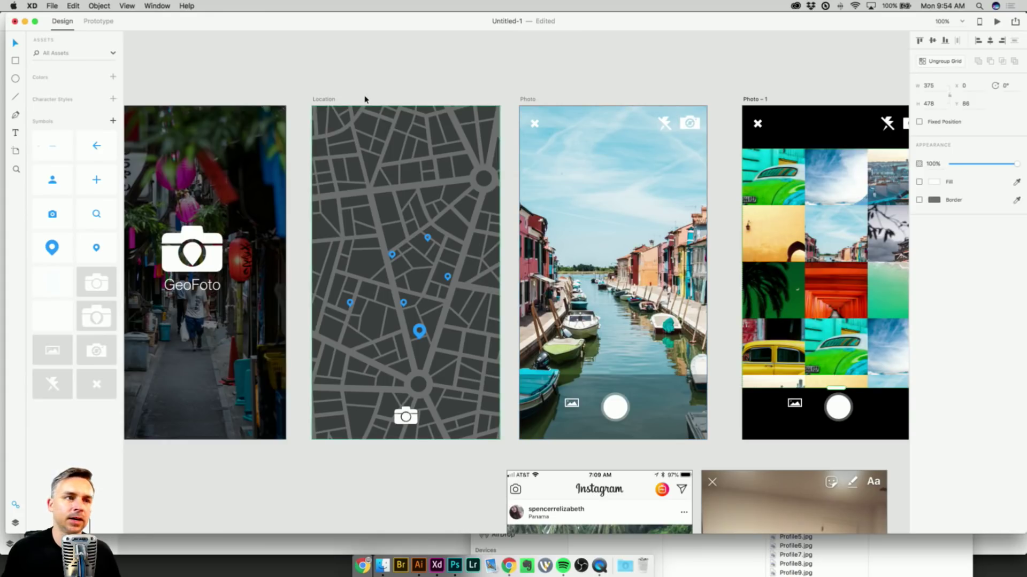
click(393, 85)
key(super+minus)
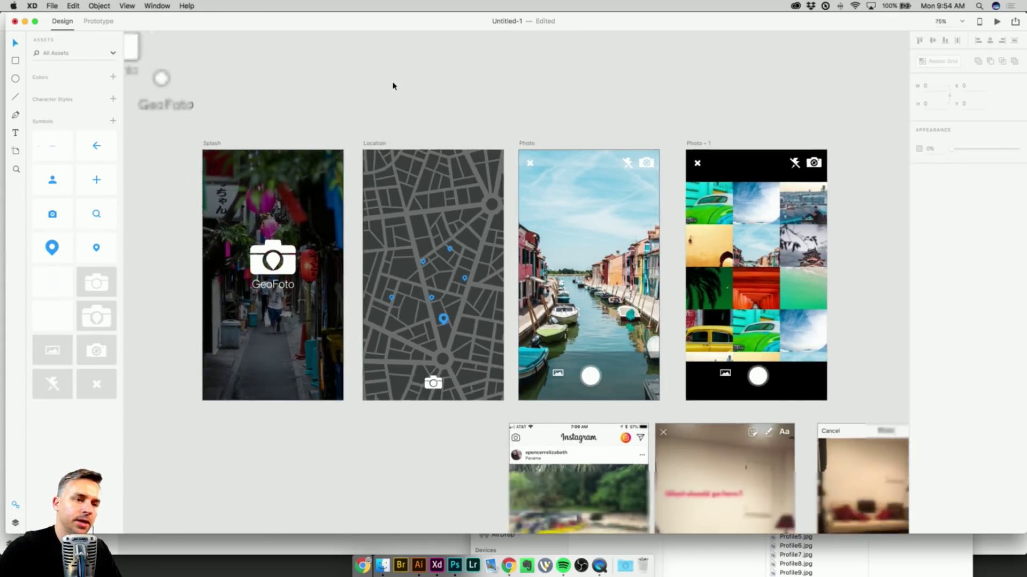
key(super+minus)
scroll(469, 118, down, 5)
scroll(469, 117, right, 2)
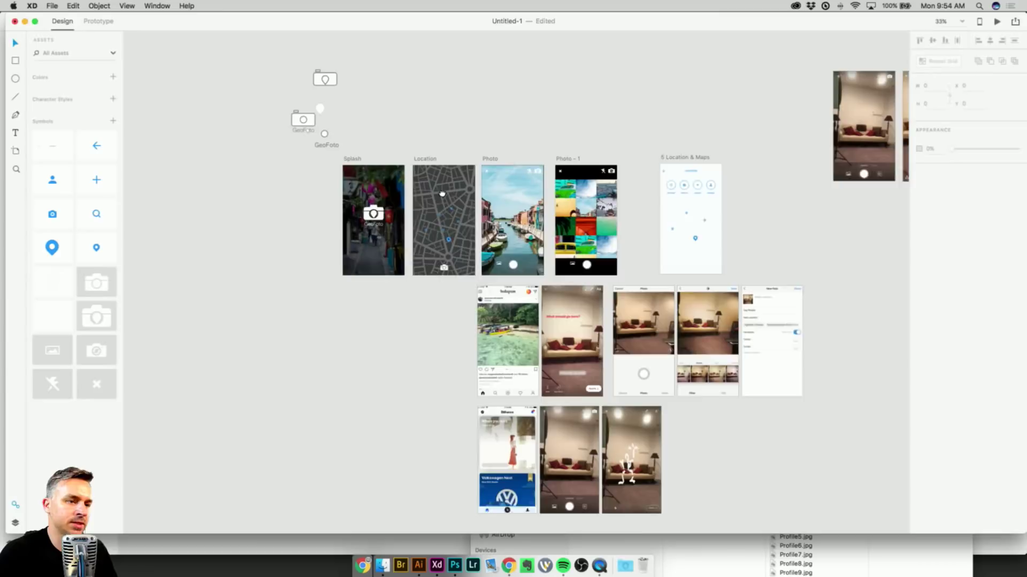
click(106, 22)
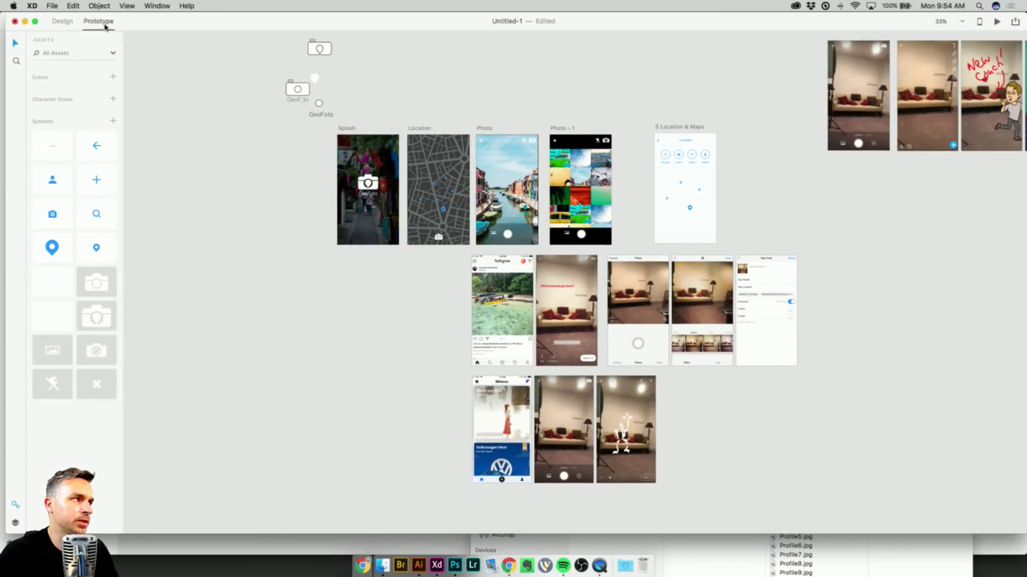
click(60, 22)
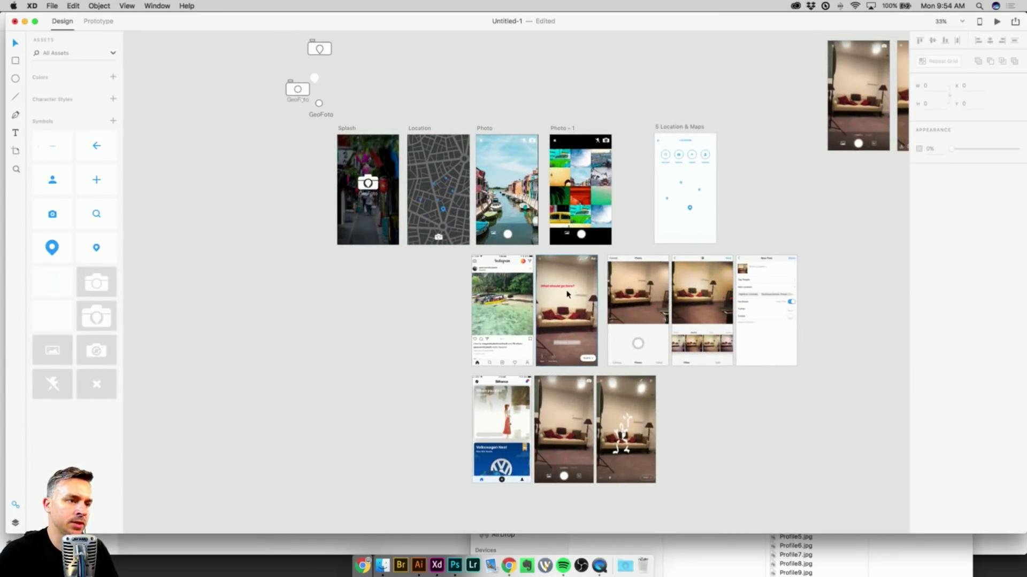
scroll(395, 284, left, 2)
key(super+equal)
key(super+equal)
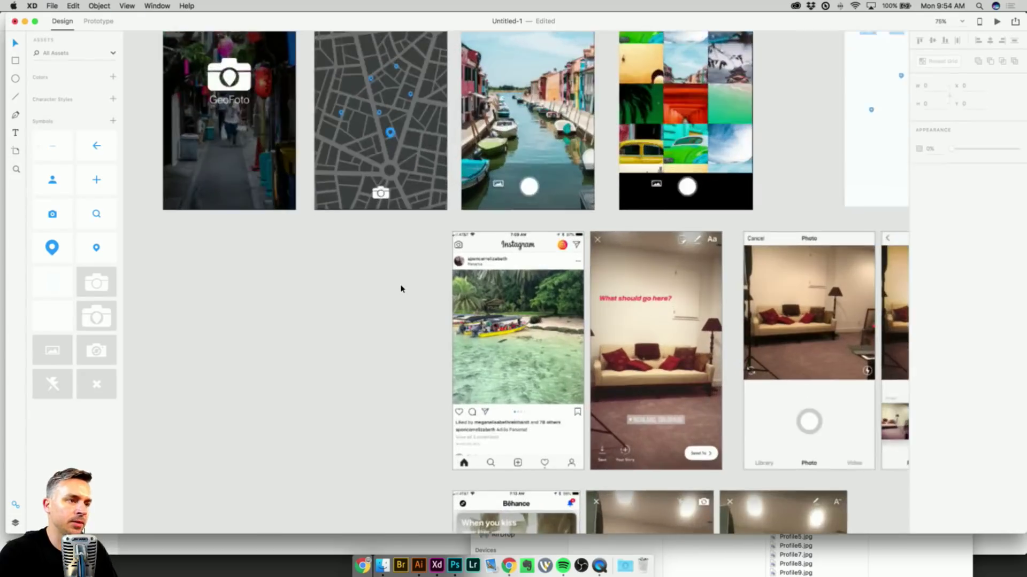
scroll(367, 300, down, 5)
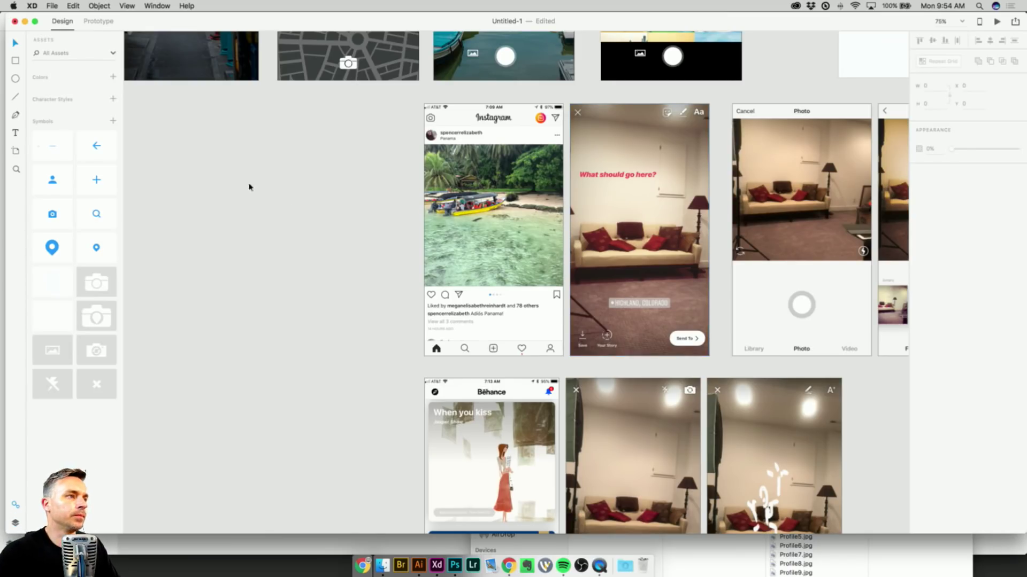
drag(252, 185, 479, 457)
scroll(278, 201, right, 3)
Select the Splash artboard, open the desktop preview over the Photo artboards, and switch to the phone view in QuickTime Player.
click(339, 128)
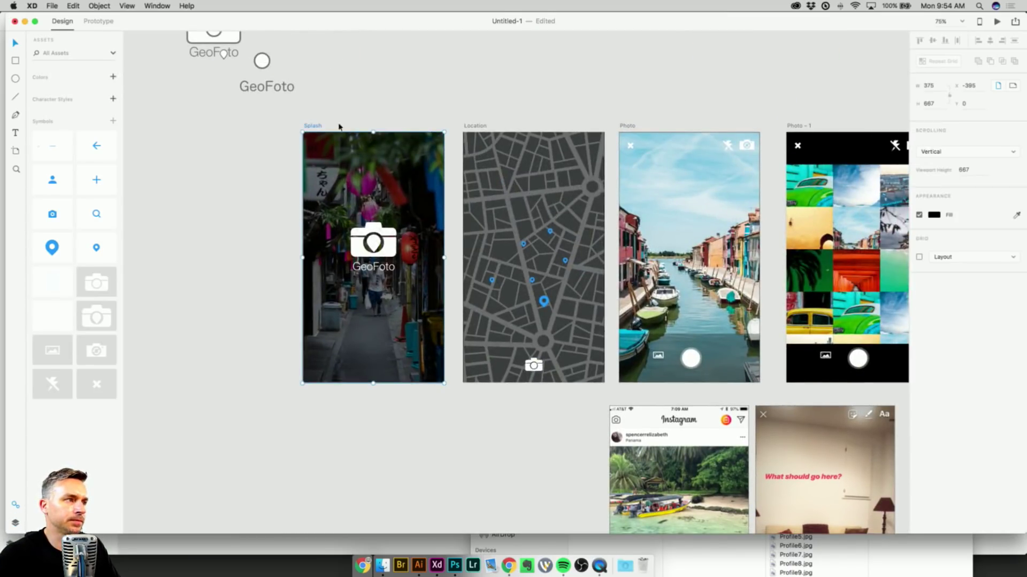
scroll(405, 104, right, 4)
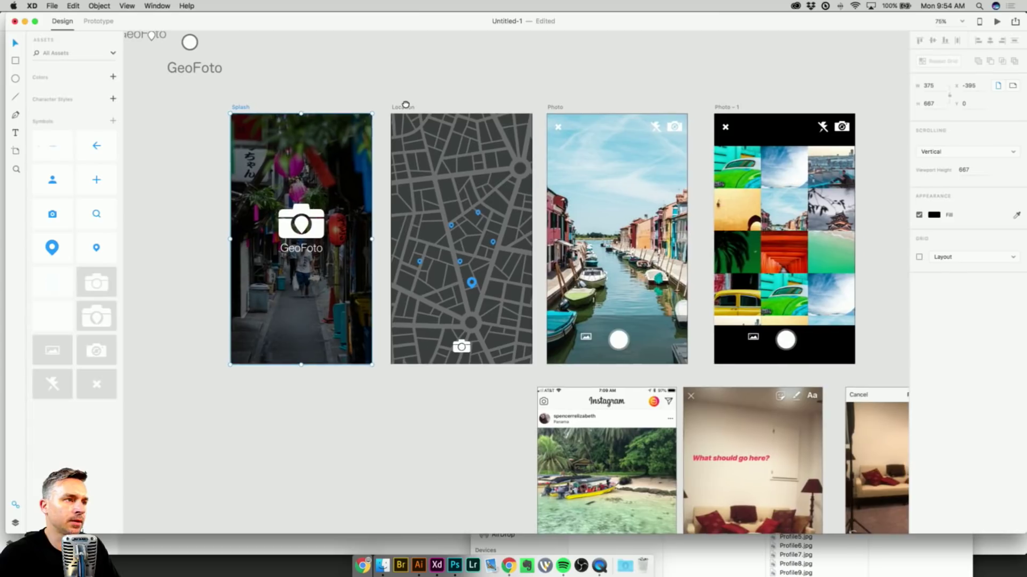
click(997, 22)
drag(104, 216, 584, 81)
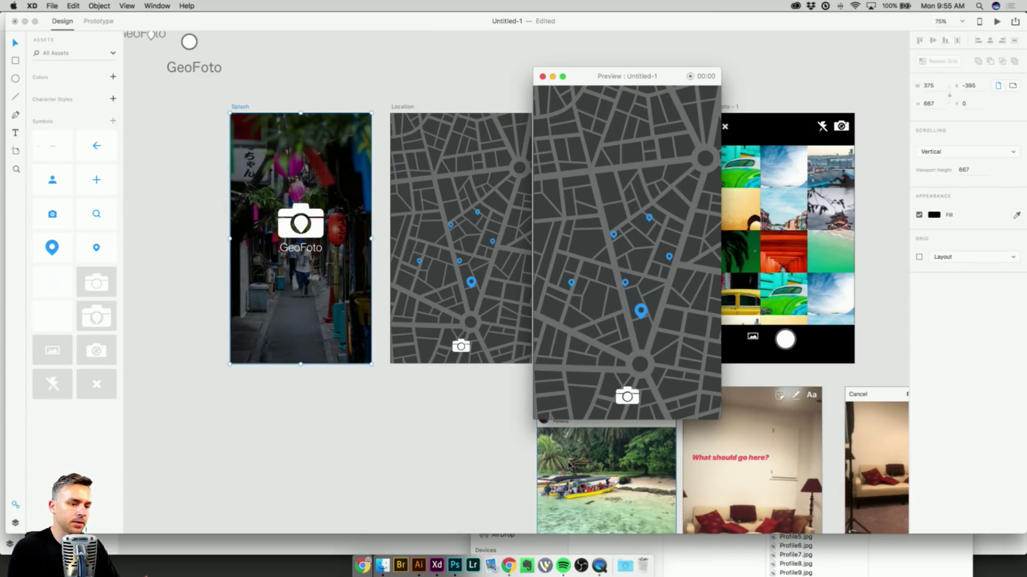
click(598, 566)
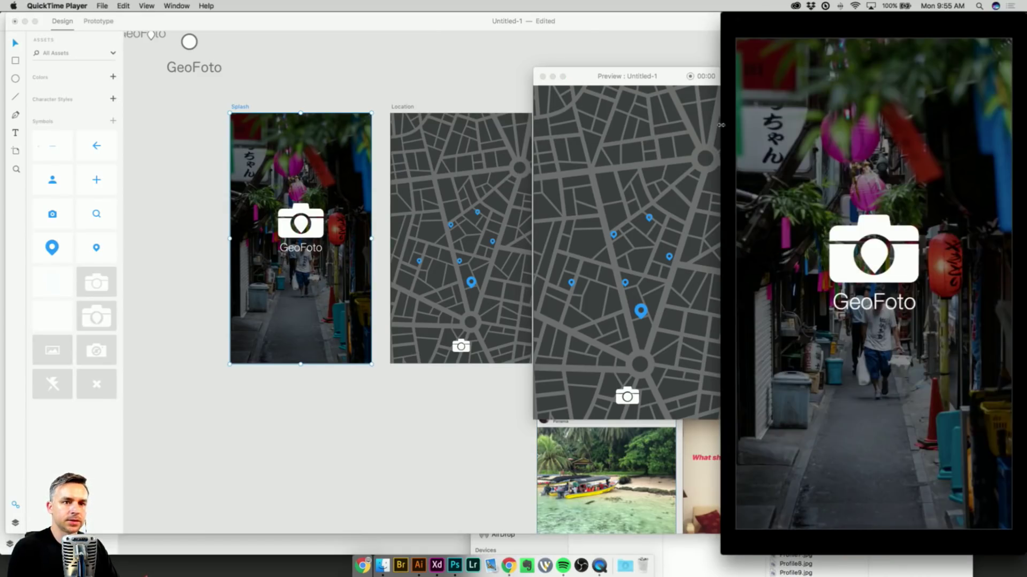